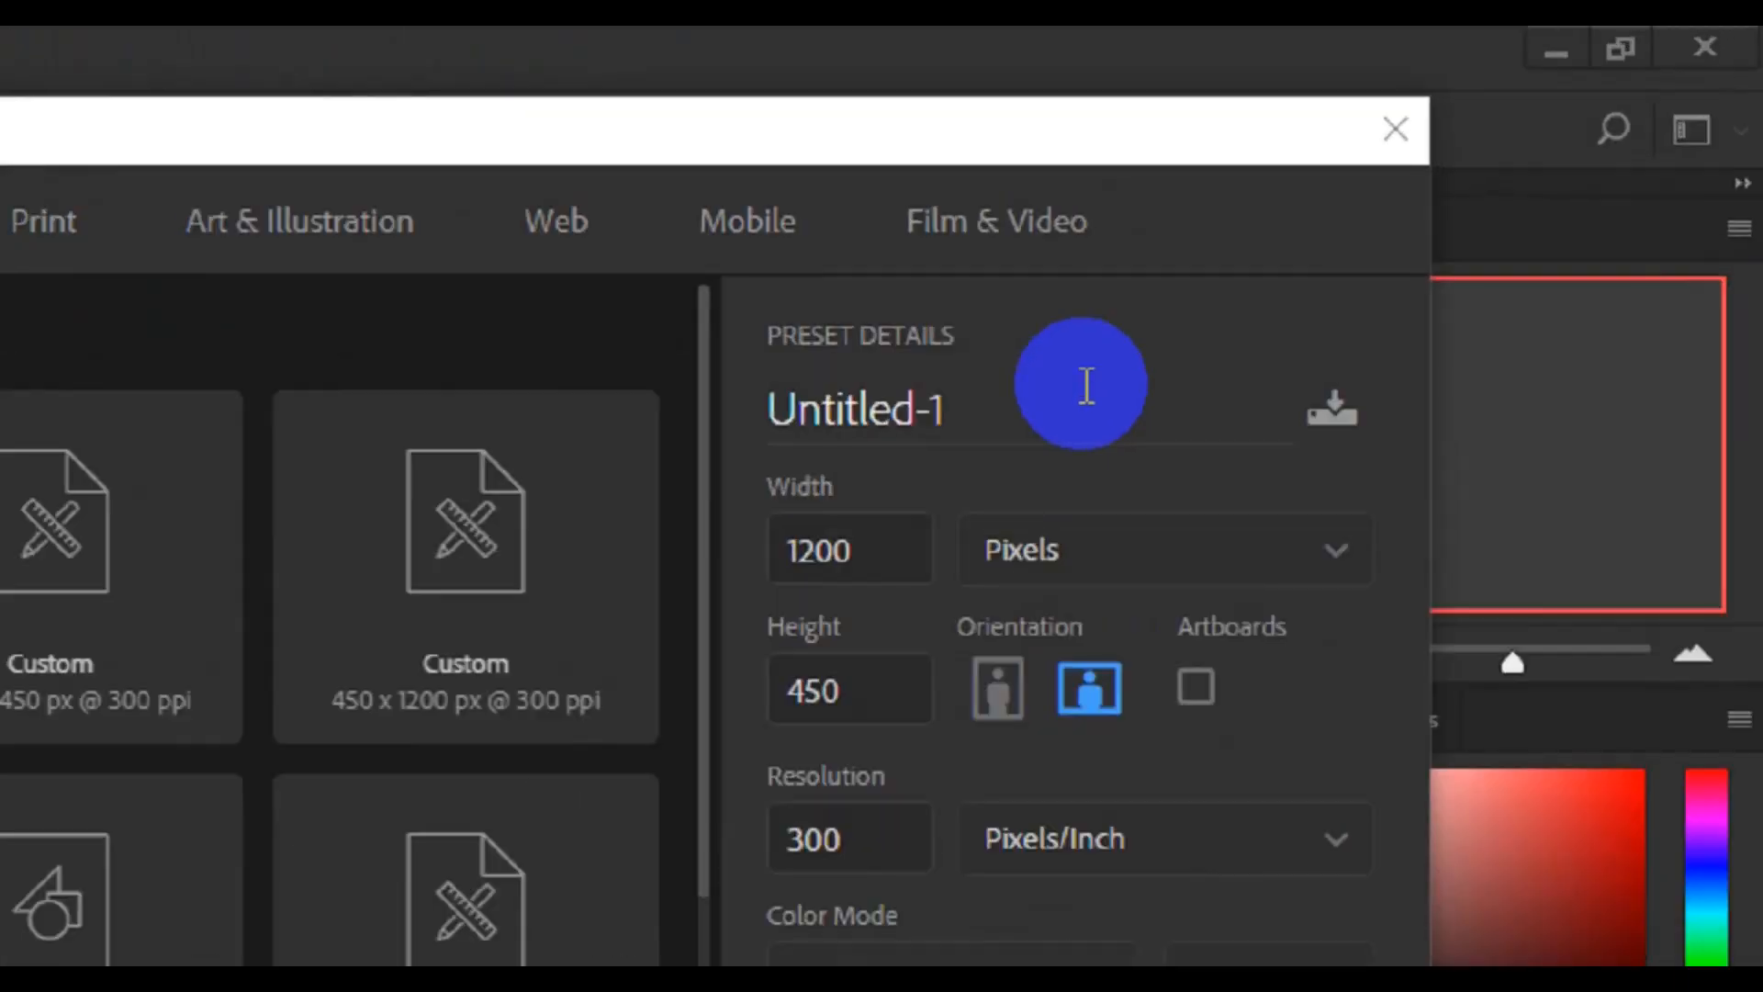
Step: Name the new document "Postcard Design"
{"action": "left_click", "coordinate": [1073, 403]}
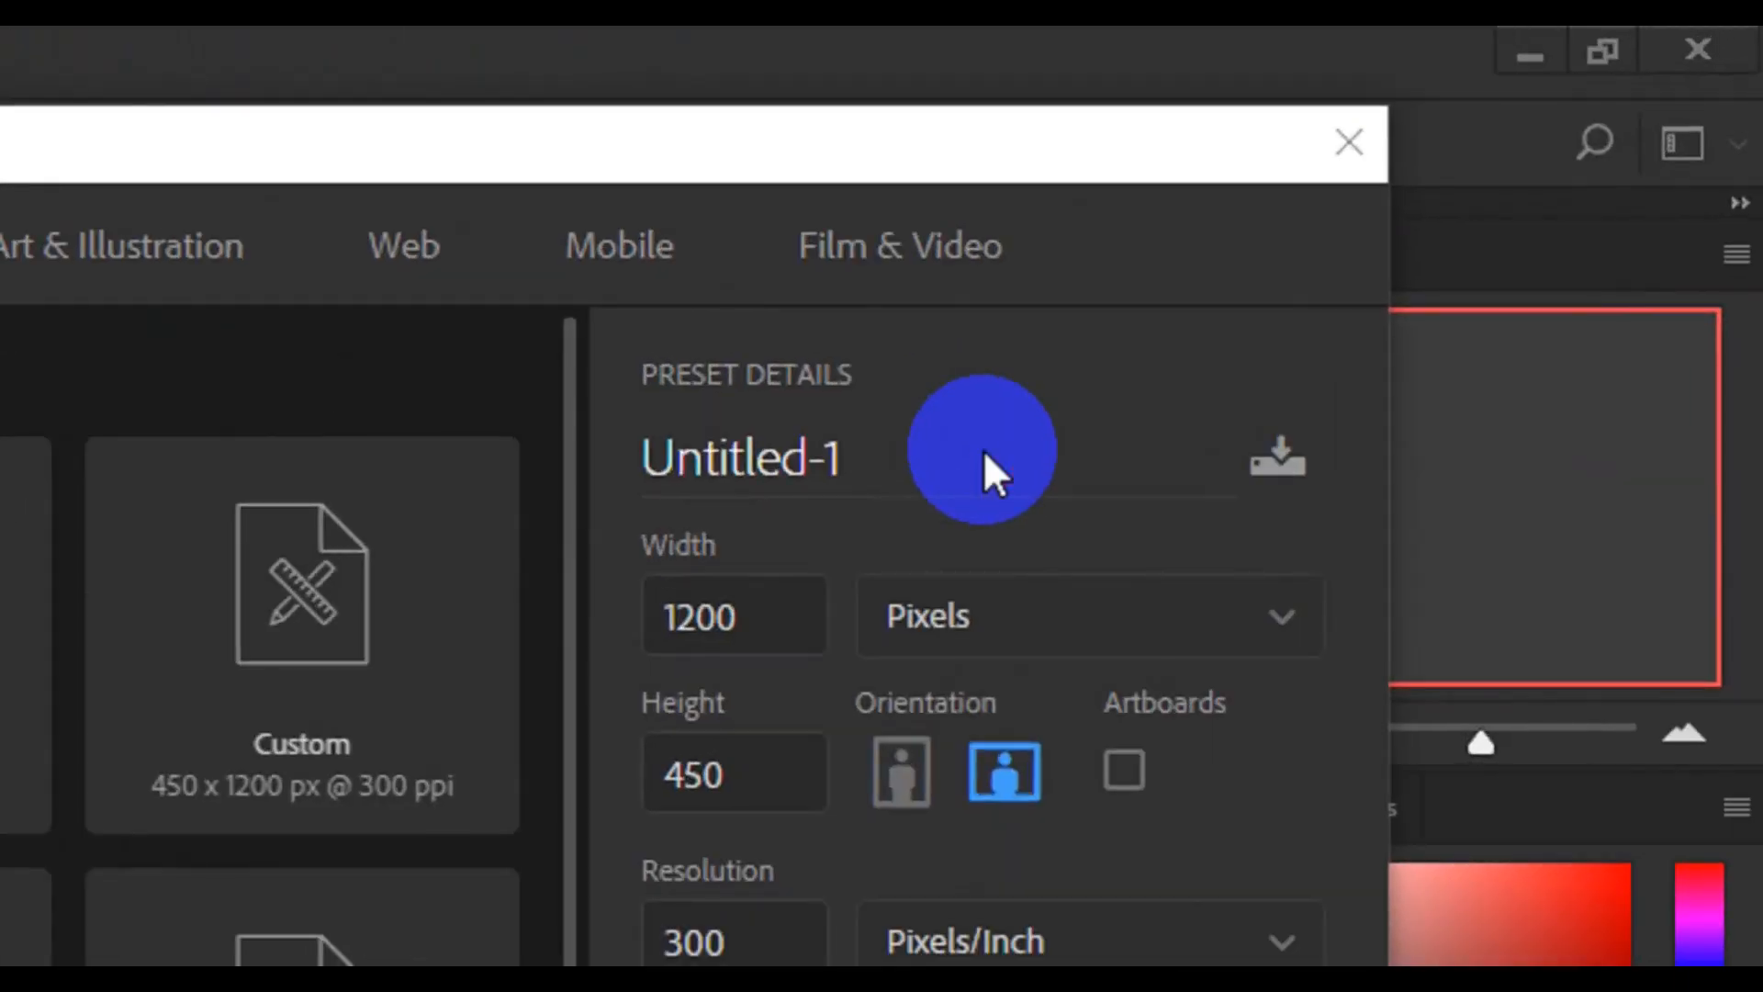
{"action": "left_click_drag", "start_coordinate": [983, 450], "coordinate": [863, 455]}
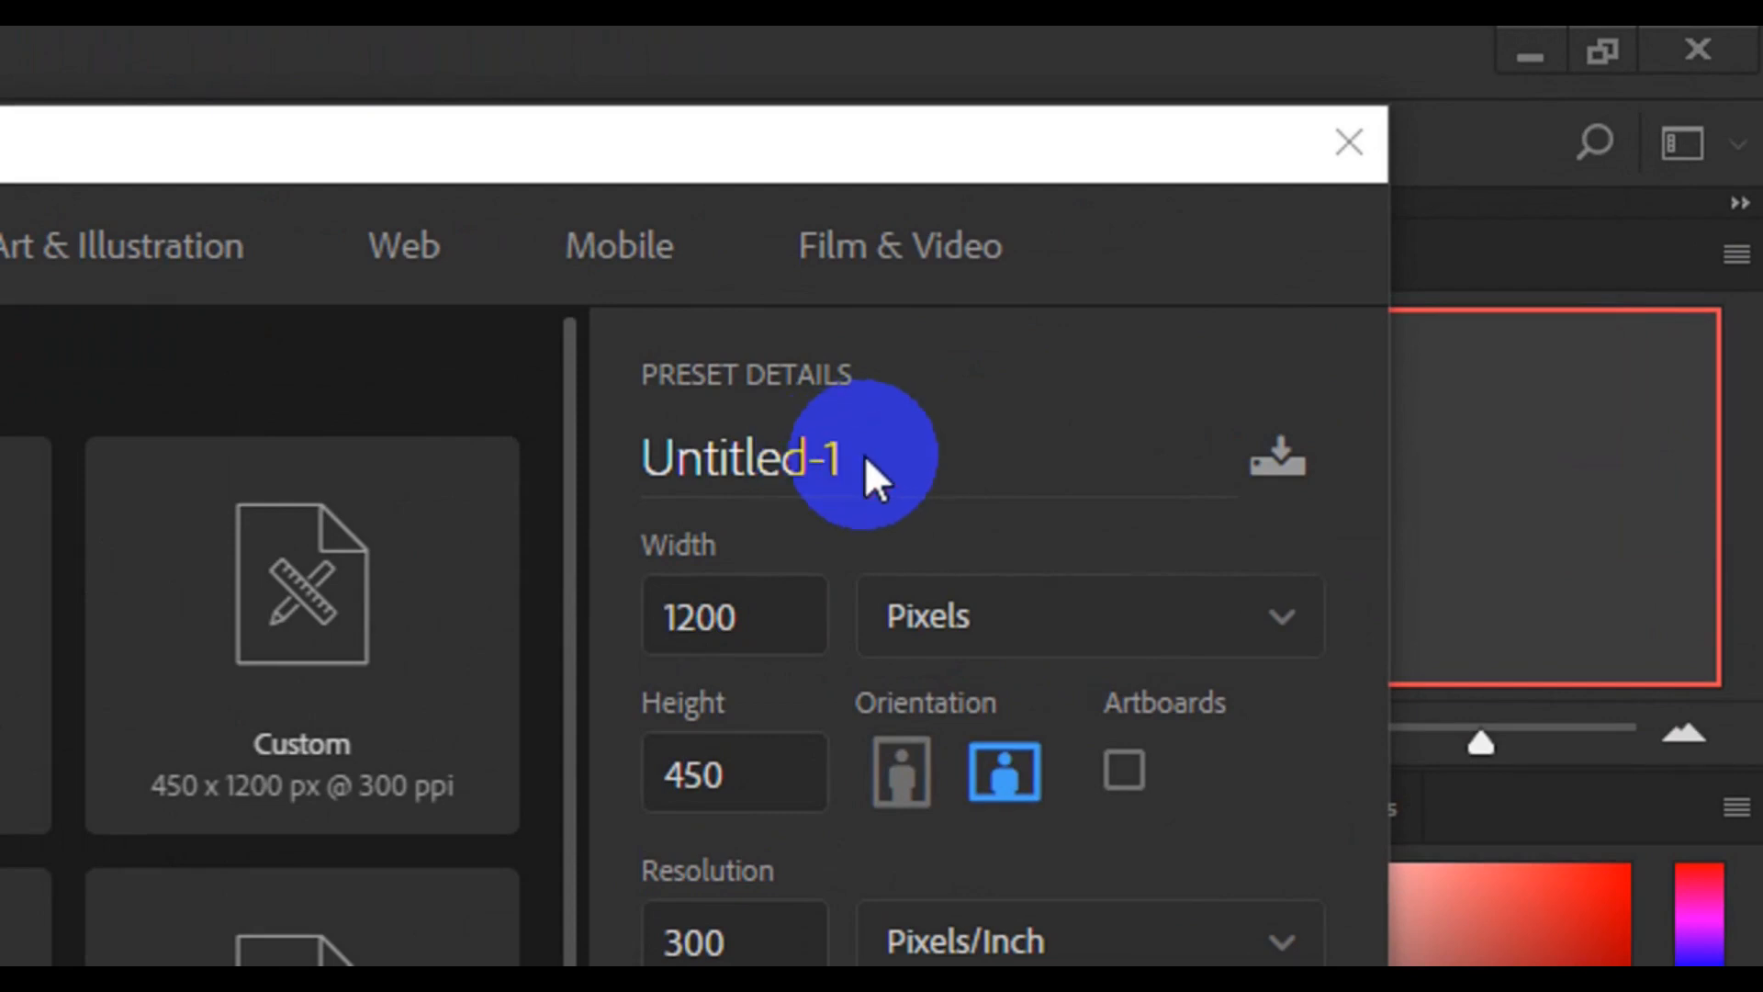
{"action": "left_click_drag", "start_coordinate": [863, 454], "coordinate": [851, 458]}
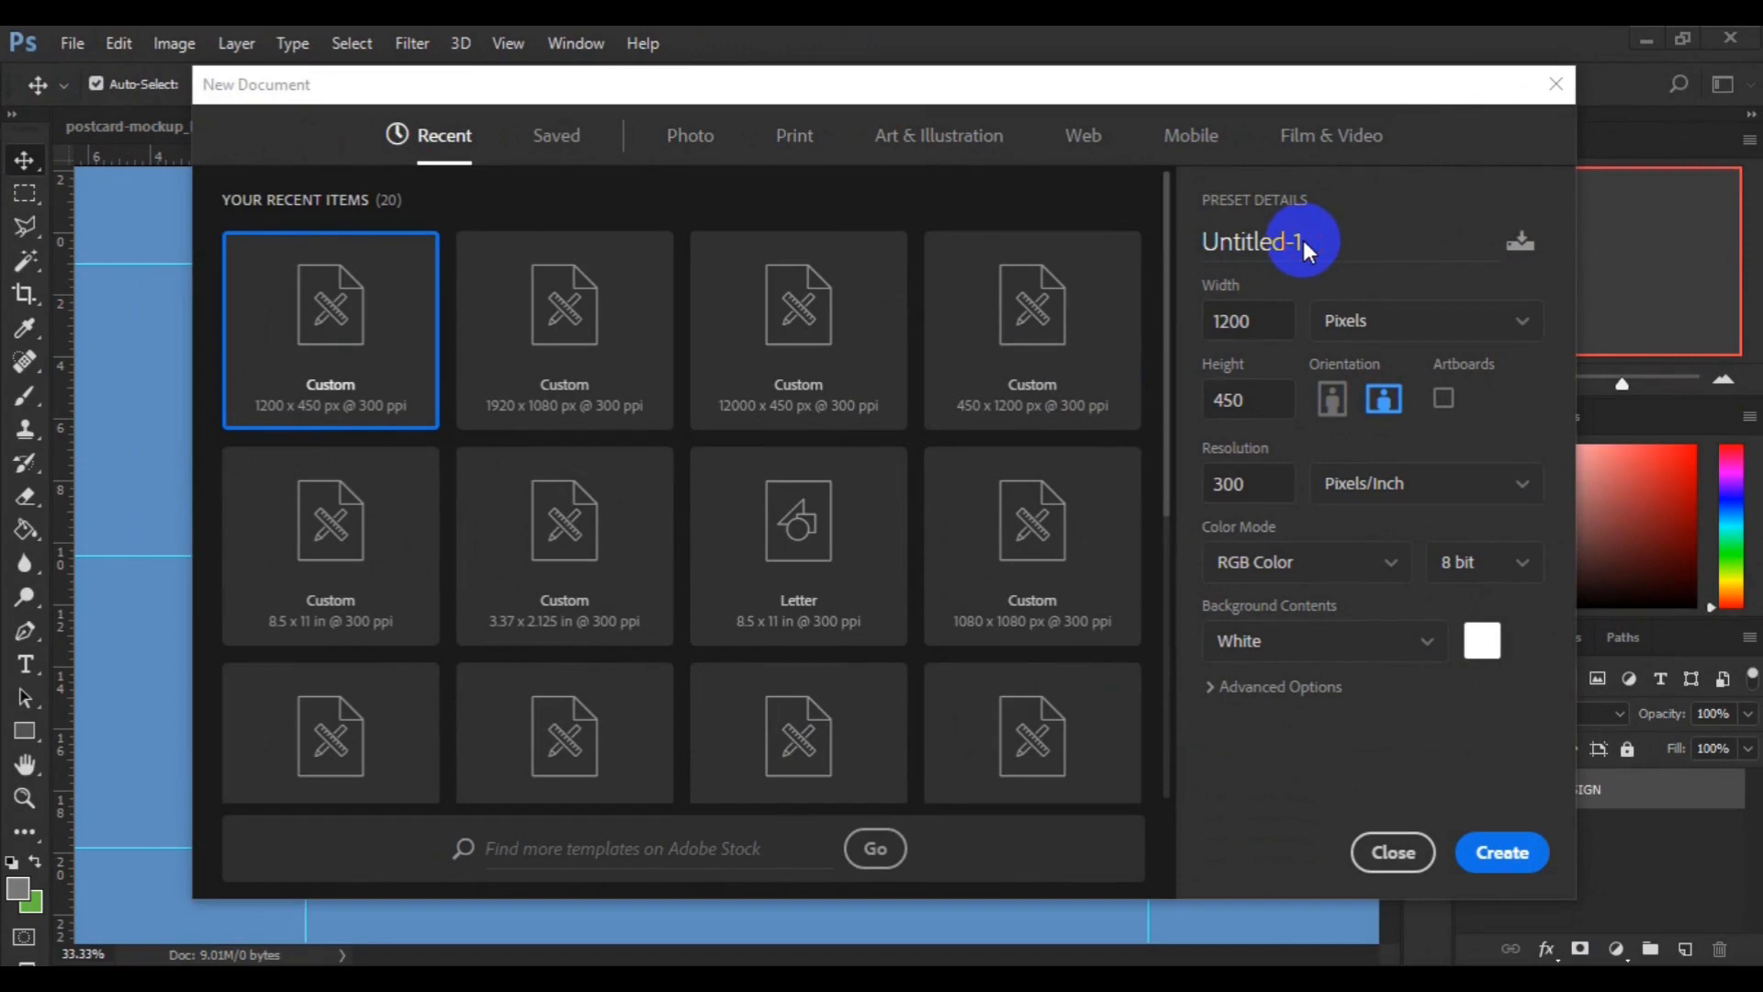
{"action": "left_click", "coordinate": [1327, 250]}
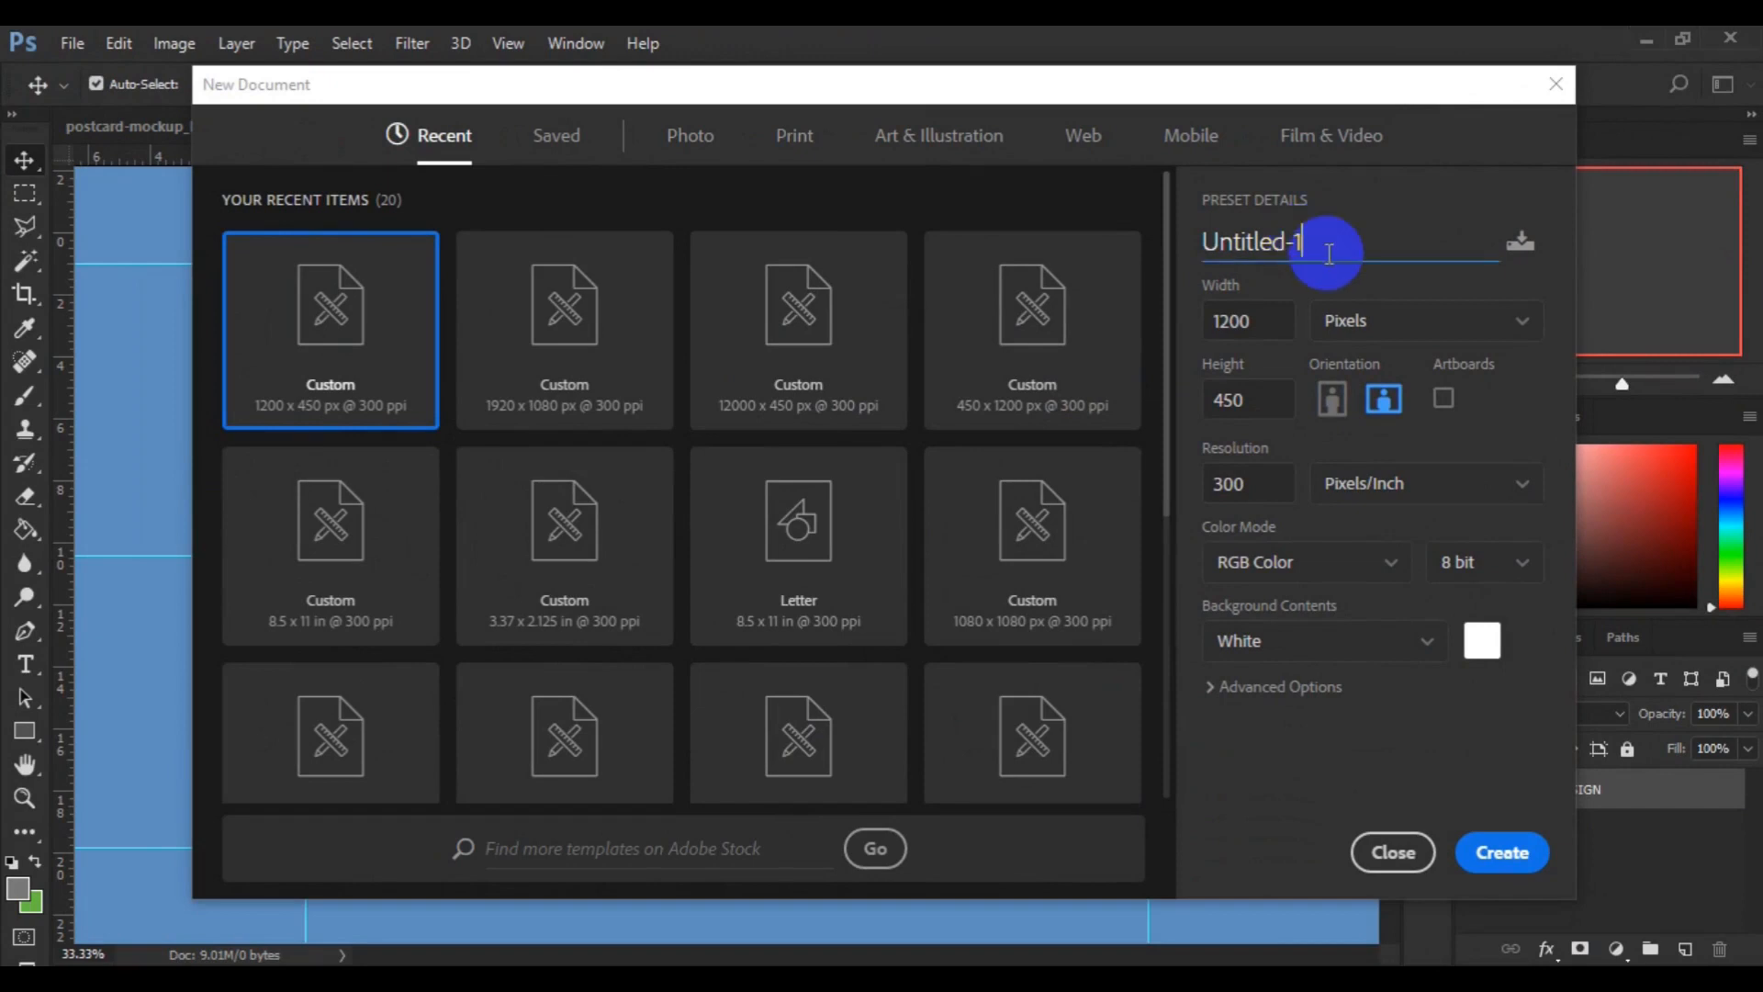
{"action": "key", "text": "BackSpace"}
{"action": "key", "text": "BackSpace"}
{"action": "key", "text": "BackSpace"}
{"action": "key", "text": "BackSpace"}
{"action": "key", "text": "BackSpace"}
{"action": "key", "text": "BackSpace"}
{"action": "key", "text": "BackSpace"}
{"action": "key", "text": "BackSpace"}
{"action": "key", "text": "BackSpace"}
{"action": "key", "text": "BackSpace"}
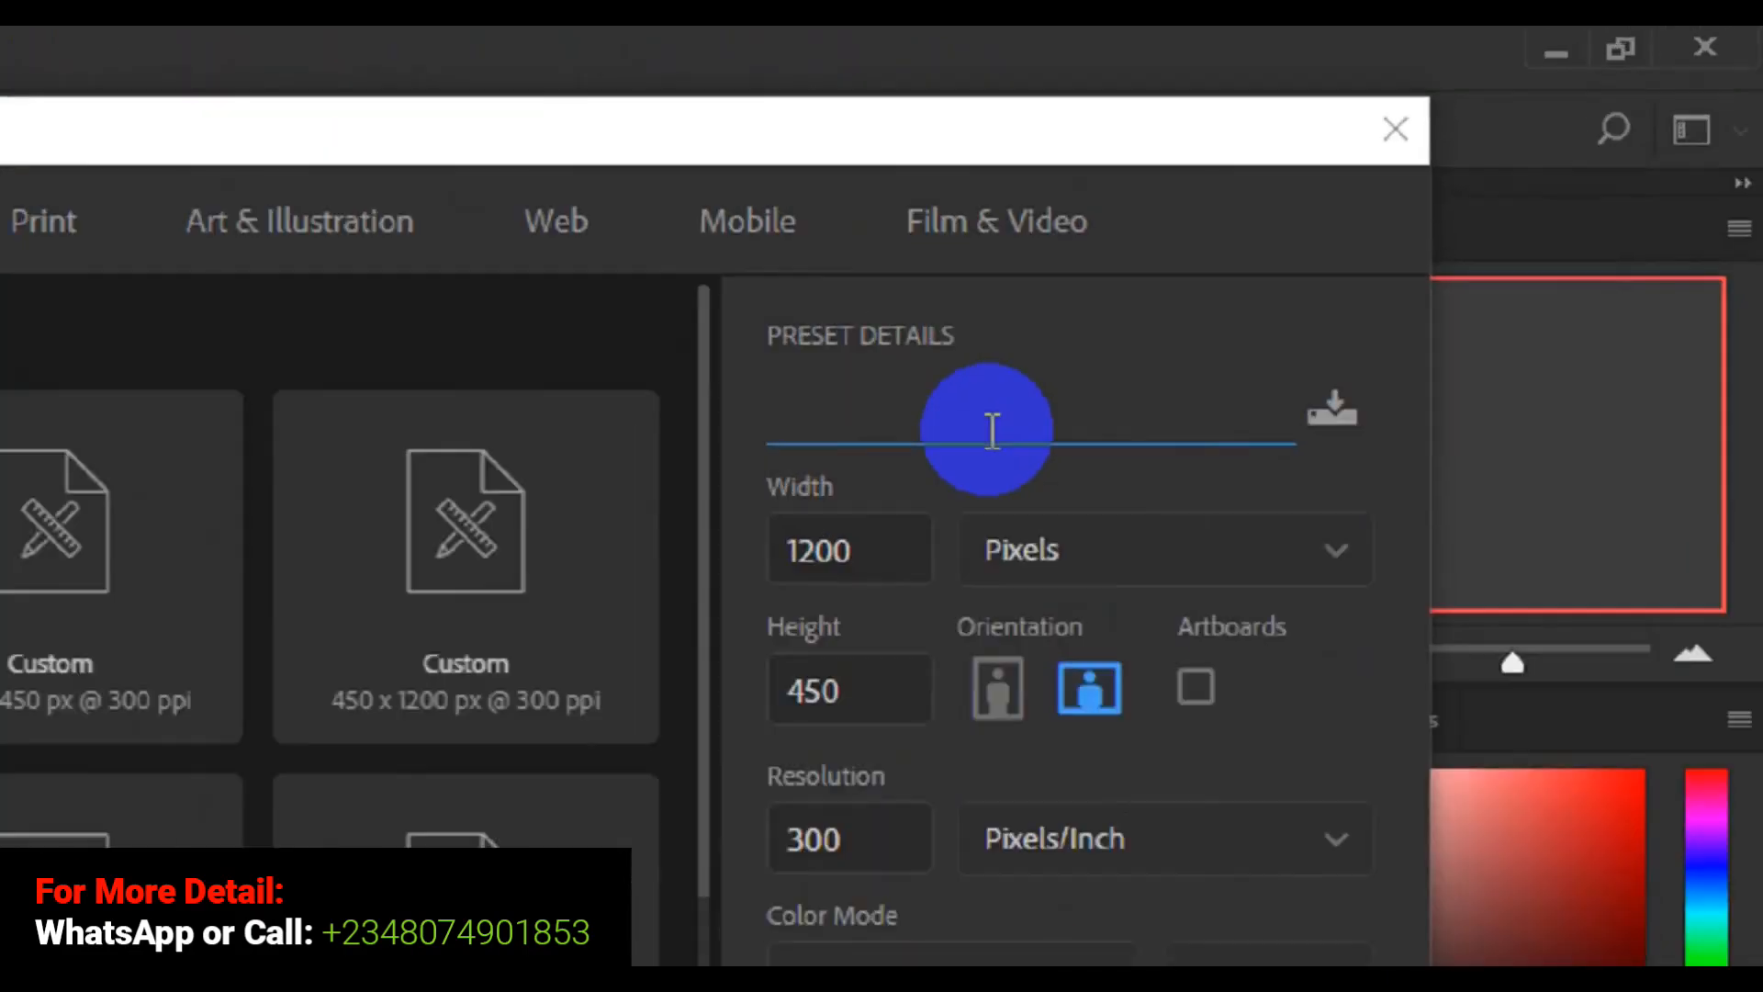
{"action": "type", "text": "P"}
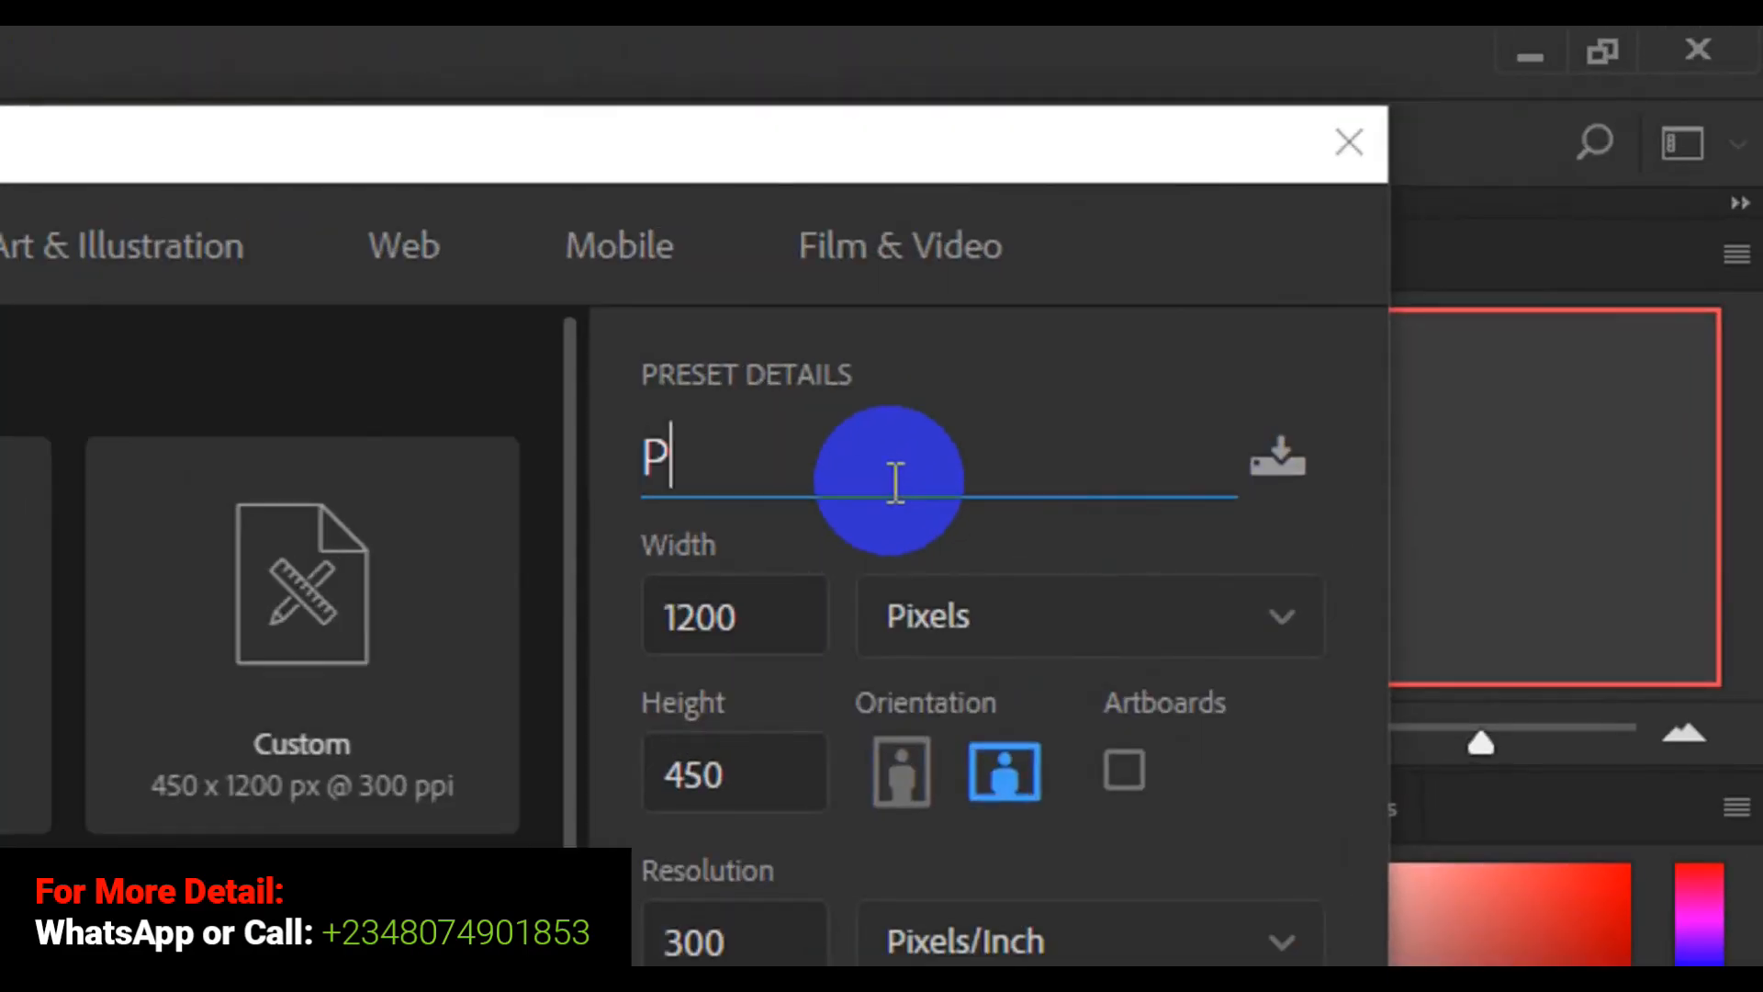
{"action": "type", "text": "ost"}
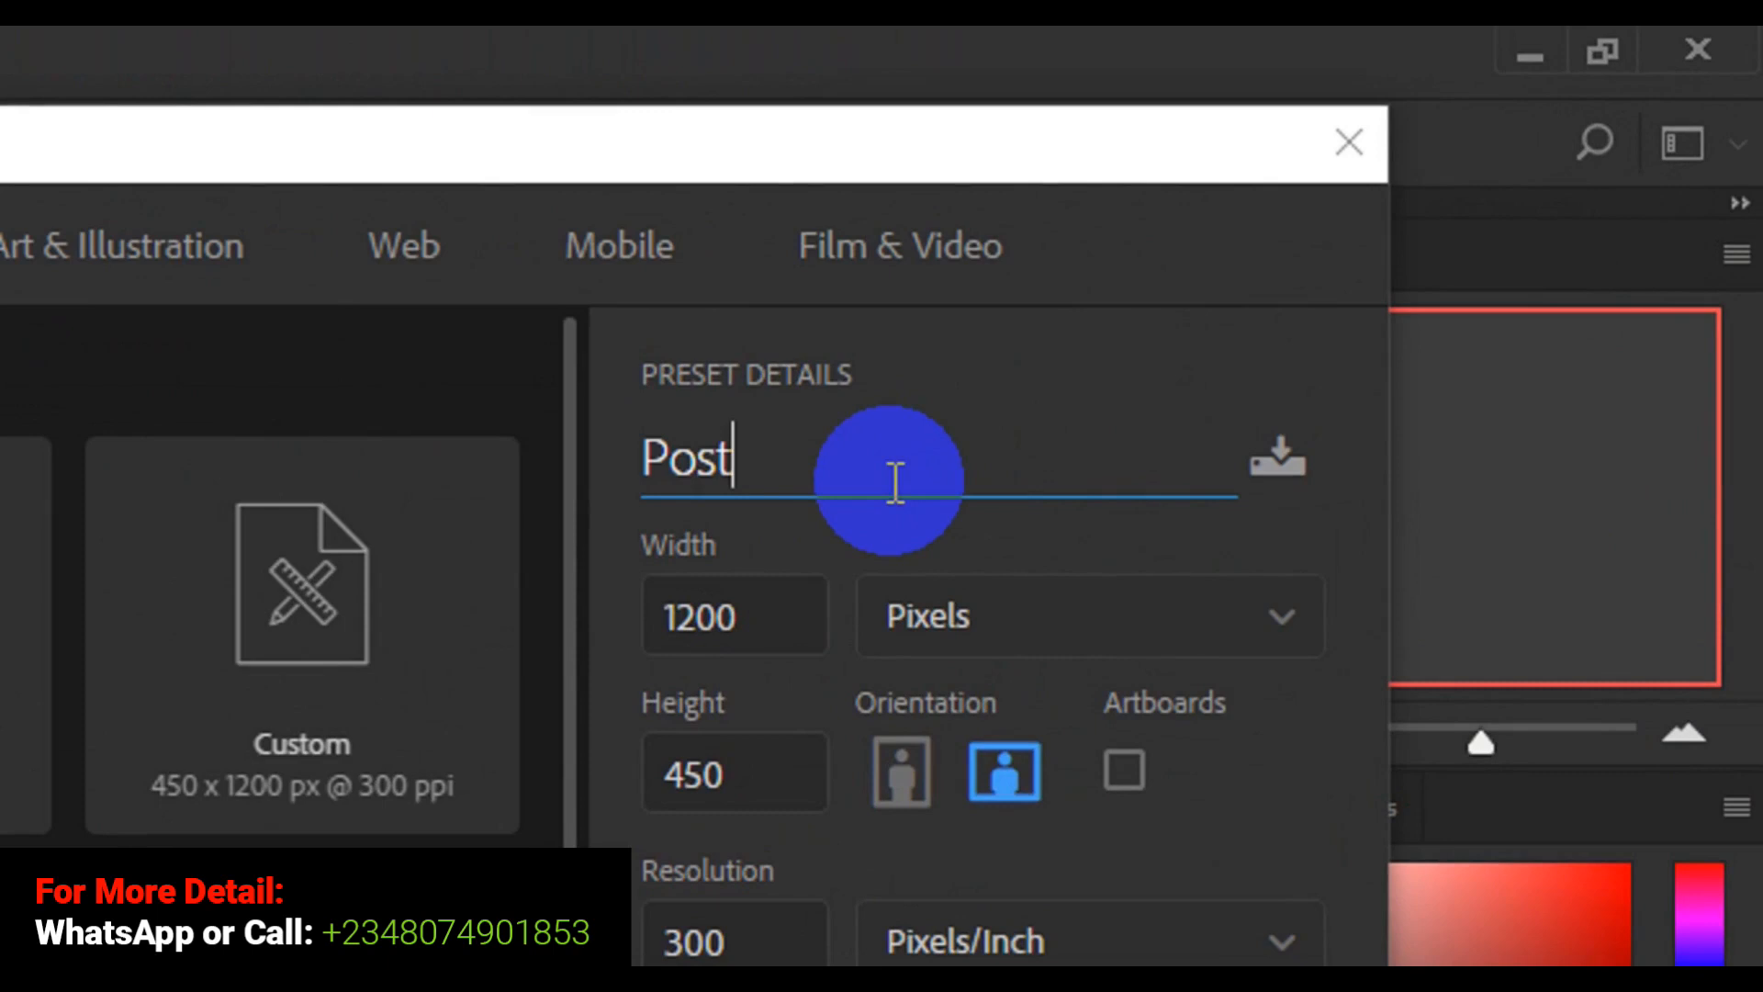
{"action": "type", "text": "card "}
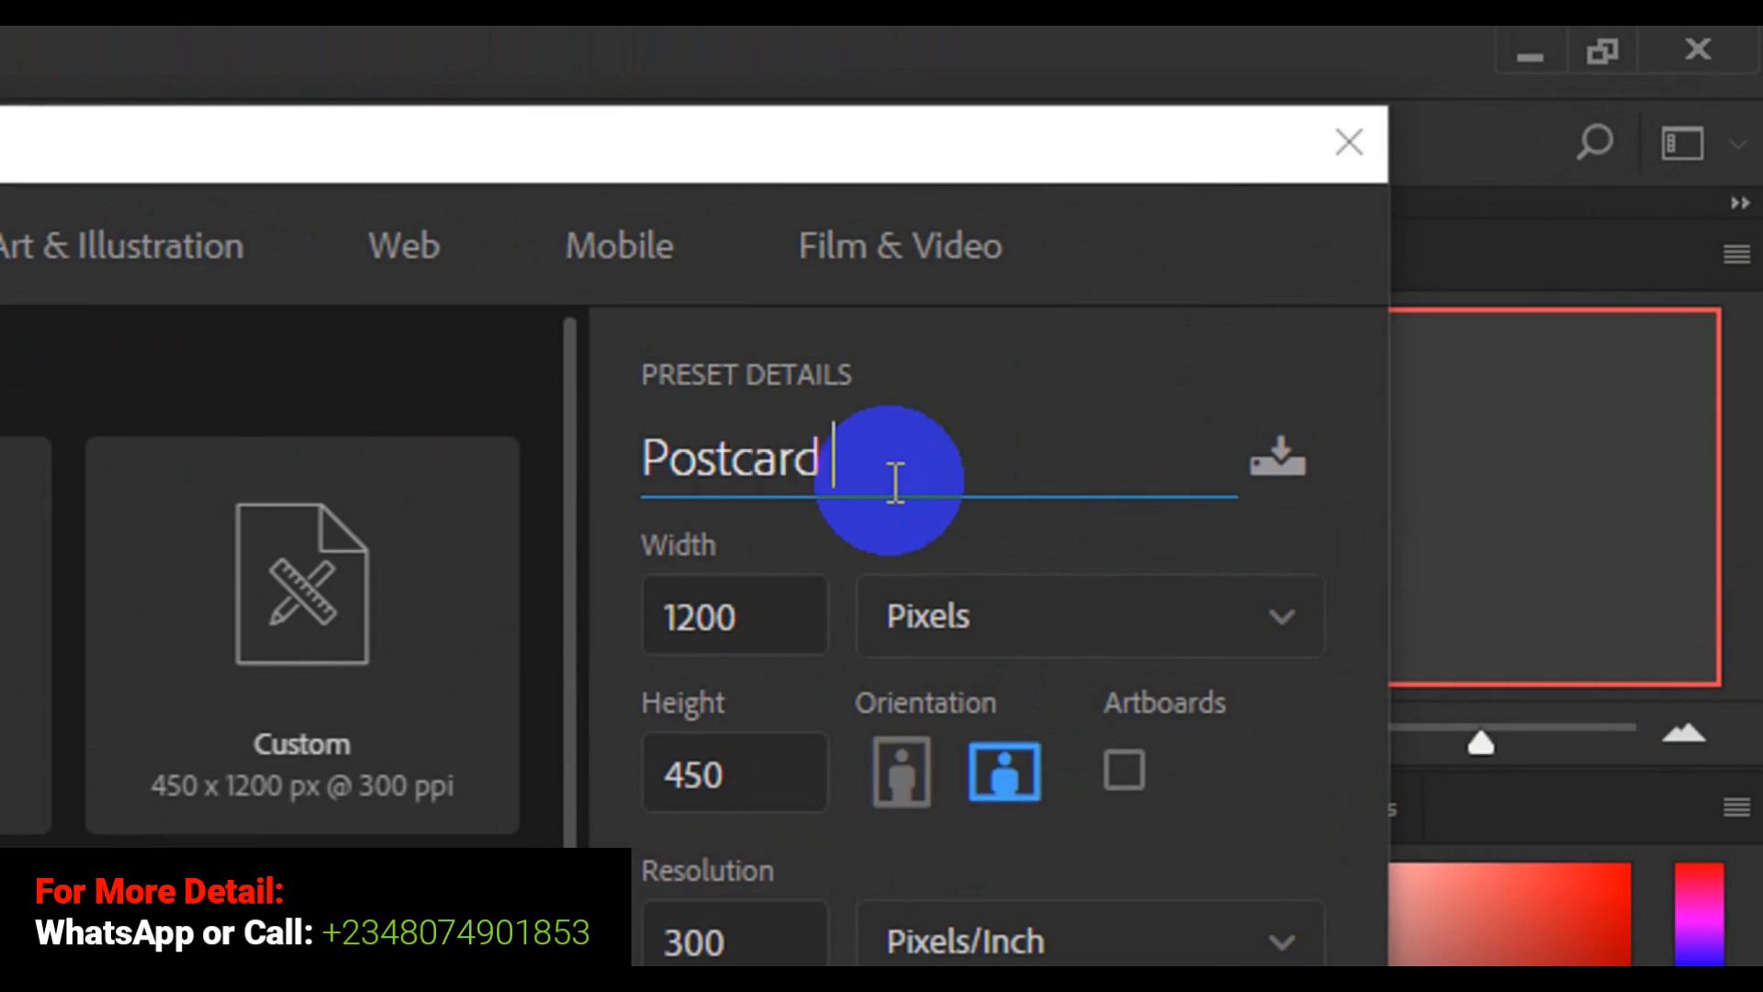
{"action": "type", "text": "Design"}
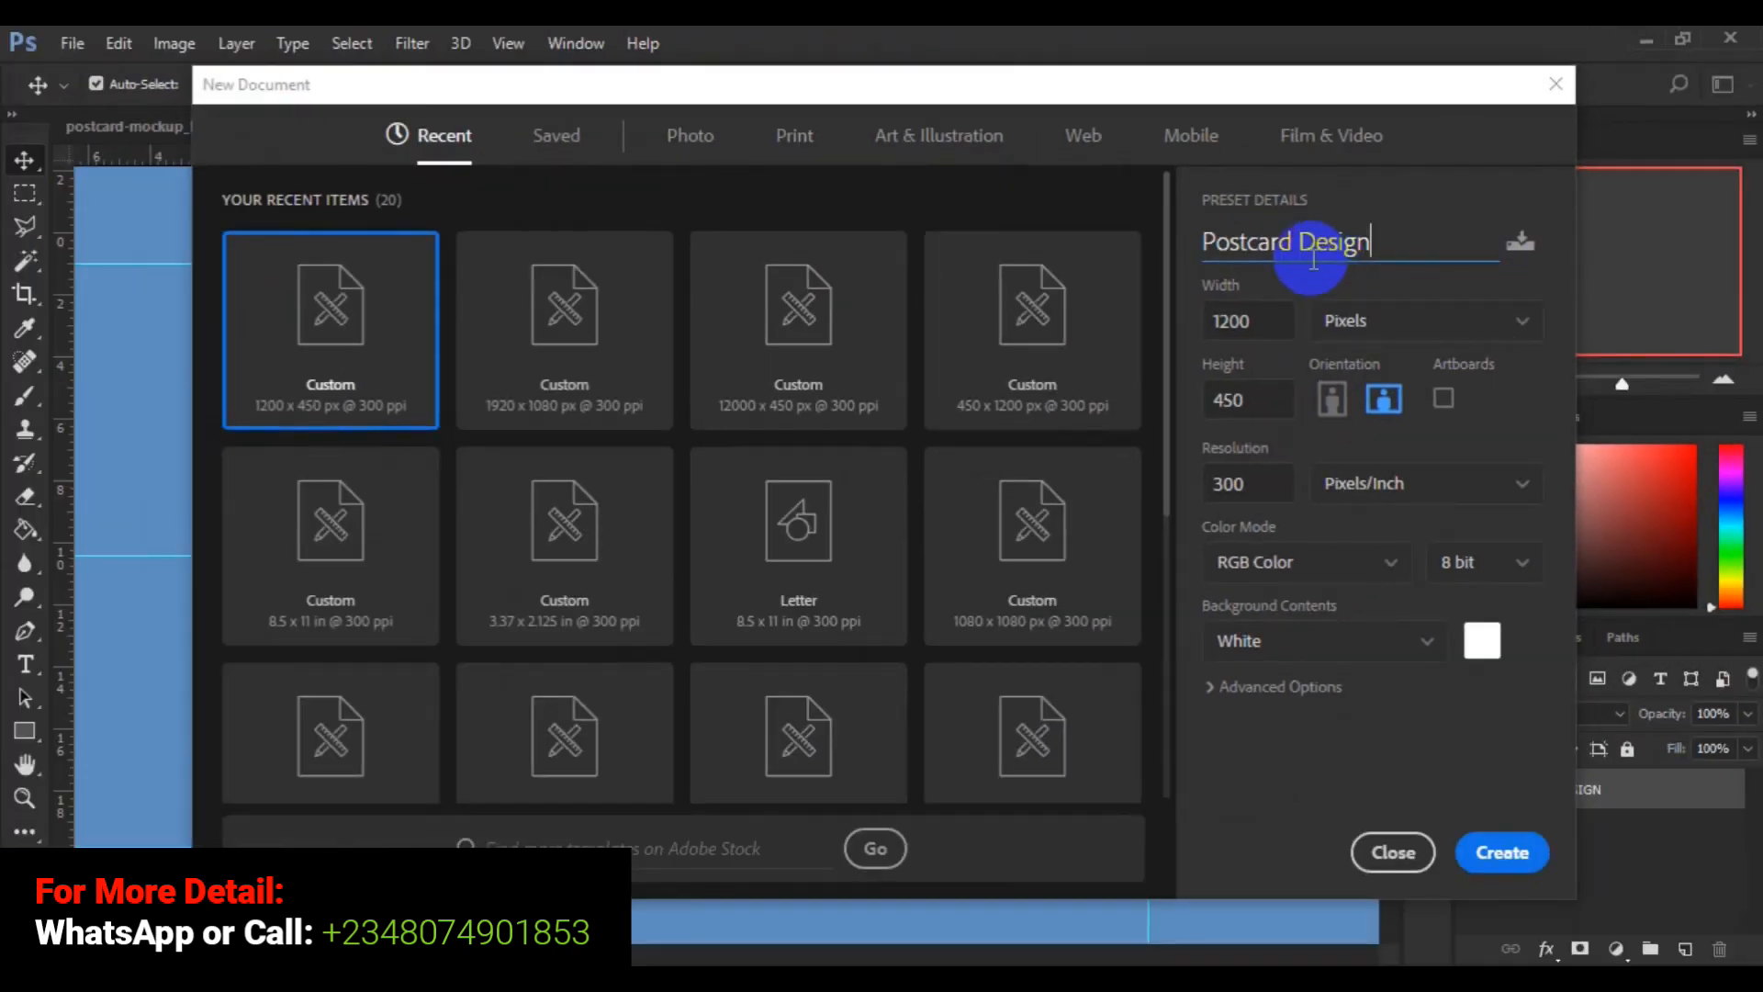
Step: Switch the document units to inches and set the size to 29 inches wide by 20 inches high
{"action": "left_click", "coordinate": [1396, 328]}
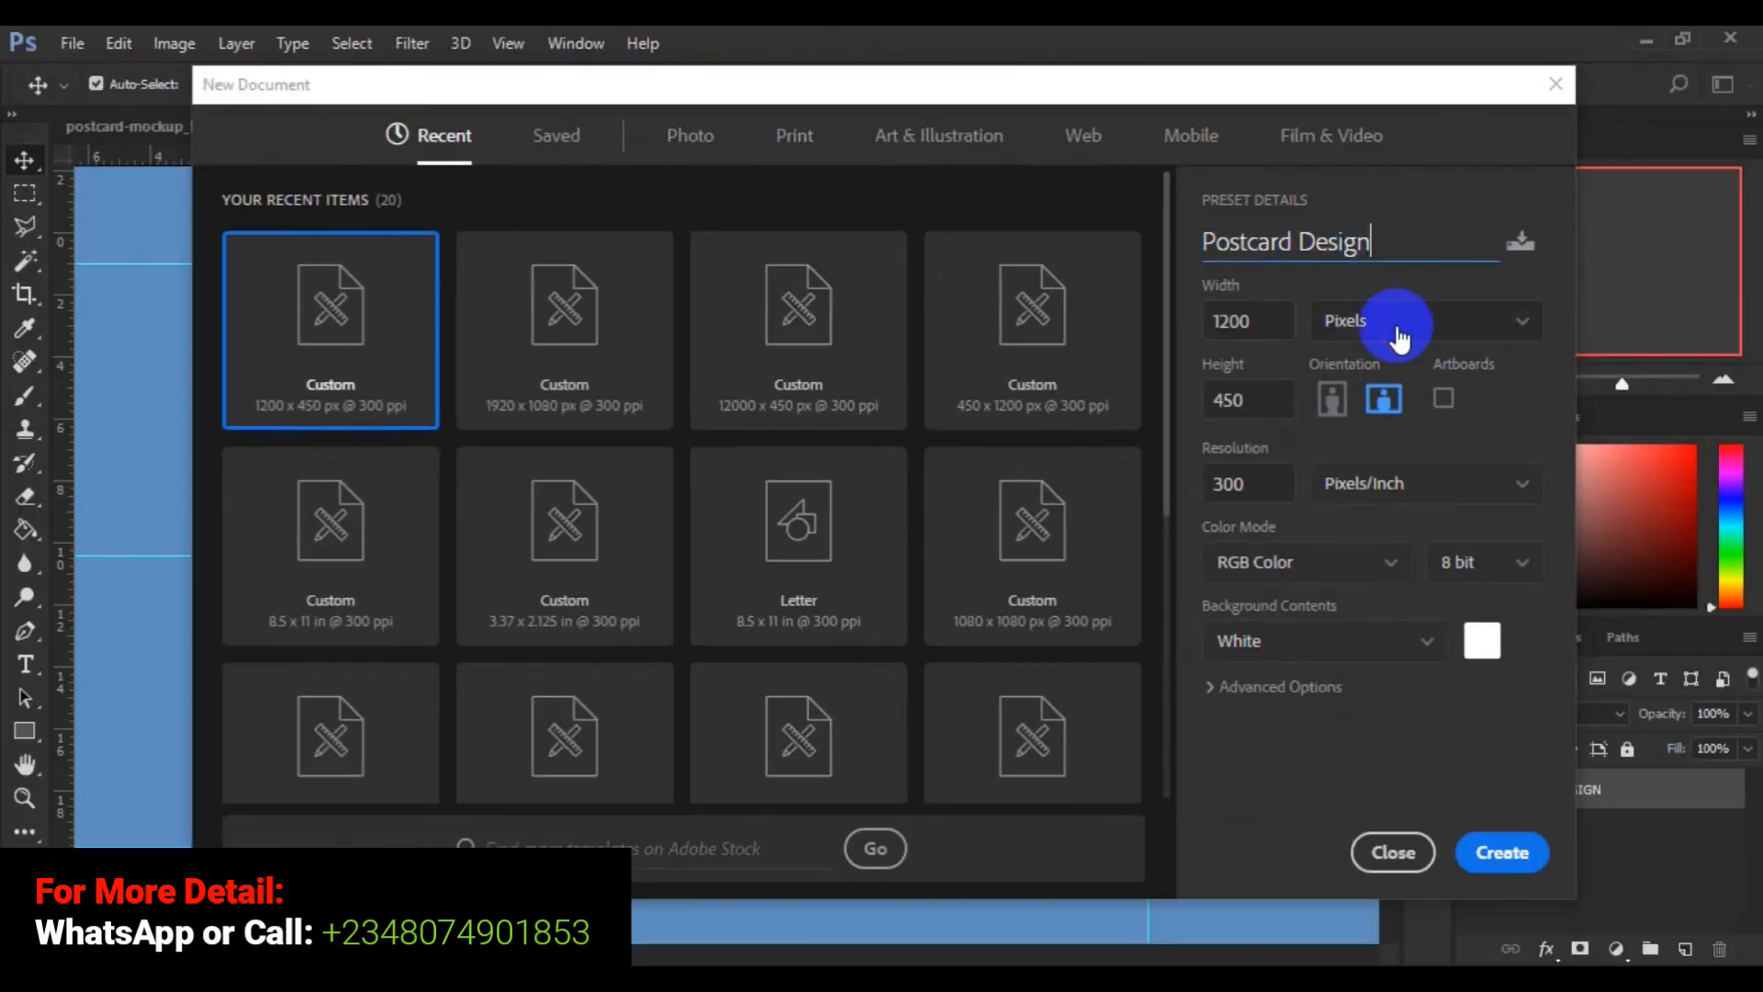
{"action": "left_click", "coordinate": [1397, 331]}
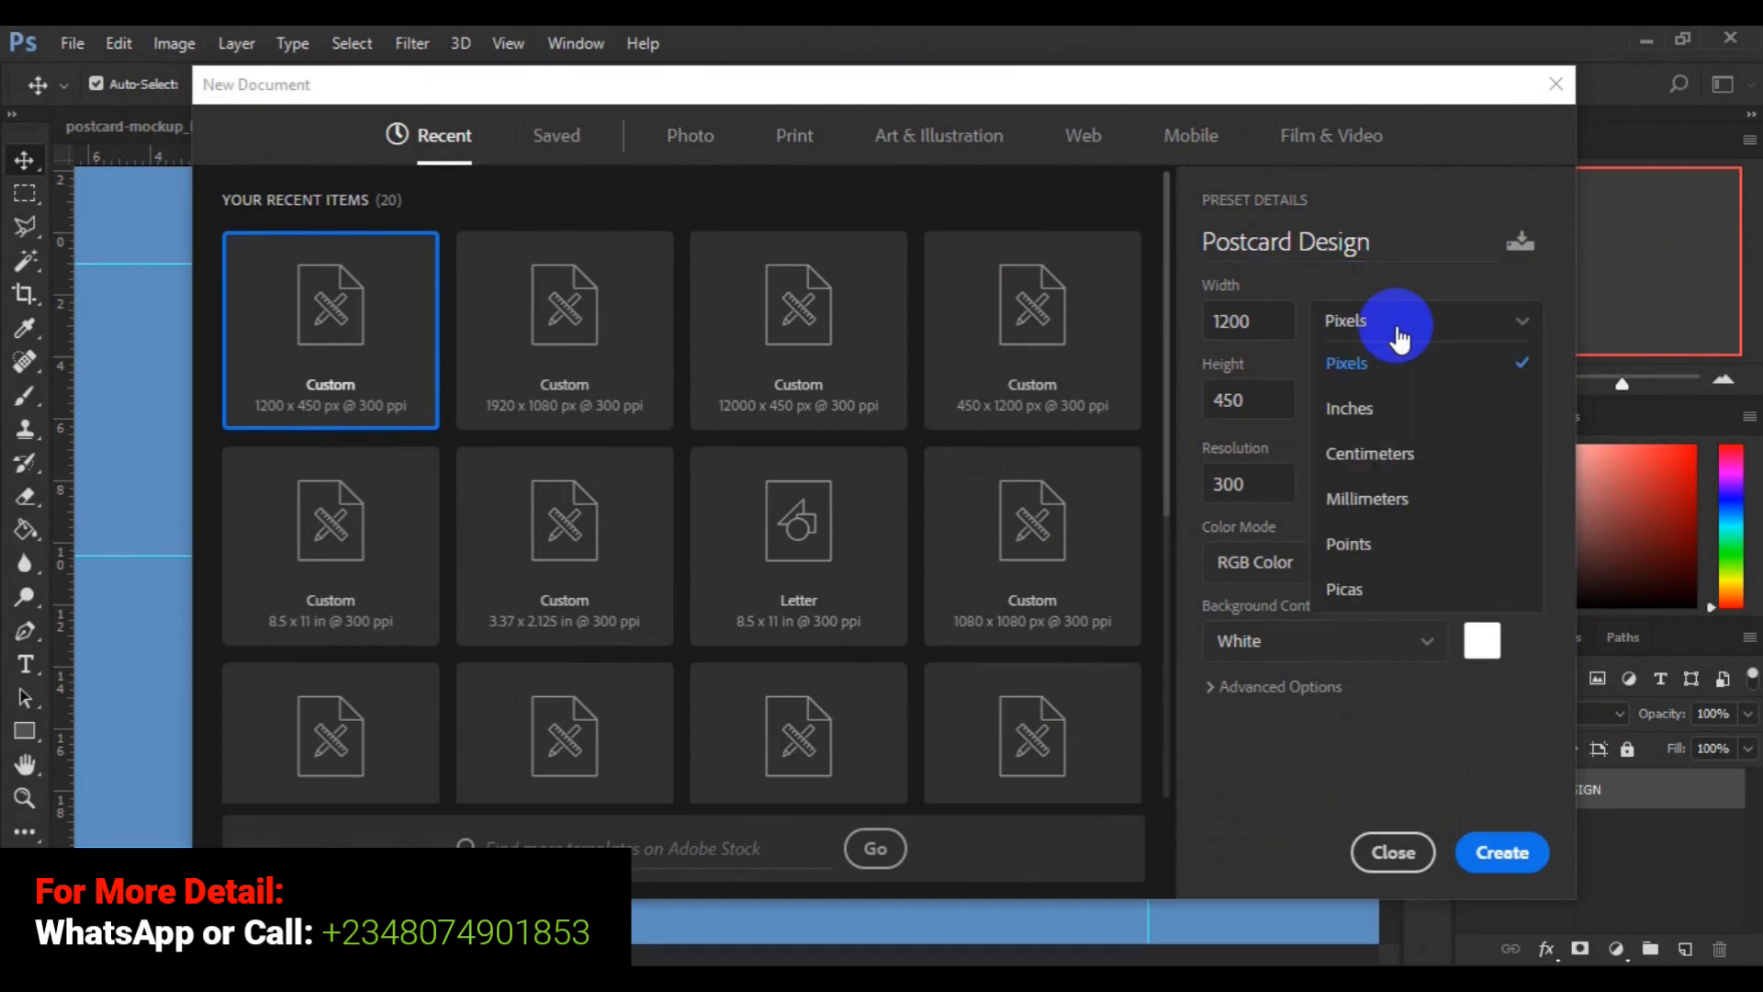
{"action": "left_click", "coordinate": [1364, 413]}
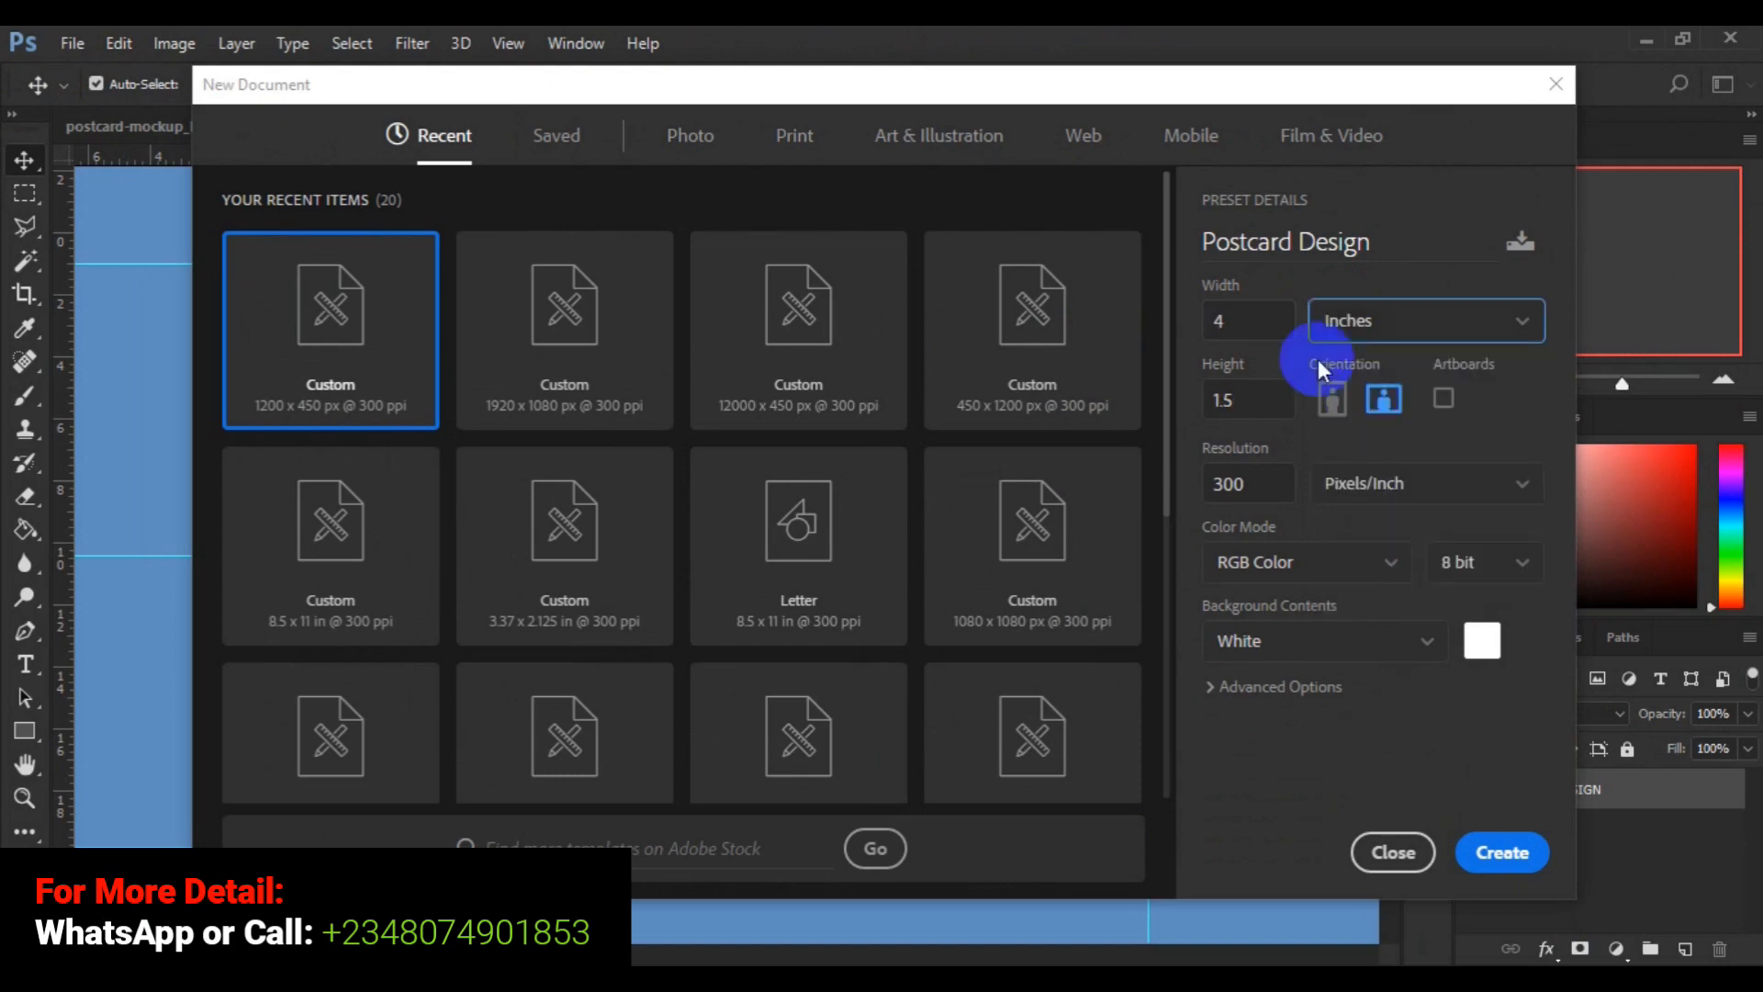
{"action": "left_click", "coordinate": [1237, 320]}
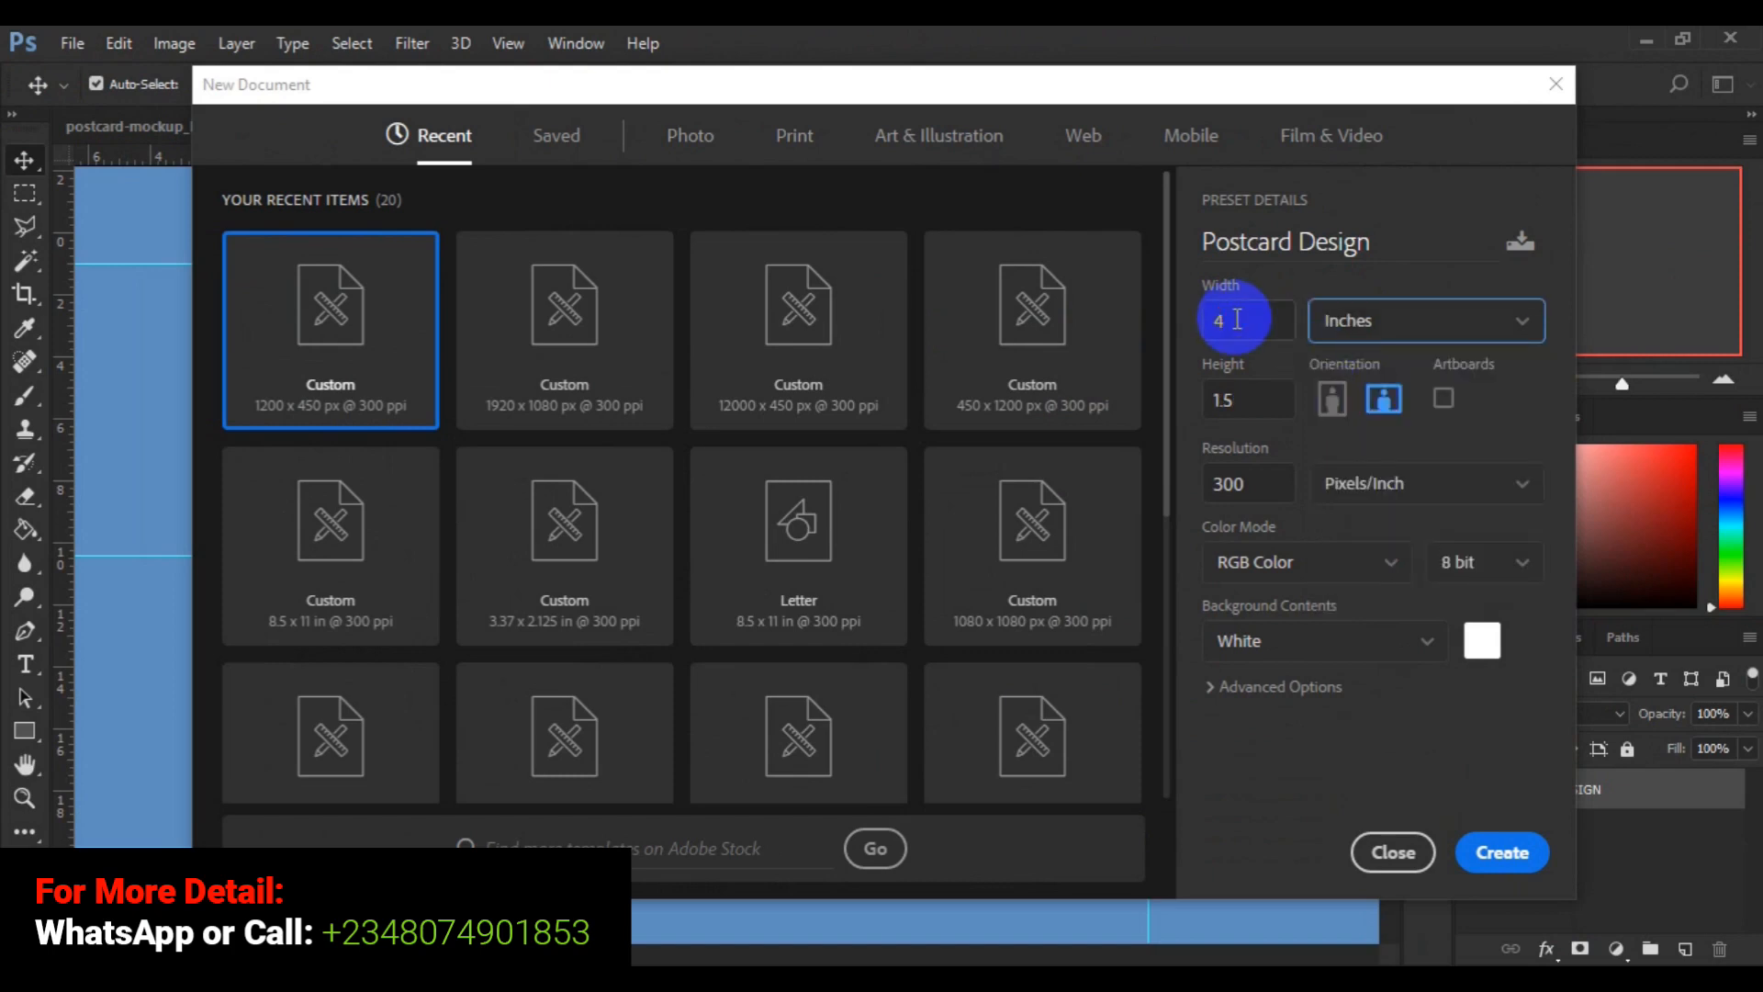
{"action": "left_click", "coordinate": [1236, 319]}
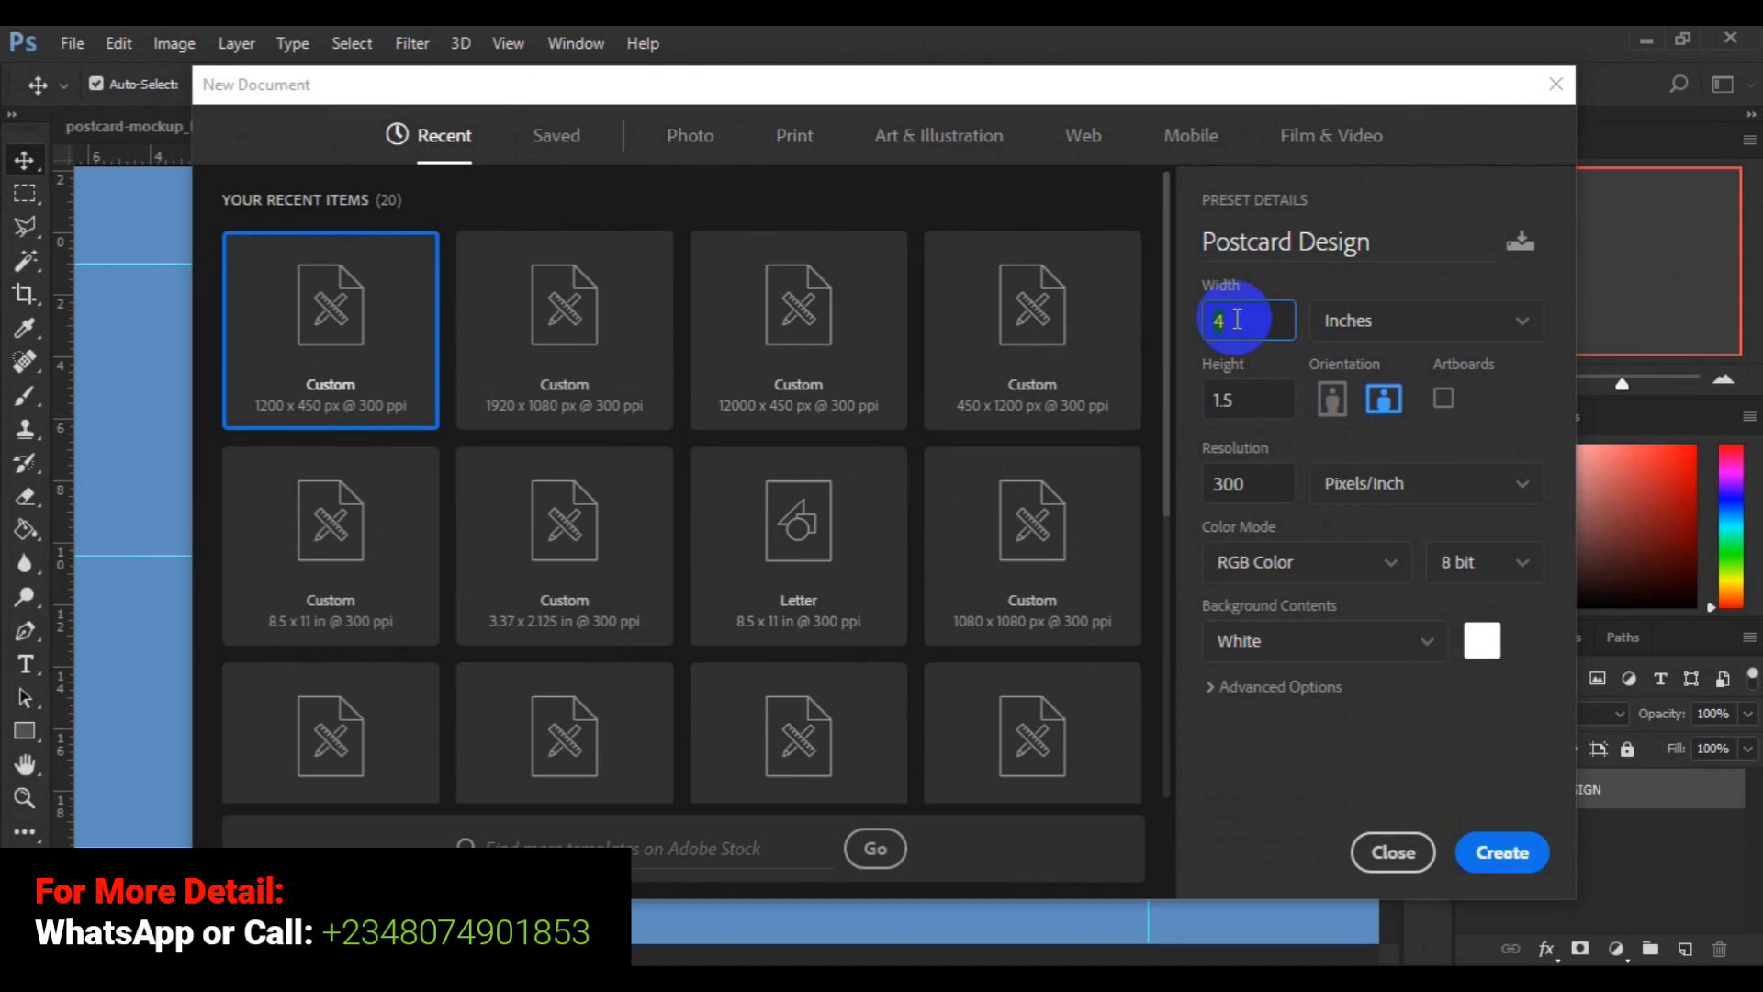
{"action": "type", "text": "29"}
{"action": "left_click", "coordinate": [1246, 394]}
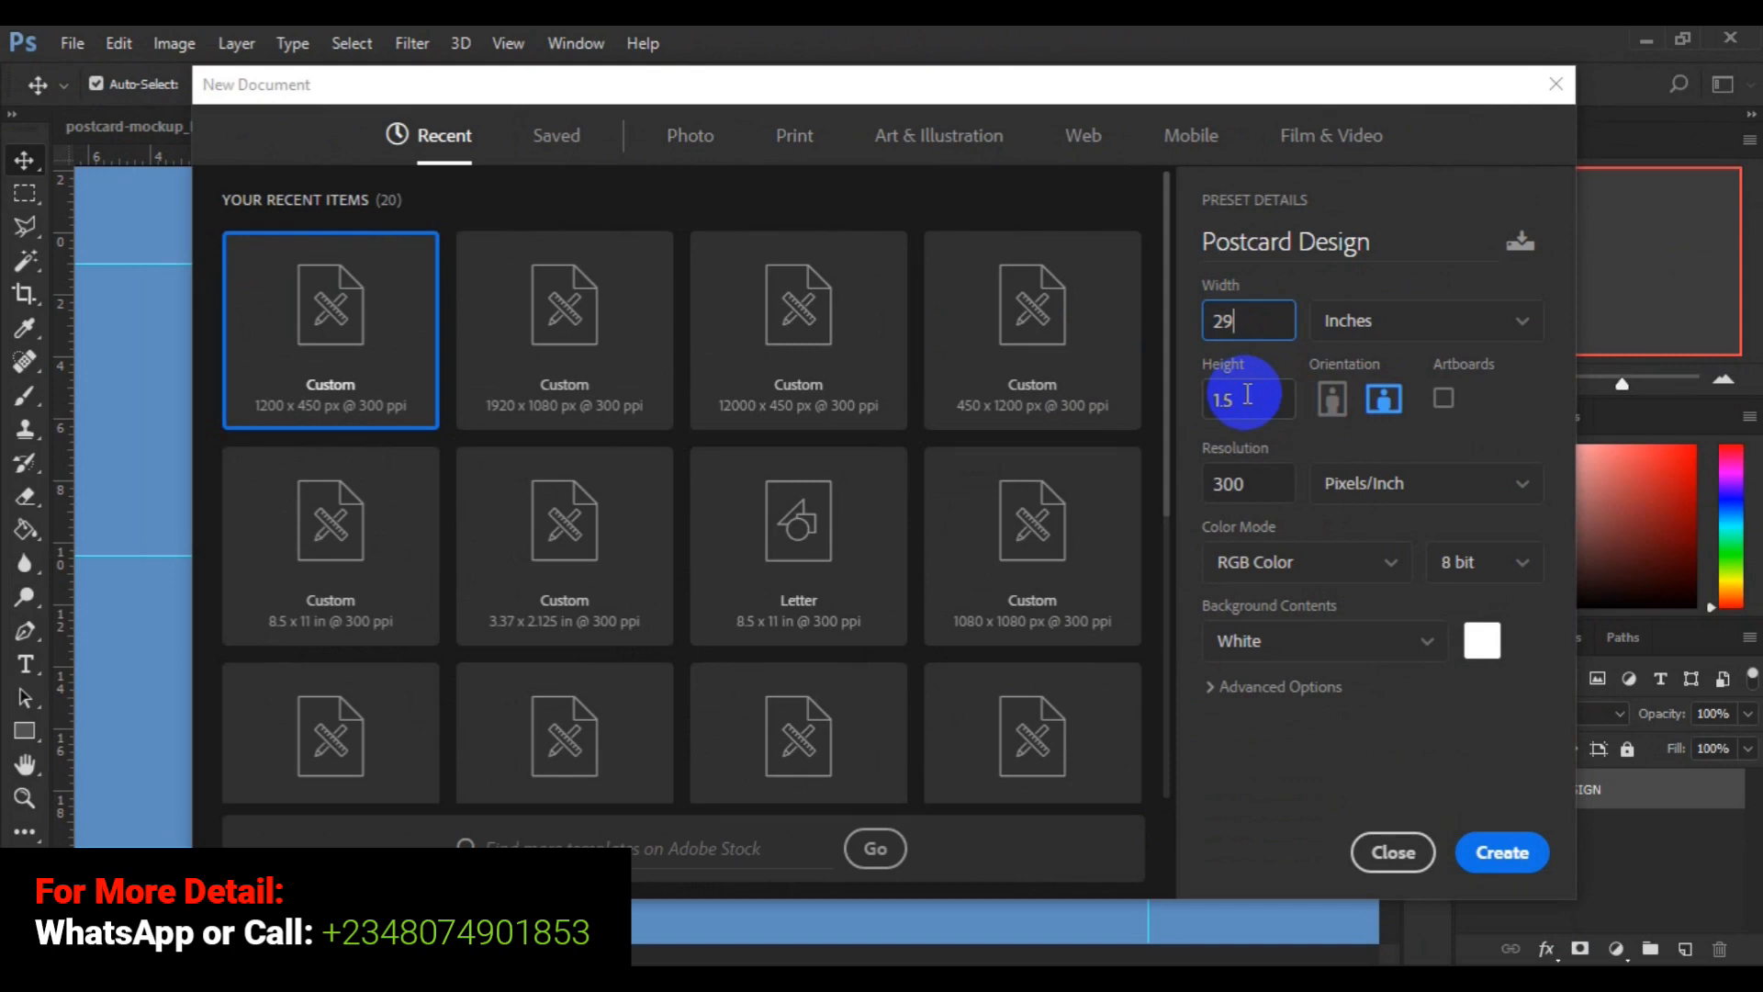
{"action": "left_click", "coordinate": [1248, 394]}
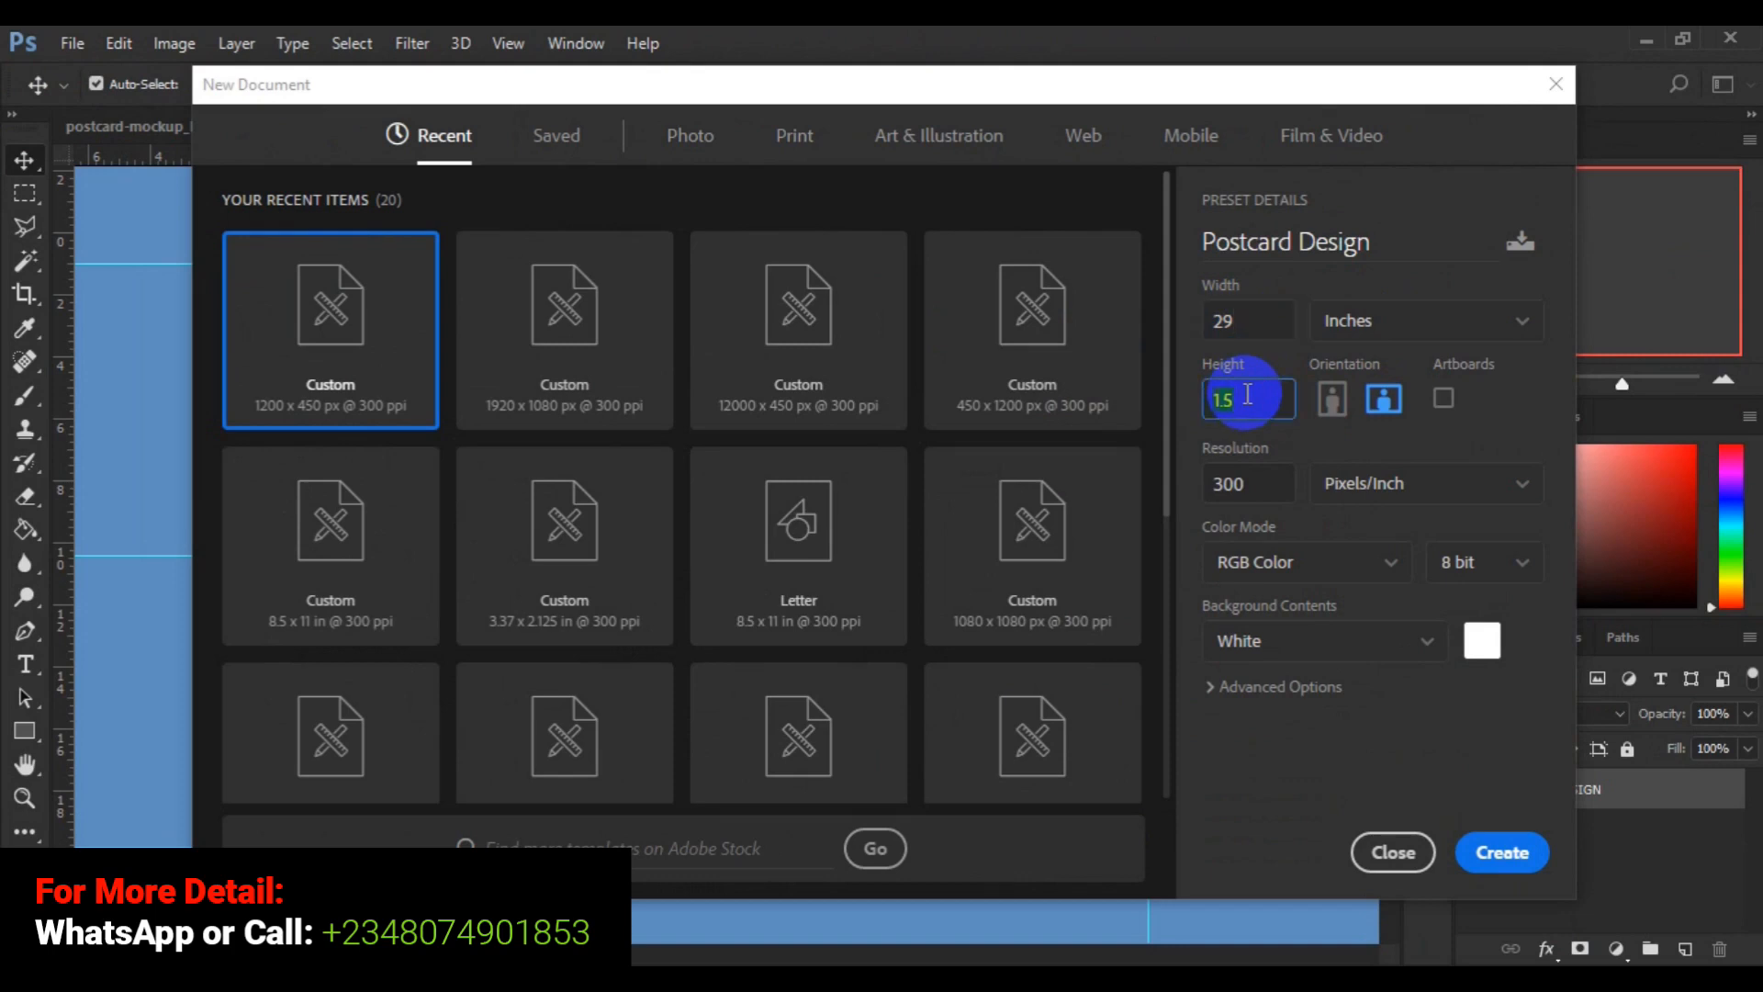
{"action": "type", "text": "20"}
Step: Set the color mode to CMYK Color and create the document
{"action": "left_click", "coordinate": [1250, 474]}
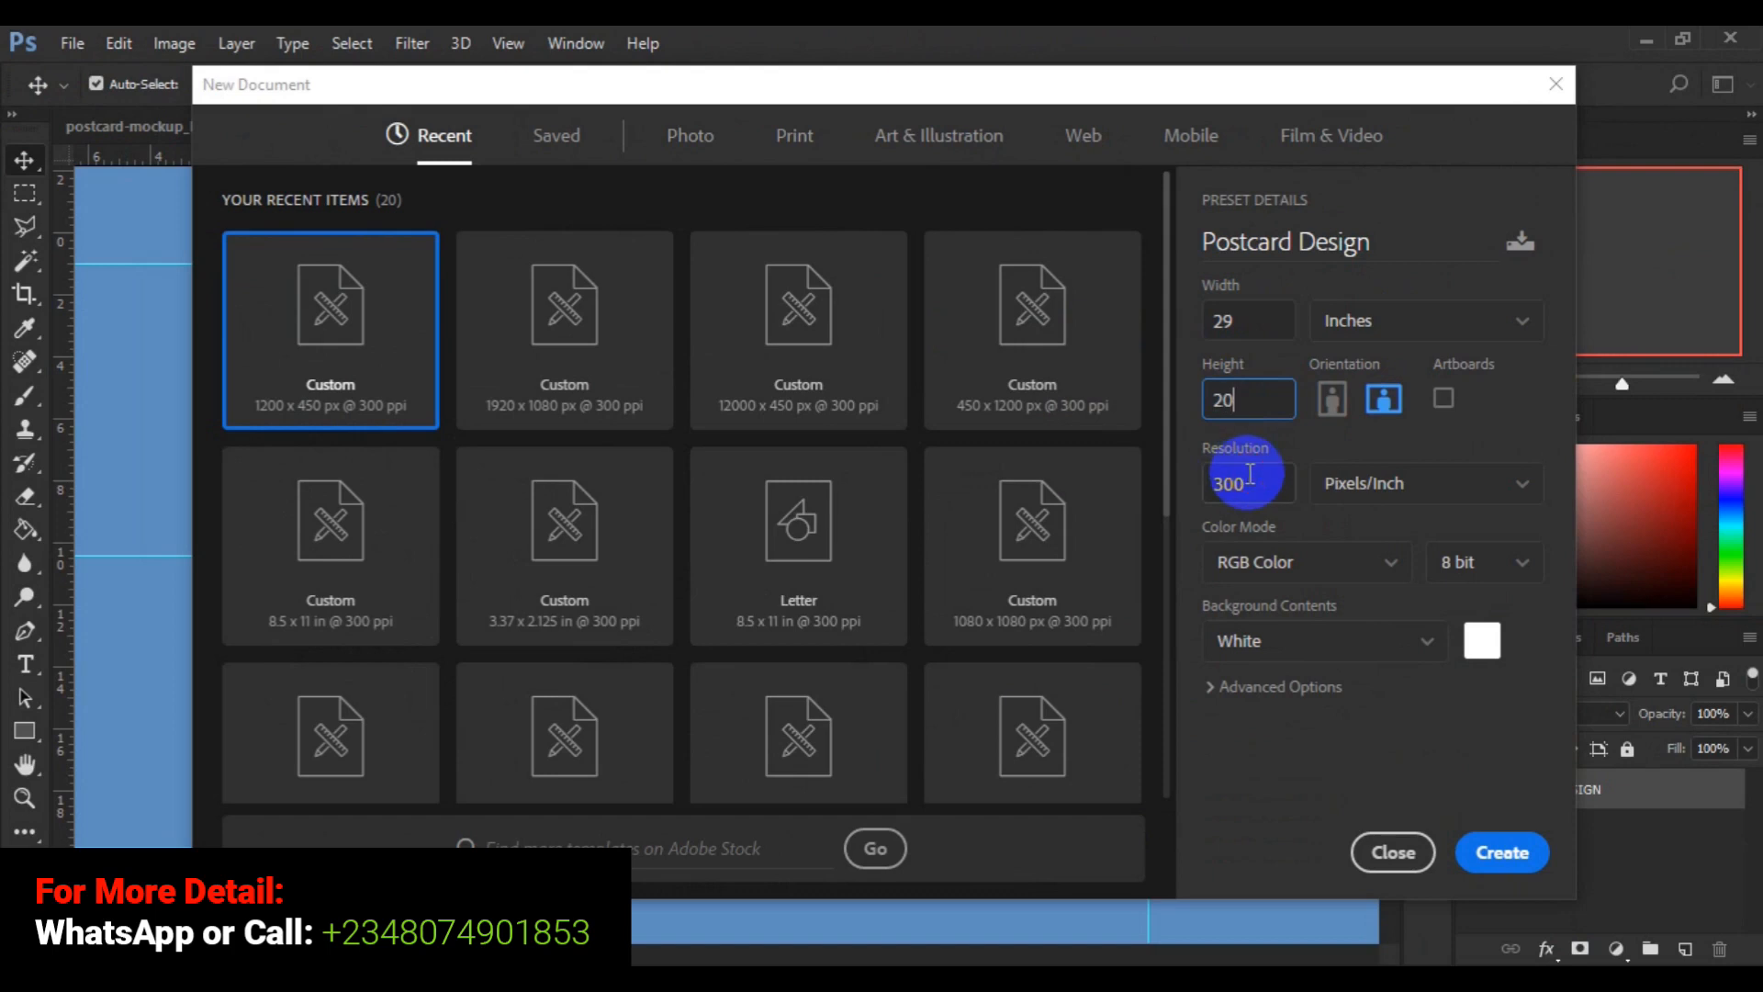
{"action": "double_click", "coordinate": [1249, 474]}
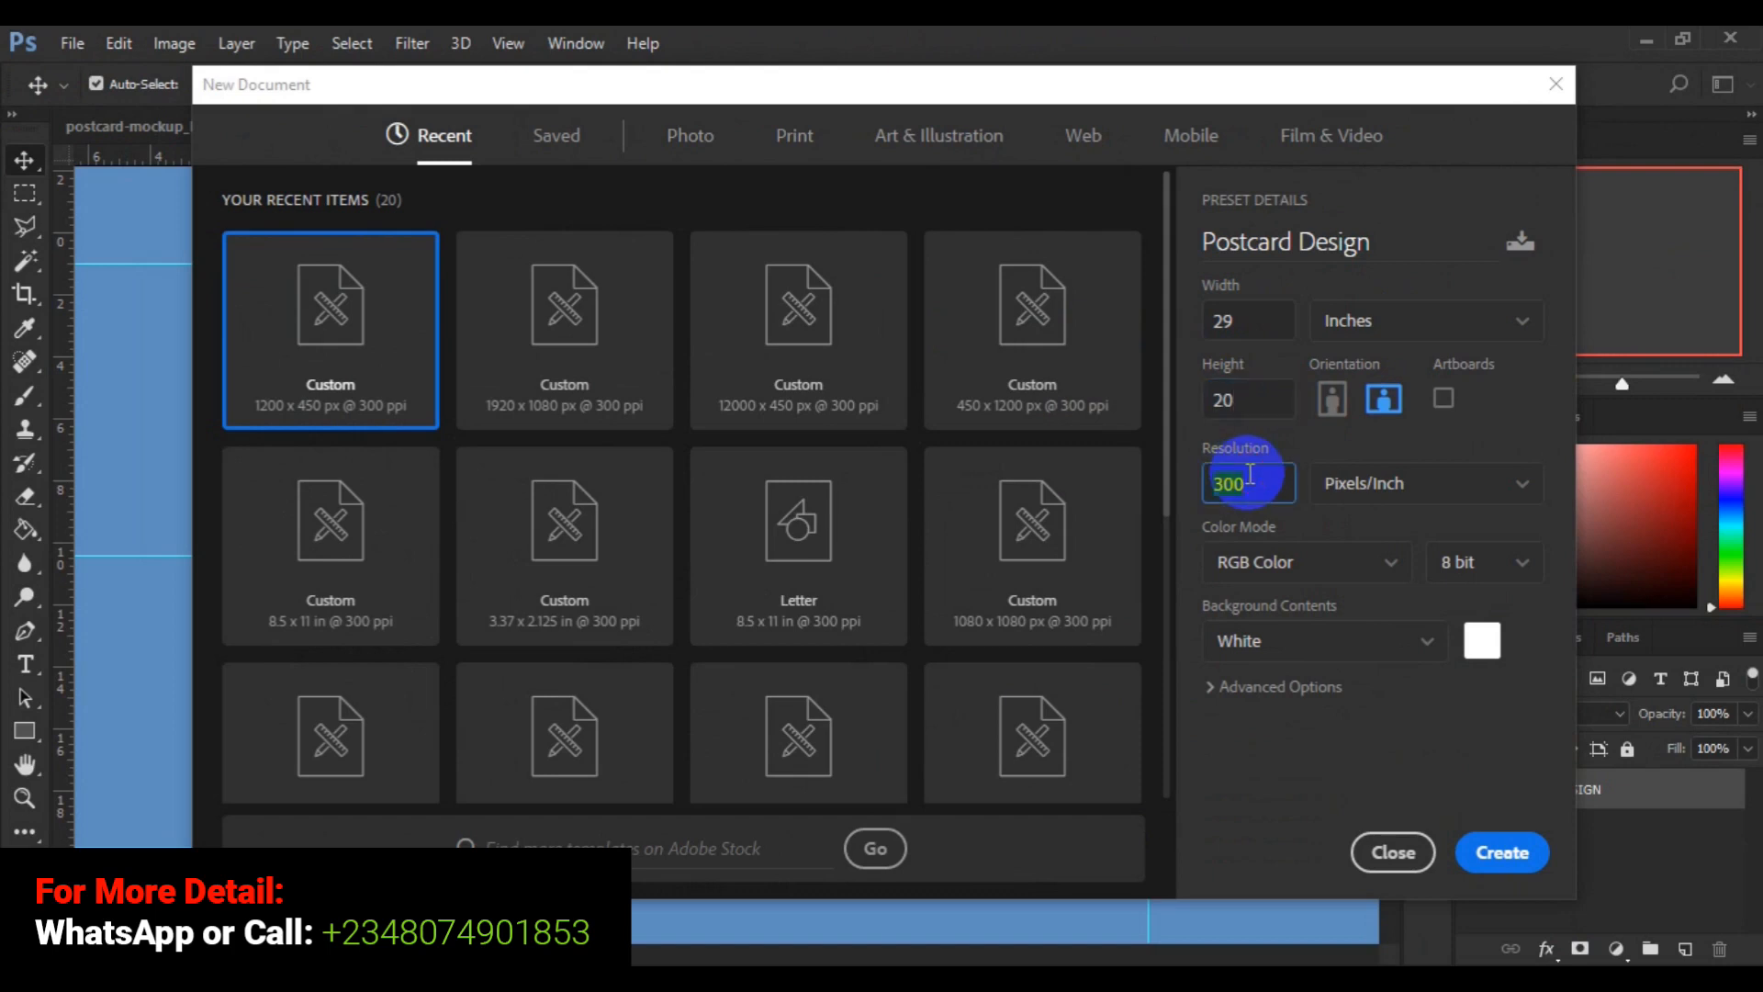
{"action": "left_click", "coordinate": [1358, 563]}
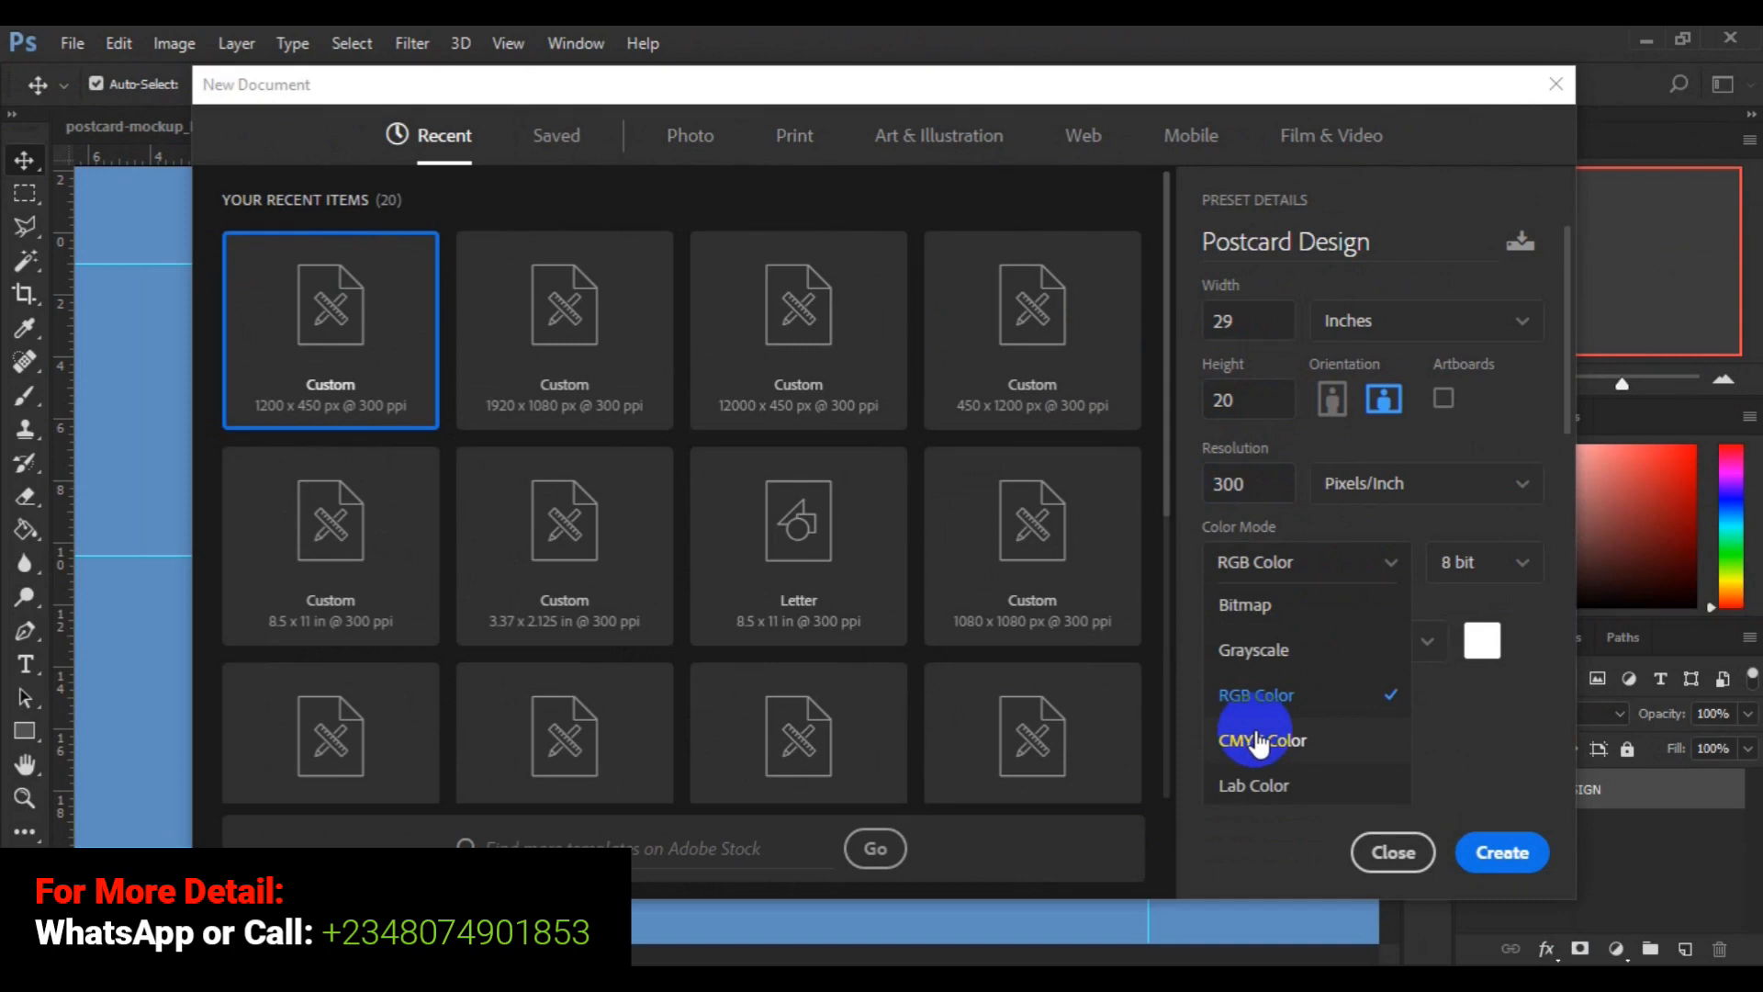
{"action": "left_click", "coordinate": [1258, 739]}
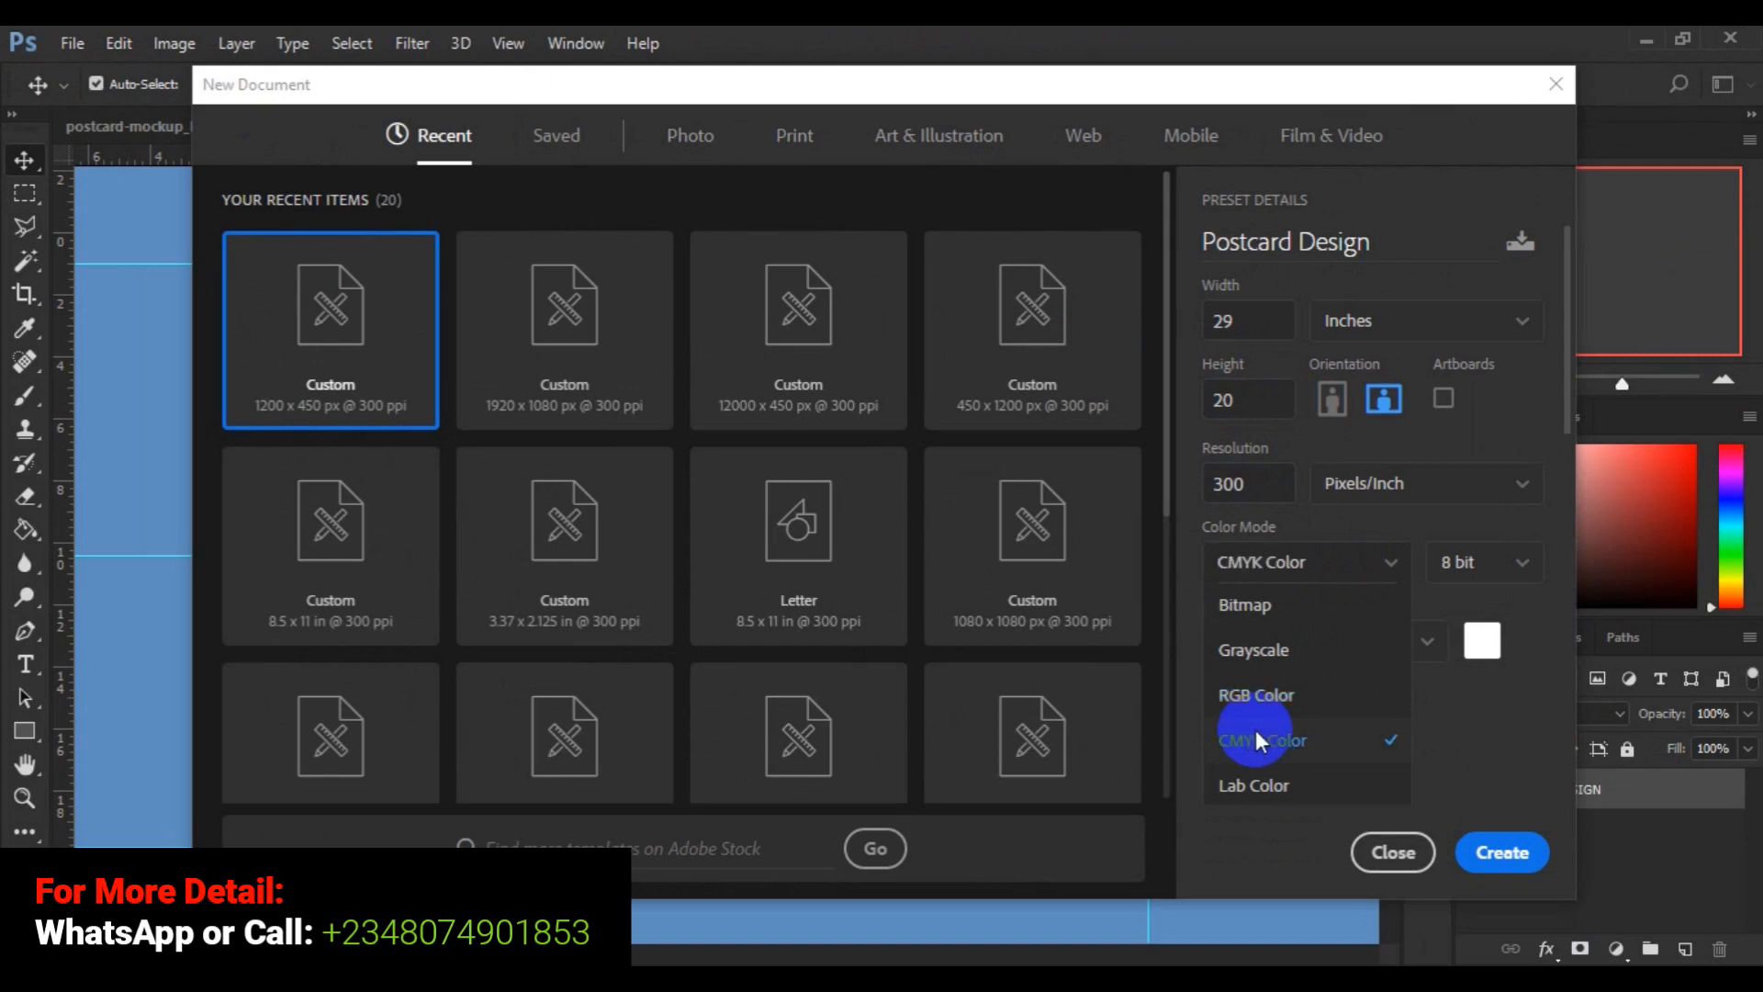
{"action": "left_click", "coordinate": [1512, 853]}
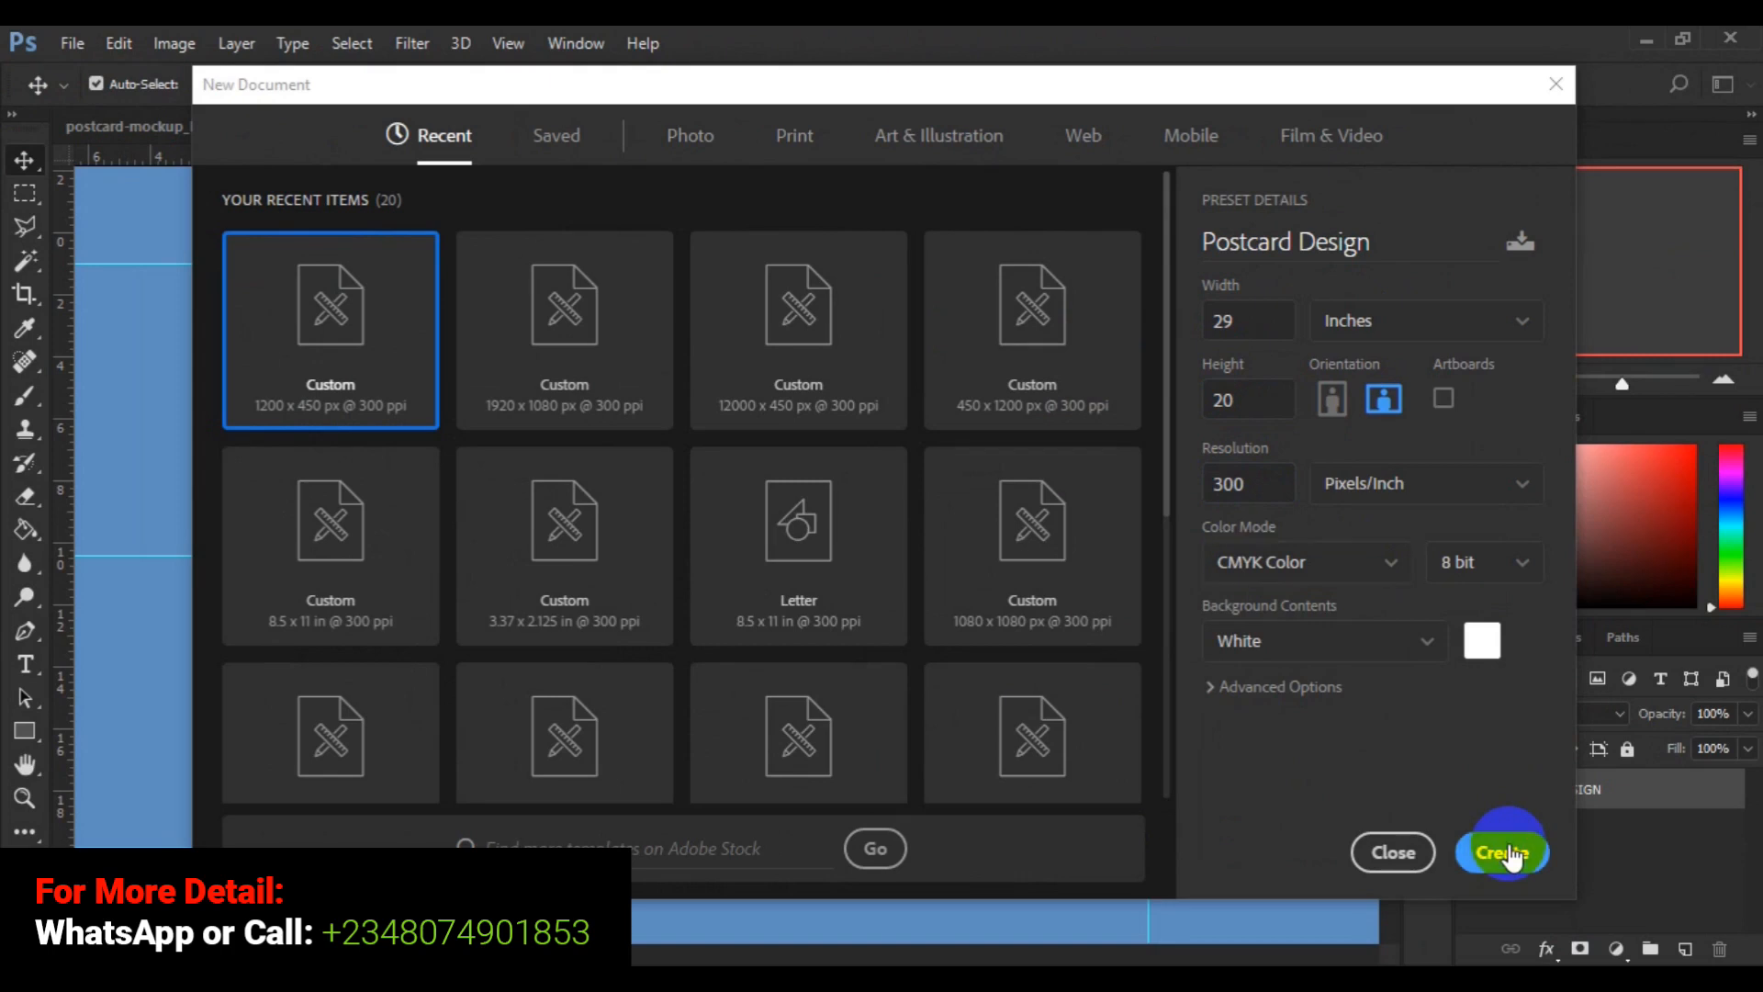
{"action": "left_click", "coordinate": [1511, 853]}
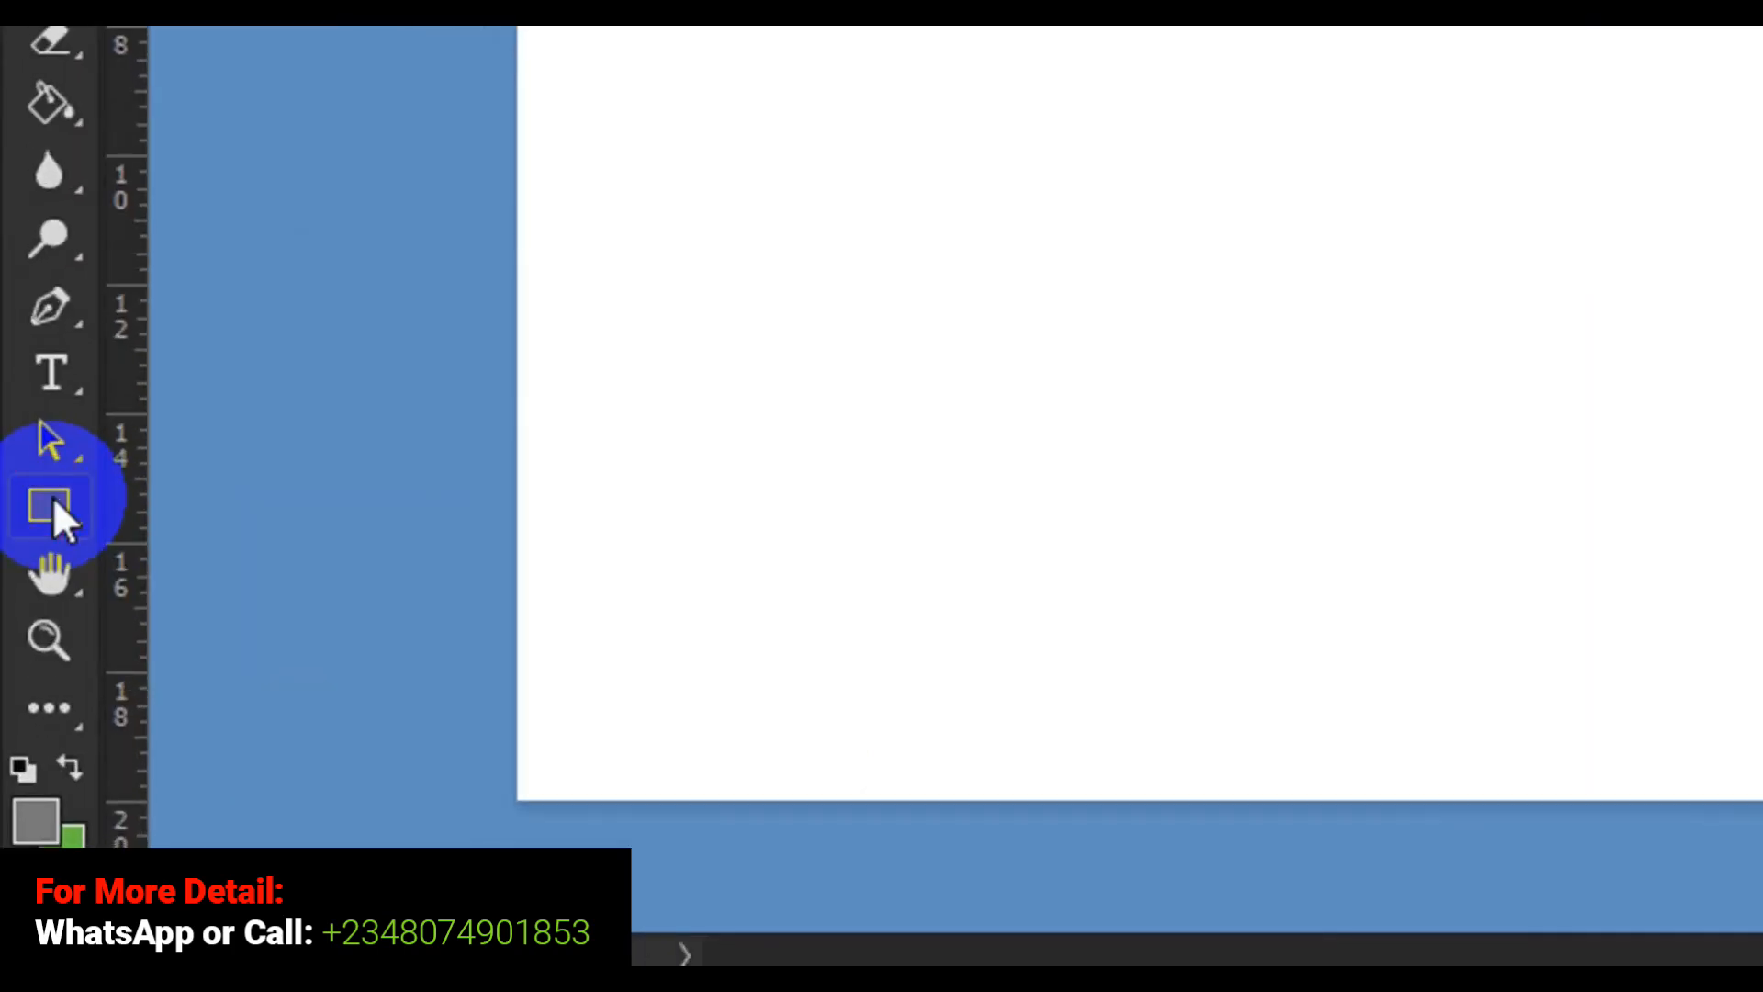
Step: Draw a grey rectangle about 8724 px wide and 1680 px high across the full width of the canvas, below its middle
{"action": "left_click", "coordinate": [52, 496]}
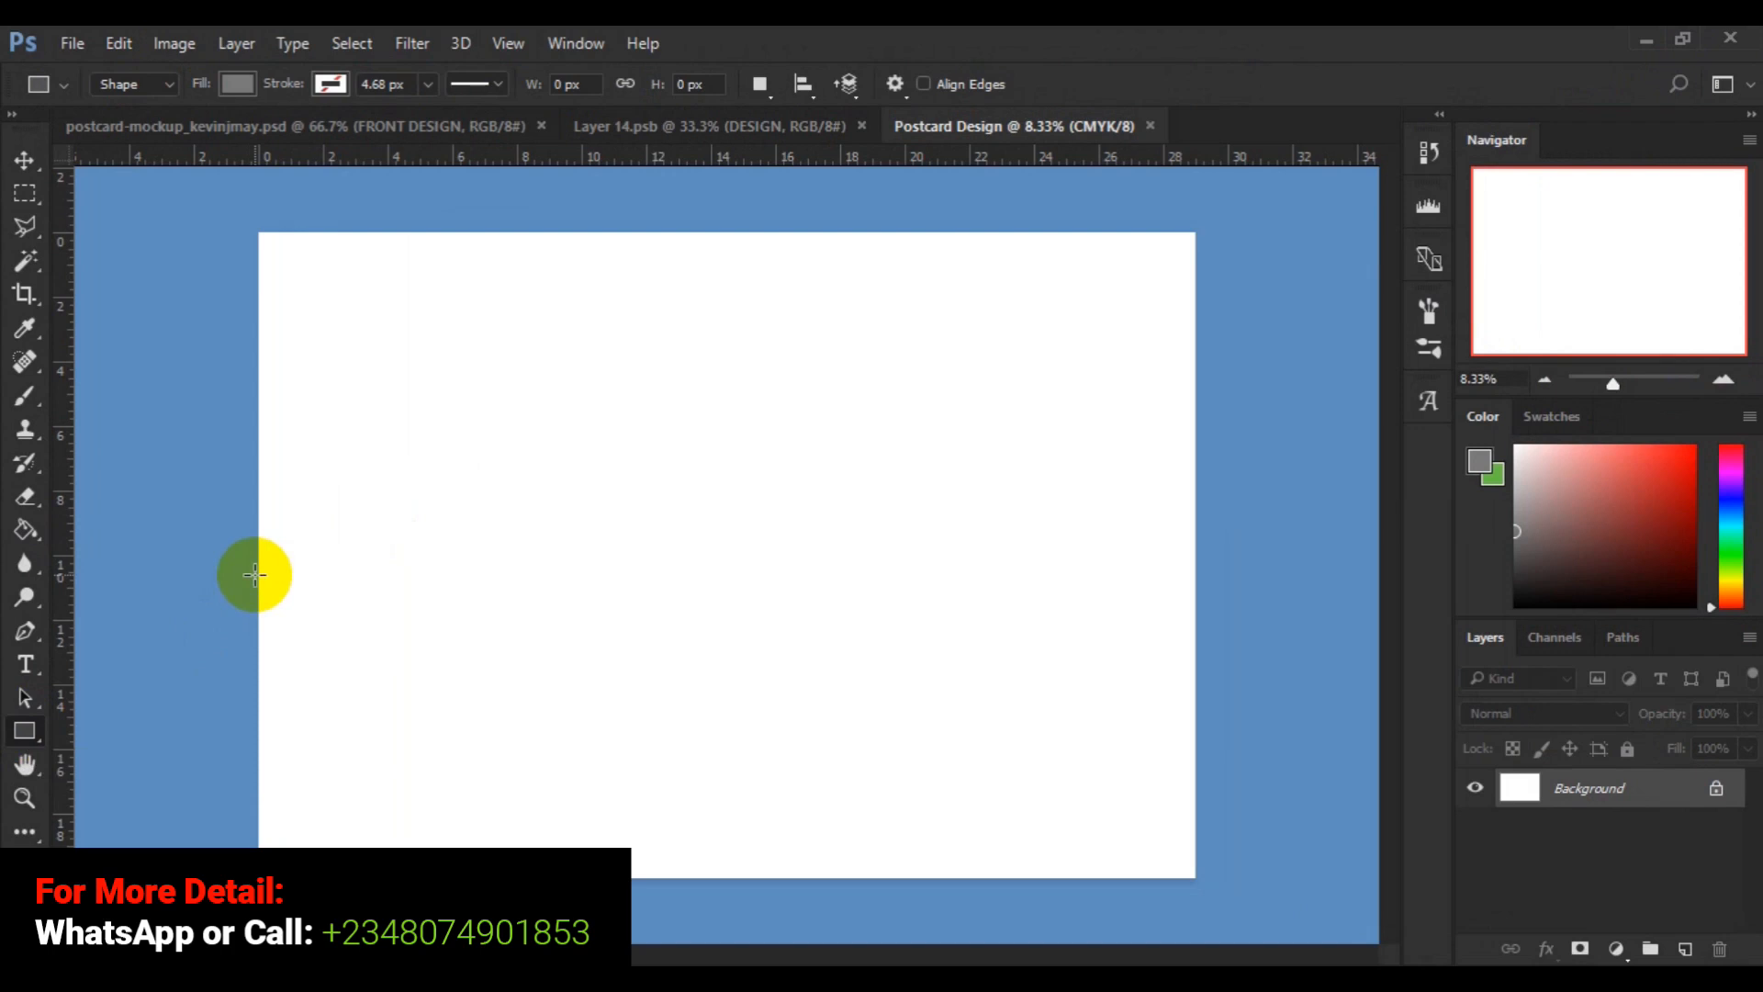
{"action": "left_click_drag", "start_coordinate": [254, 575], "coordinate": [1191, 754]}
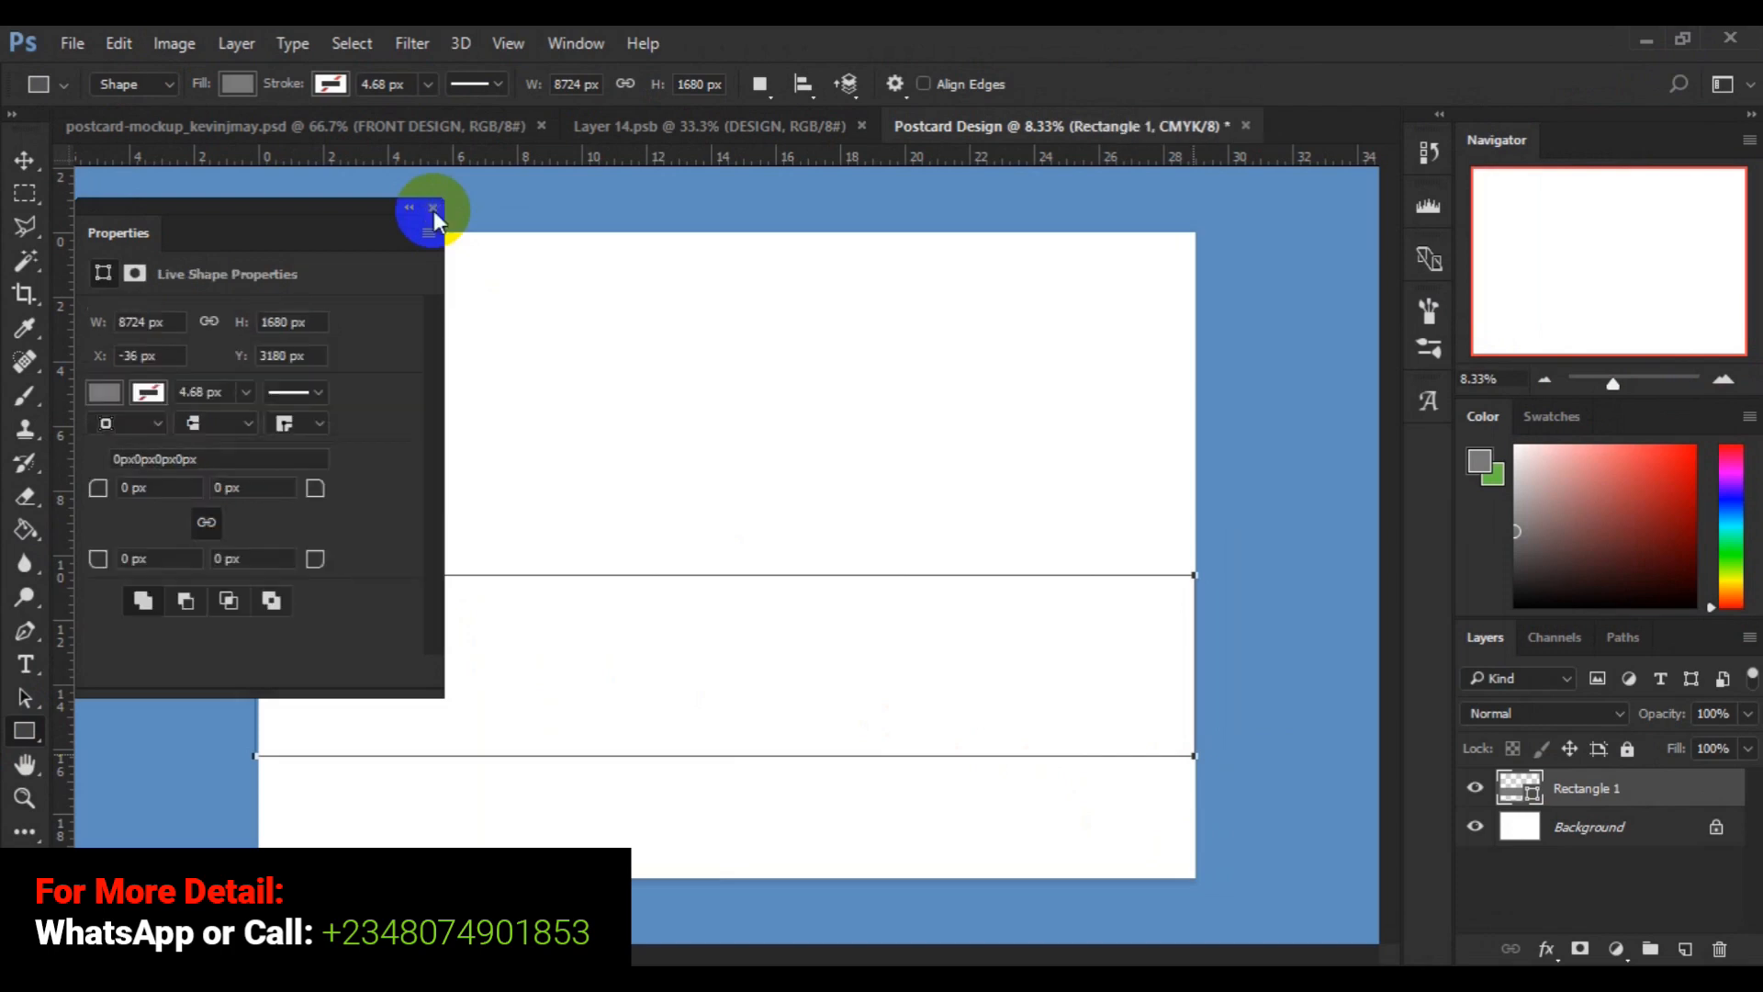
{"action": "left_click", "coordinate": [433, 209]}
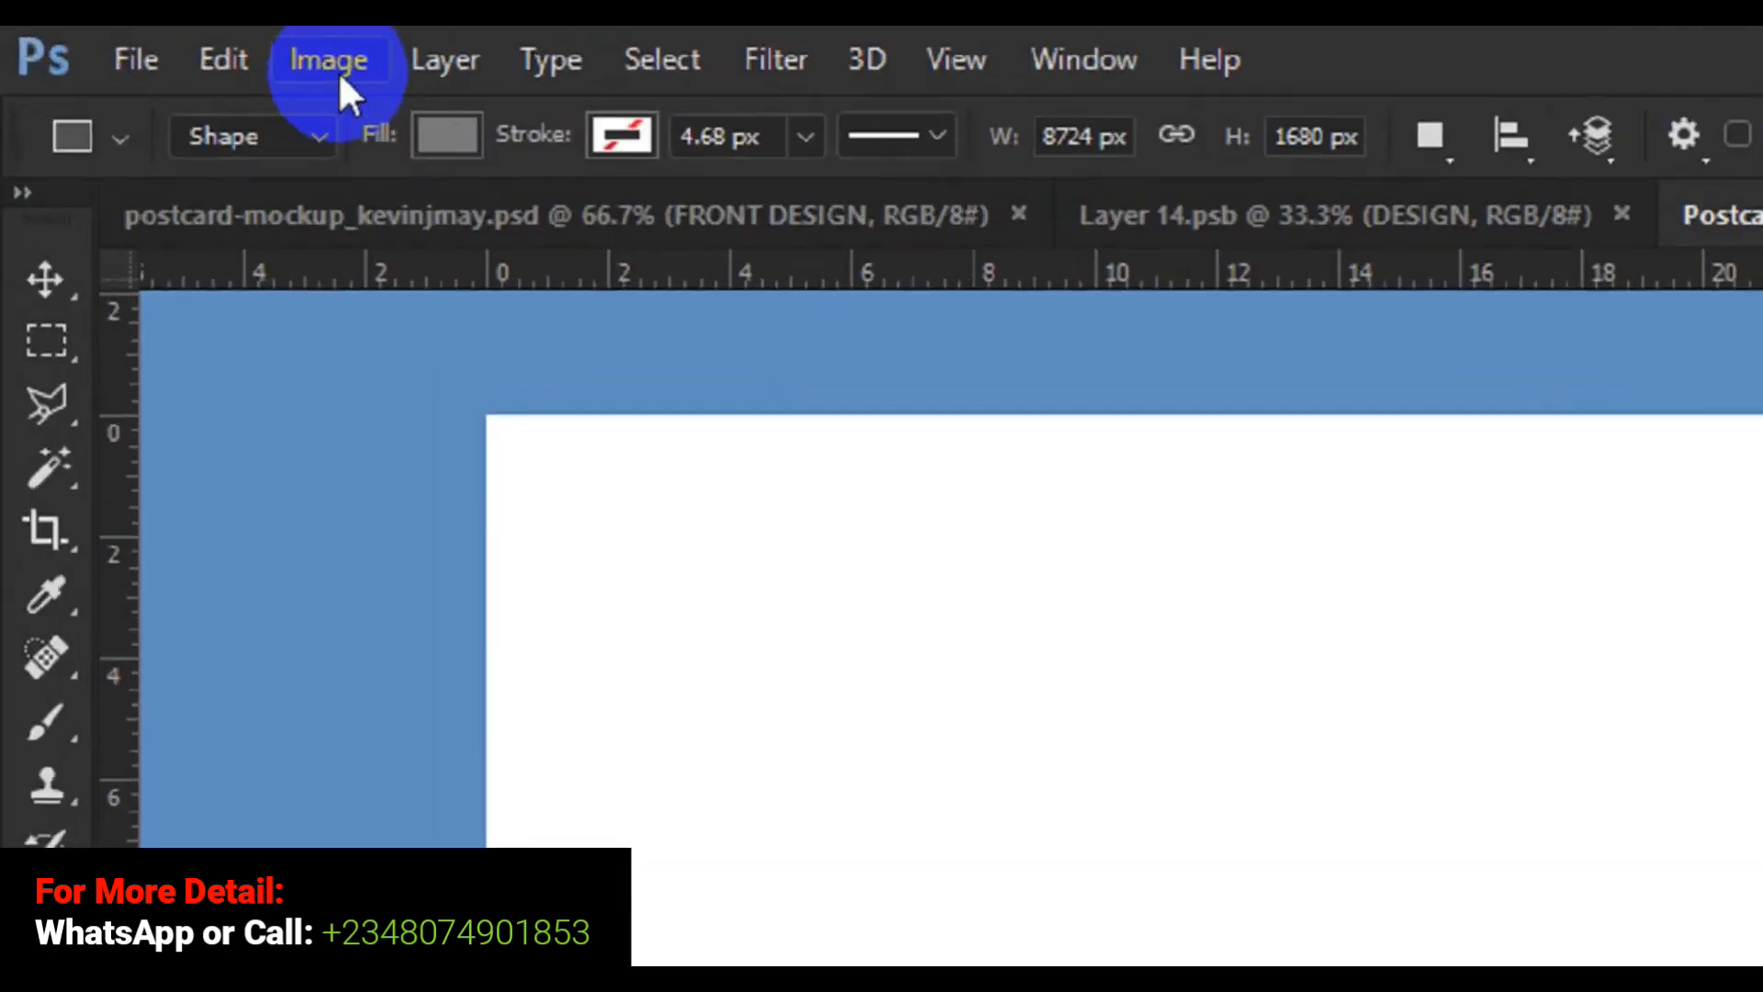
Step: Stretch the grey band upward from its top edge with Free Transform to a height of about 2424 px and apply it
{"action": "left_click", "coordinate": [255, 70]}
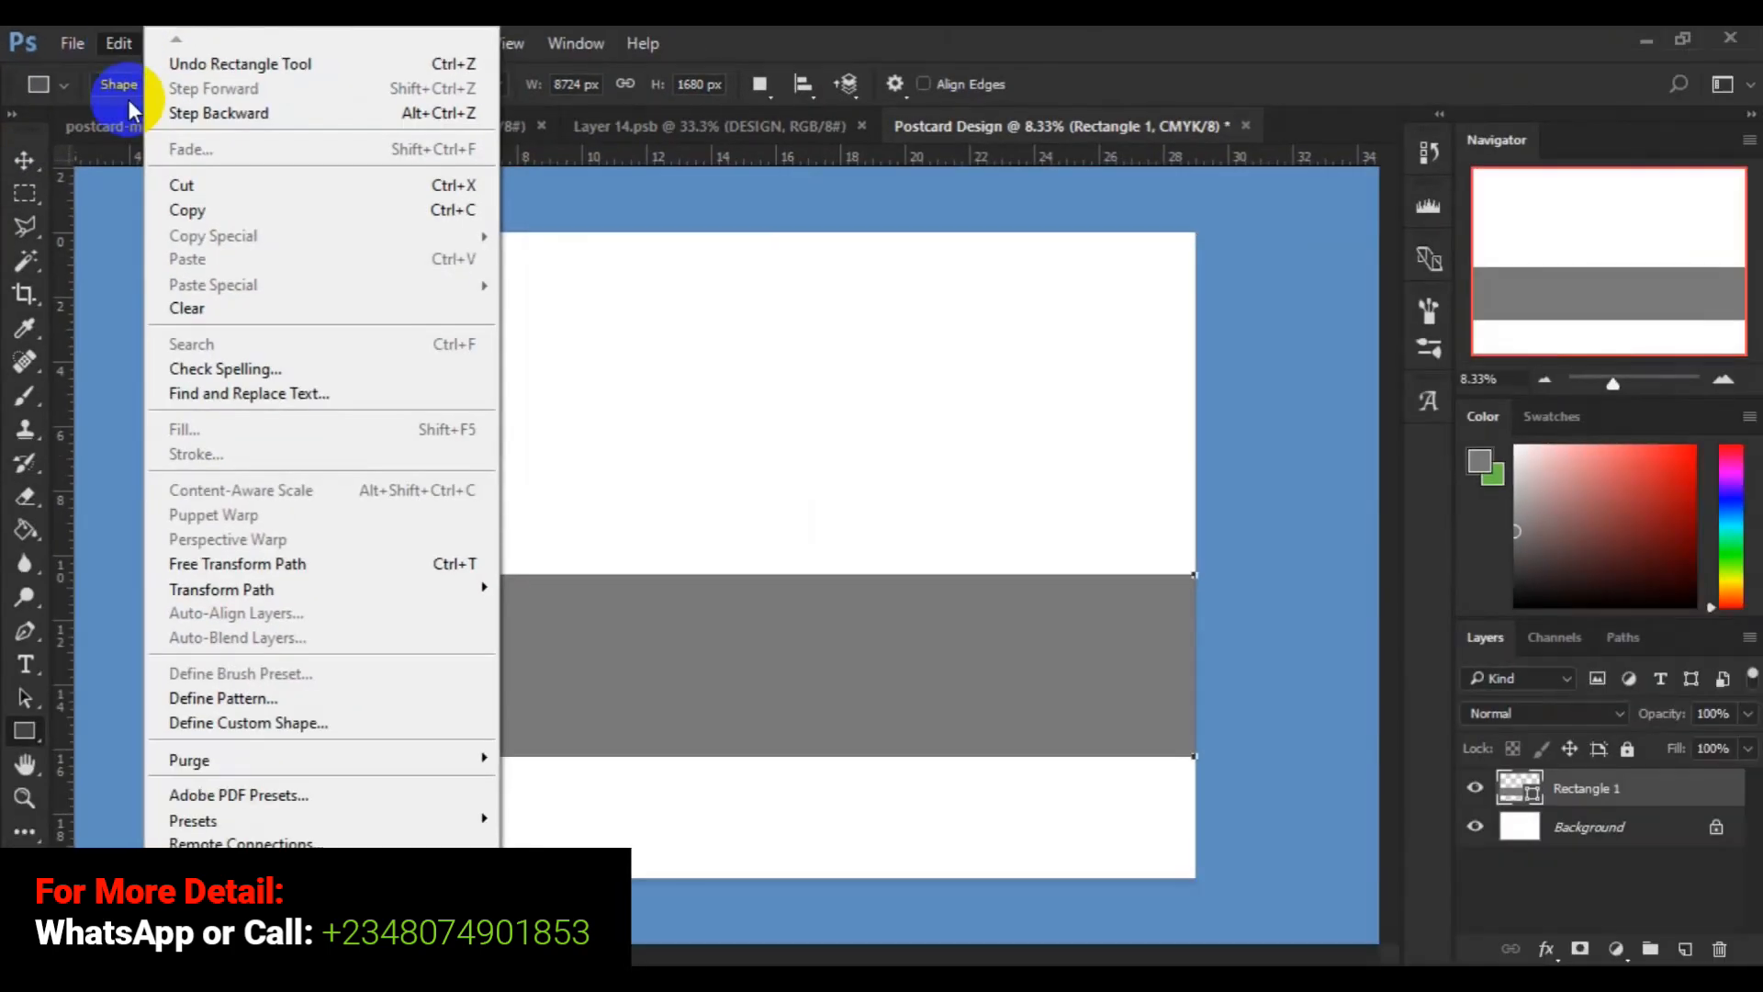
{"action": "left_click", "coordinate": [258, 566]}
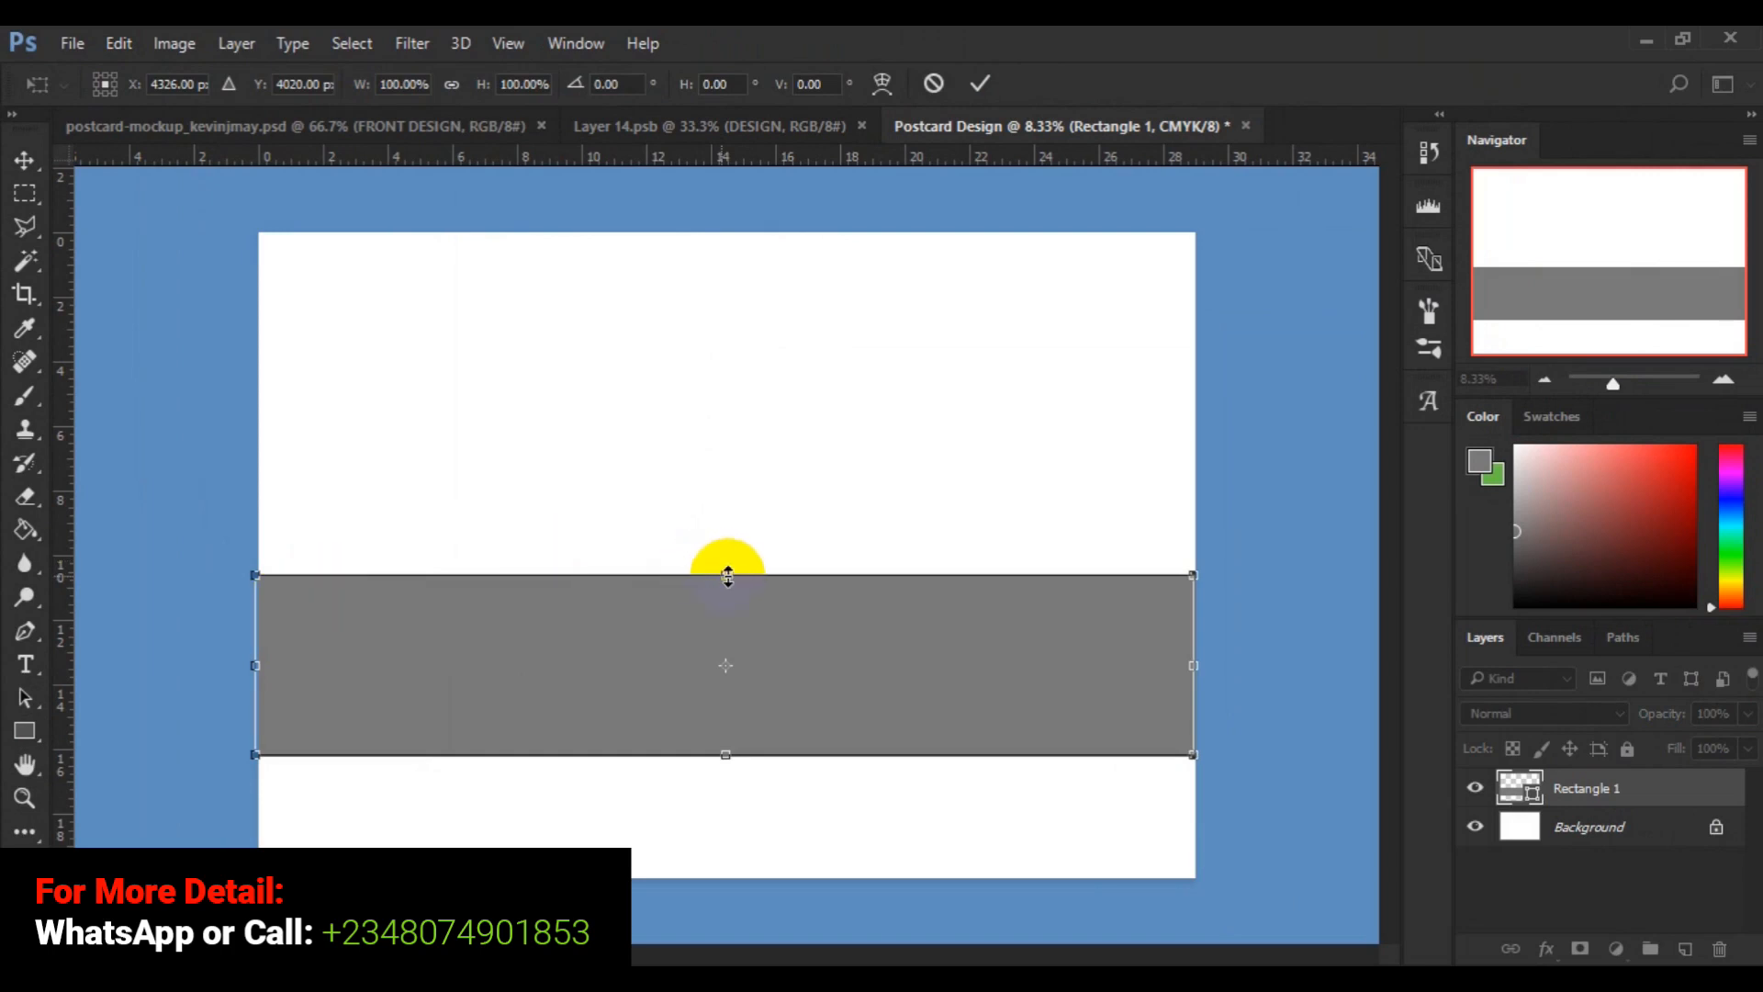
{"action": "left_click_drag", "start_coordinate": [728, 576], "coordinate": [727, 501]}
{"action": "left_click_drag", "start_coordinate": [726, 496], "coordinate": [727, 495]}
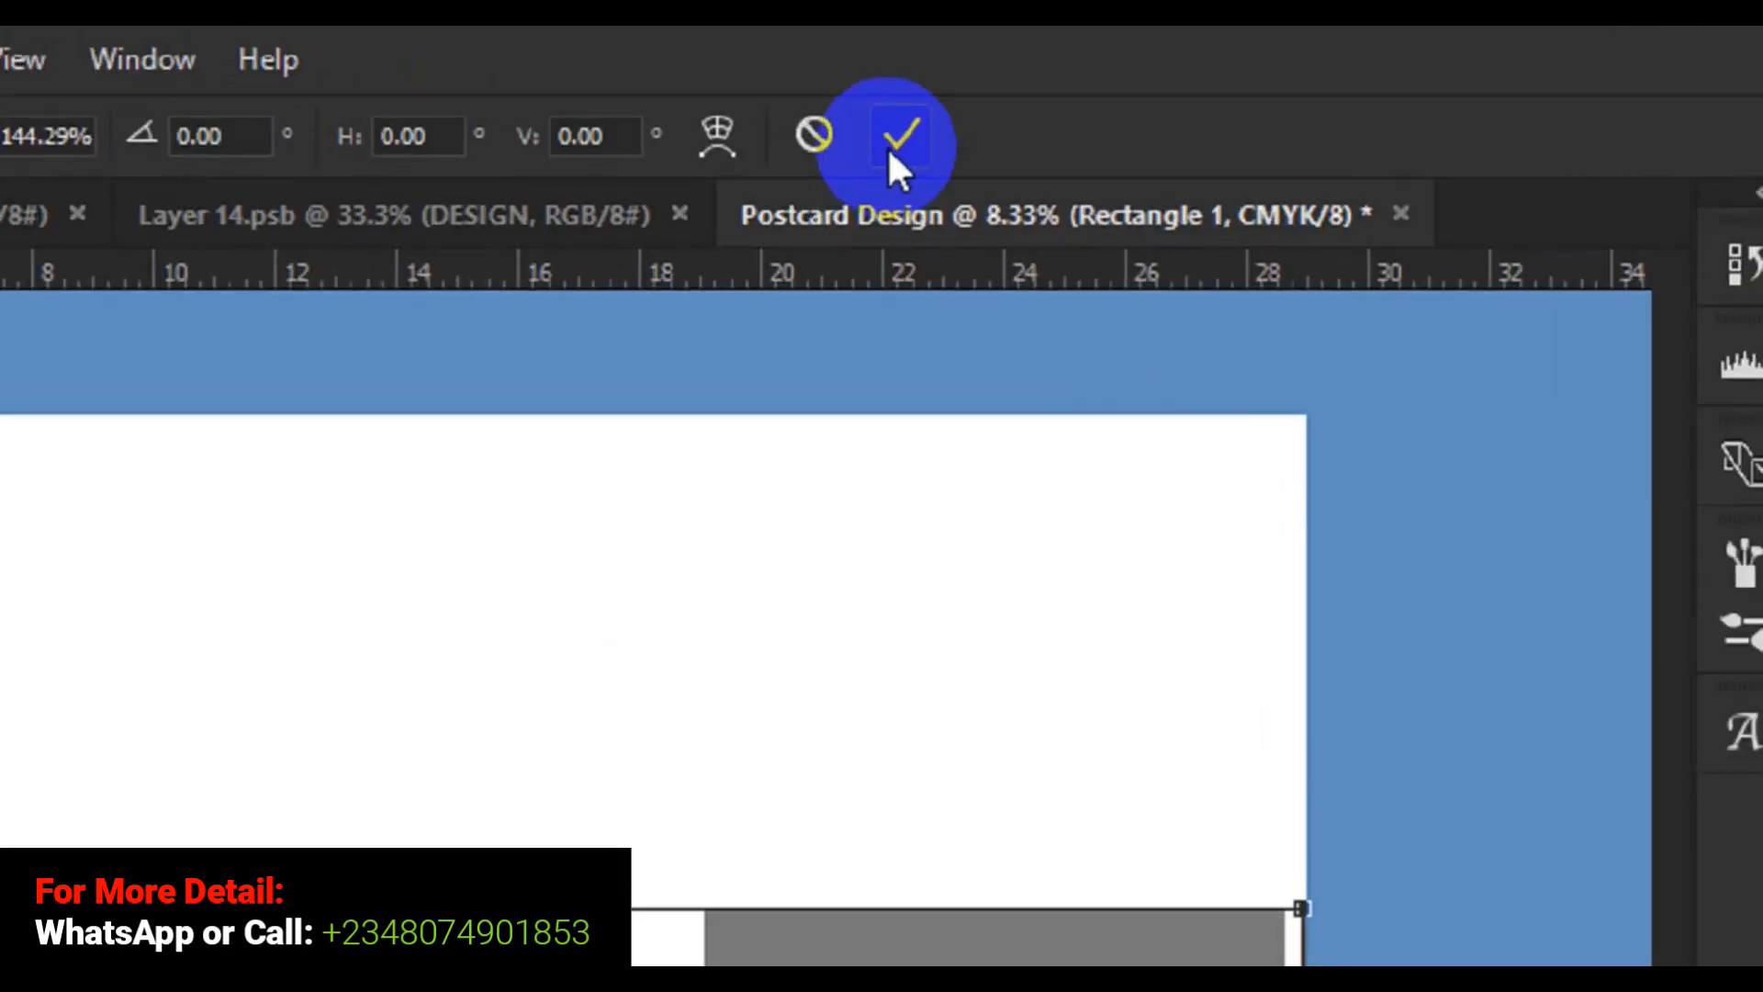
{"action": "left_click", "coordinate": [891, 147]}
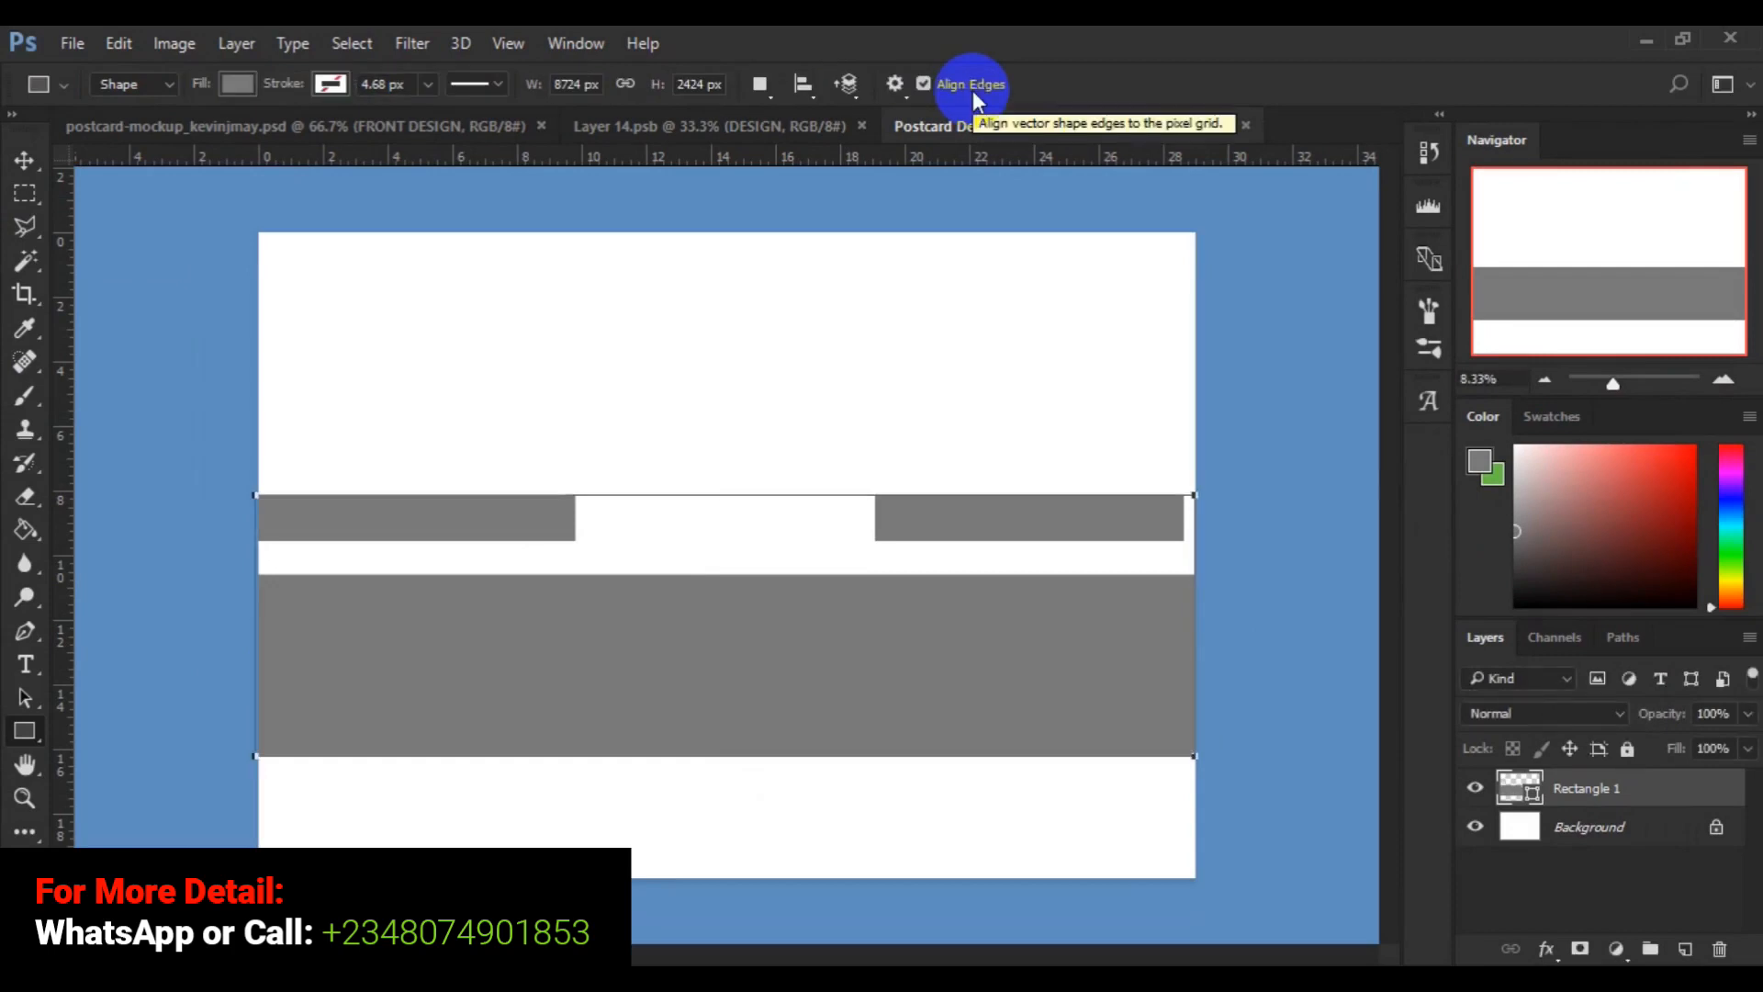
Step: Add a new layer above the band and draw an upright rectangle of about 2604 x 4008 px over the band's right part
{"action": "left_click", "coordinate": [1535, 788]}
{"action": "left_click_drag", "start_coordinate": [1535, 788], "coordinate": [1685, 955]}
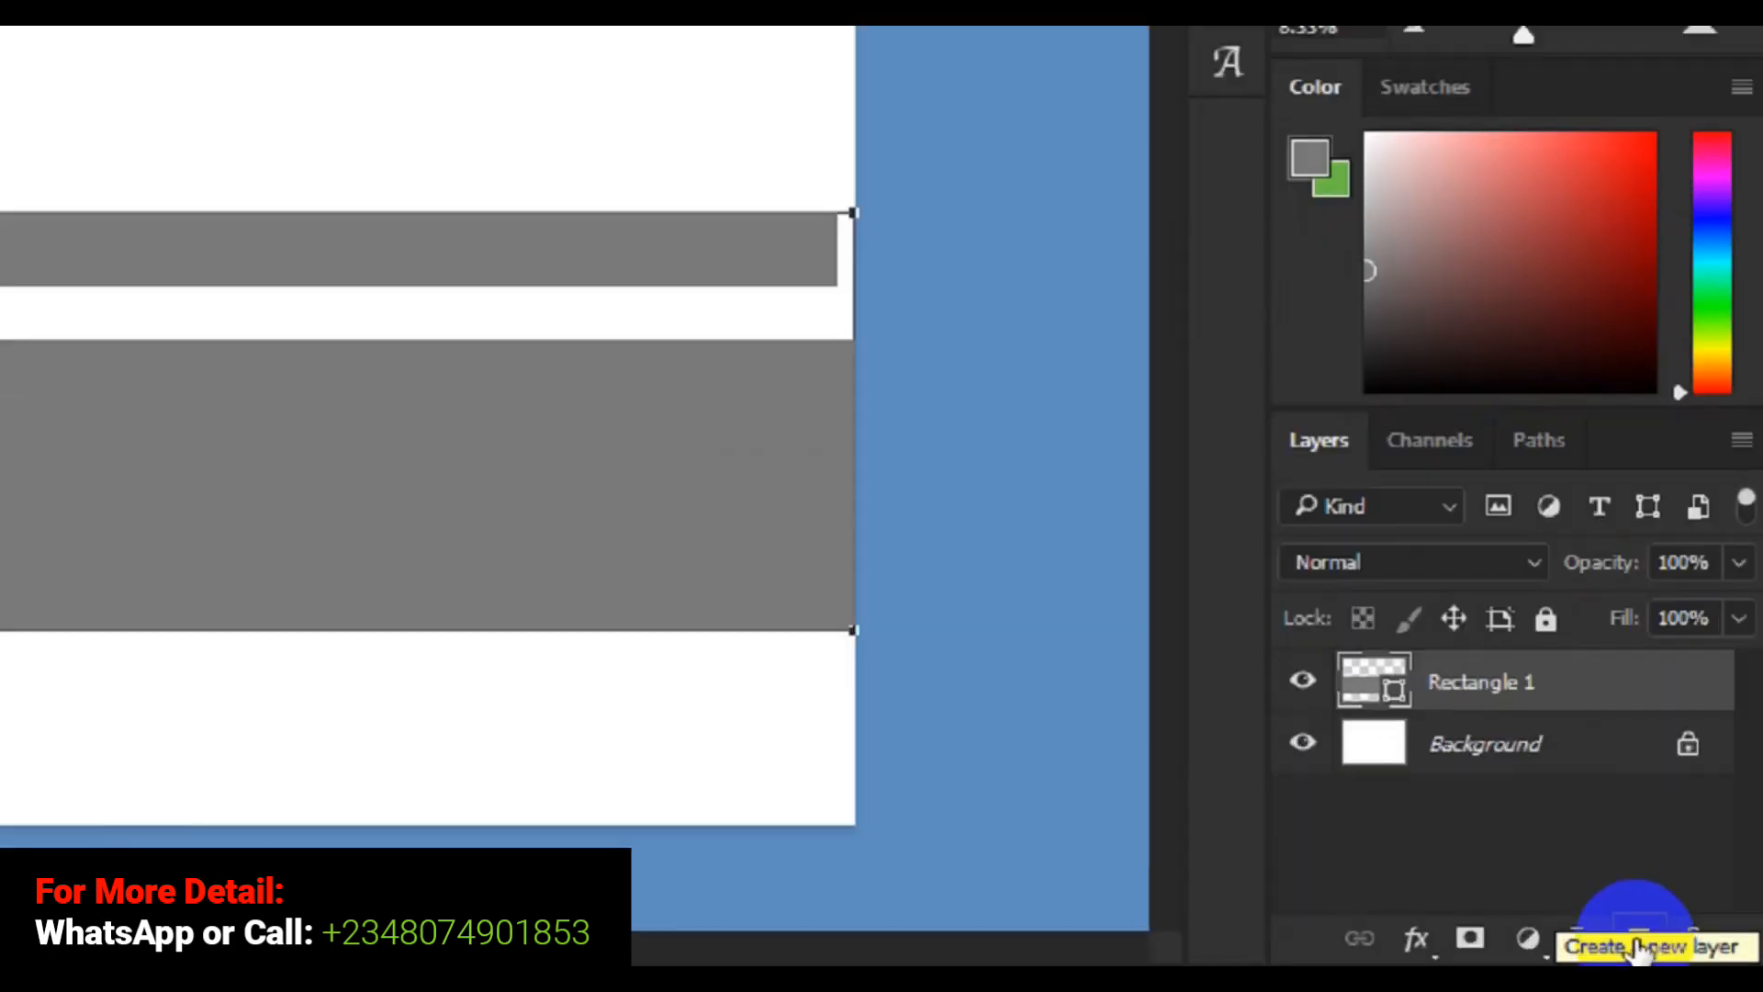
{"action": "left_click", "coordinate": [1684, 955]}
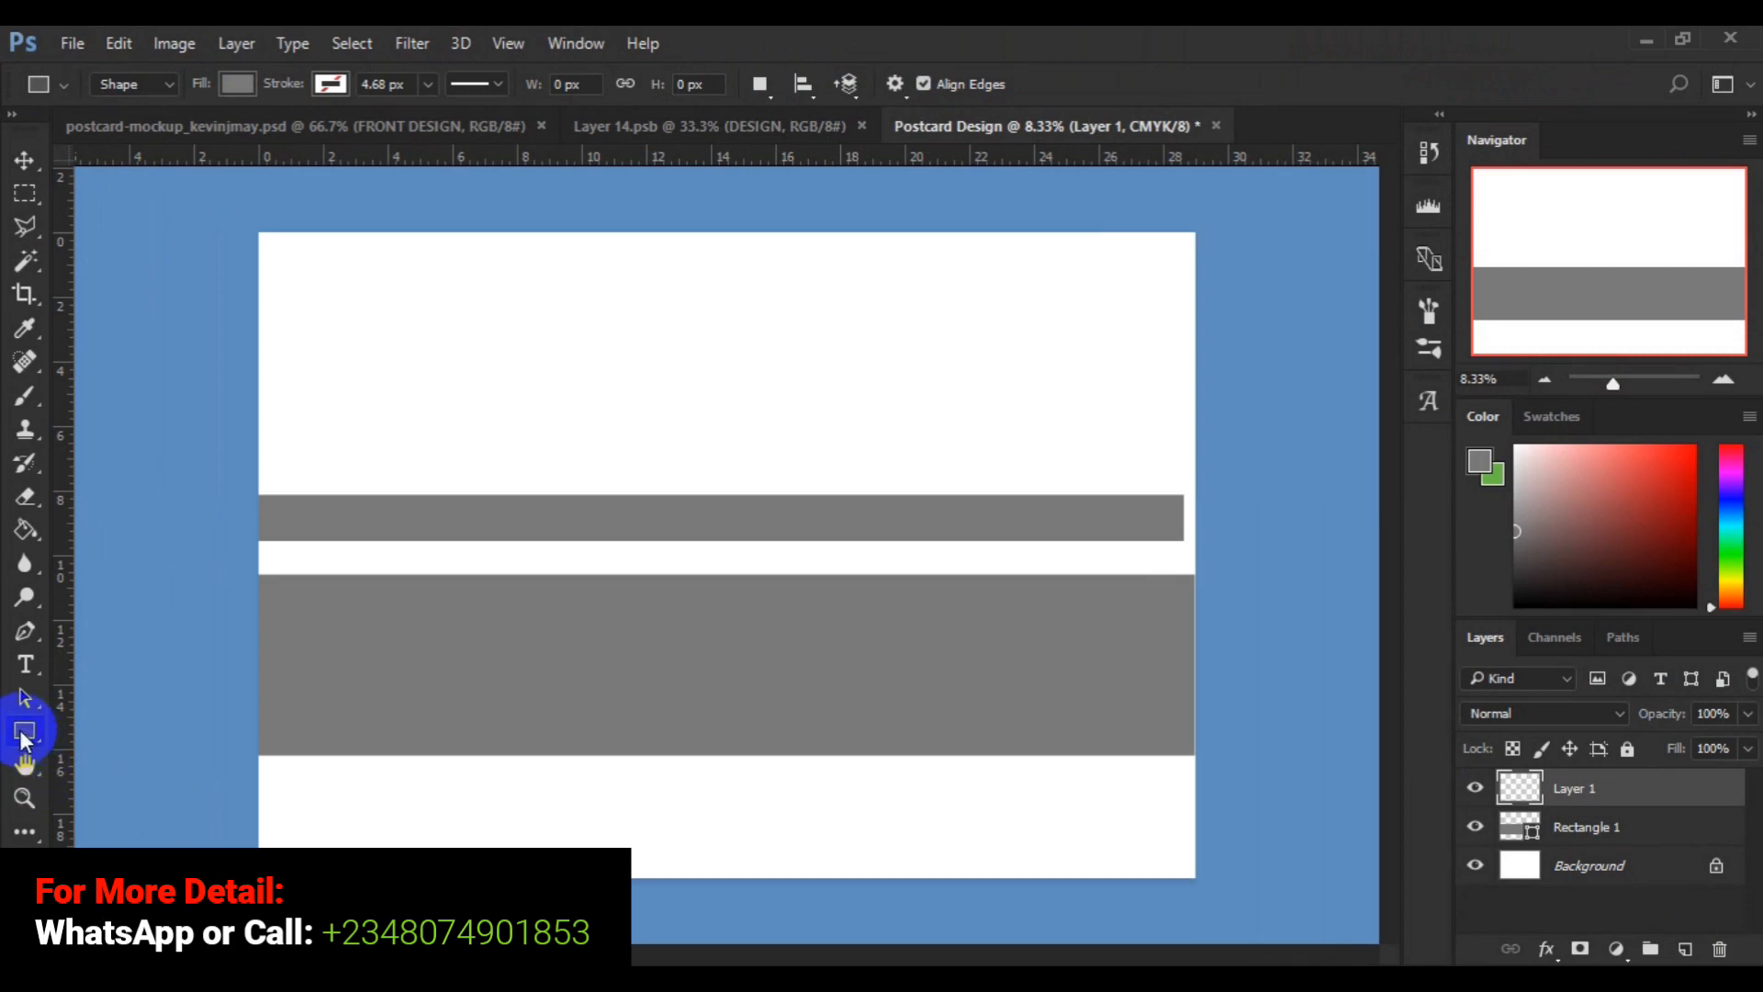
{"action": "left_click", "coordinate": [571, 559]}
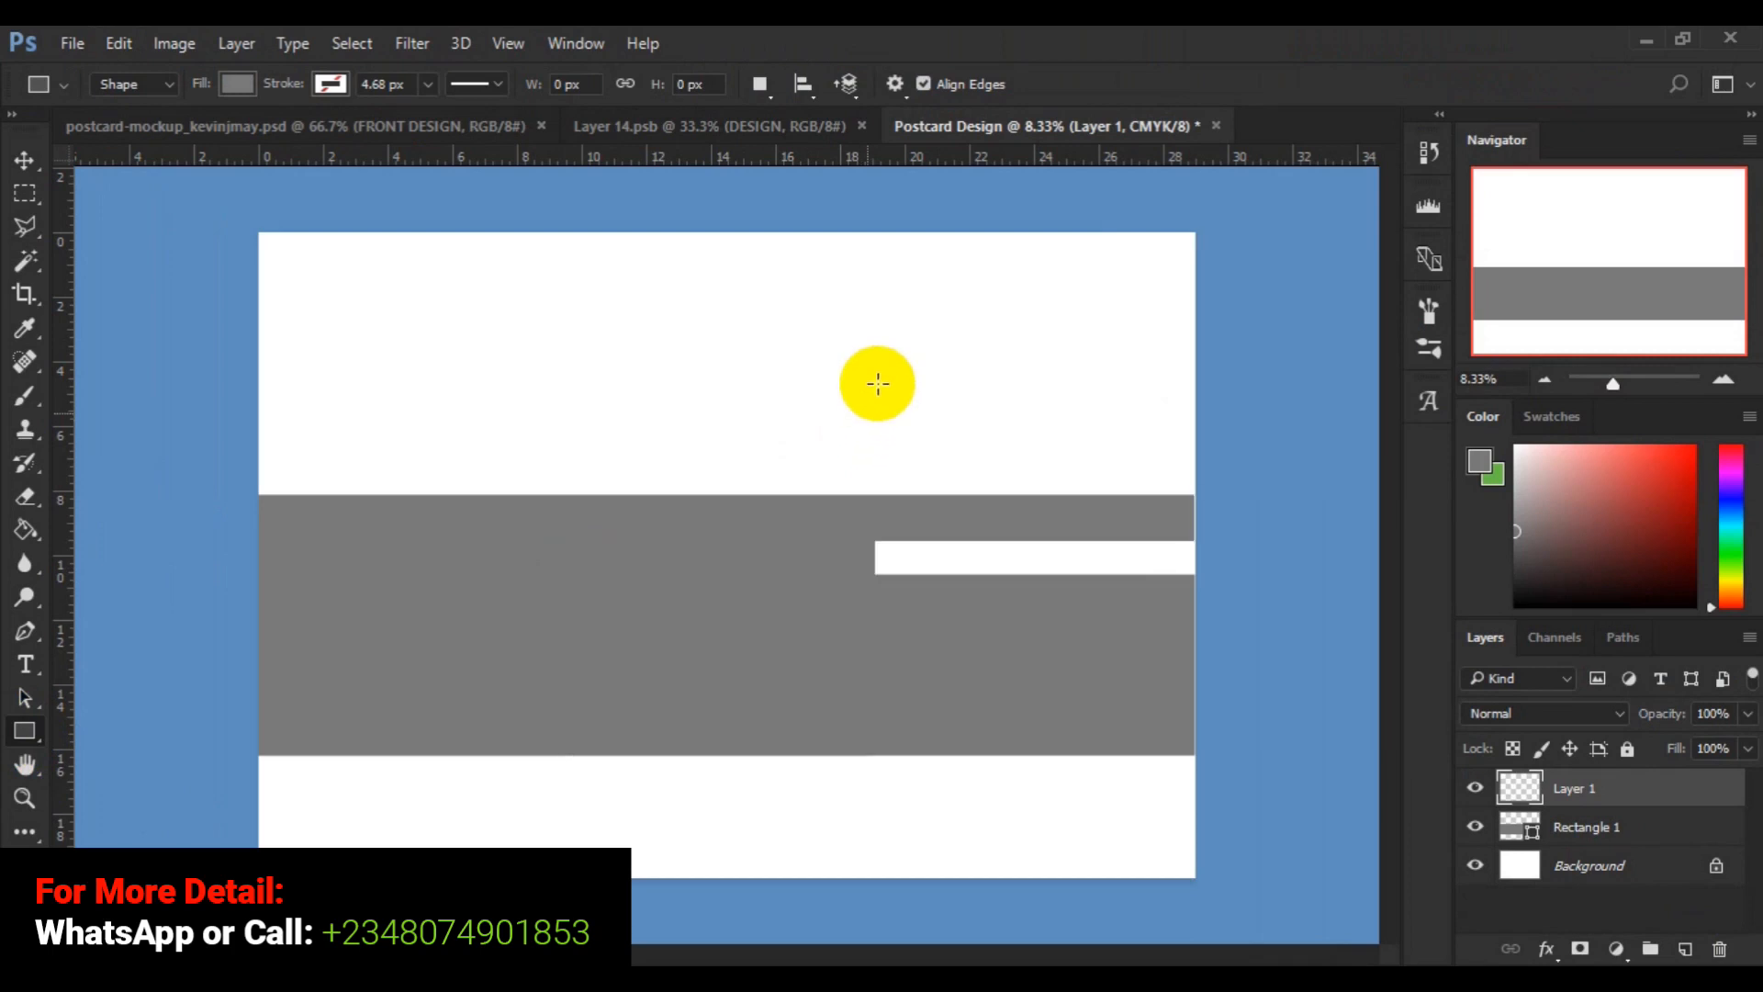
{"action": "left_click_drag", "start_coordinate": [878, 383], "coordinate": [959, 535]}
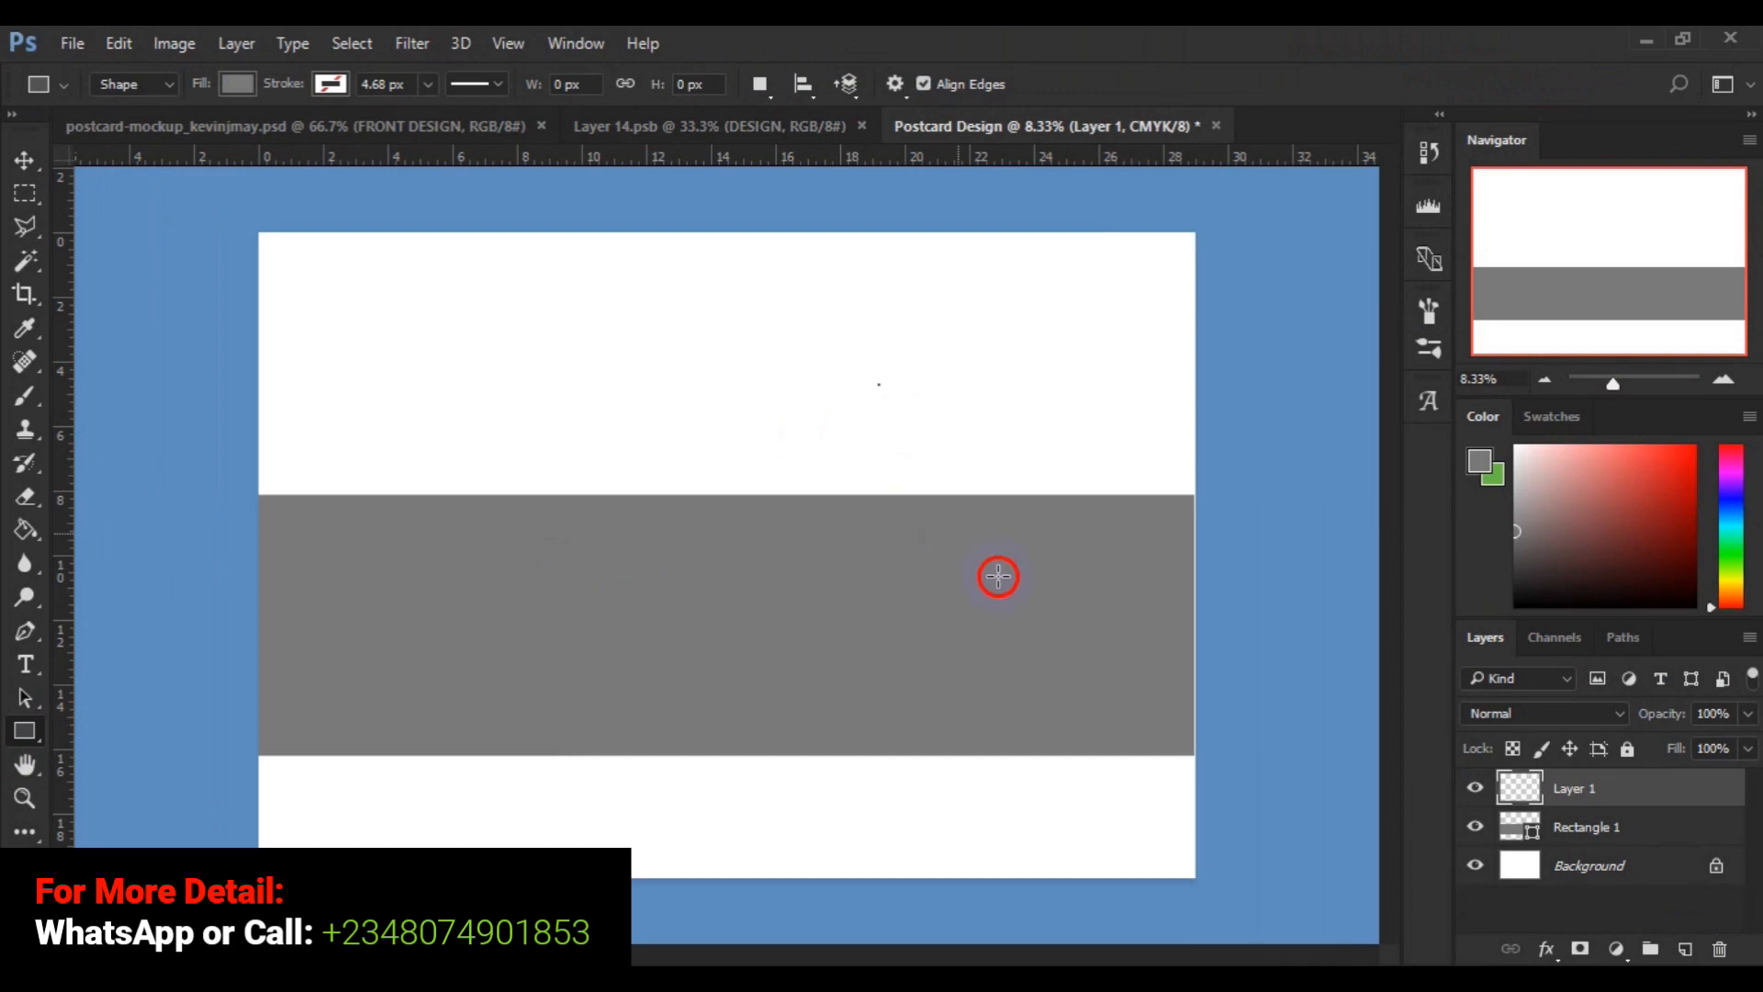
{"action": "left_click_drag", "start_coordinate": [1064, 748], "coordinate": [1157, 813]}
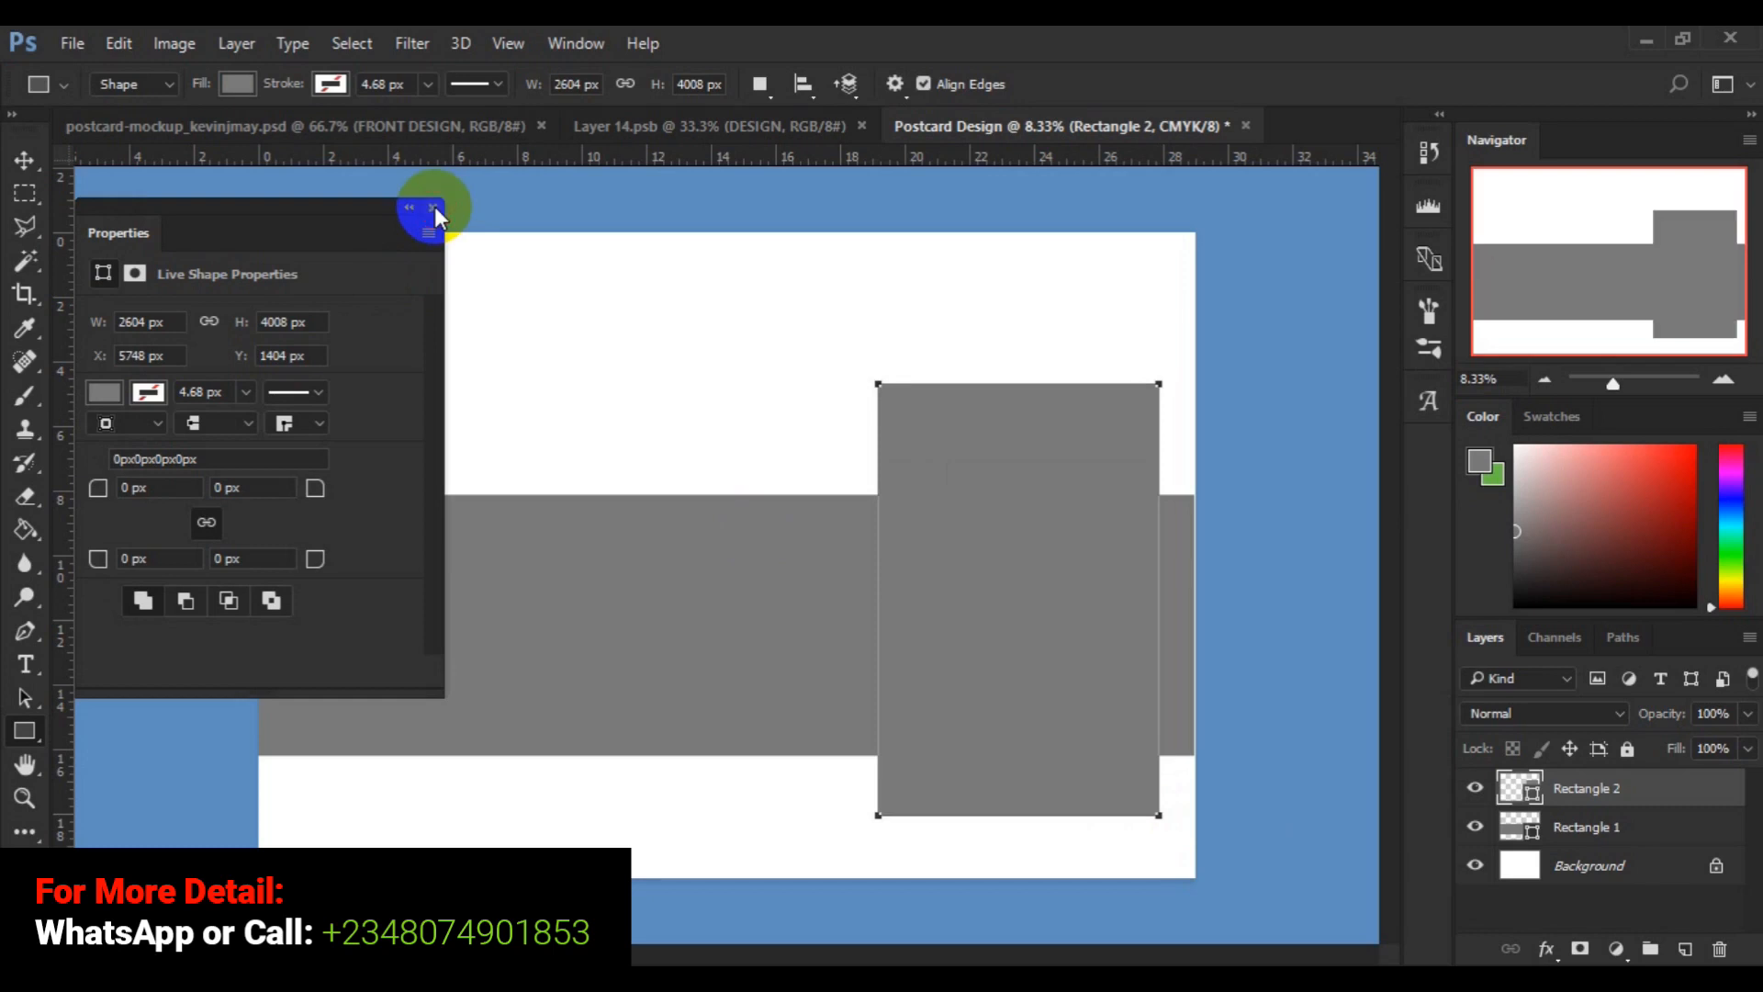
{"action": "left_click", "coordinate": [433, 207]}
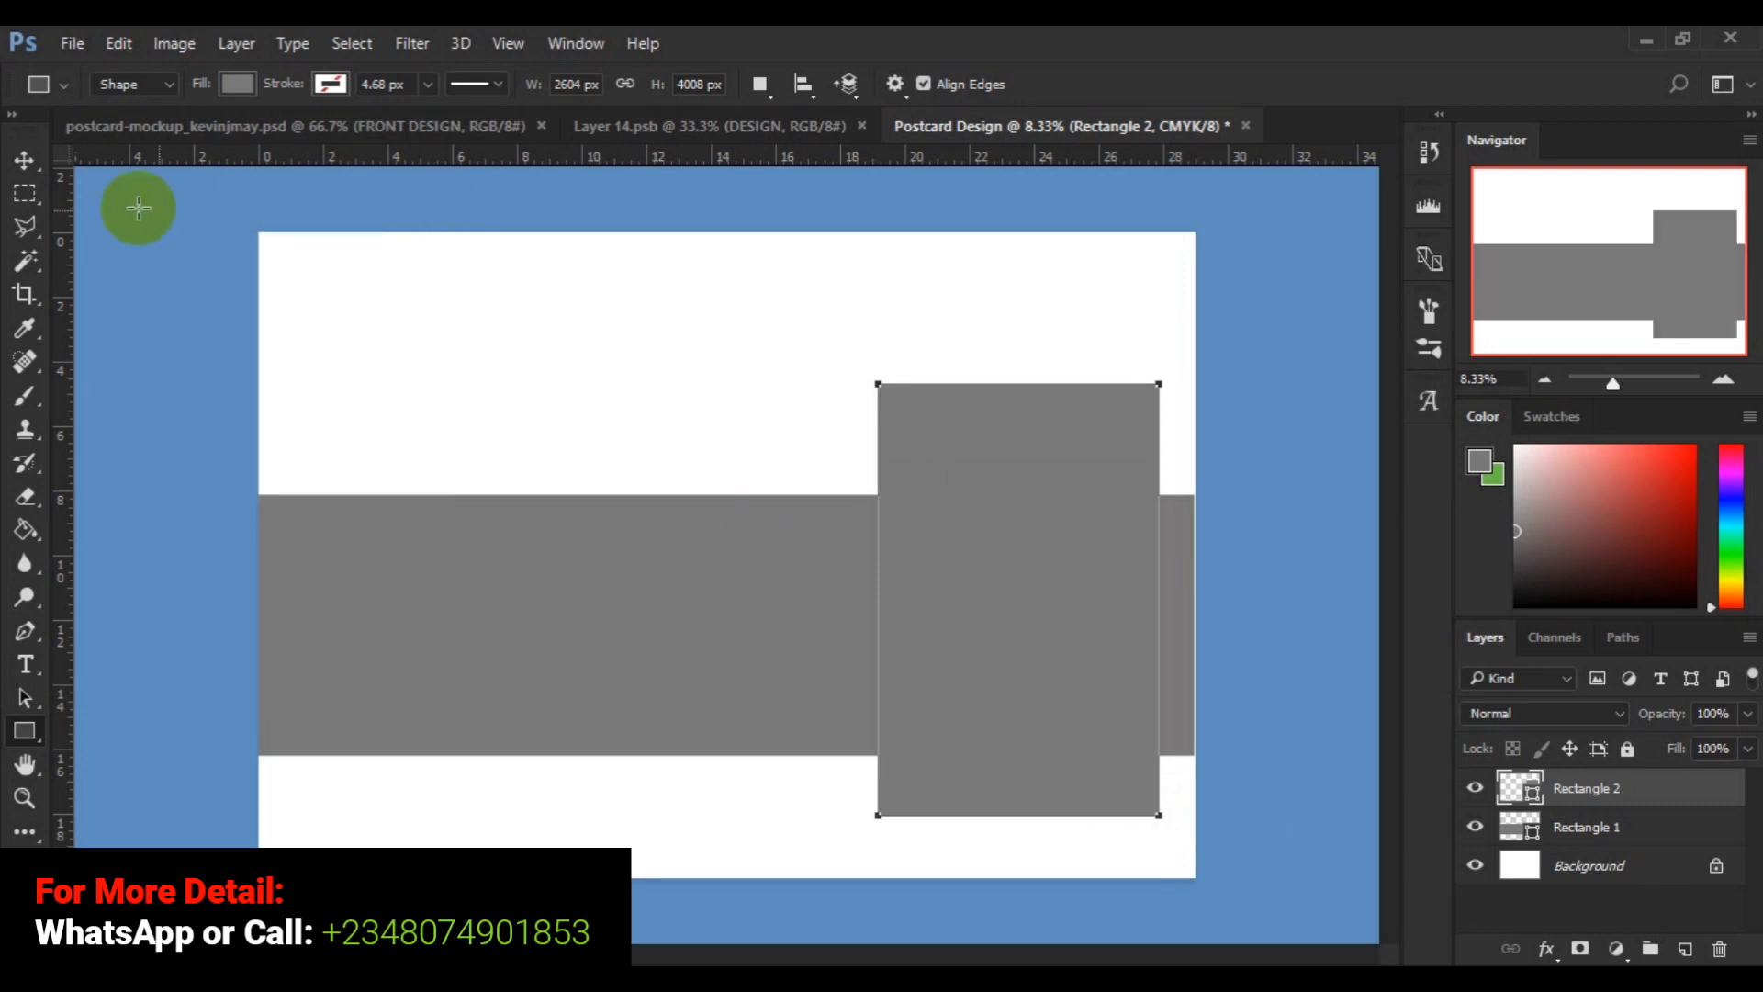
Step: Move the wide grey band slightly upward behind the upright rectangle with the Move tool
{"action": "left_click", "coordinate": [26, 167]}
{"action": "left_click", "coordinate": [491, 583]}
{"action": "left_click", "coordinate": [489, 584]}
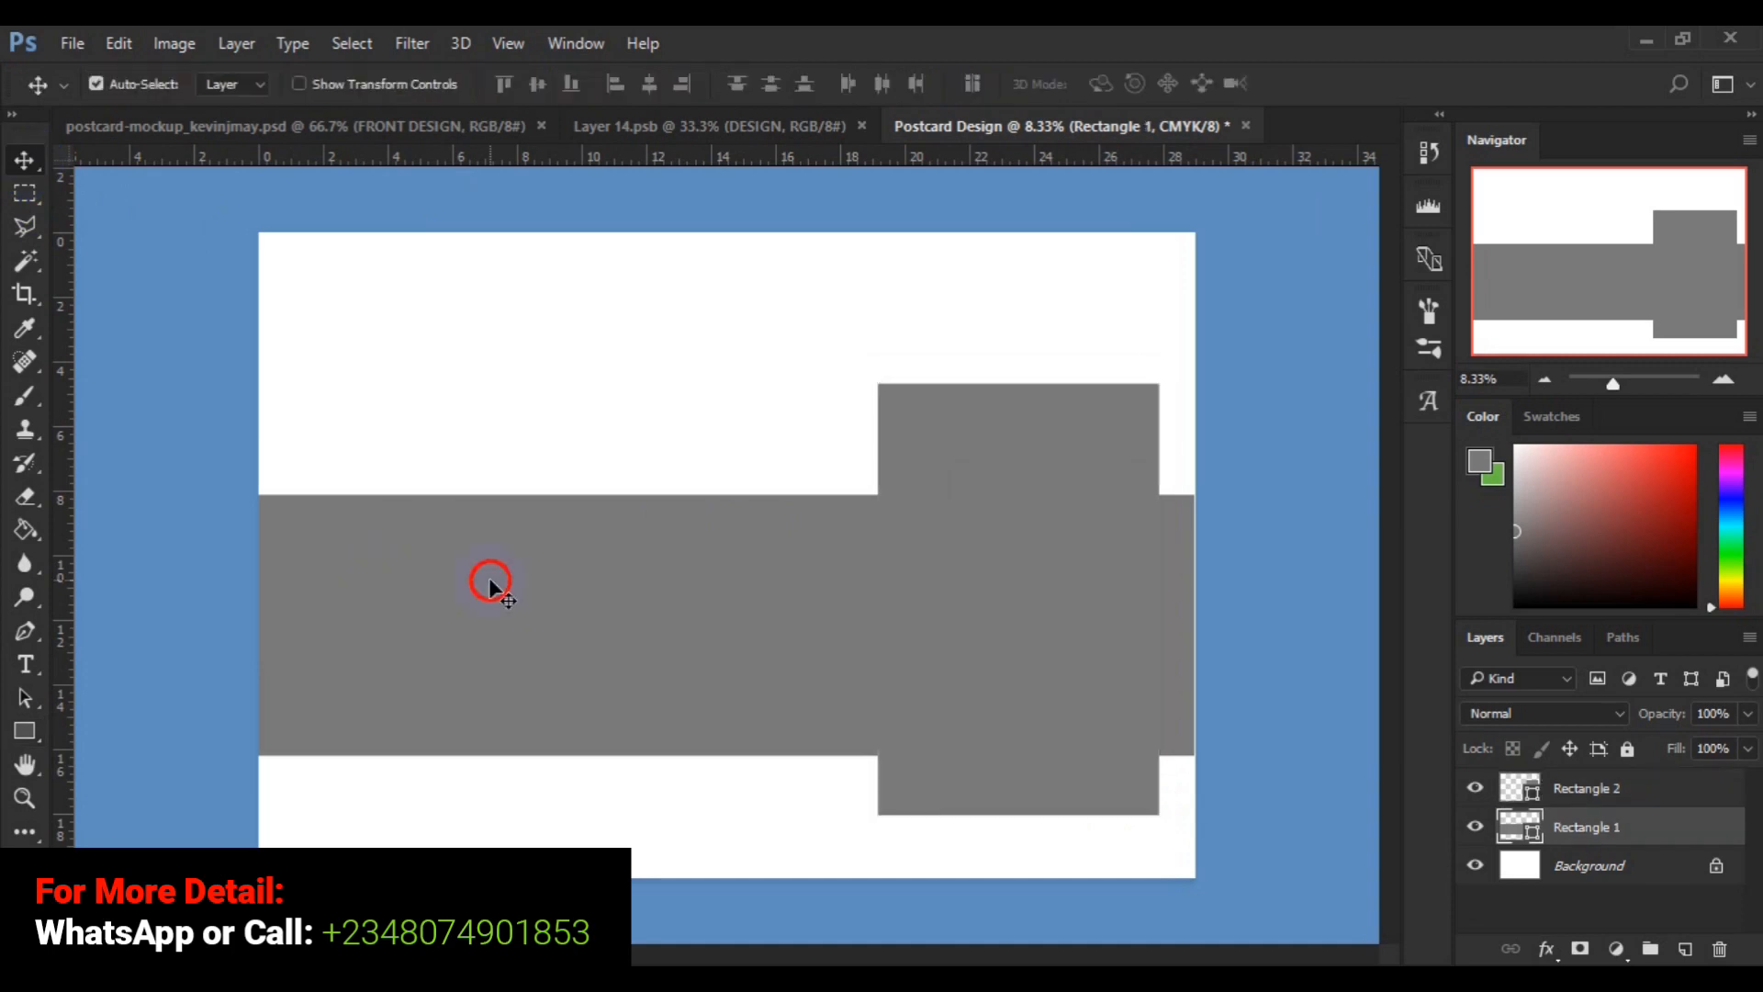
{"action": "left_click_drag", "start_coordinate": [490, 578], "coordinate": [492, 569]}
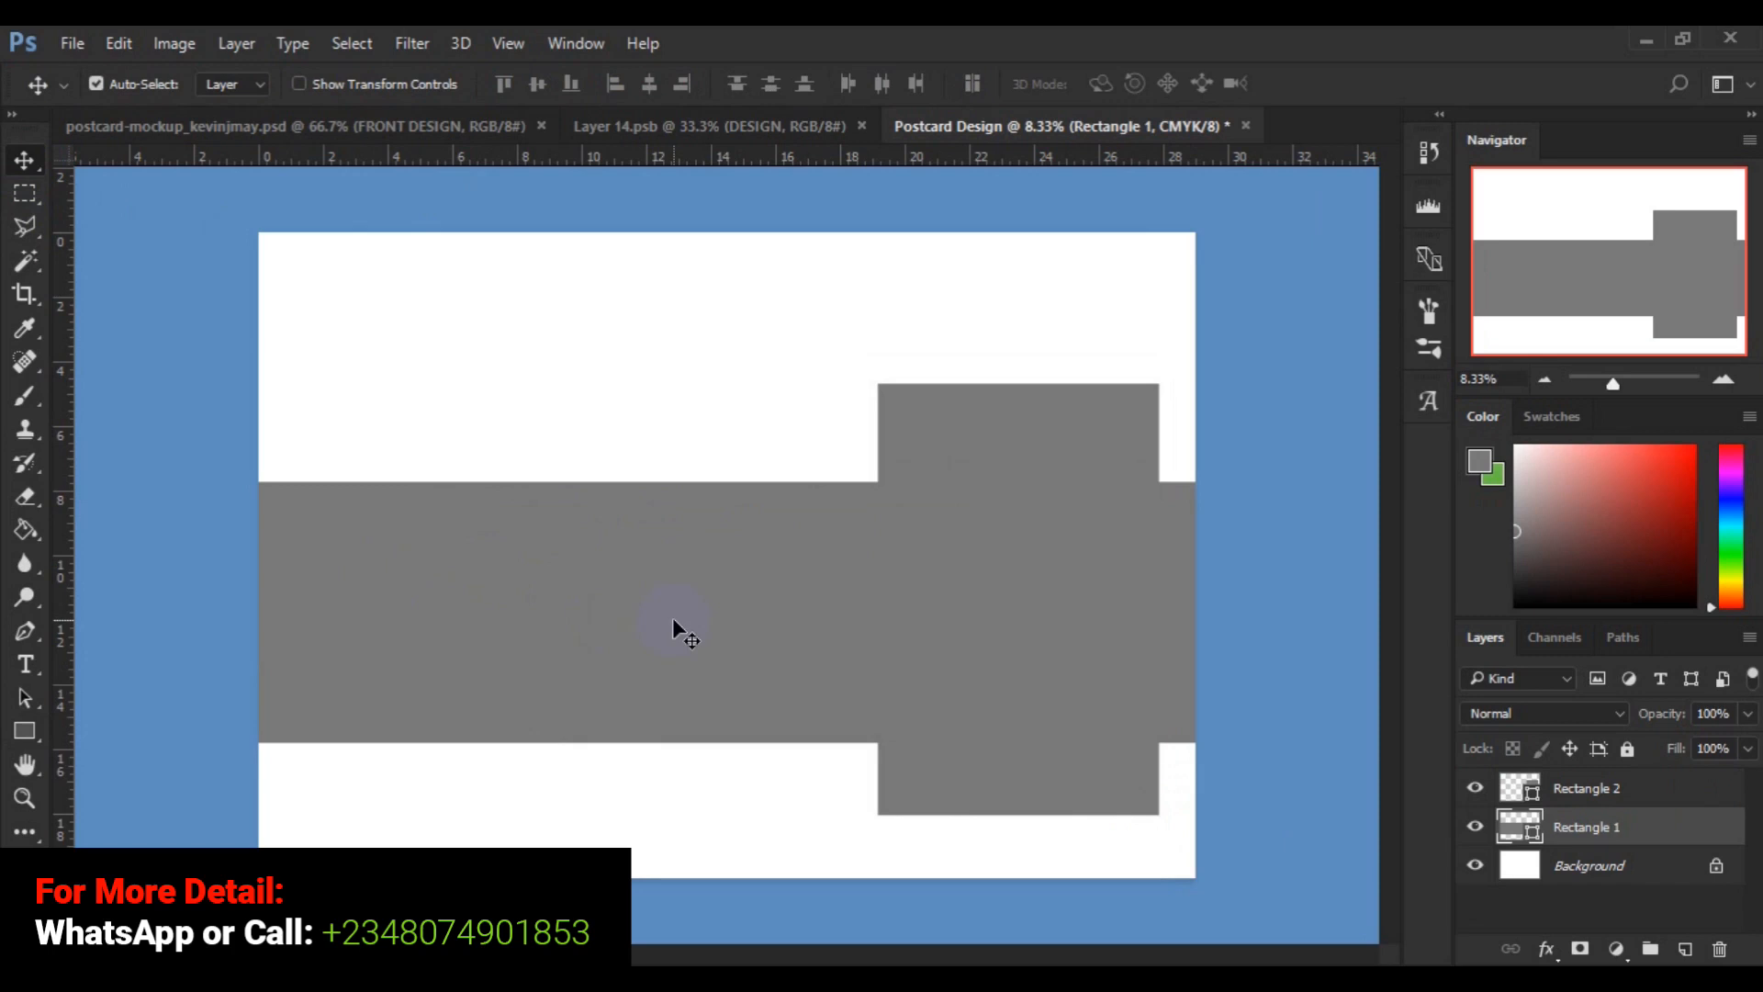
Step: Scale the grey band proportionally from its centre to about 103.4% so it overlaps both canvas sides, and apply the transform
{"action": "key", "text": "ctrl+t"}
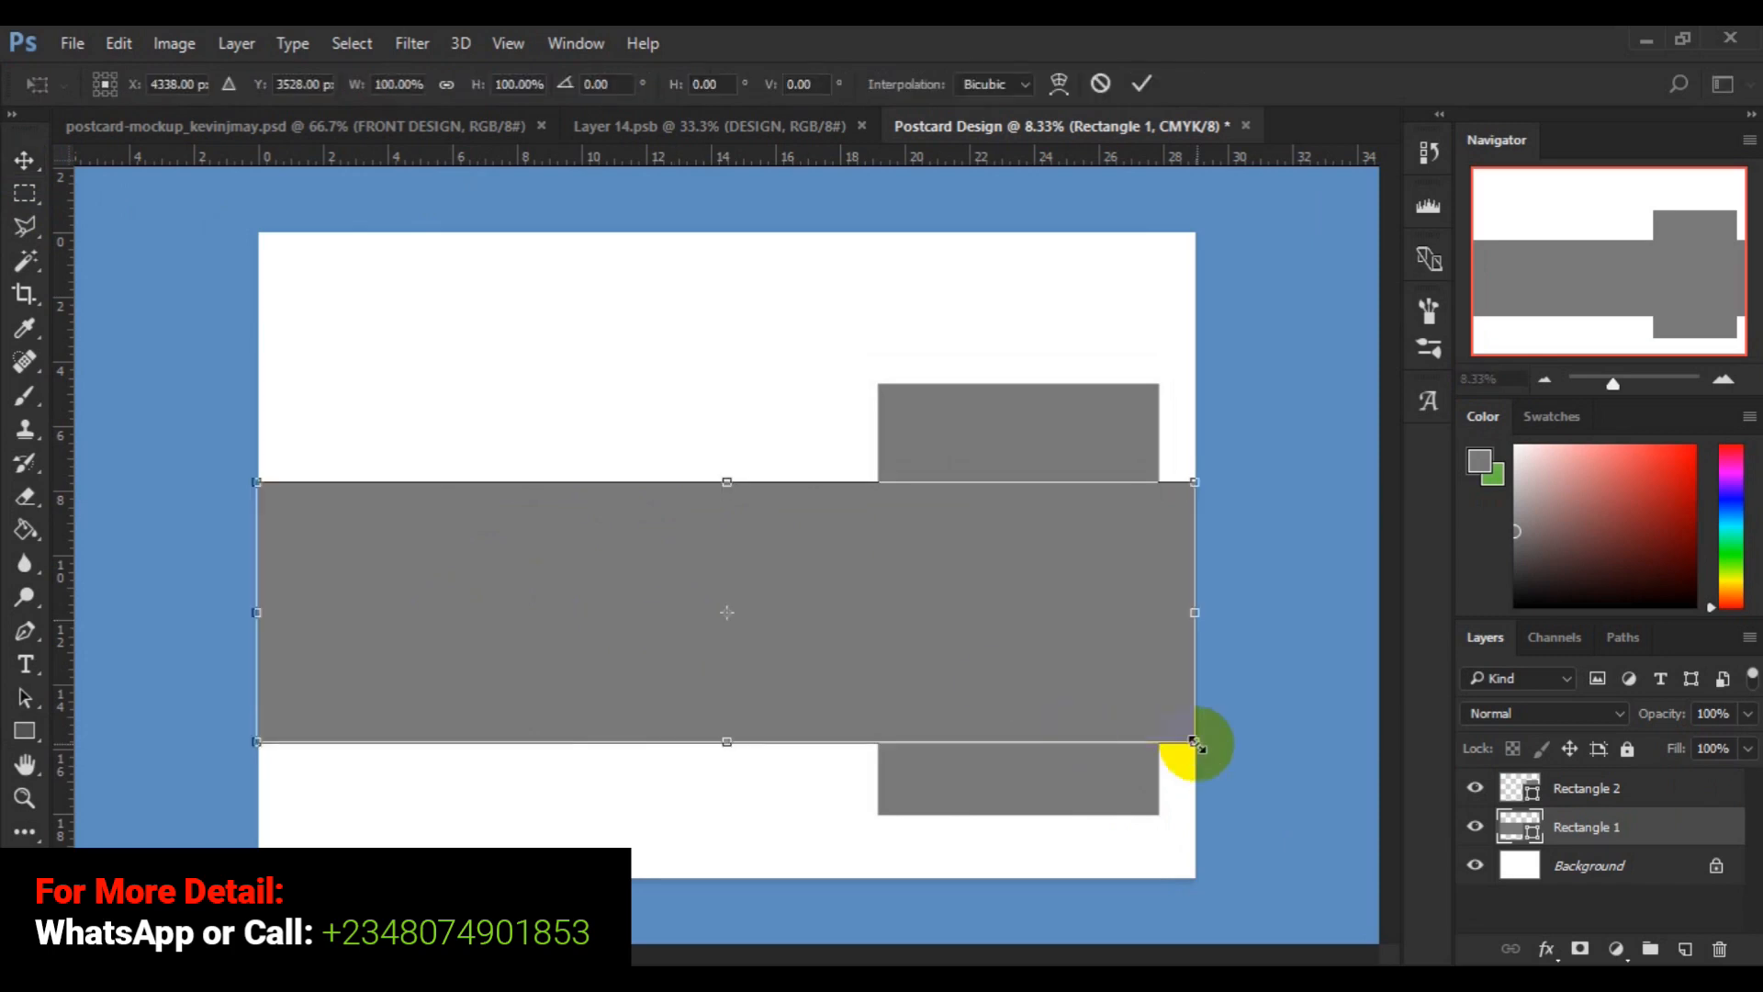
{"action": "left_click_drag", "start_coordinate": [1194, 742], "coordinate": [1211, 755]}
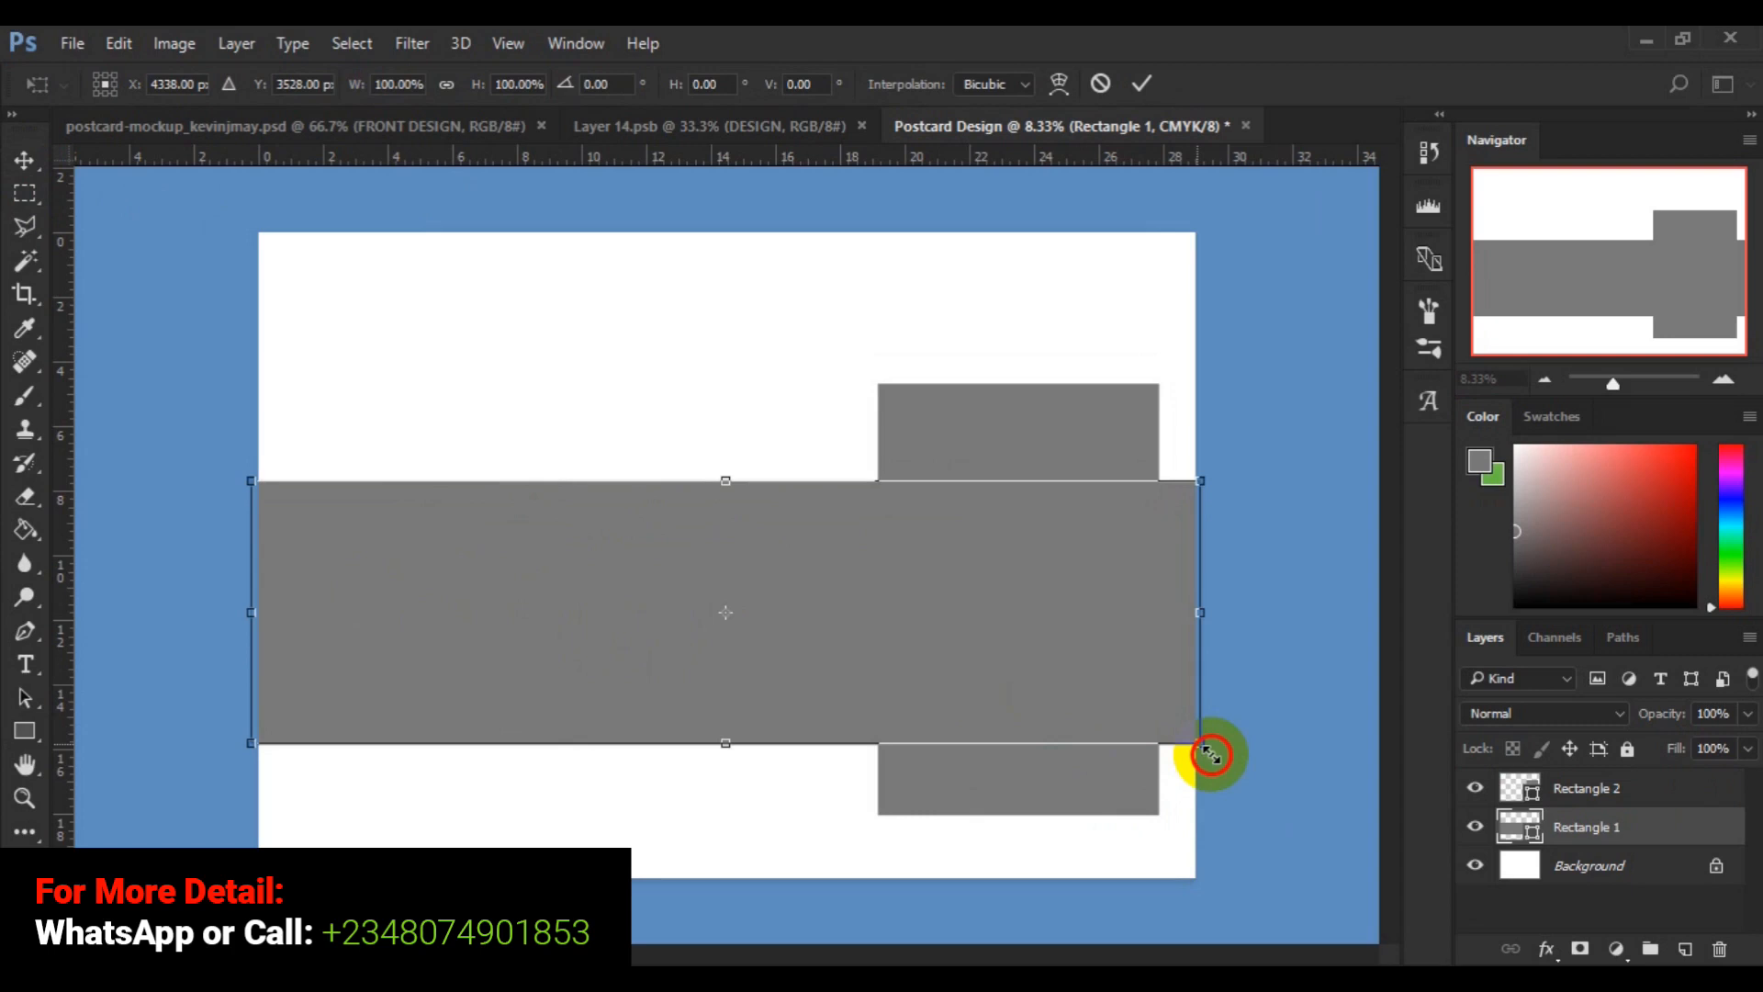
{"action": "left_click_drag", "start_coordinate": [1211, 754], "coordinate": [1211, 753]}
{"action": "left_click_drag", "start_coordinate": [1209, 752], "coordinate": [1210, 753]}
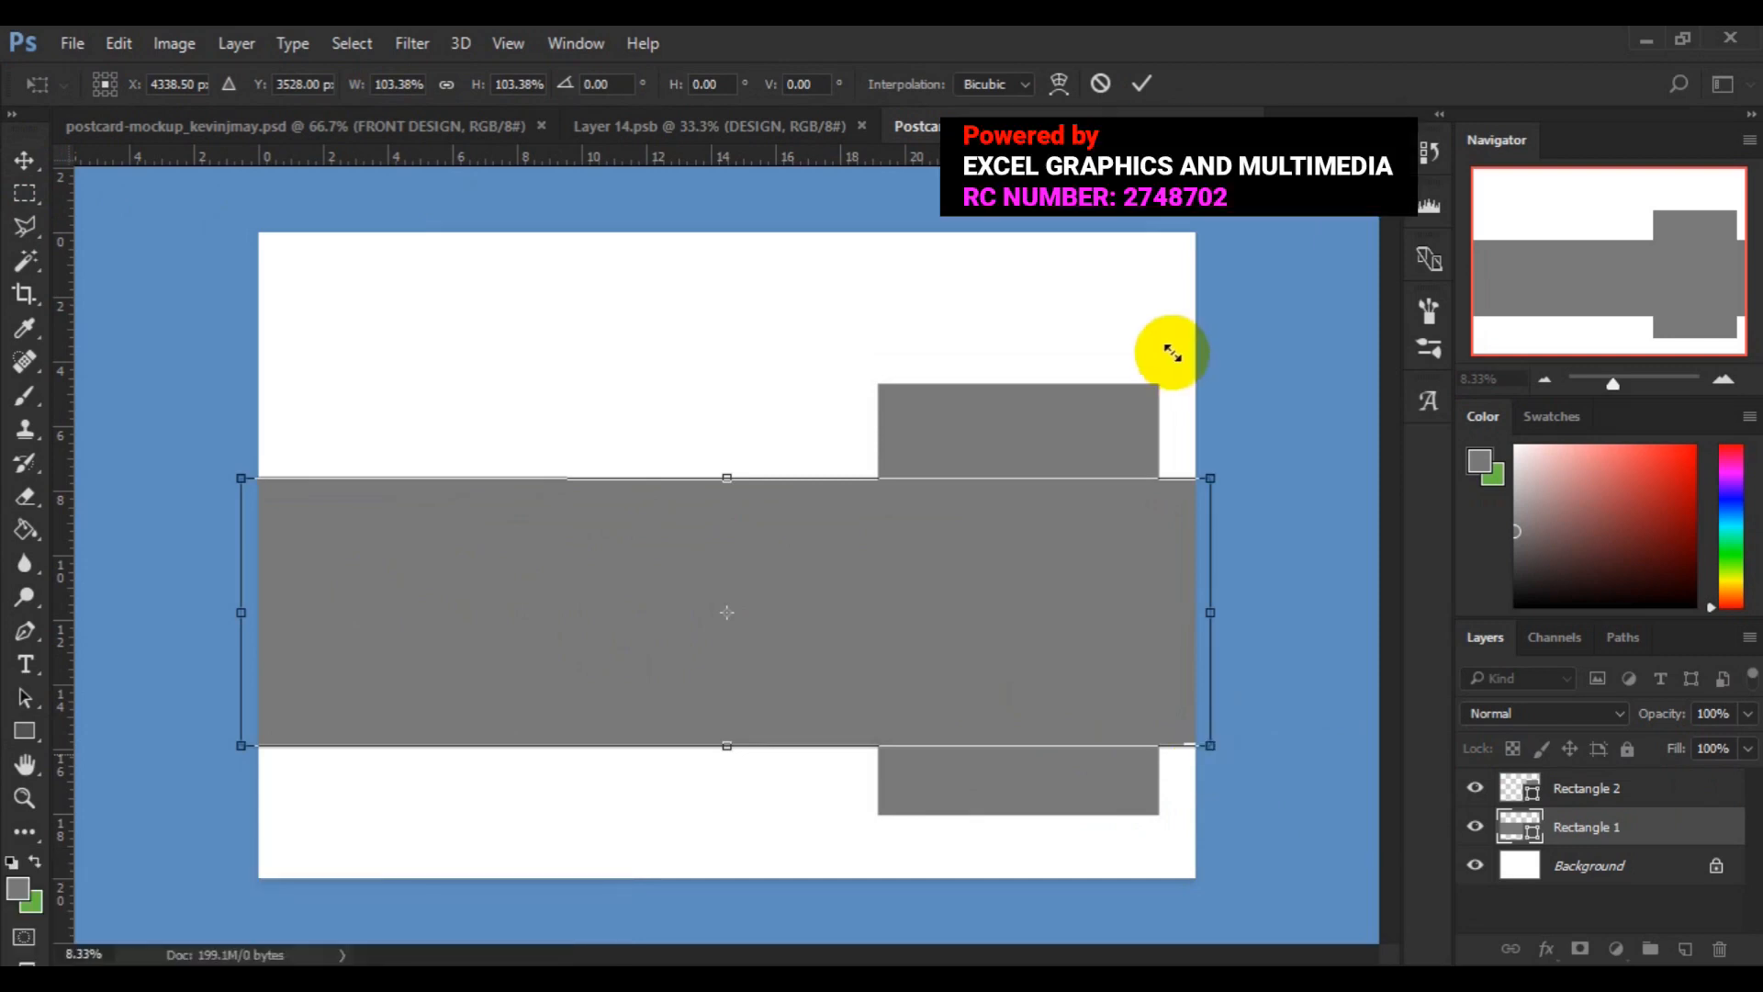
{"action": "left_click", "coordinate": [1139, 83]}
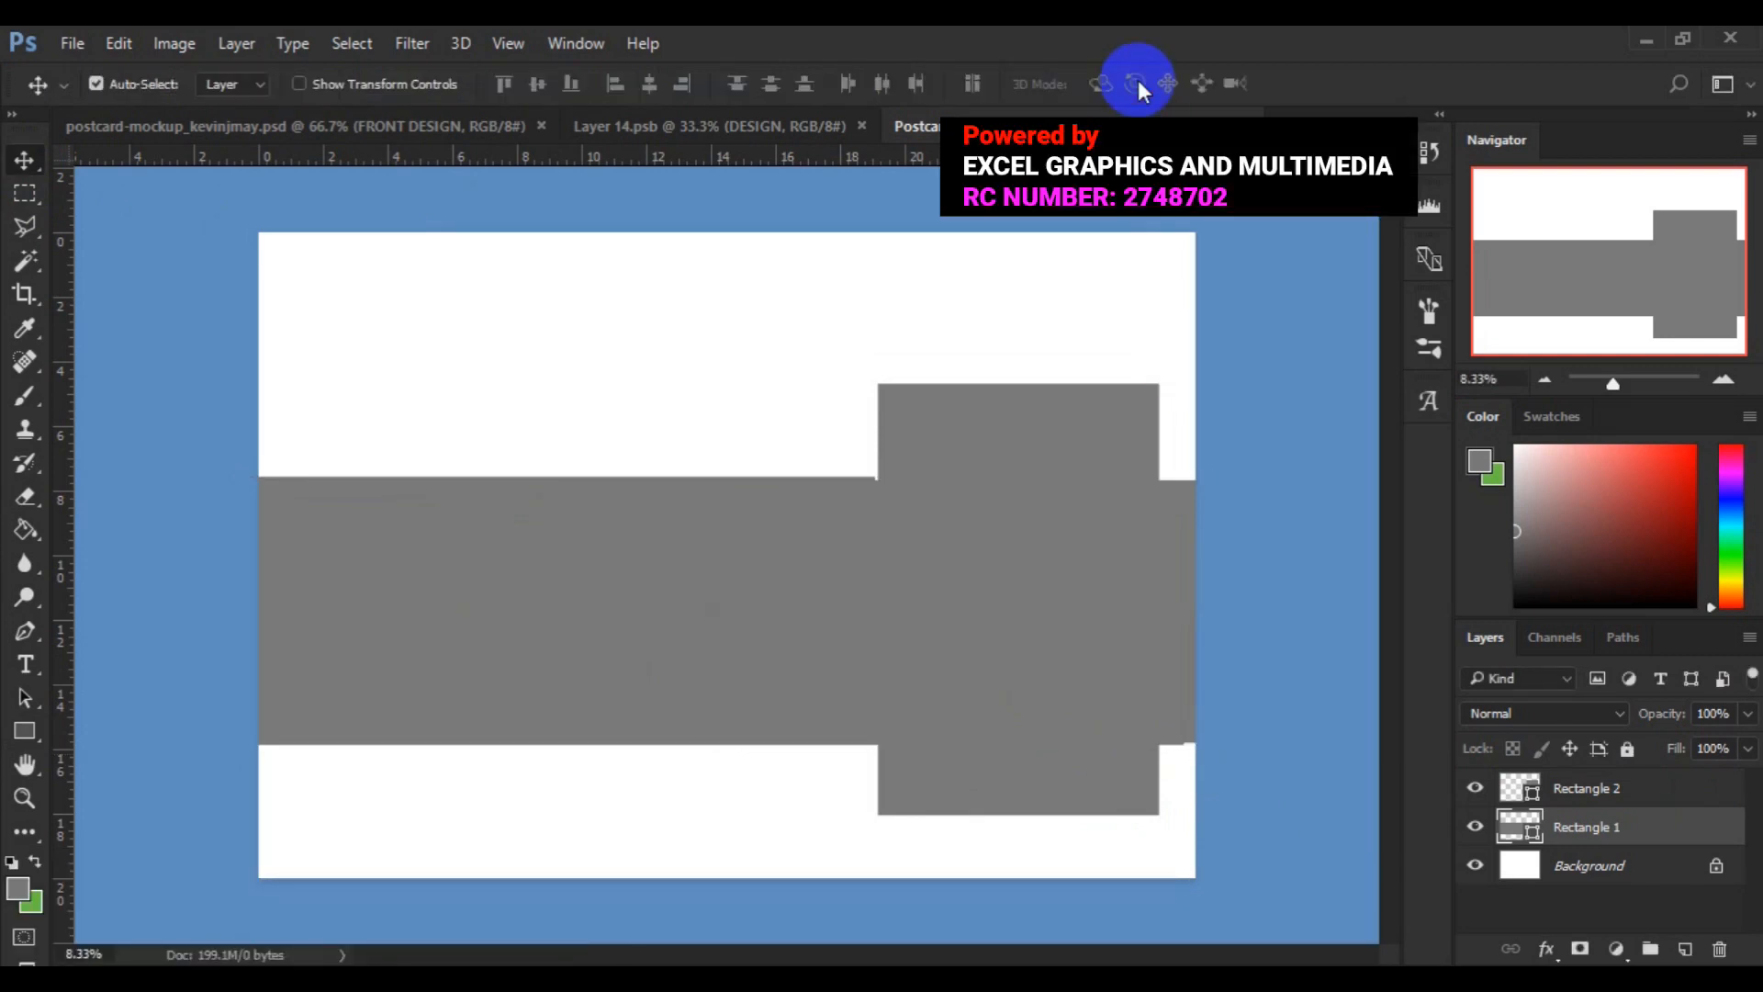
Step: Widen the upright rectangle from its left edge to about 105.5%, raise its top edge to a height of about 13.6 in, and apply
{"action": "left_click", "coordinate": [1011, 439]}
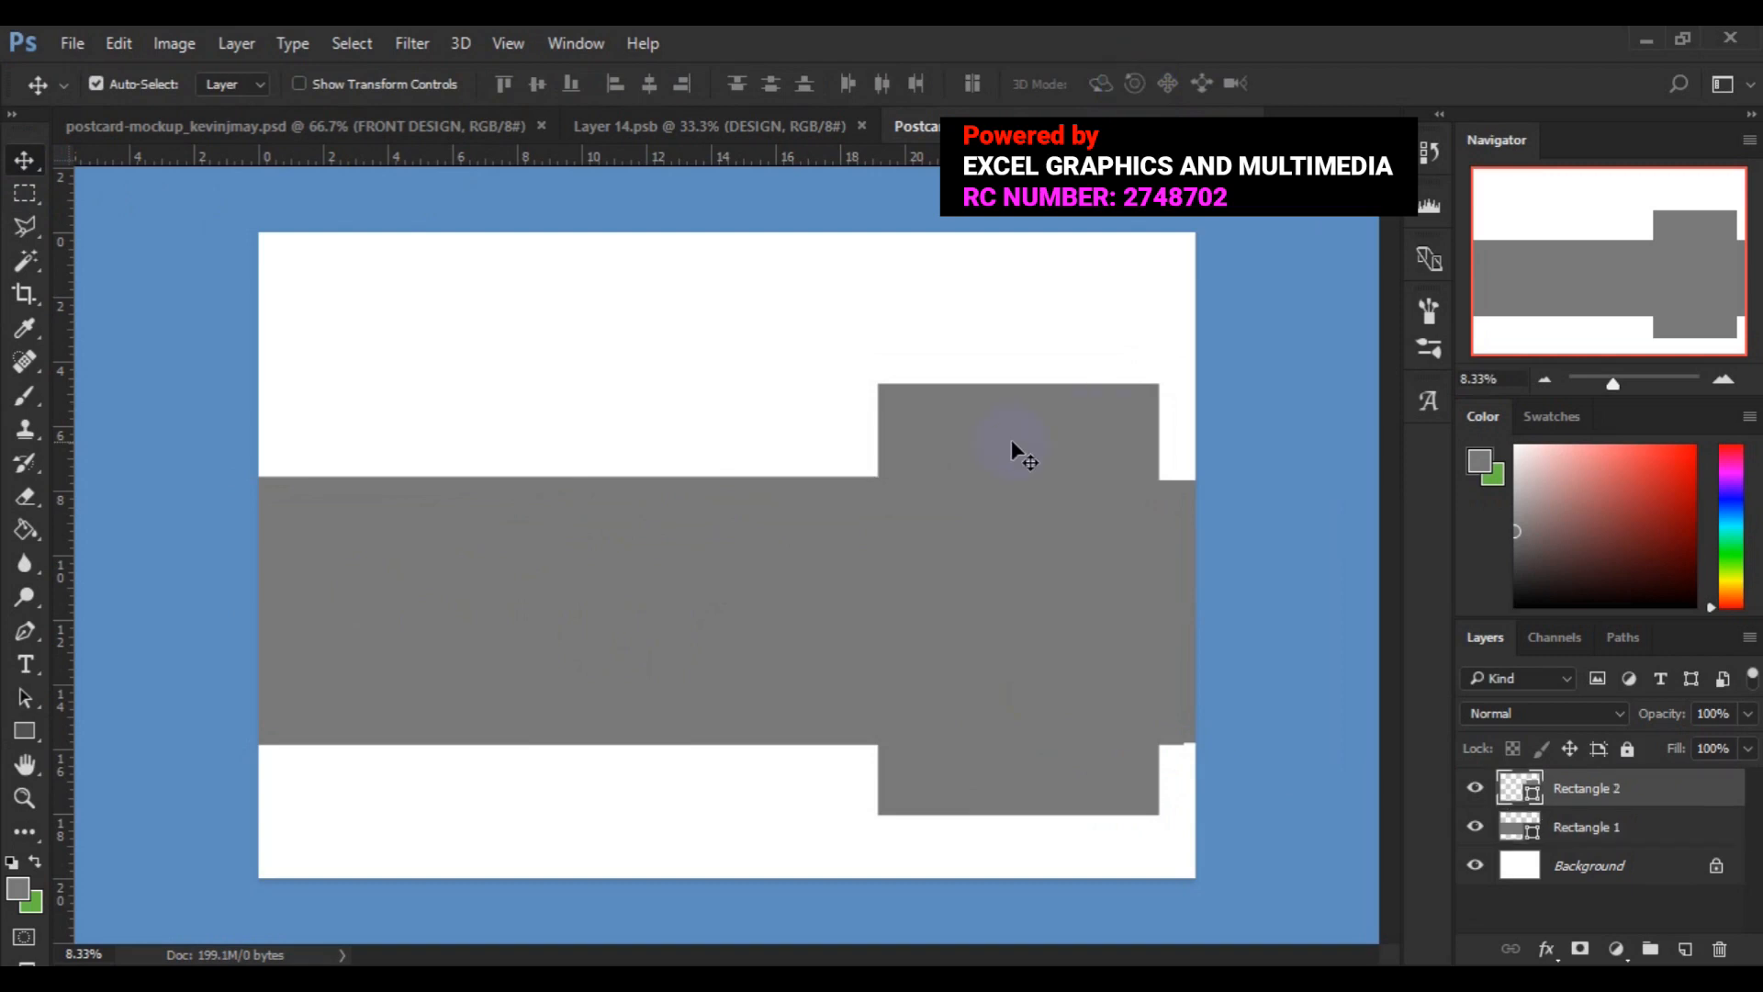
{"action": "key", "text": "ctrl+t"}
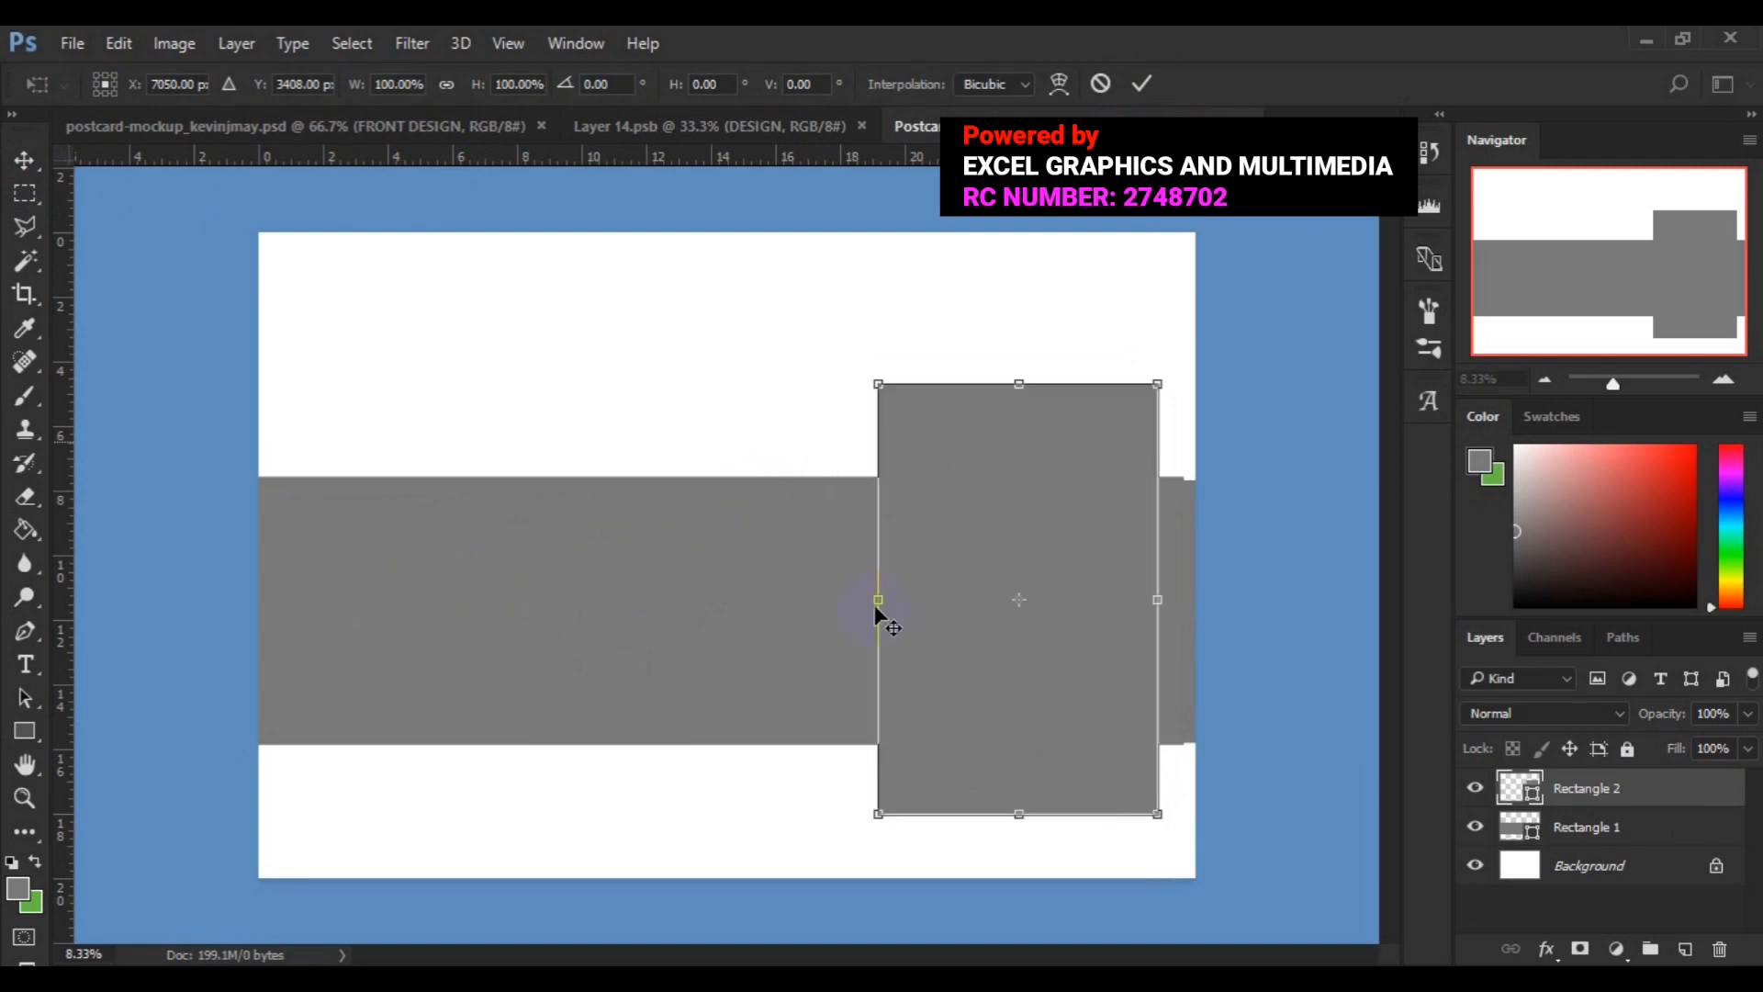
{"action": "left_click_drag", "start_coordinate": [878, 606], "coordinate": [861, 606]}
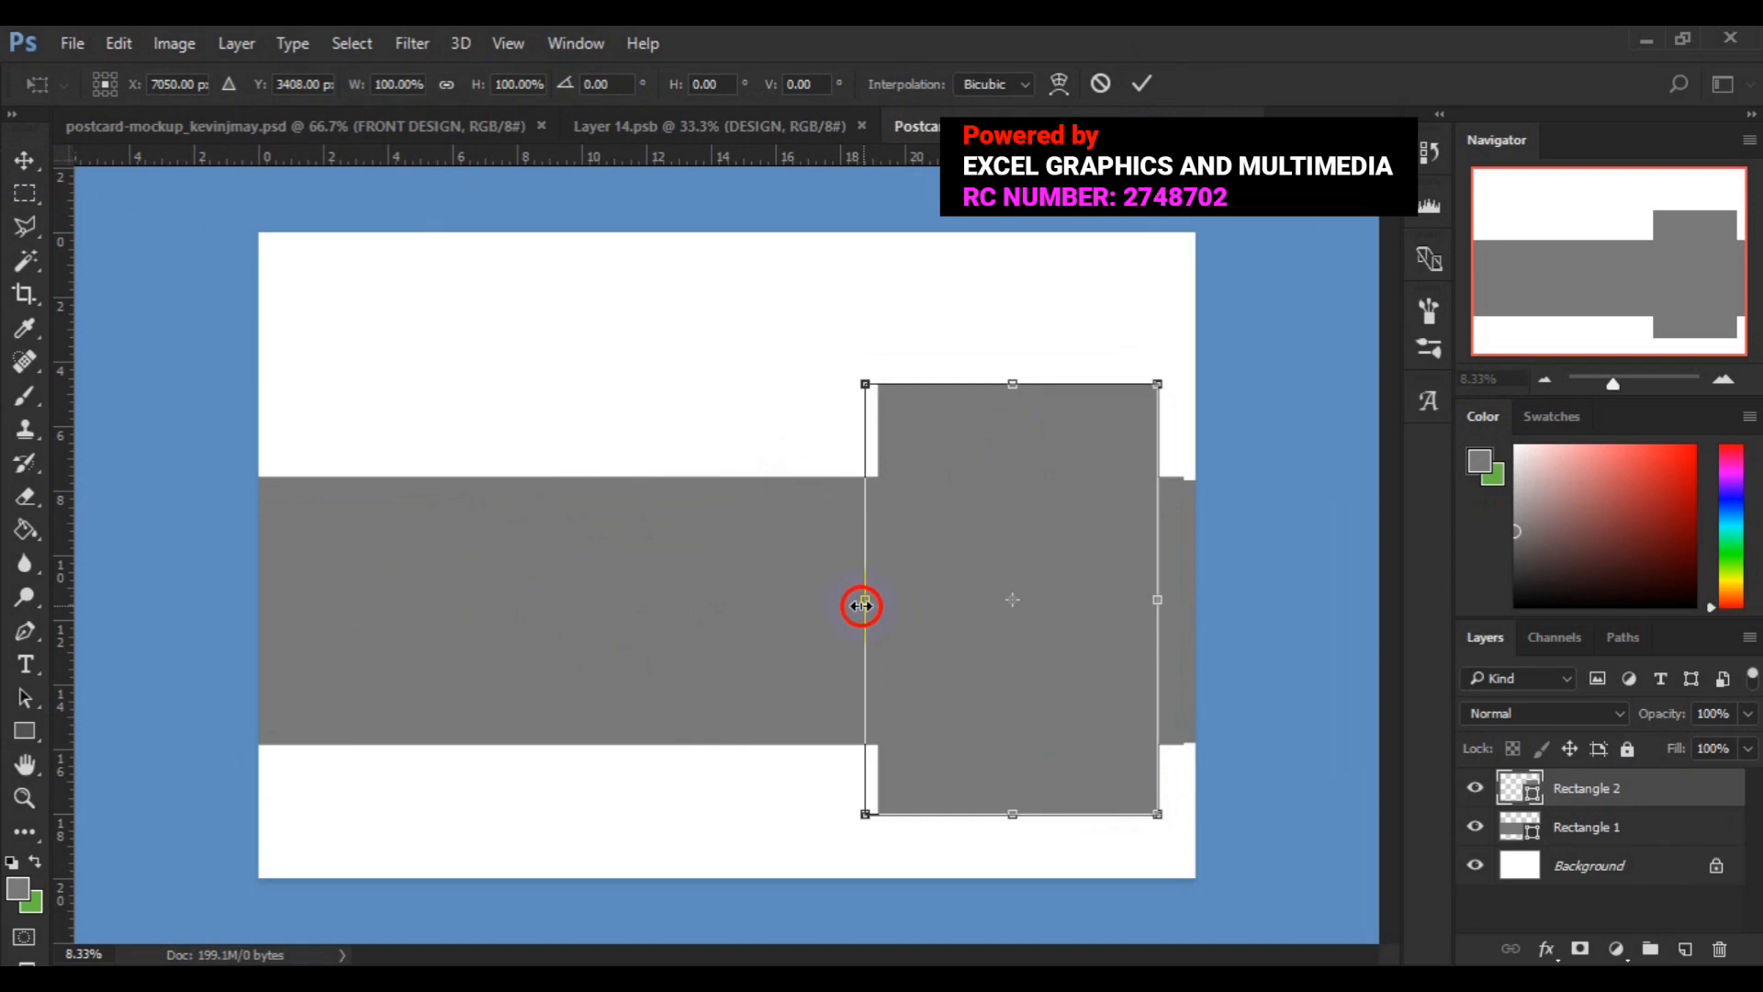
{"action": "left_click_drag", "start_coordinate": [862, 606], "coordinate": [861, 606]}
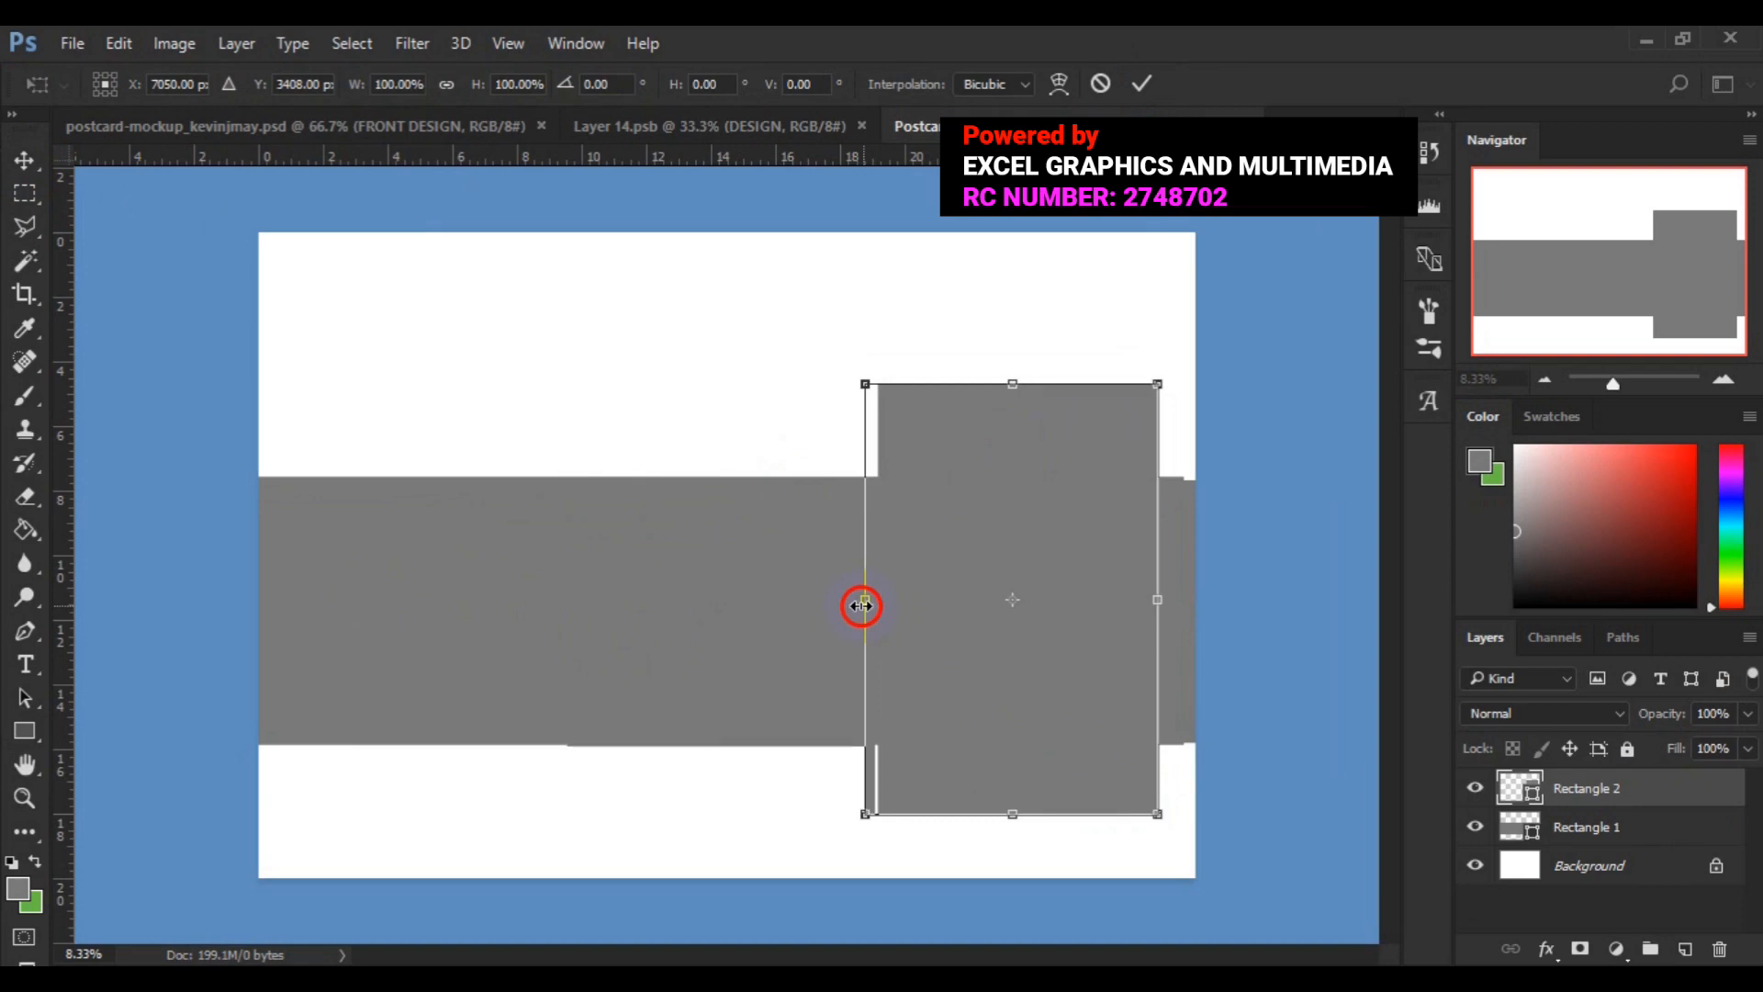
{"action": "left_click_drag", "start_coordinate": [861, 606], "coordinate": [861, 606]}
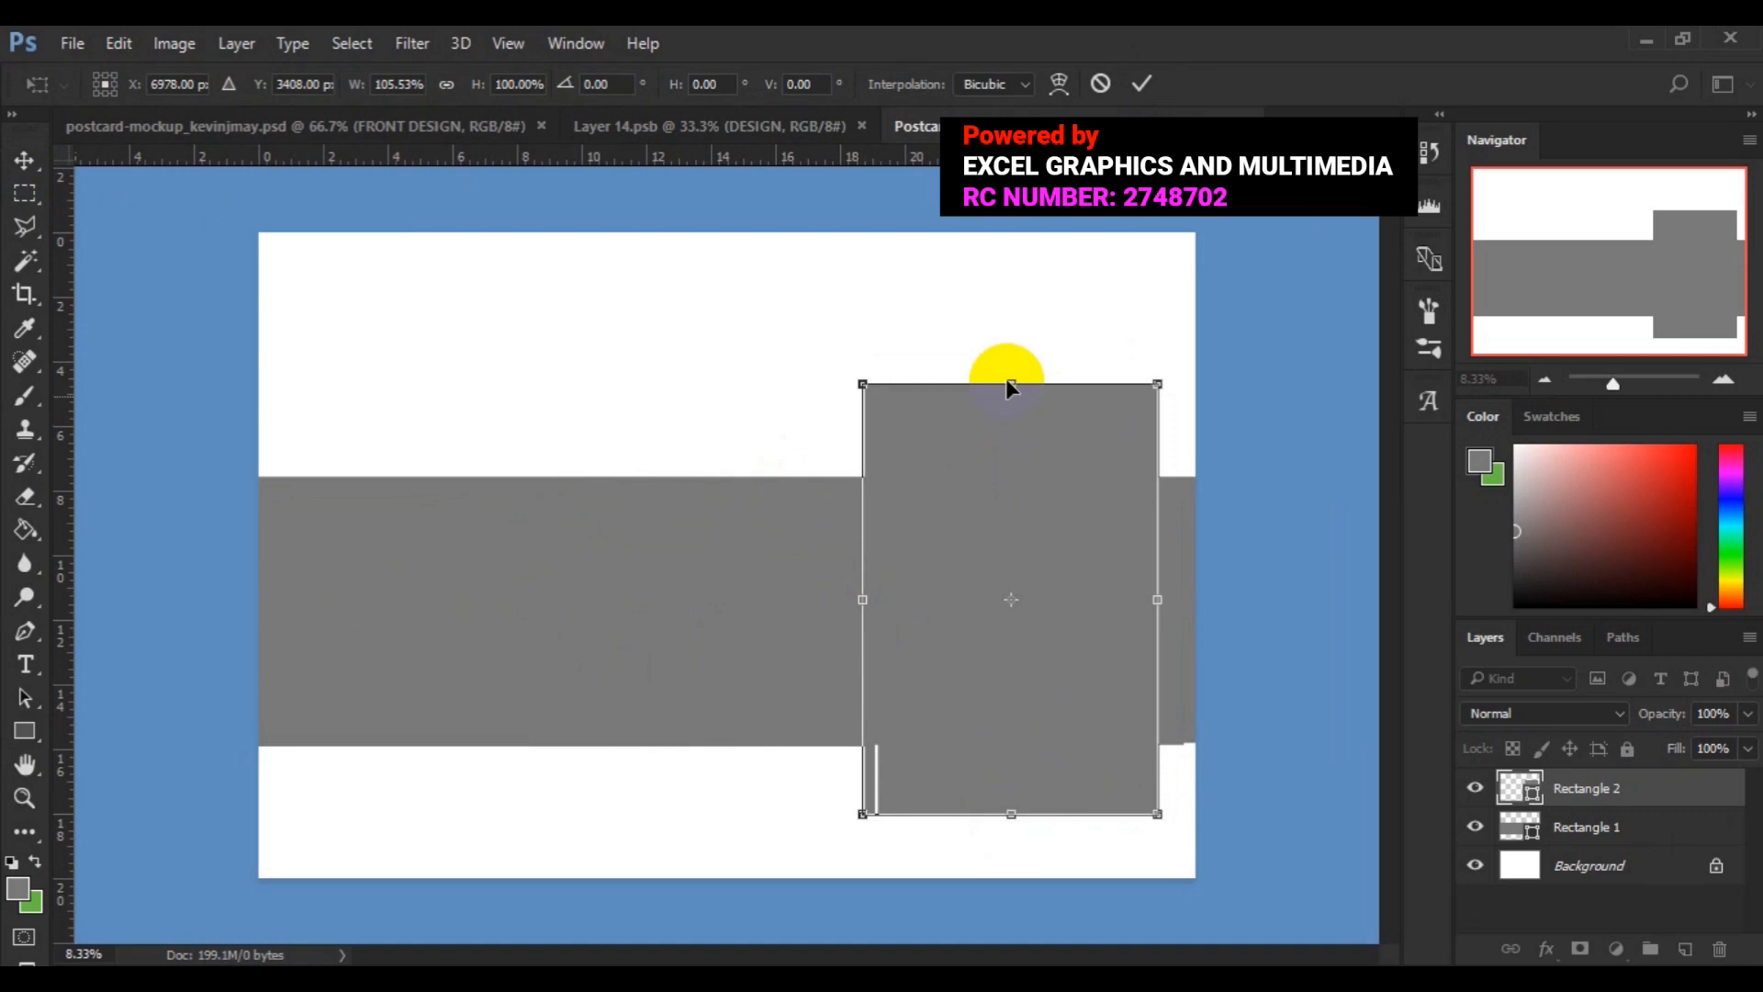
{"action": "left_click_drag", "start_coordinate": [1018, 384], "coordinate": [1019, 345]}
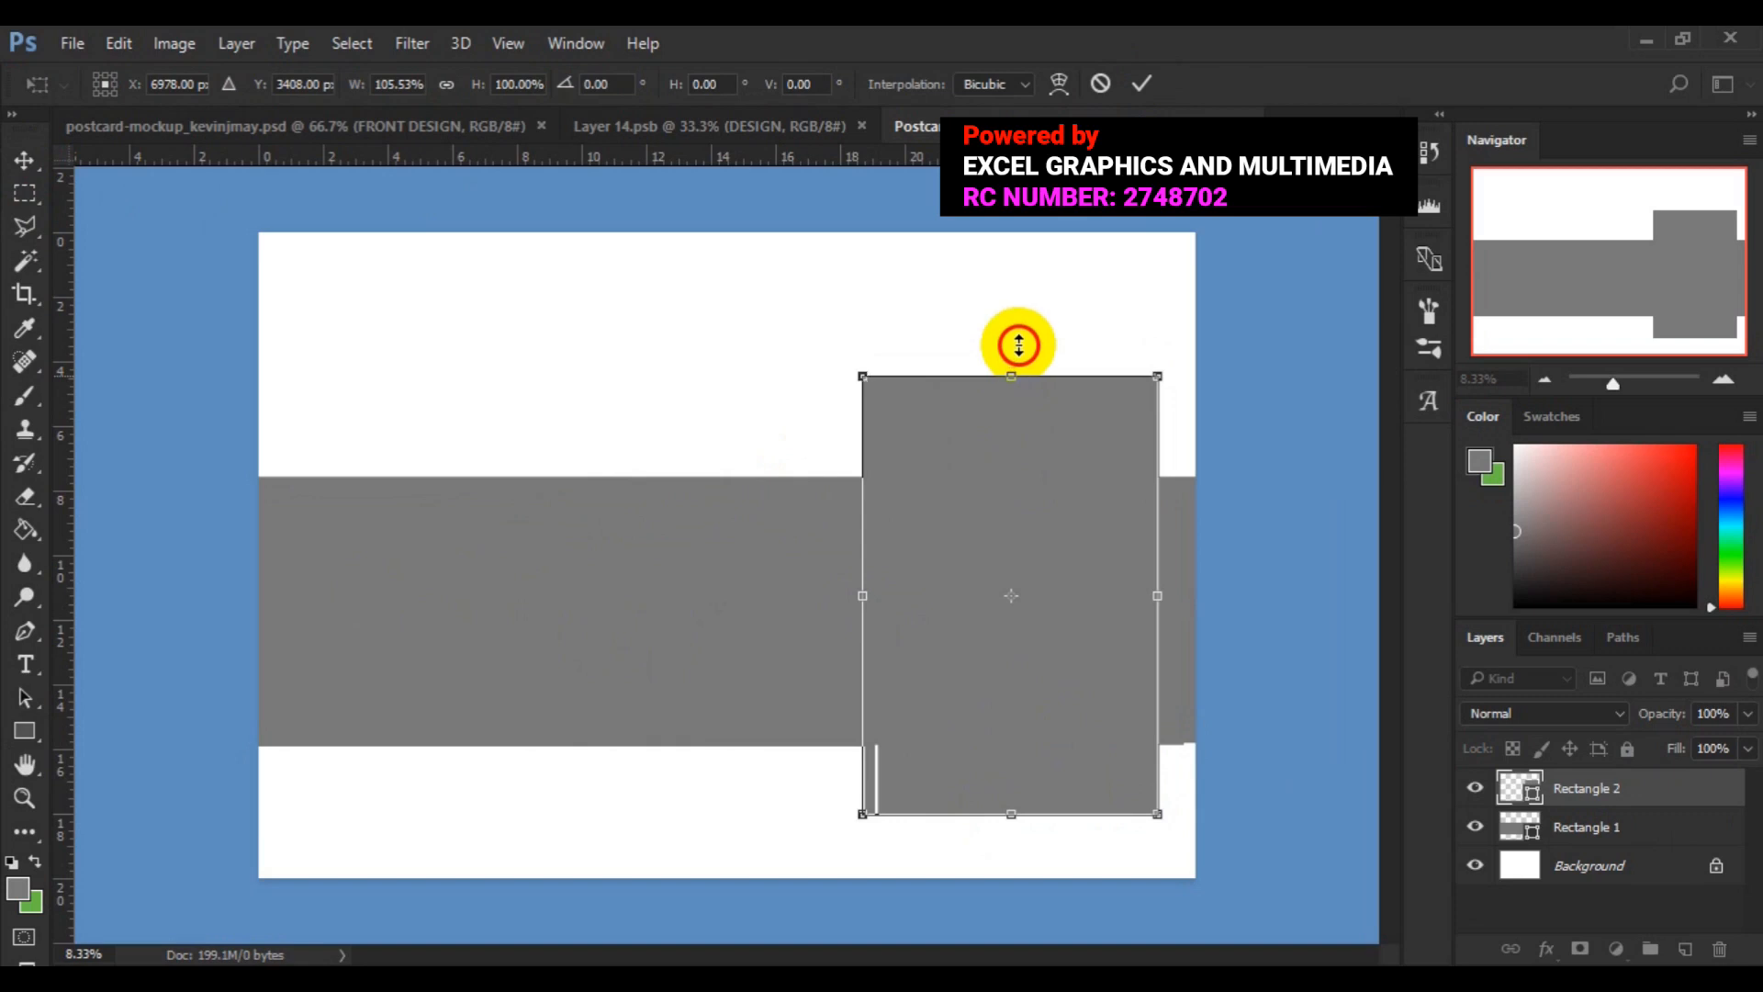
{"action": "left_click_drag", "start_coordinate": [1019, 345], "coordinate": [1017, 342]}
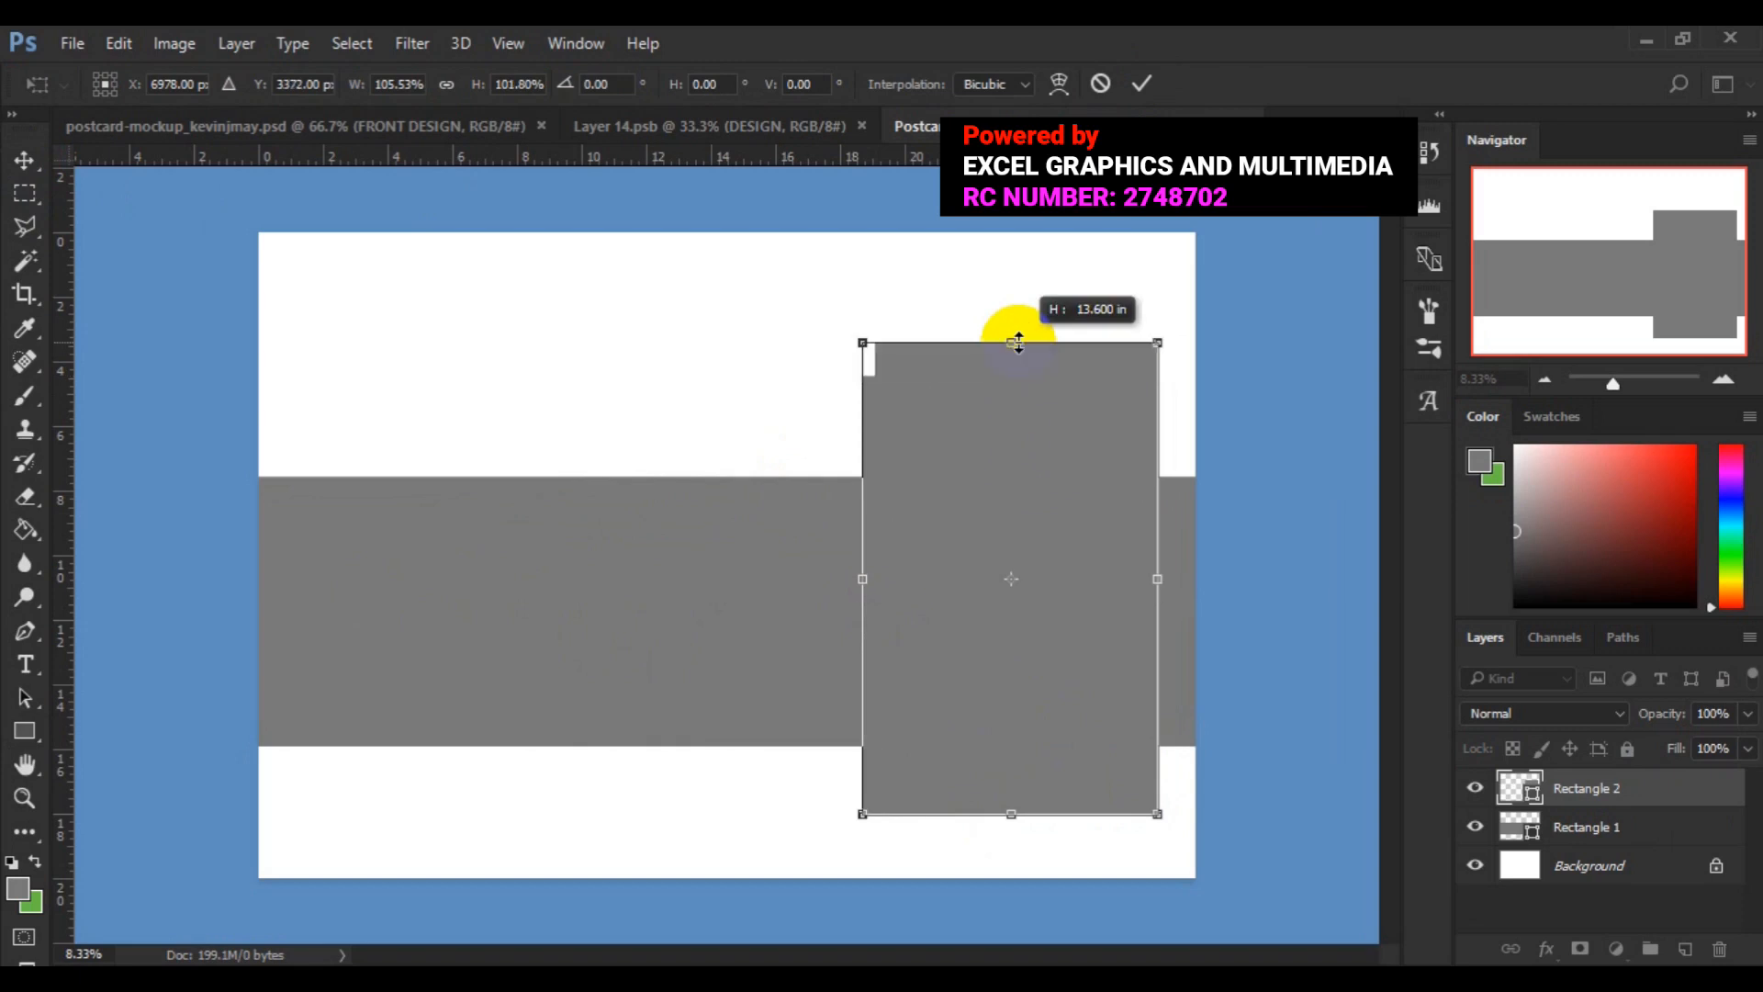
{"action": "left_click", "coordinate": [1144, 90]}
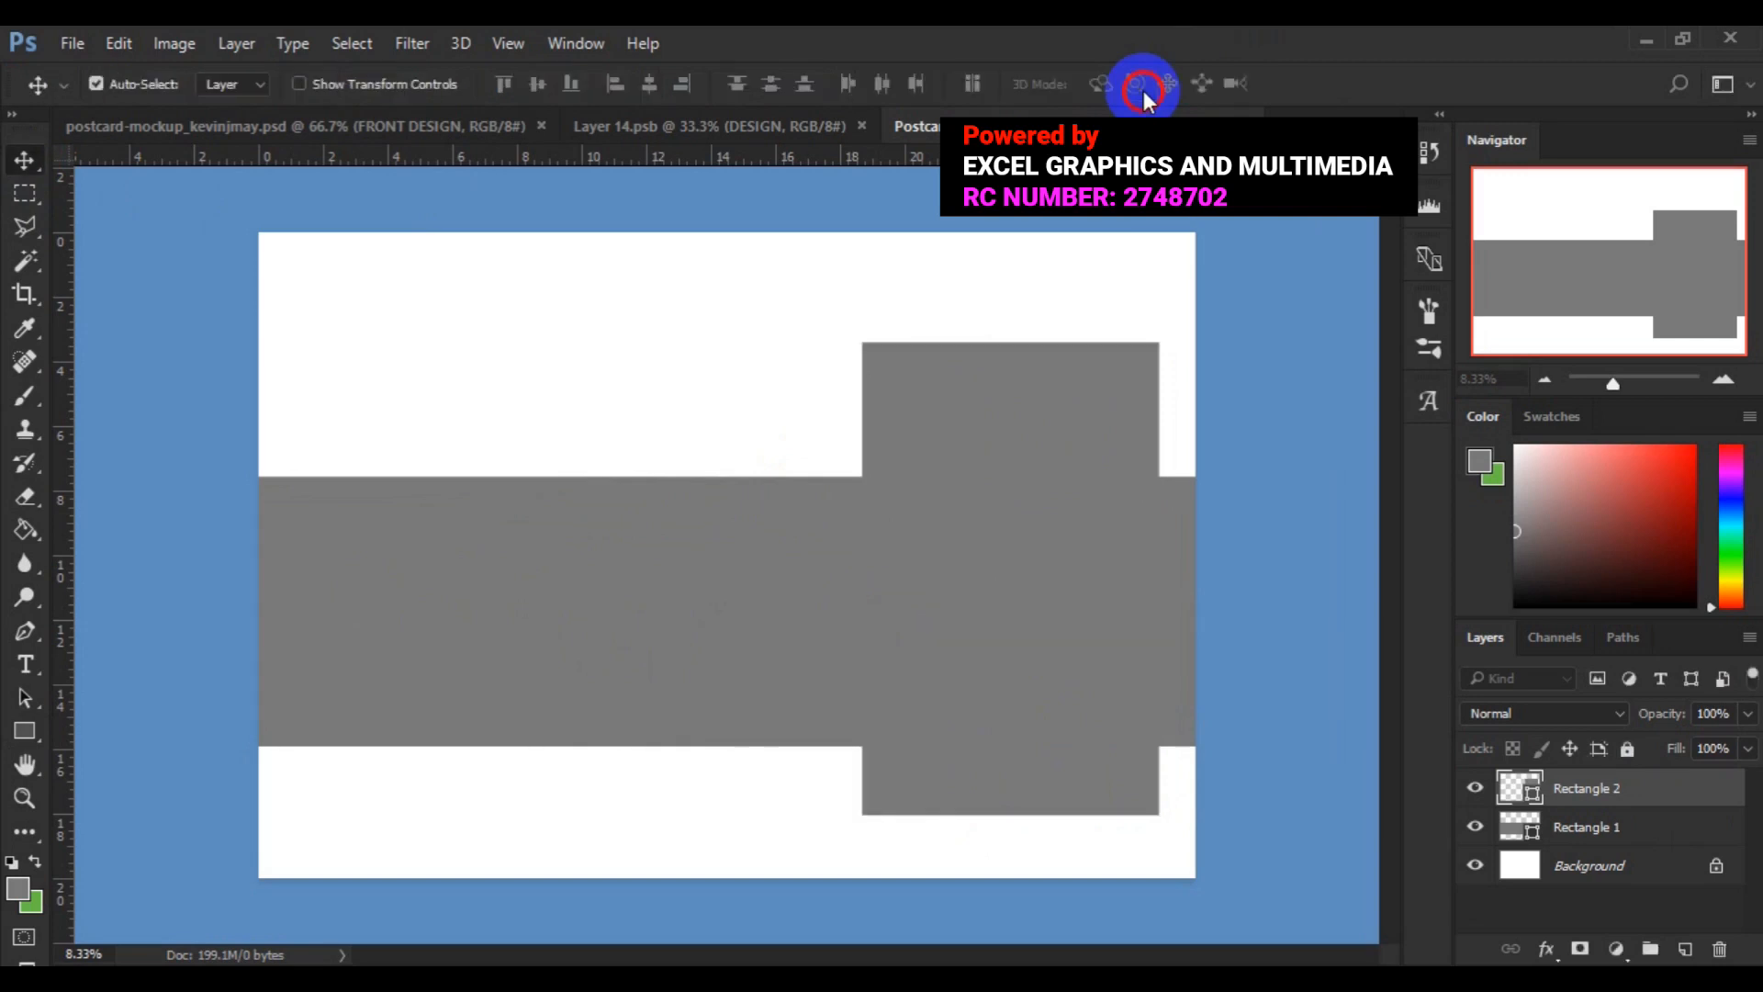
Step: Stretch the grey band upward from its top edge with Free Transform to a height of about 3118 px and apply it
{"action": "left_click", "coordinate": [636, 589]}
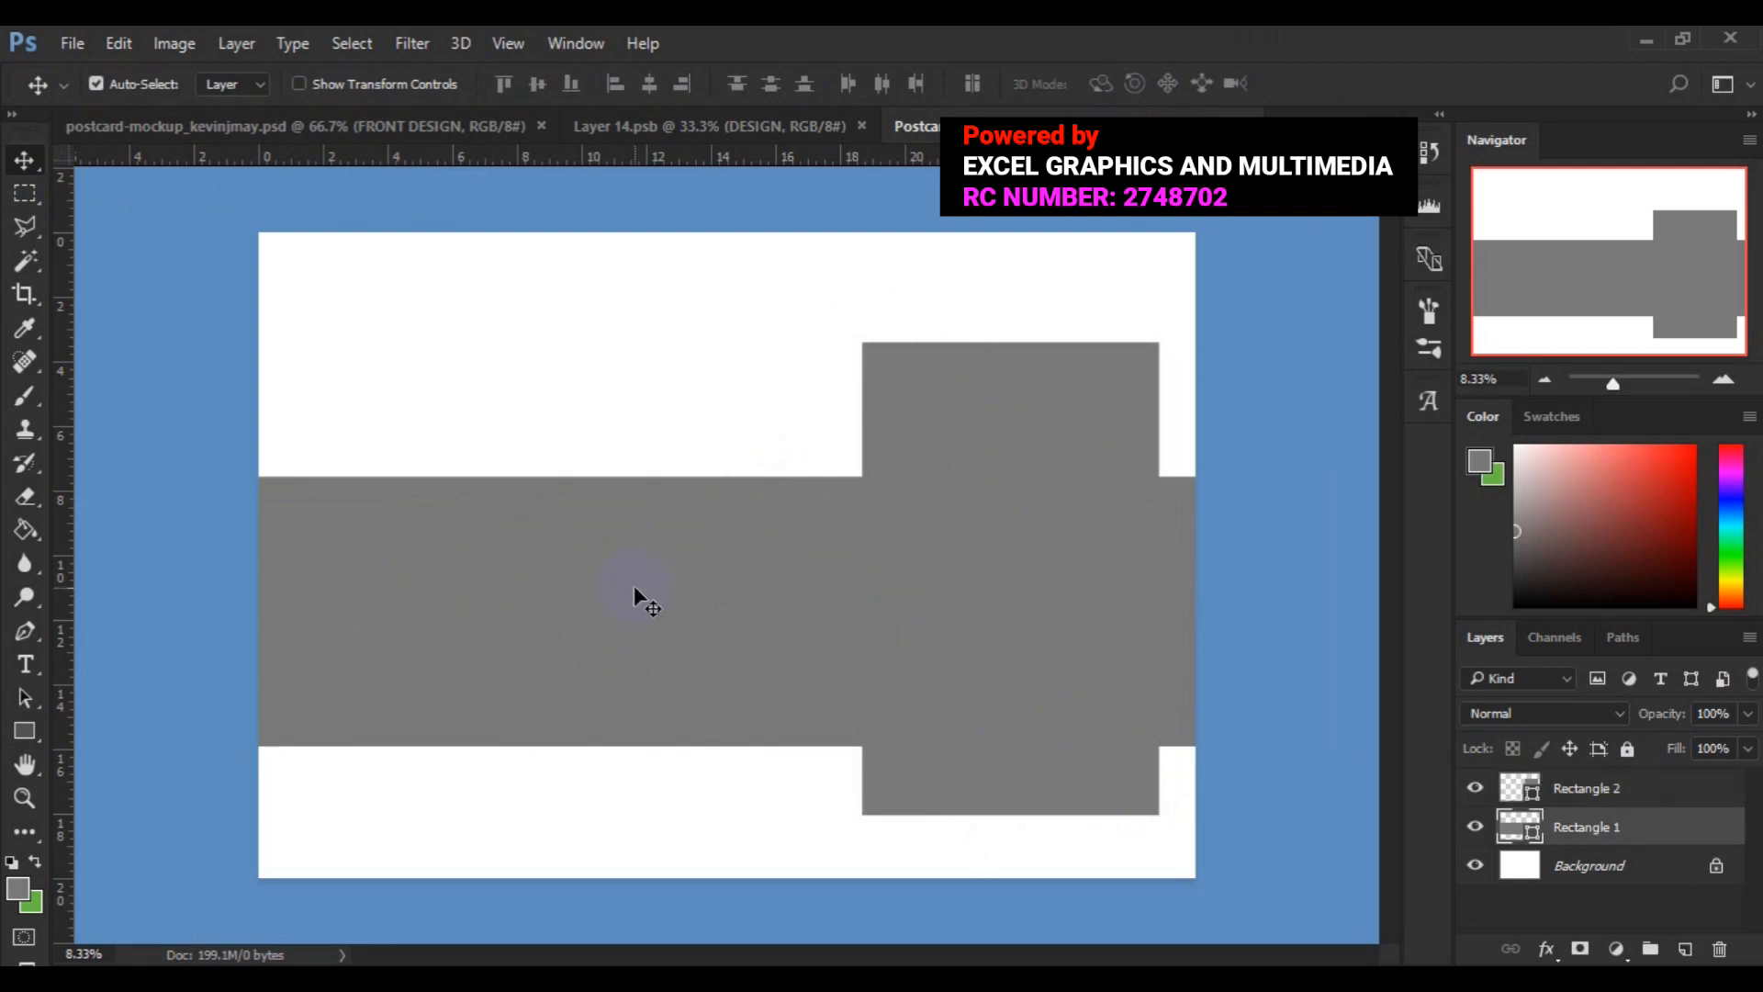
{"action": "key", "text": "ctrl+t"}
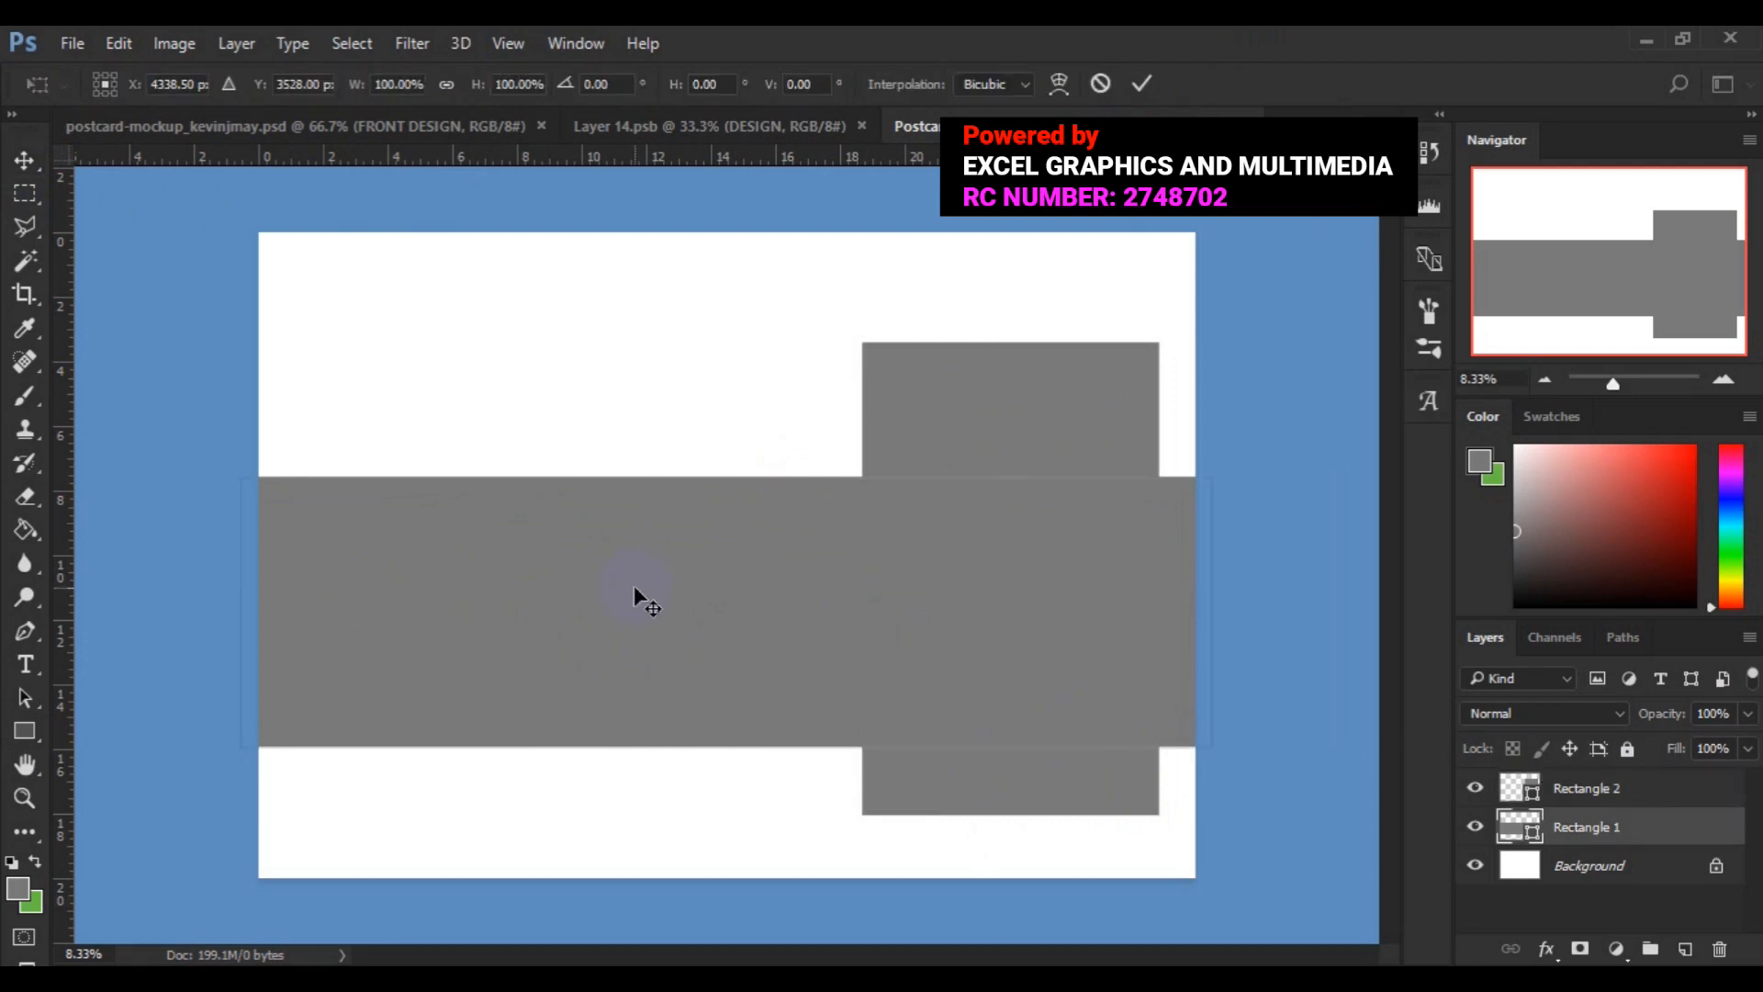
{"action": "left_click_drag", "start_coordinate": [727, 478], "coordinate": [729, 431]}
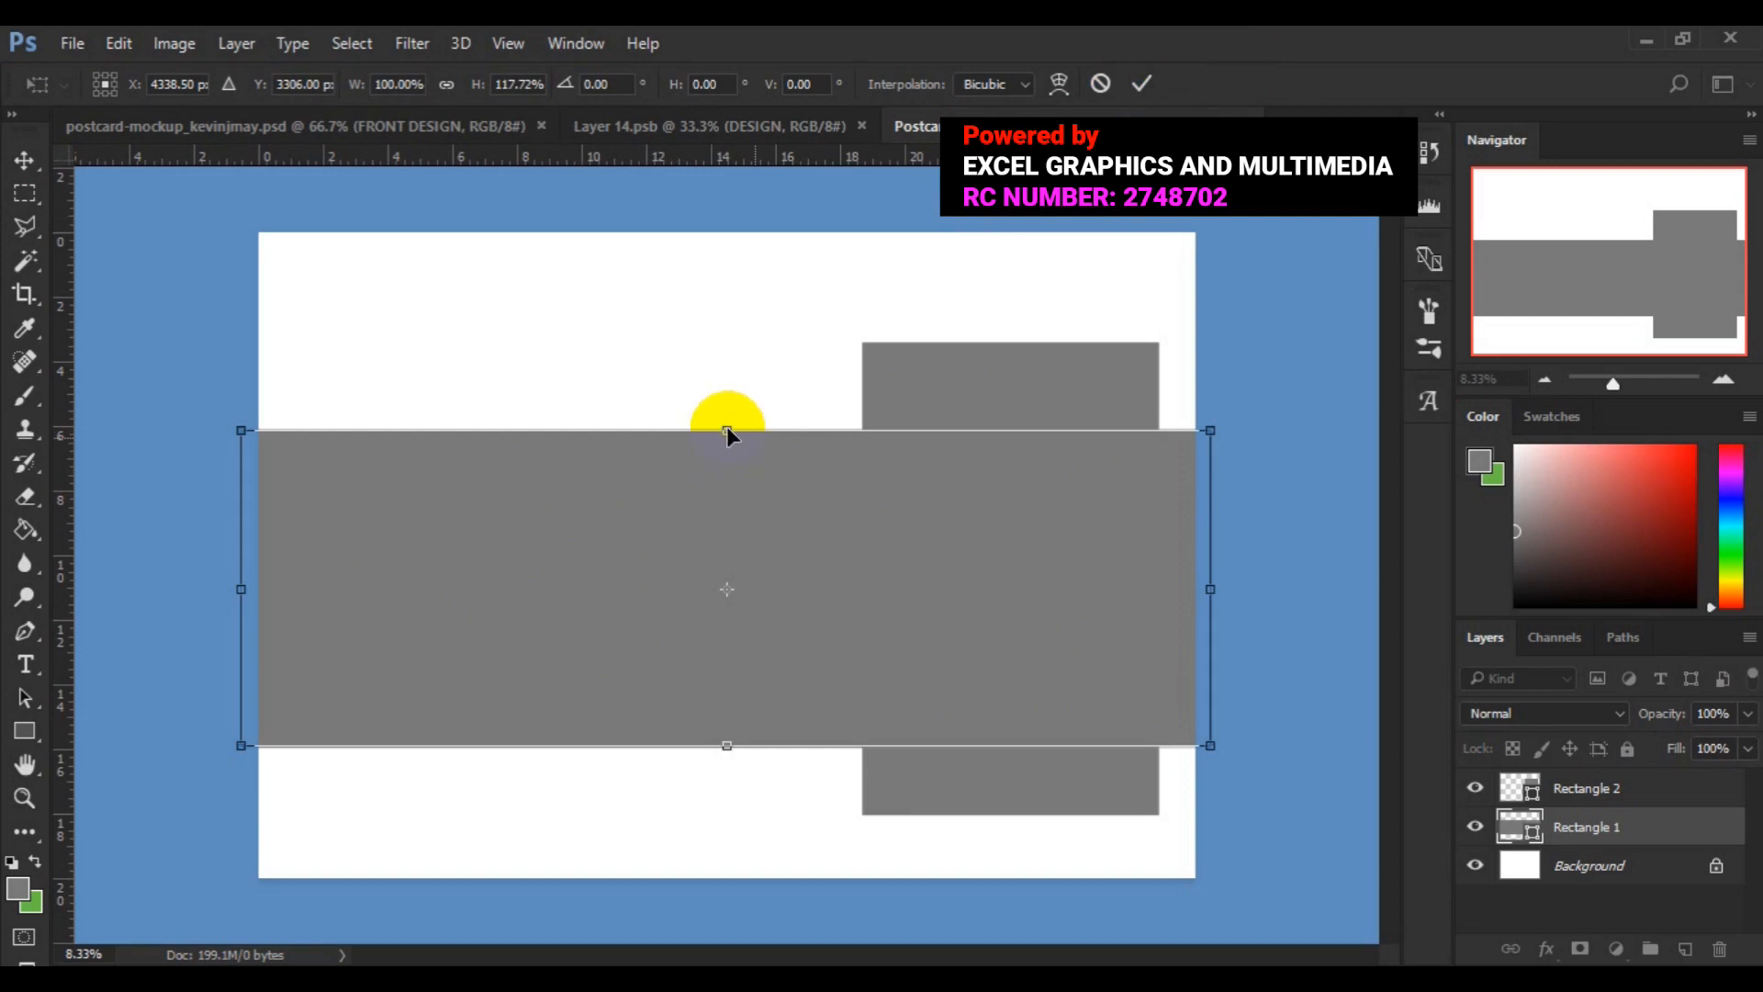
{"action": "left_click_drag", "start_coordinate": [727, 431], "coordinate": [727, 413]}
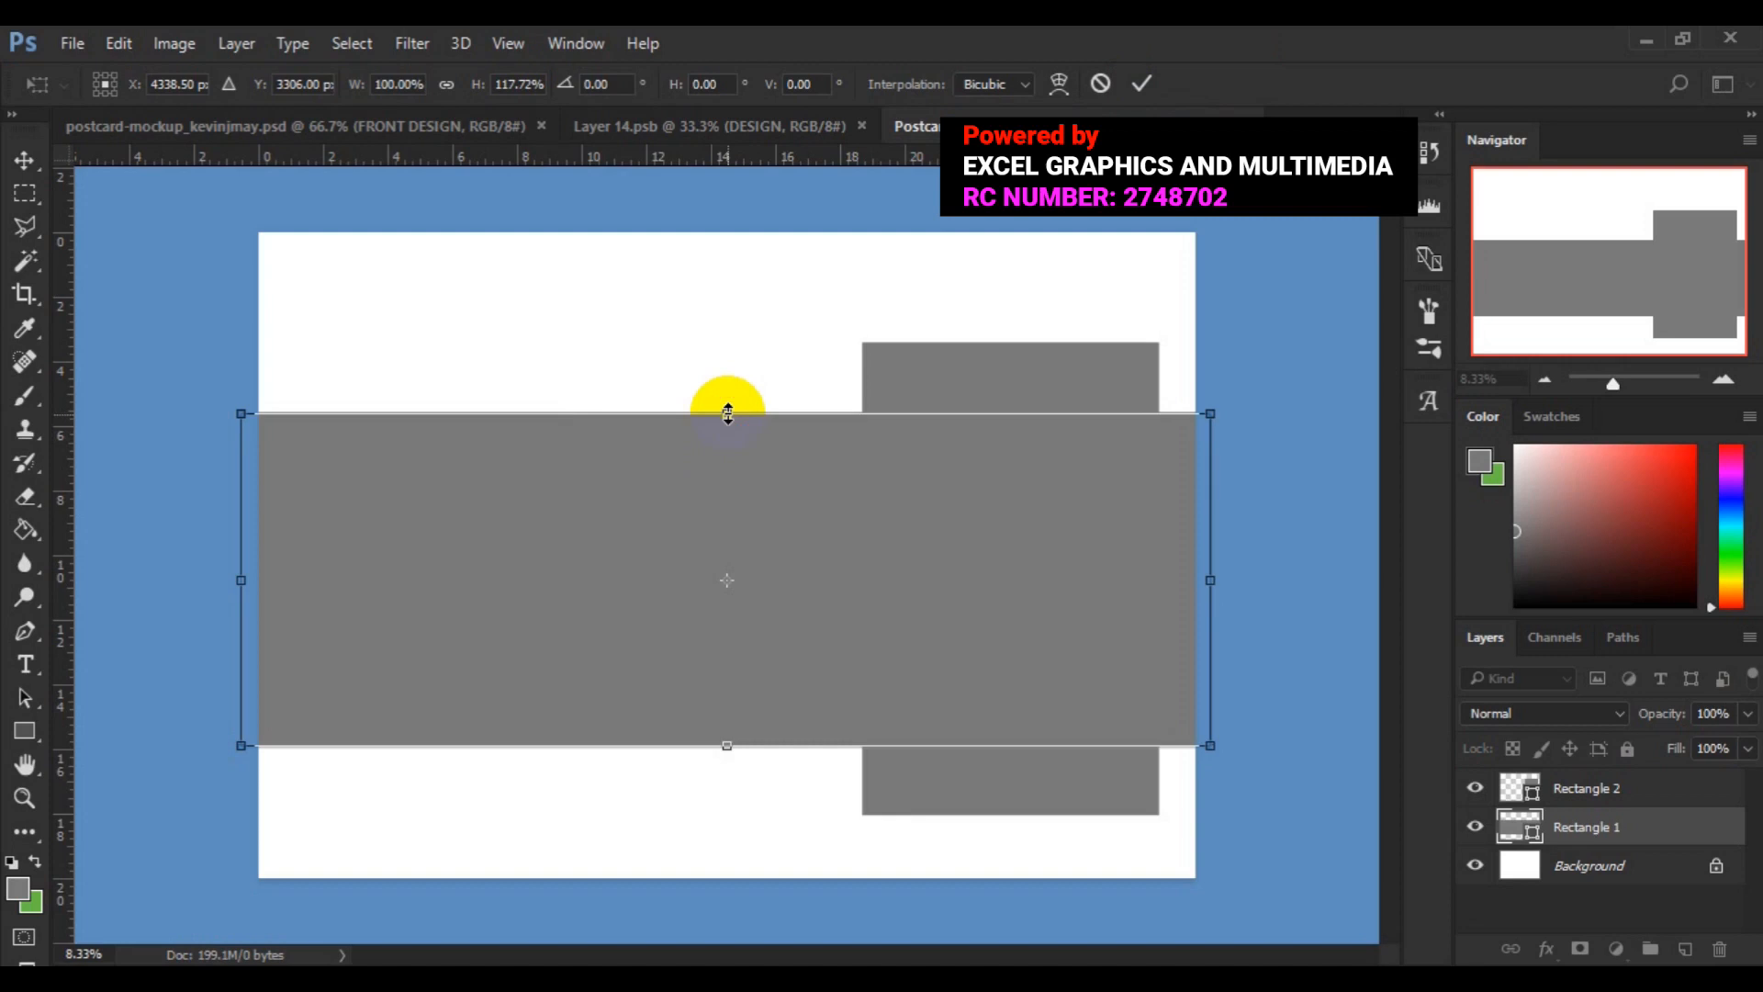
{"action": "left_click", "coordinate": [1142, 84]}
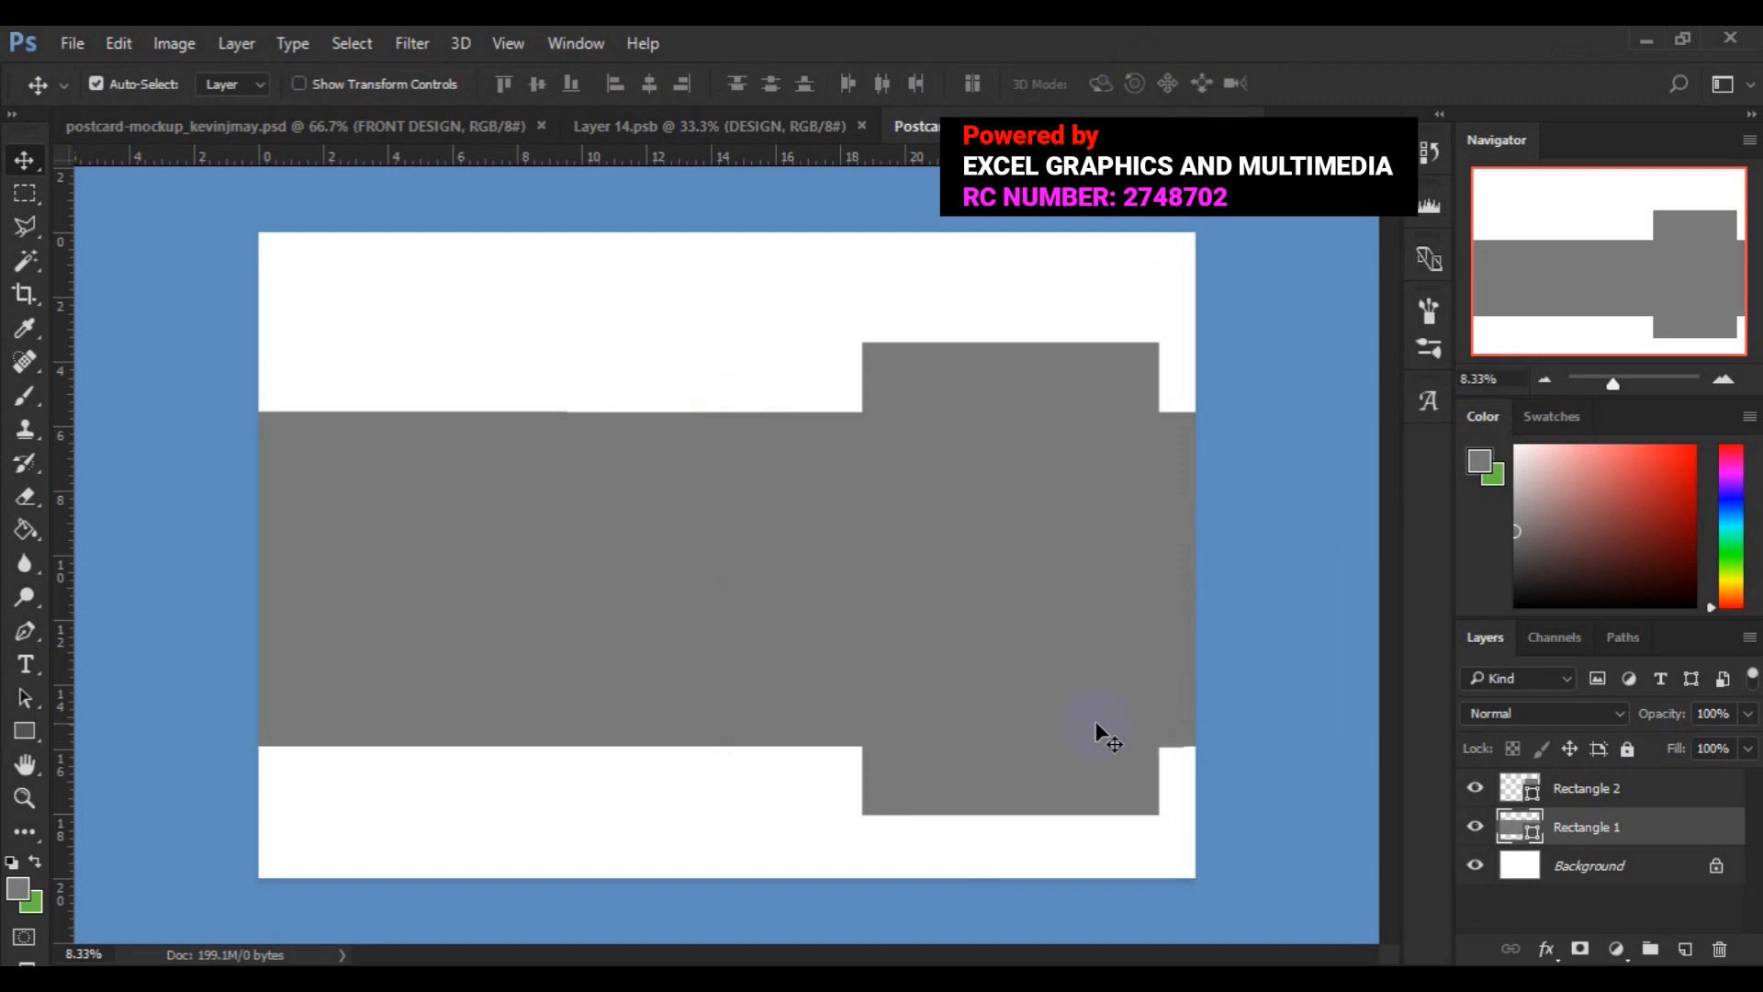
Step: Change the fill color of the upright Rectangle 2 shape to the very dark blue #031319
{"action": "left_click", "coordinate": [1019, 700]}
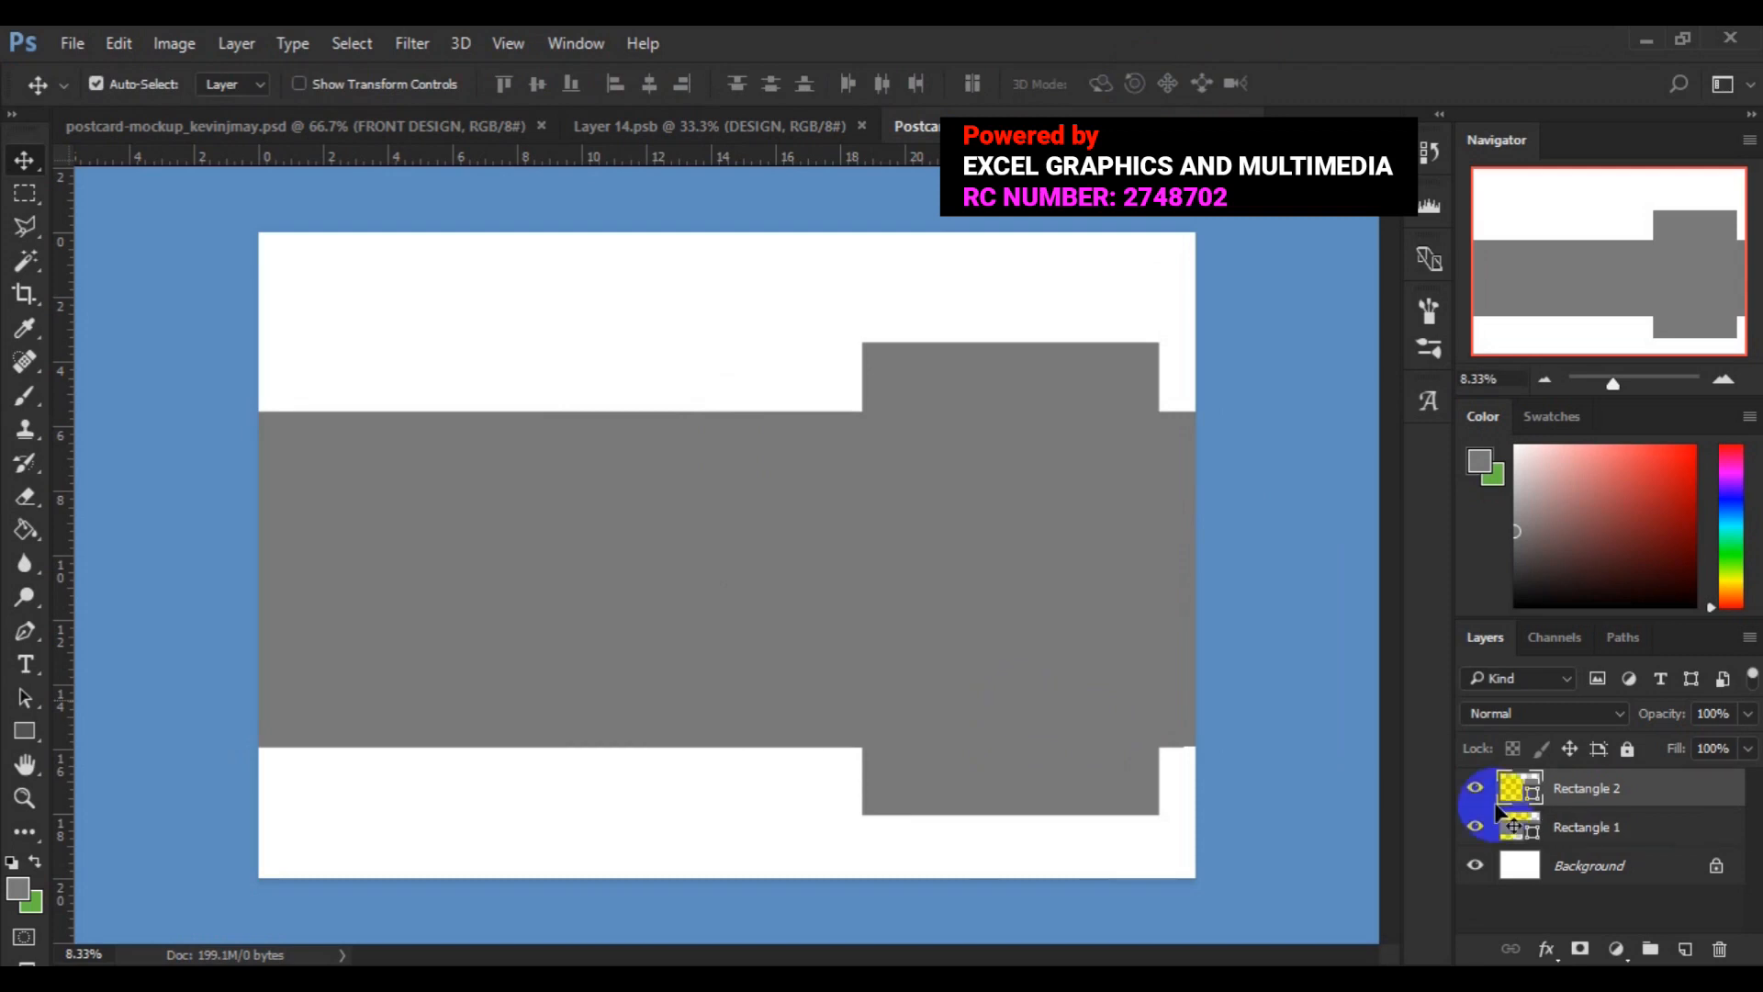
{"action": "left_click", "coordinate": [1533, 796]}
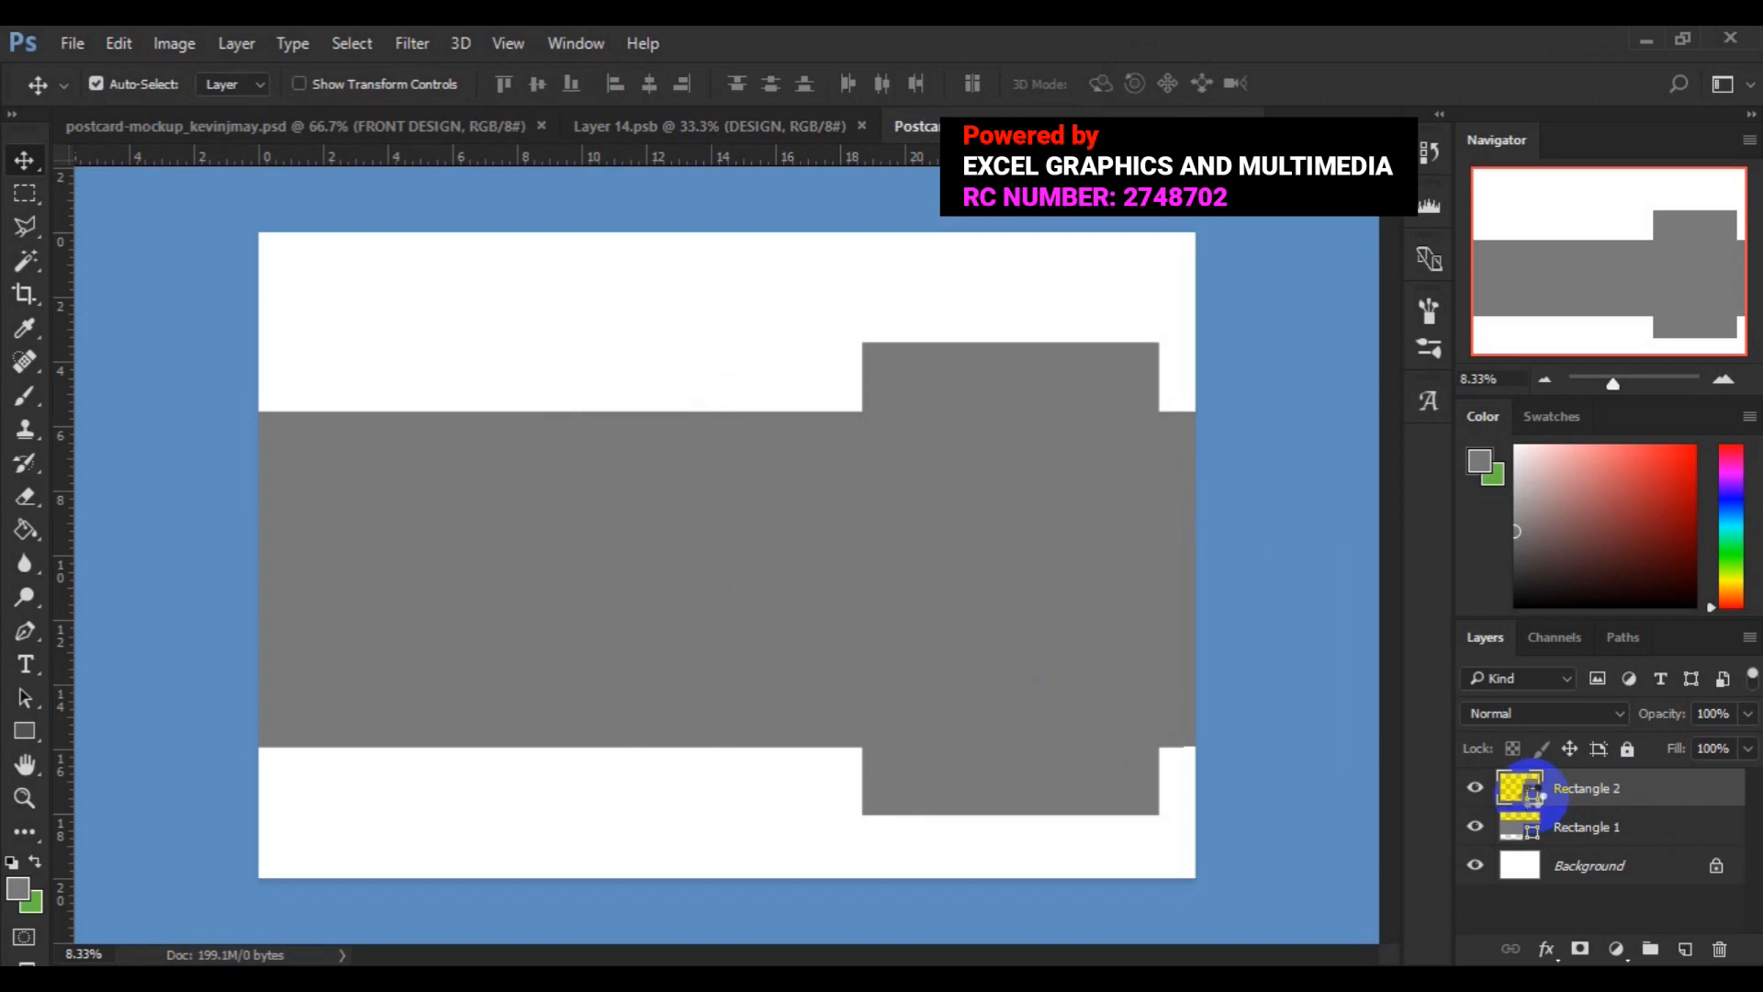
{"action": "double_click", "coordinate": [1532, 795]}
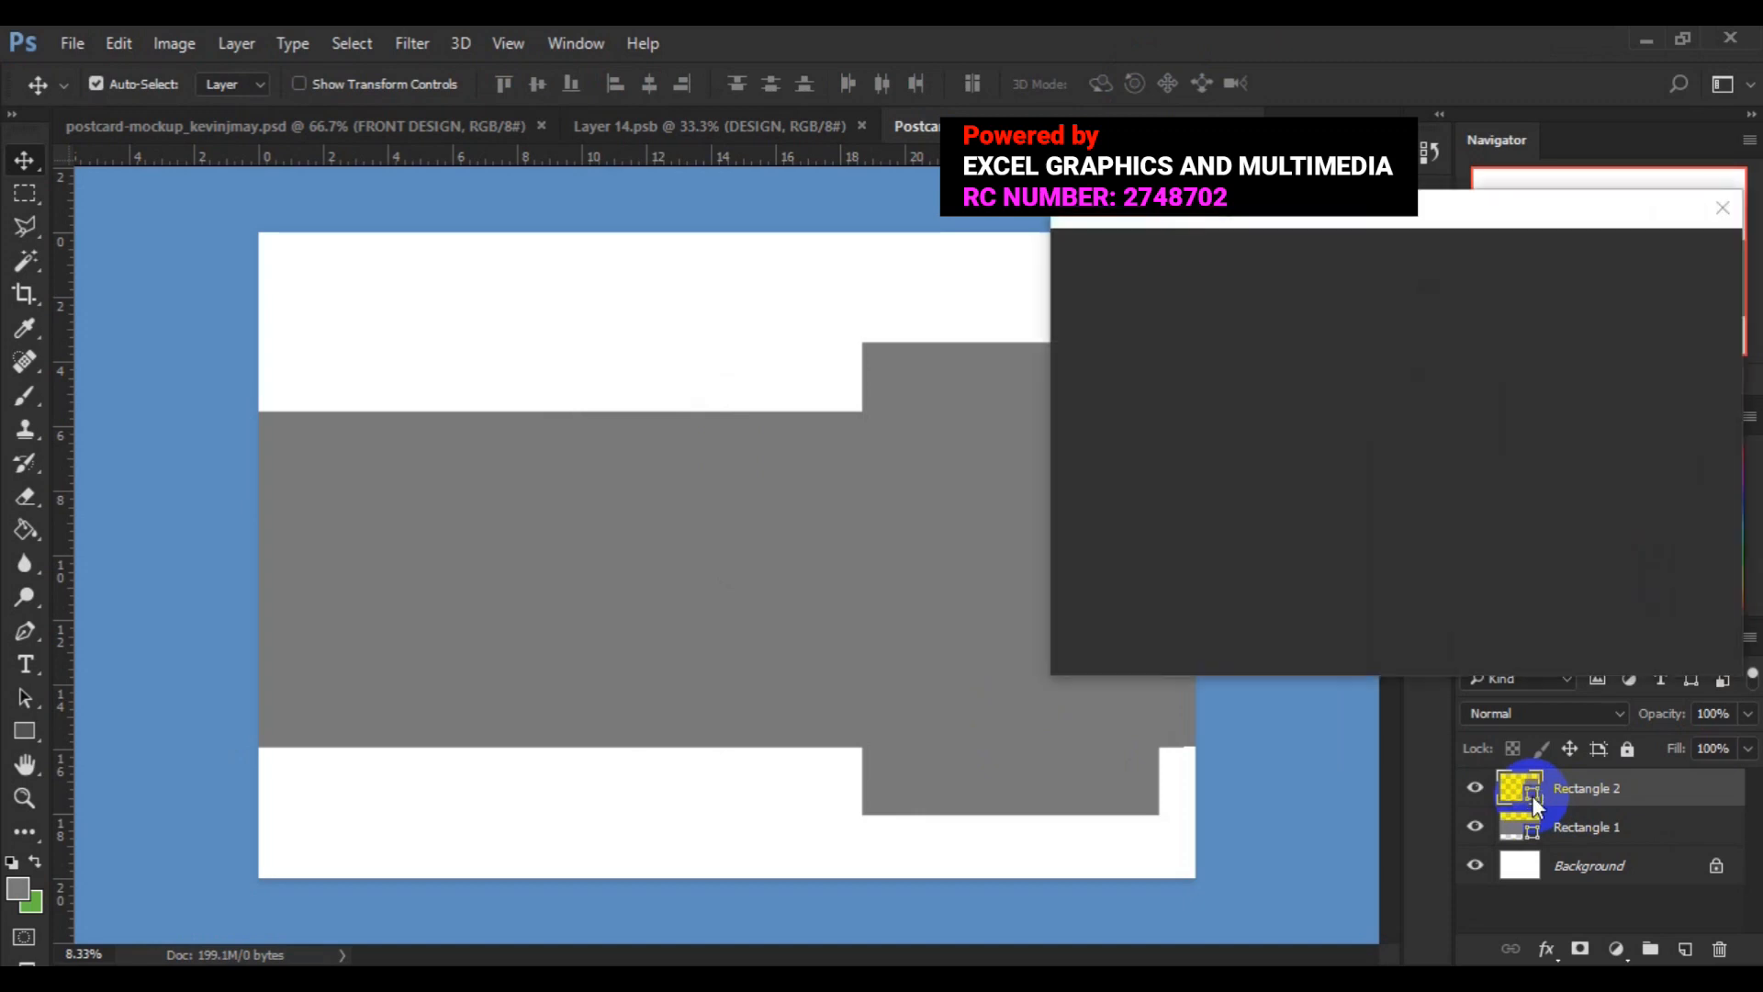
{"action": "left_click", "coordinate": [1430, 421]}
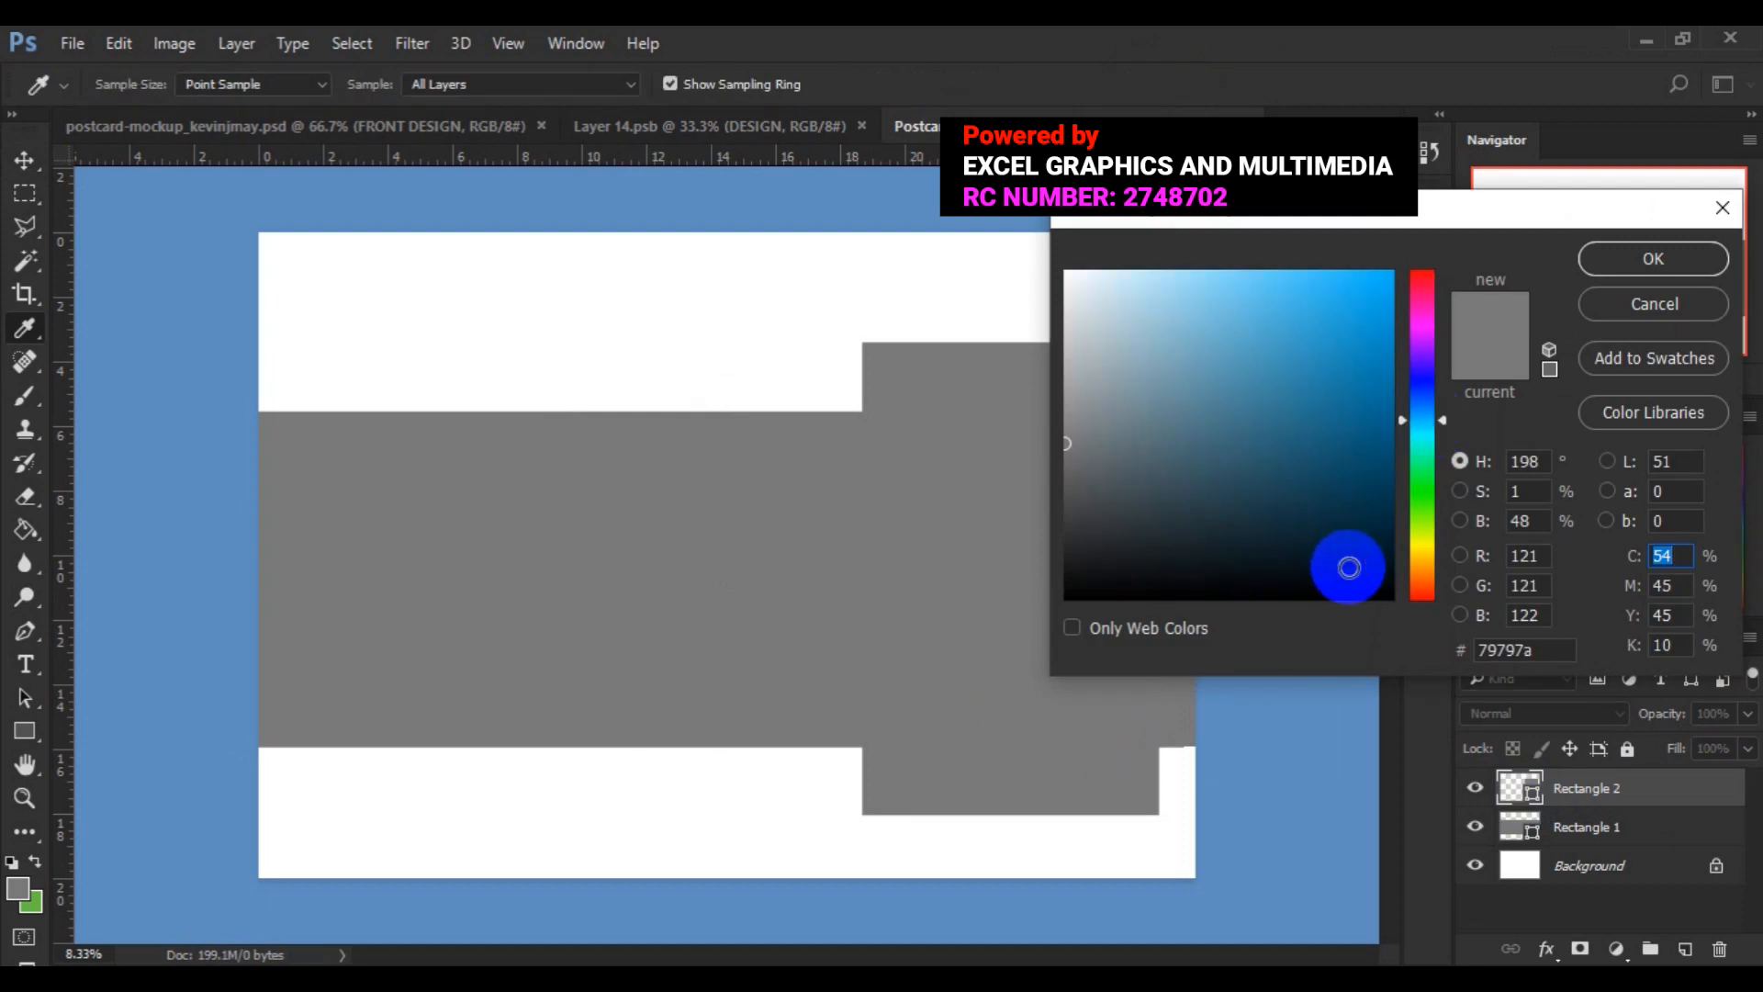
{"action": "left_click", "coordinate": [1348, 567]}
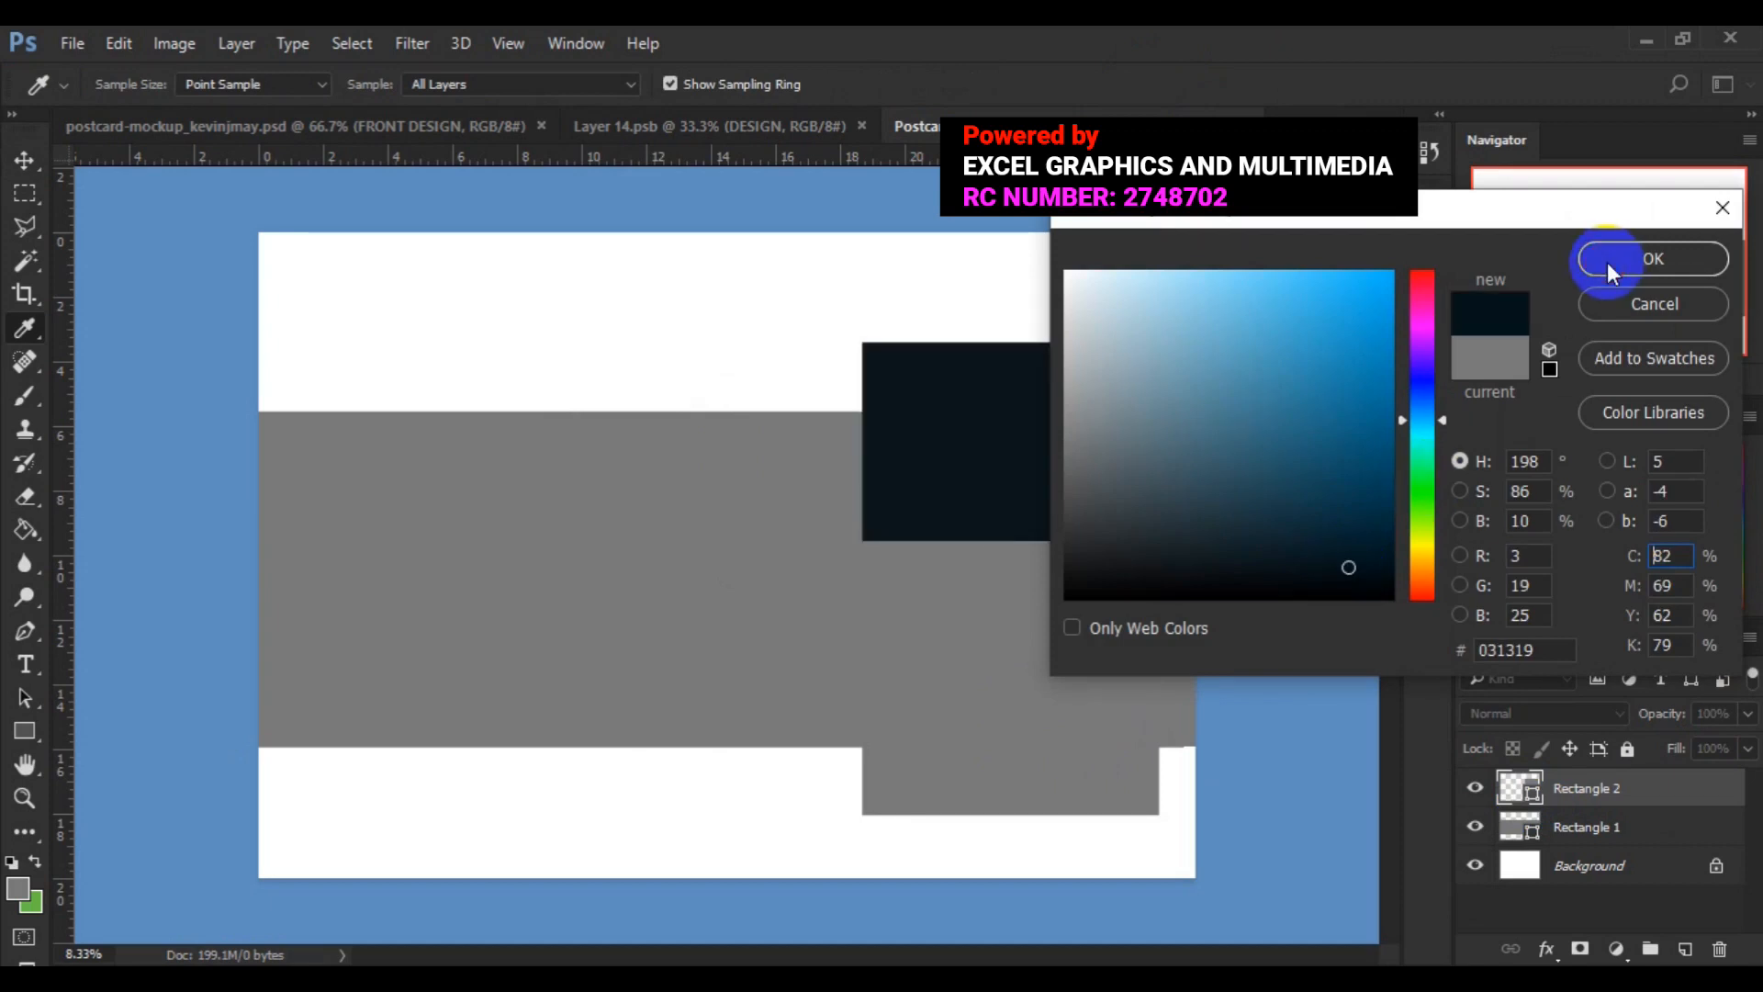
{"action": "left_click", "coordinate": [1607, 262]}
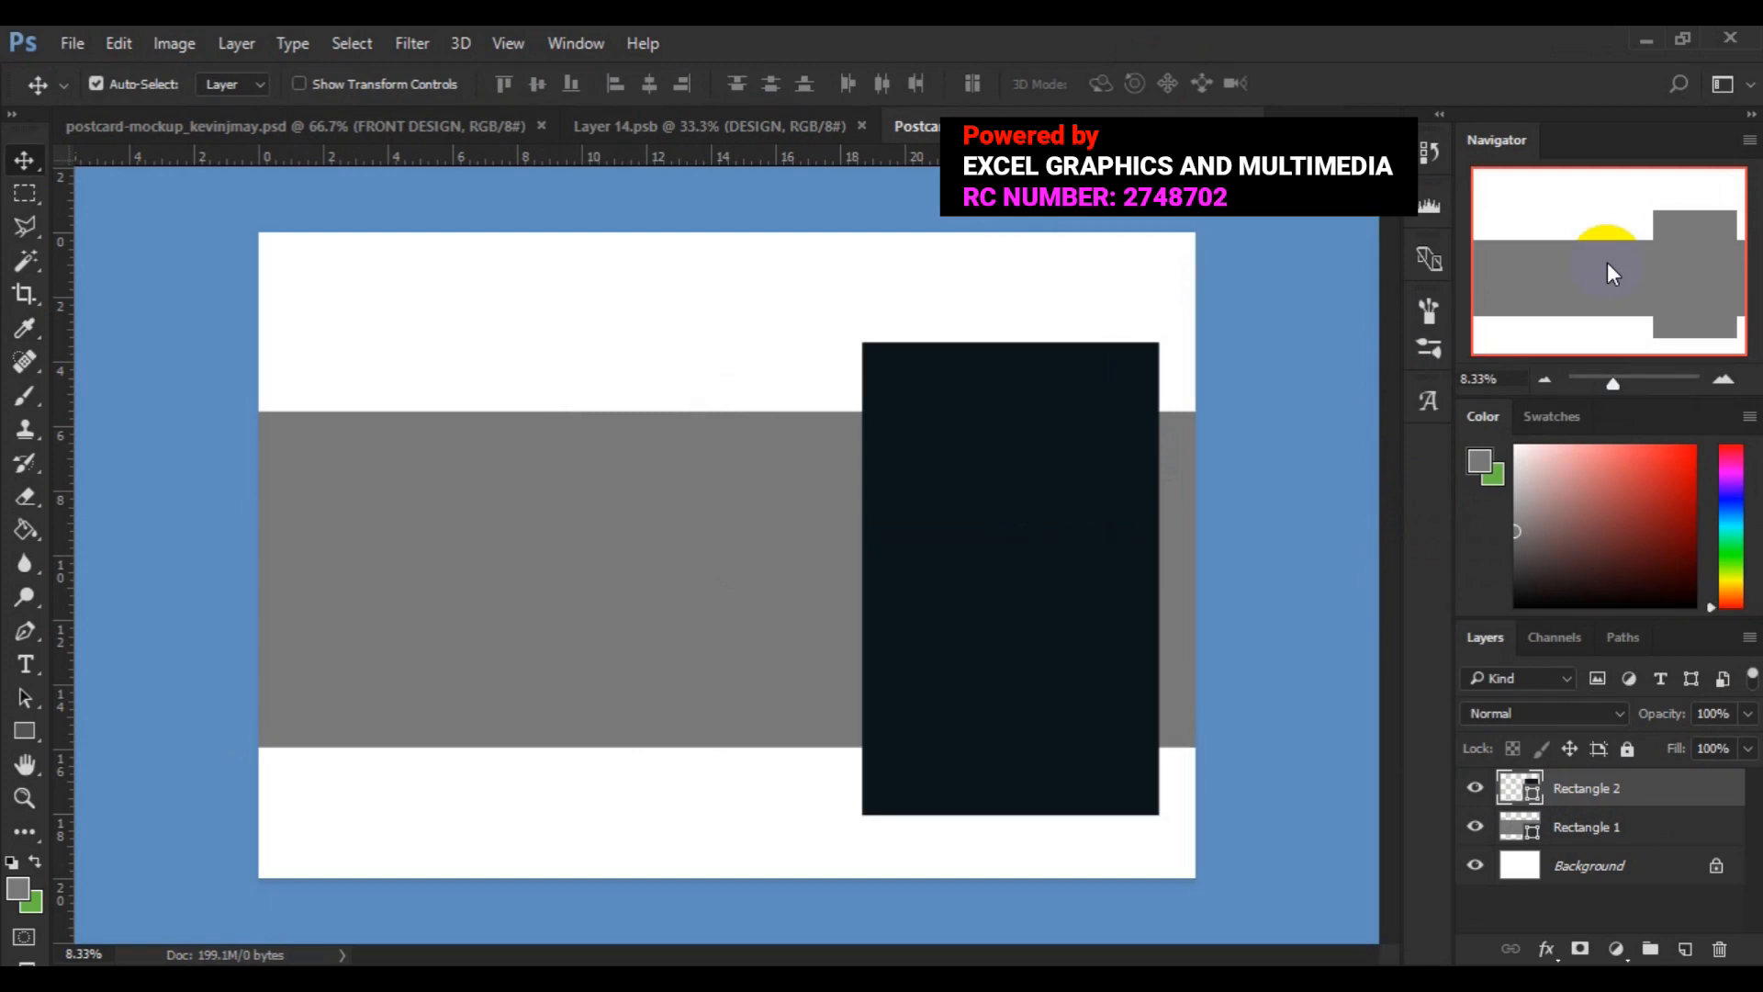
Step: Duplicate the Rectangle 1 layer as "Rectangle 1 copy" within the Postcard Design document
{"action": "left_click", "coordinate": [1419, 378]}
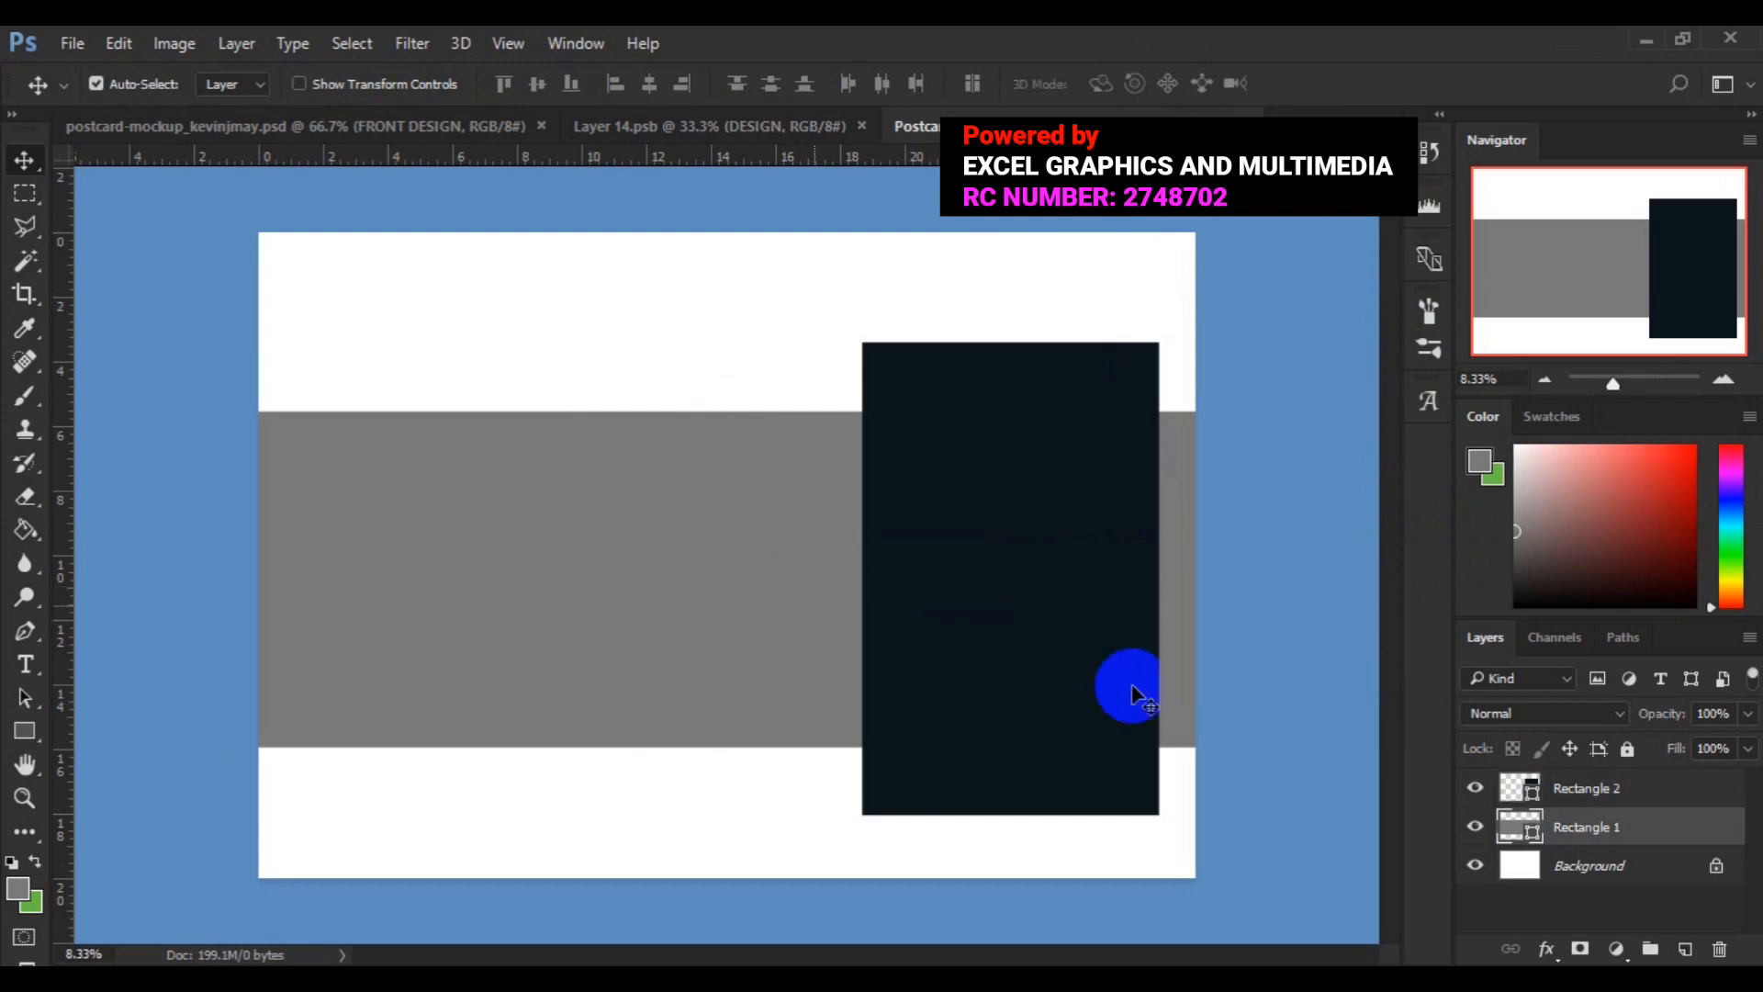
{"action": "left_click", "coordinate": [1579, 841]}
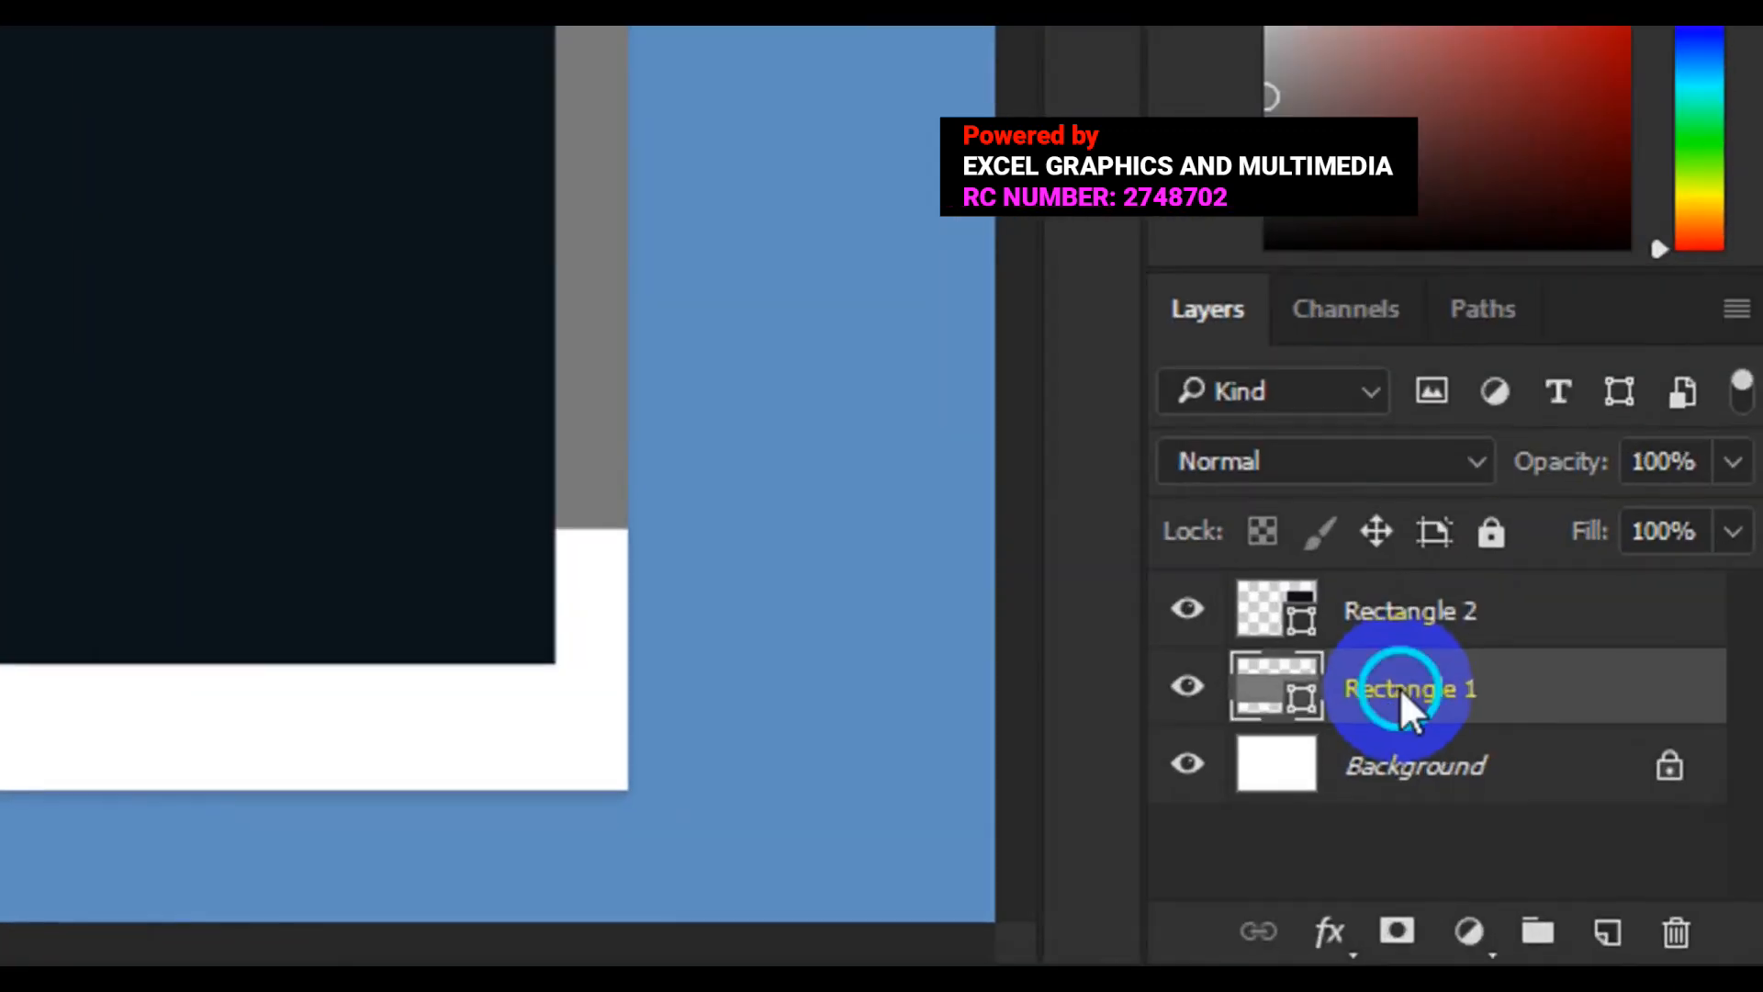
{"action": "right_click", "coordinate": [1401, 694]}
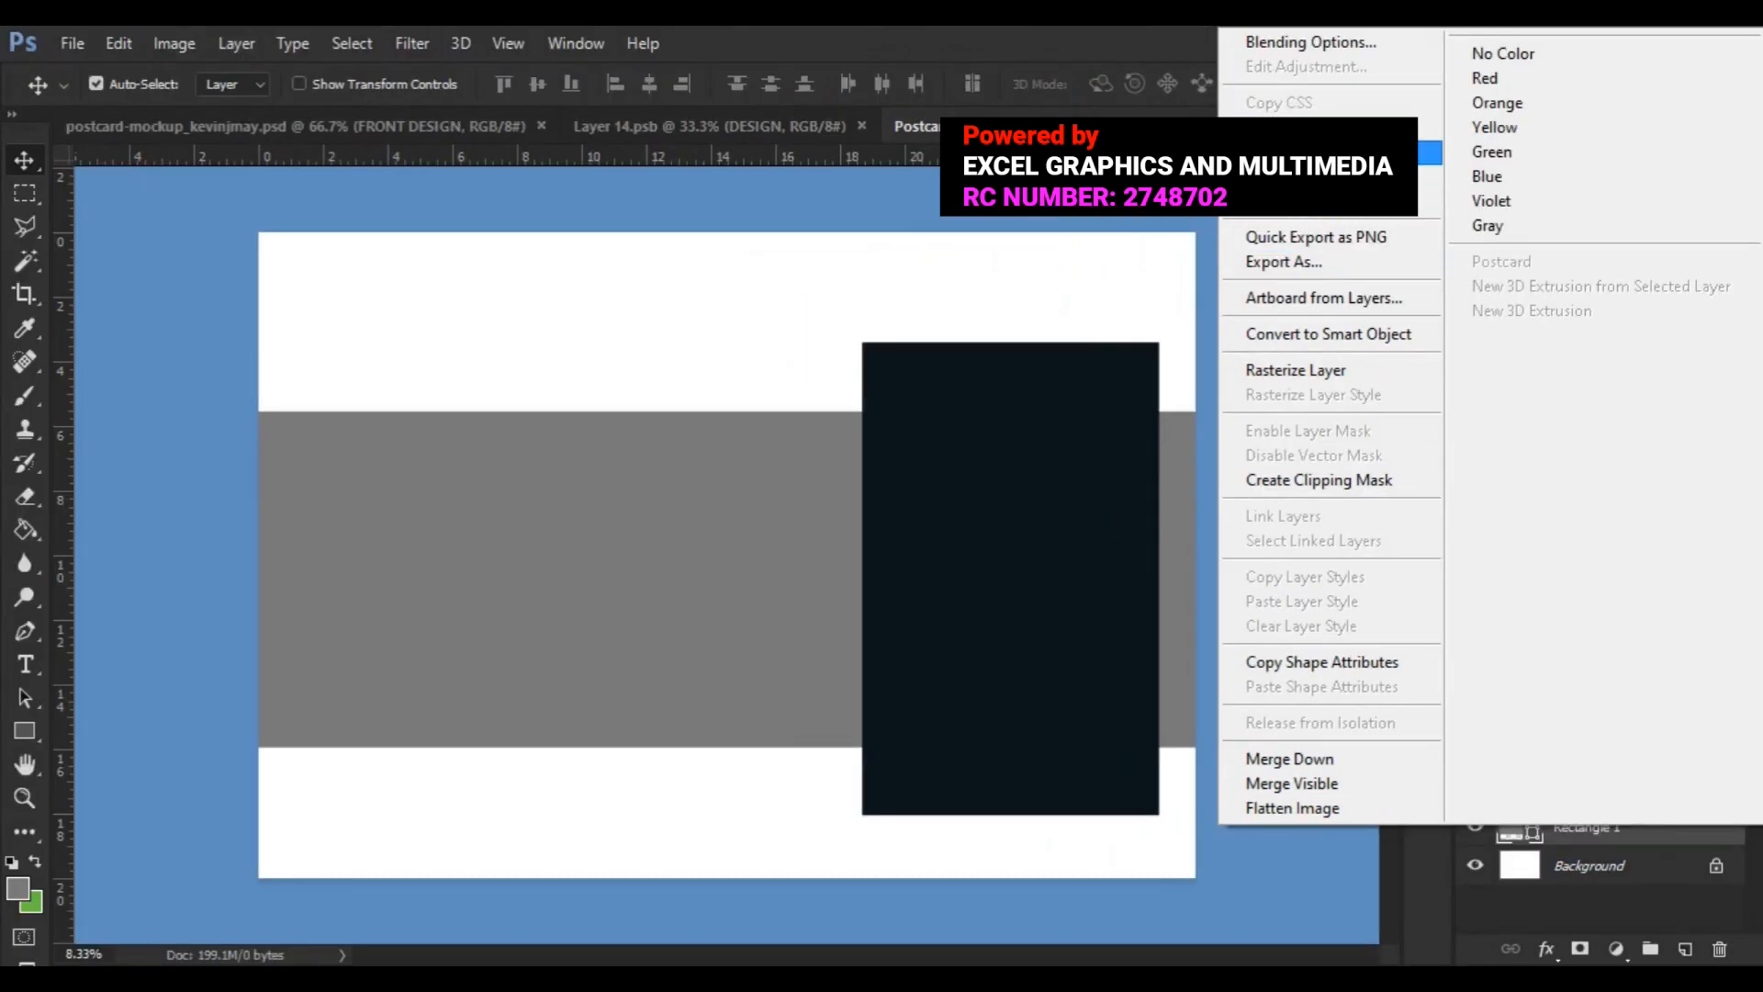
{"action": "left_click", "coordinate": [1331, 152]}
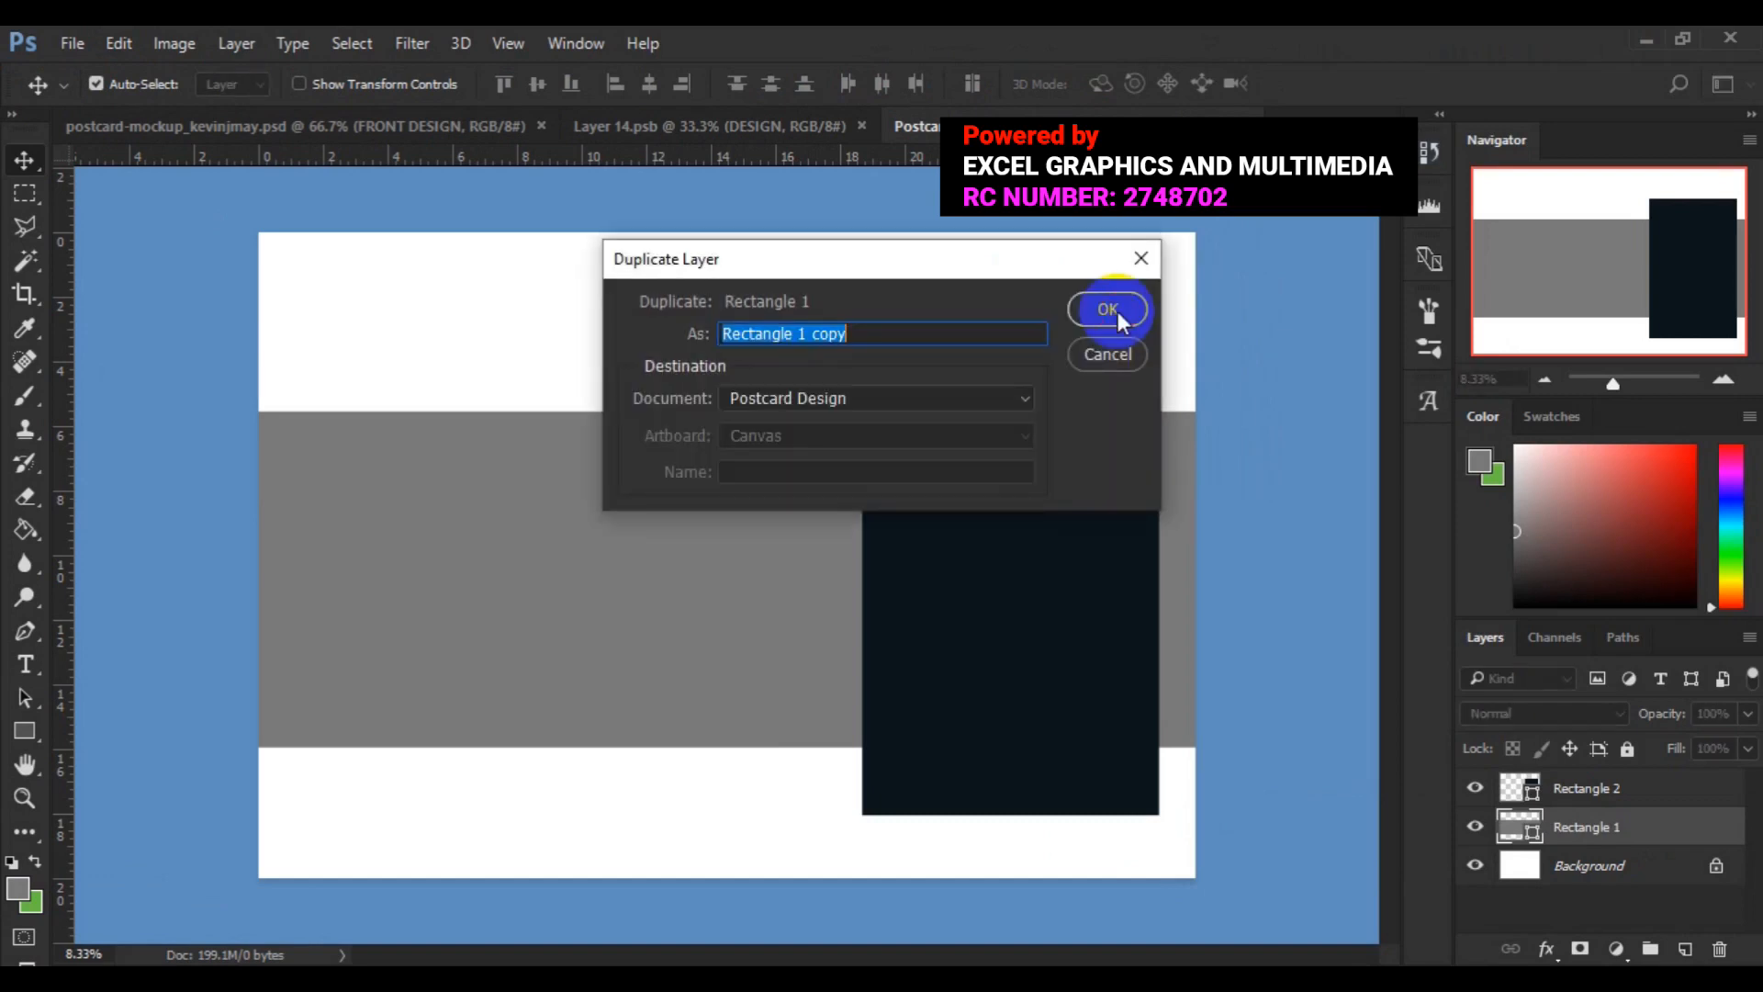
{"action": "left_click", "coordinate": [1116, 311]}
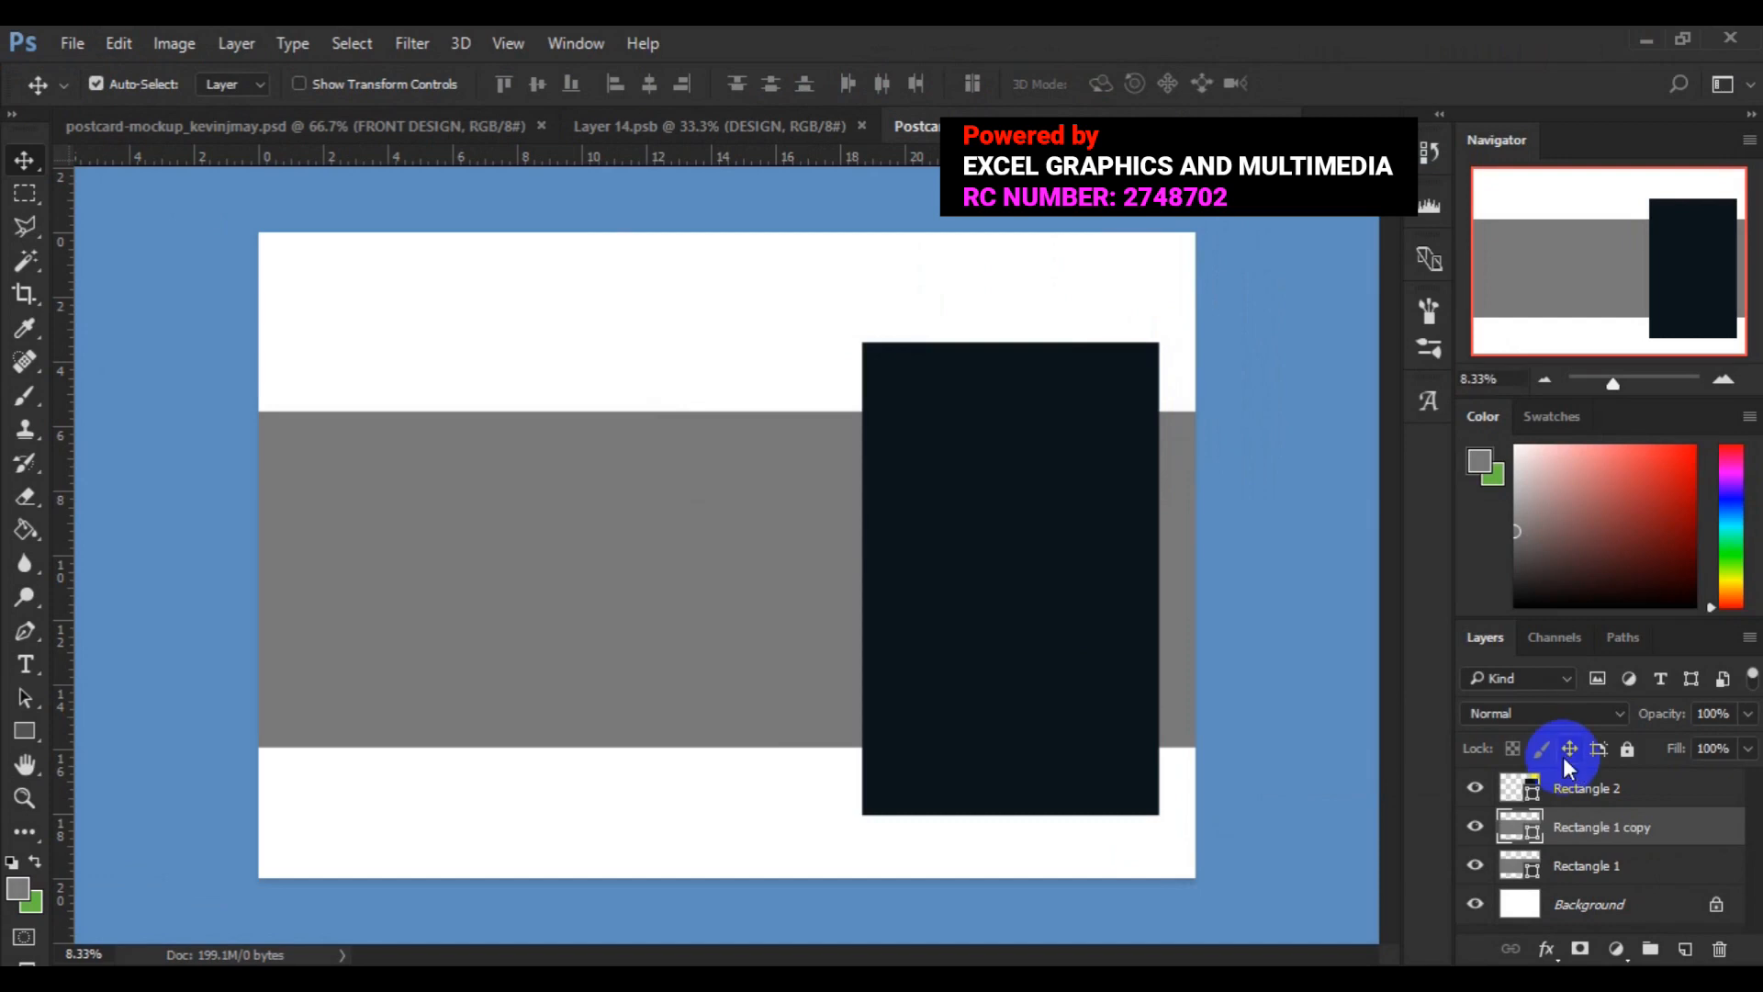
Step: Reduce the height of the duplicated band from its centre to about 91.5% with Free Transform and apply it
{"action": "key", "text": "ctrl+t"}
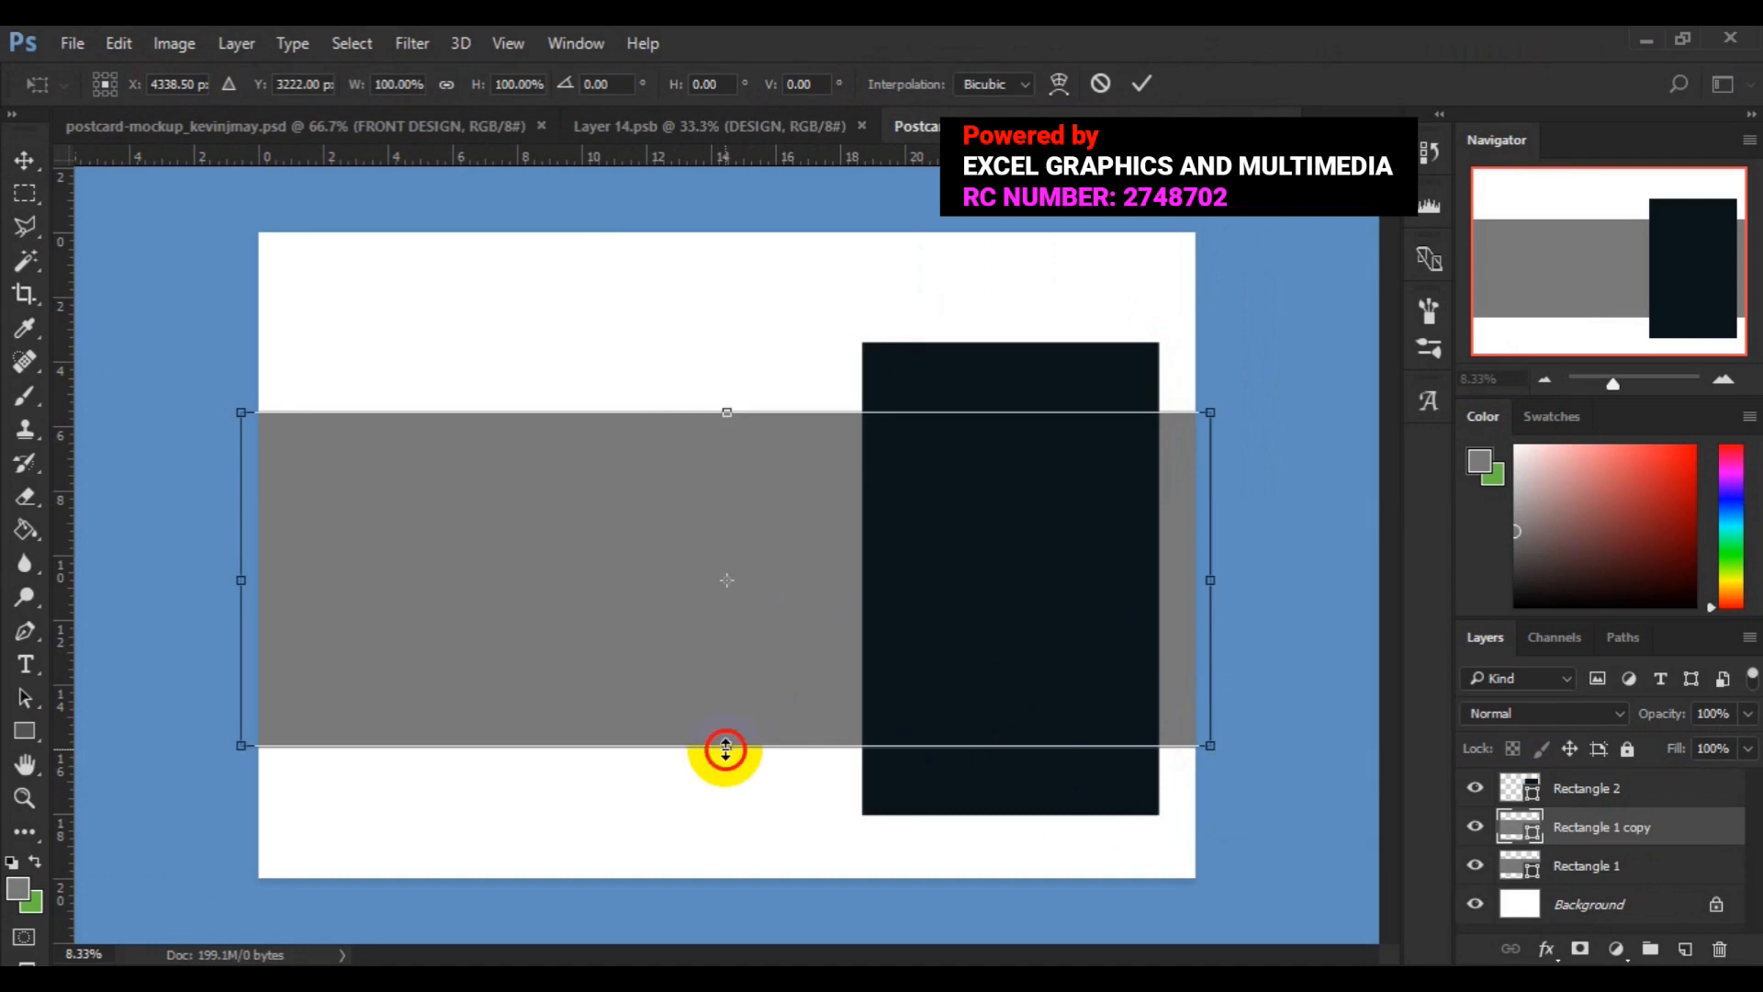
{"action": "left_click_drag", "start_coordinate": [725, 746], "coordinate": [723, 734]}
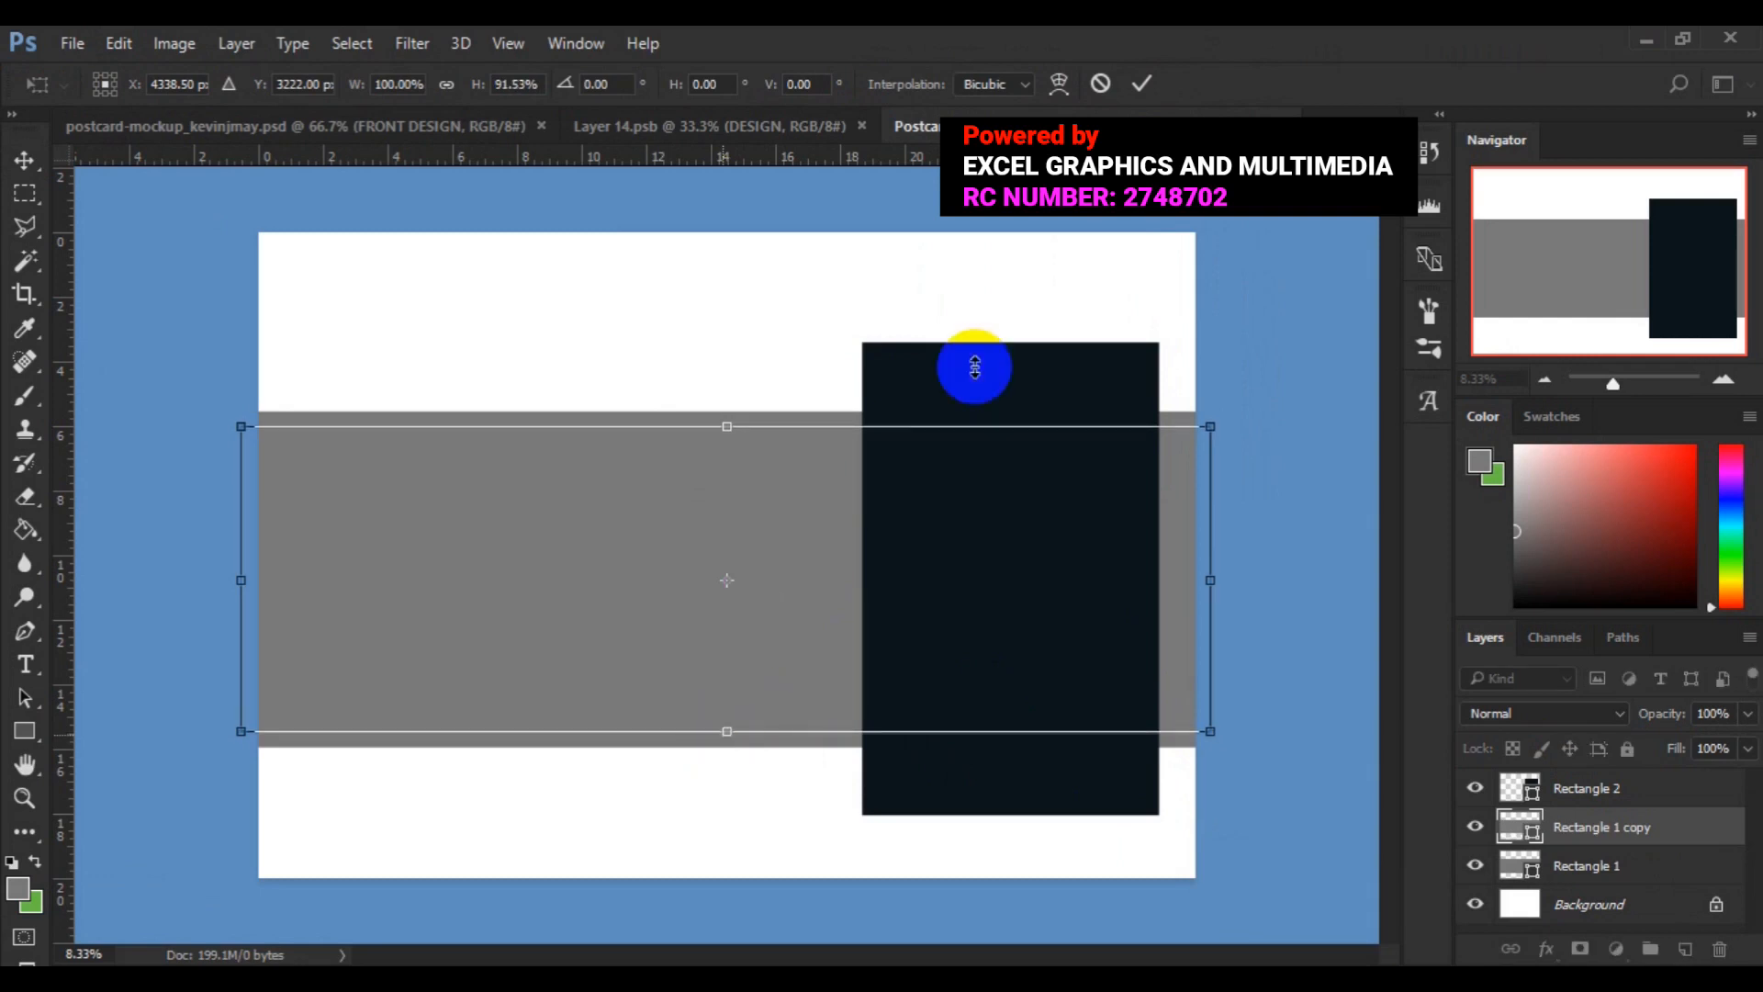
{"action": "left_click", "coordinate": [1143, 84]}
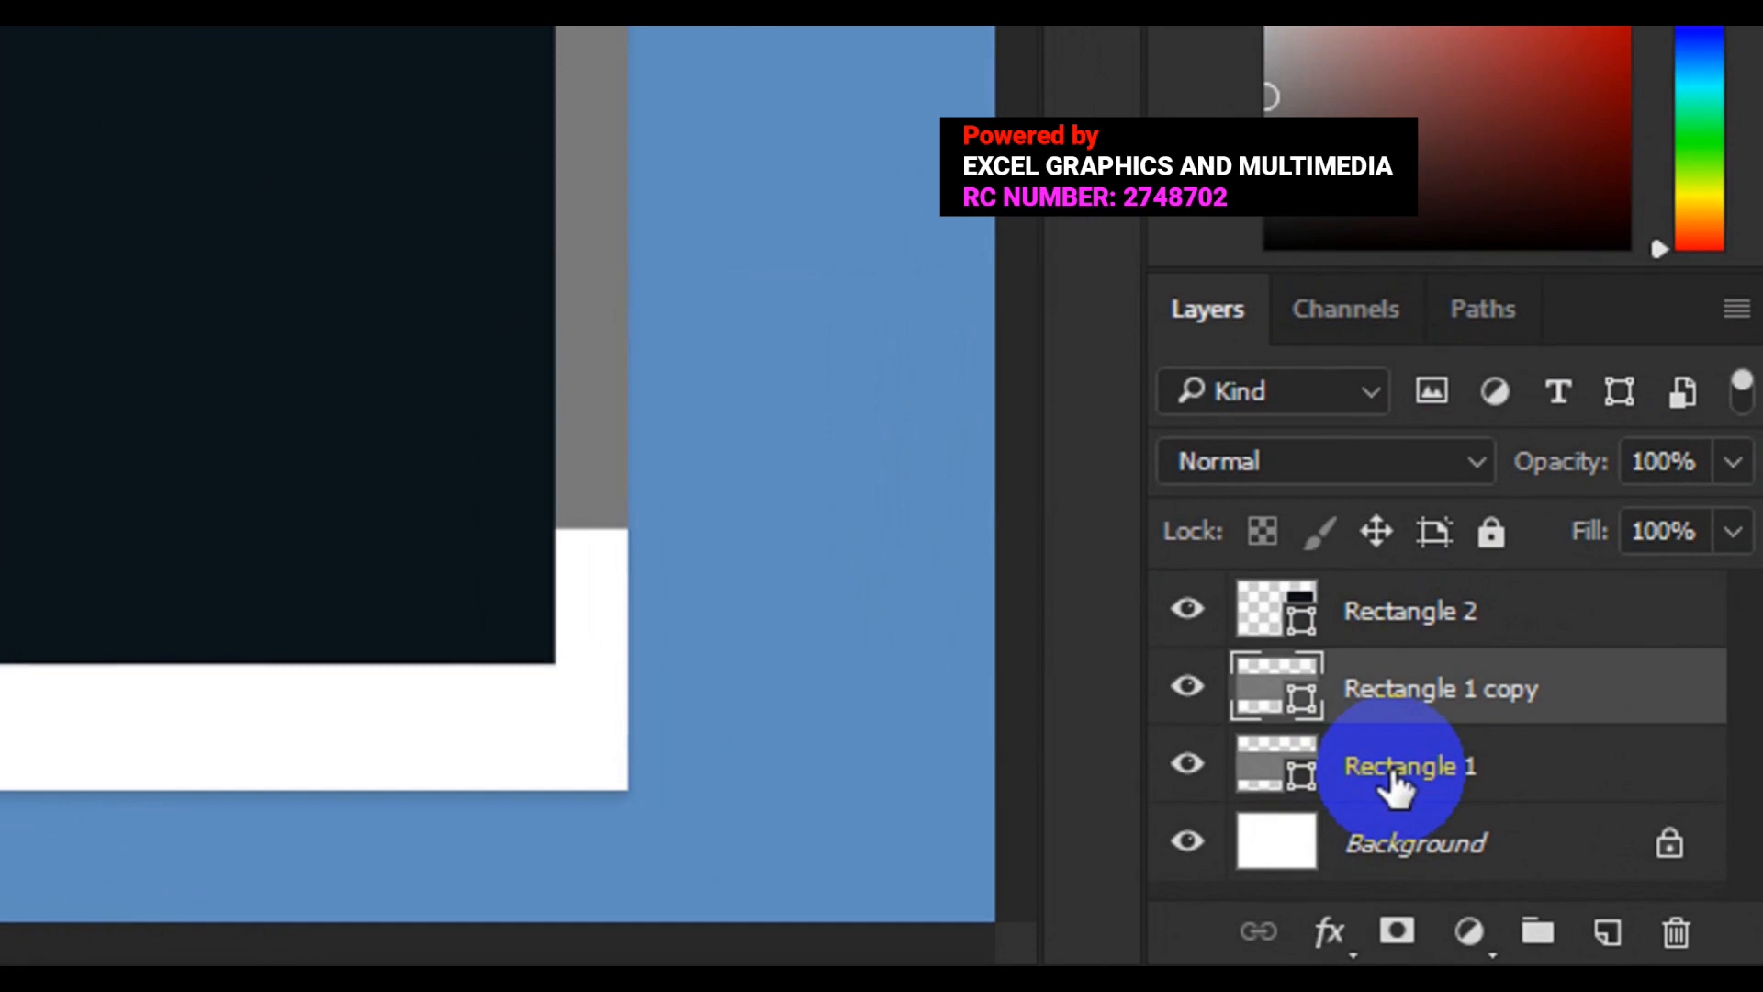
Step: Remove the fill from the original Rectangle 1 band shape
{"action": "left_click", "coordinate": [1394, 781]}
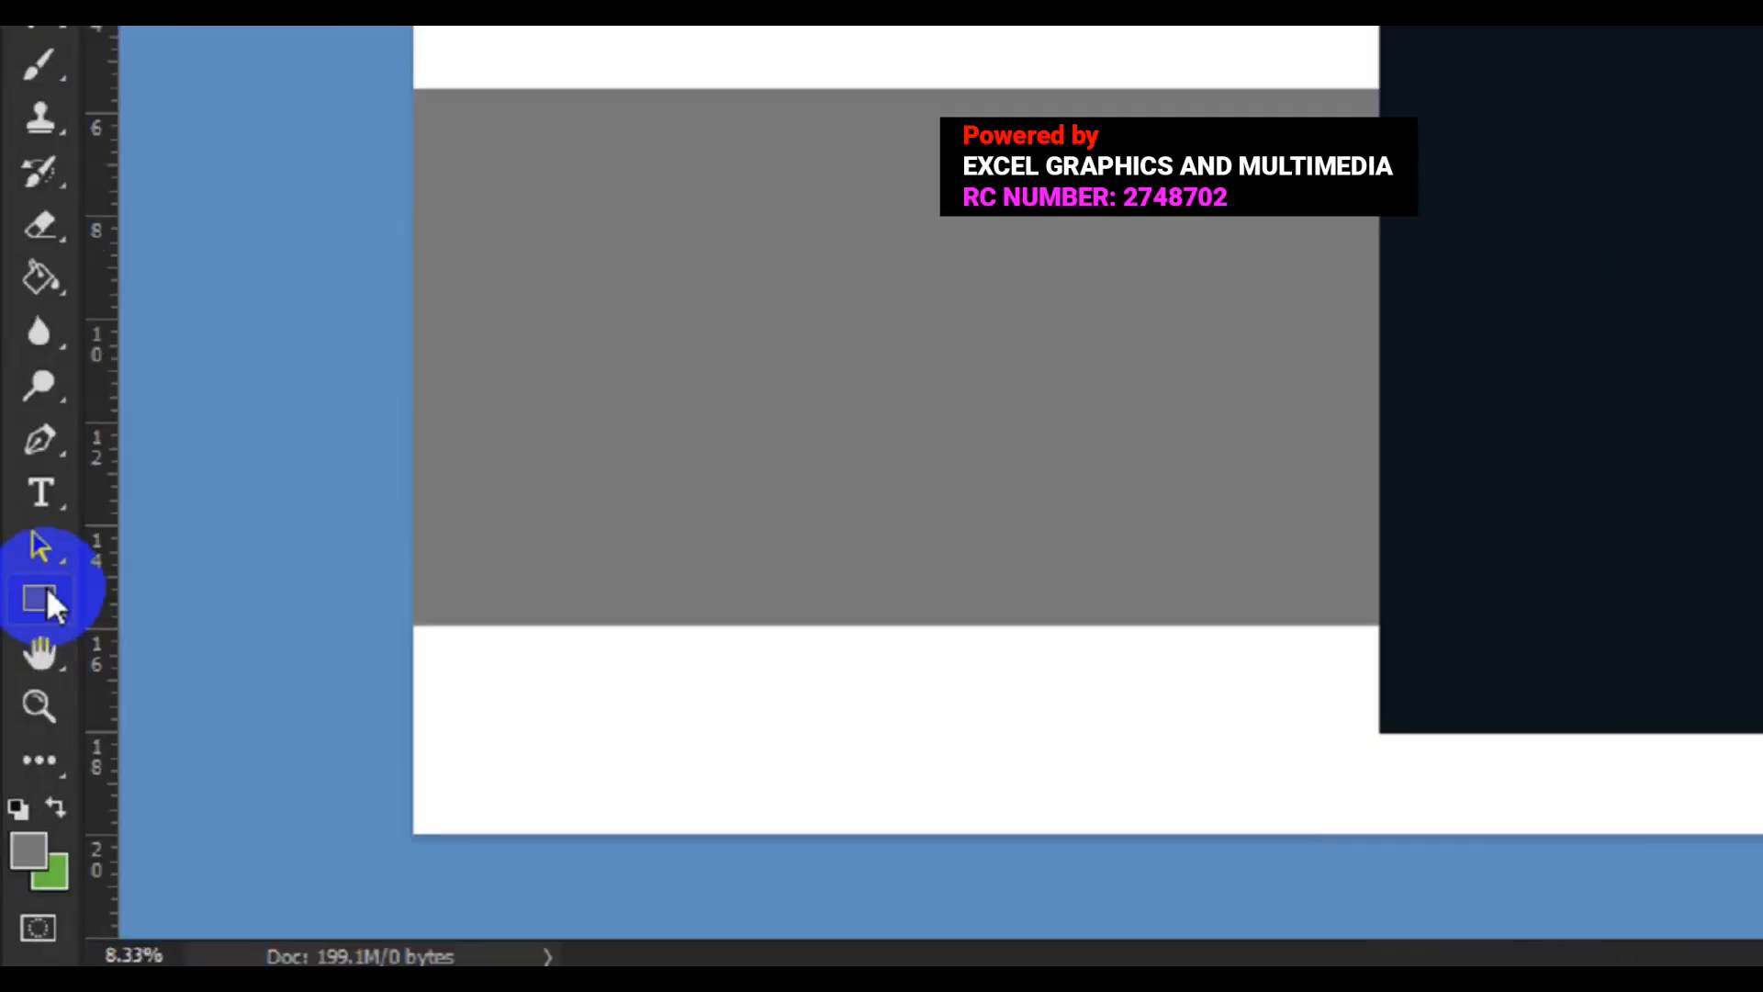
{"action": "left_click", "coordinate": [26, 731]}
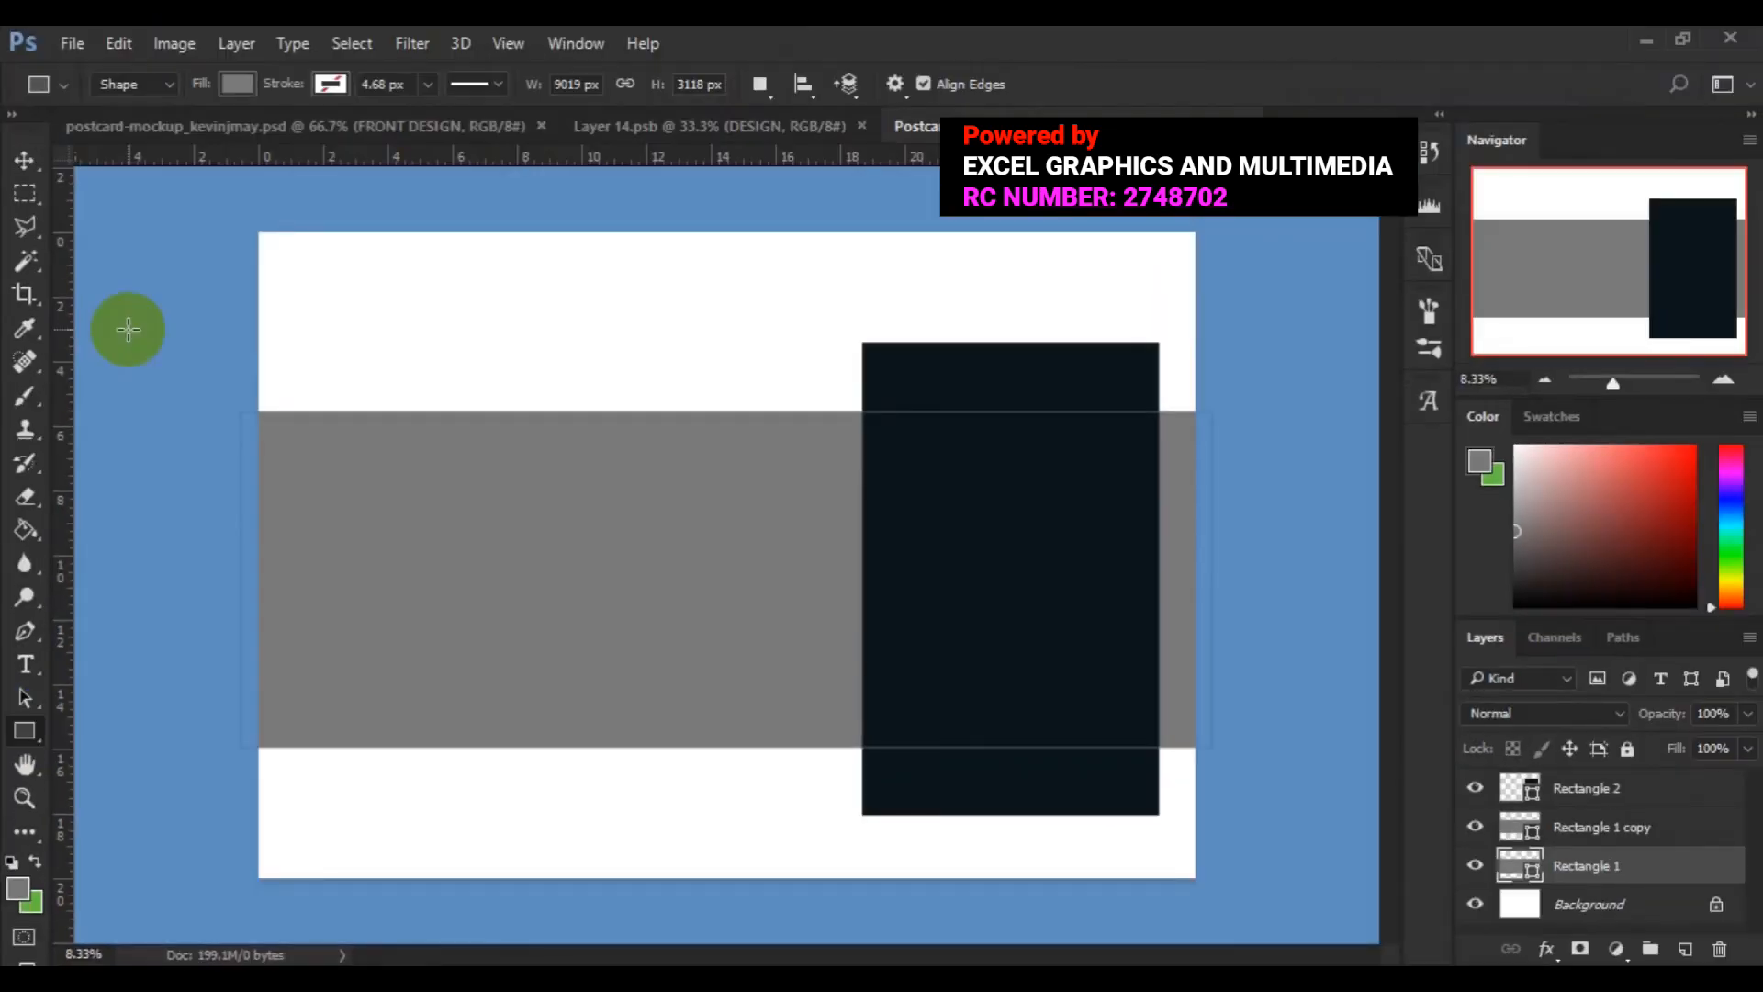
{"action": "left_click", "coordinate": [243, 85]}
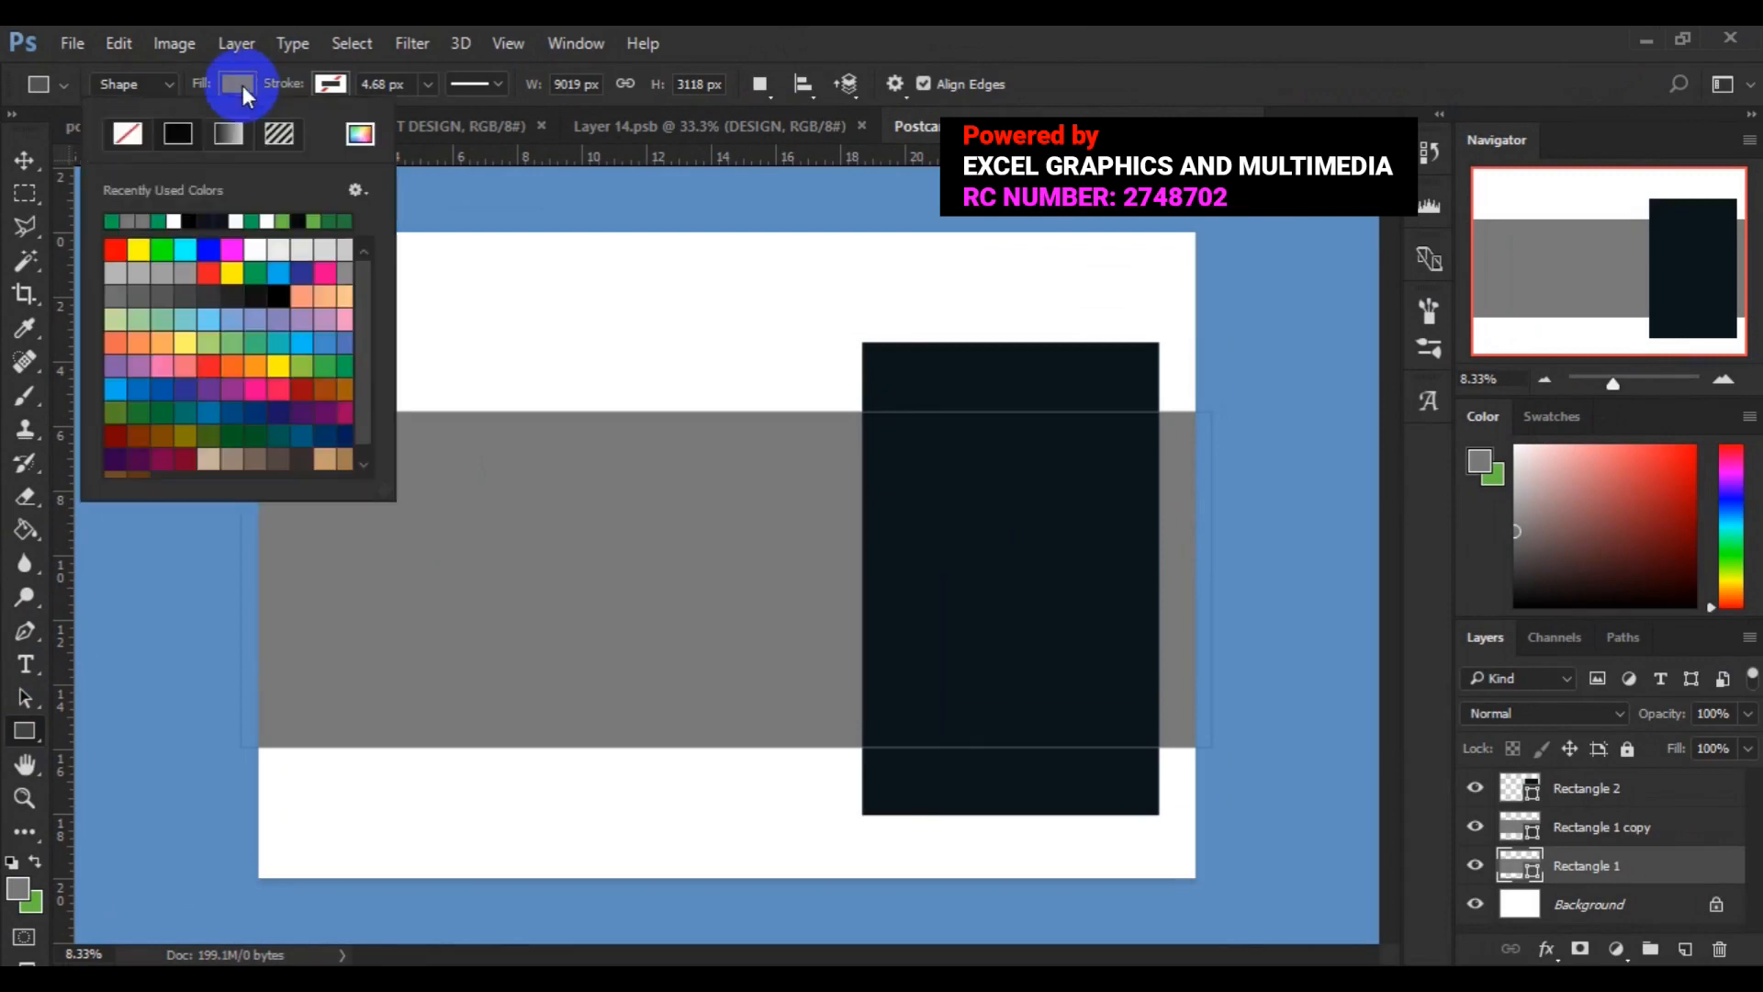
{"action": "left_click", "coordinate": [128, 135]}
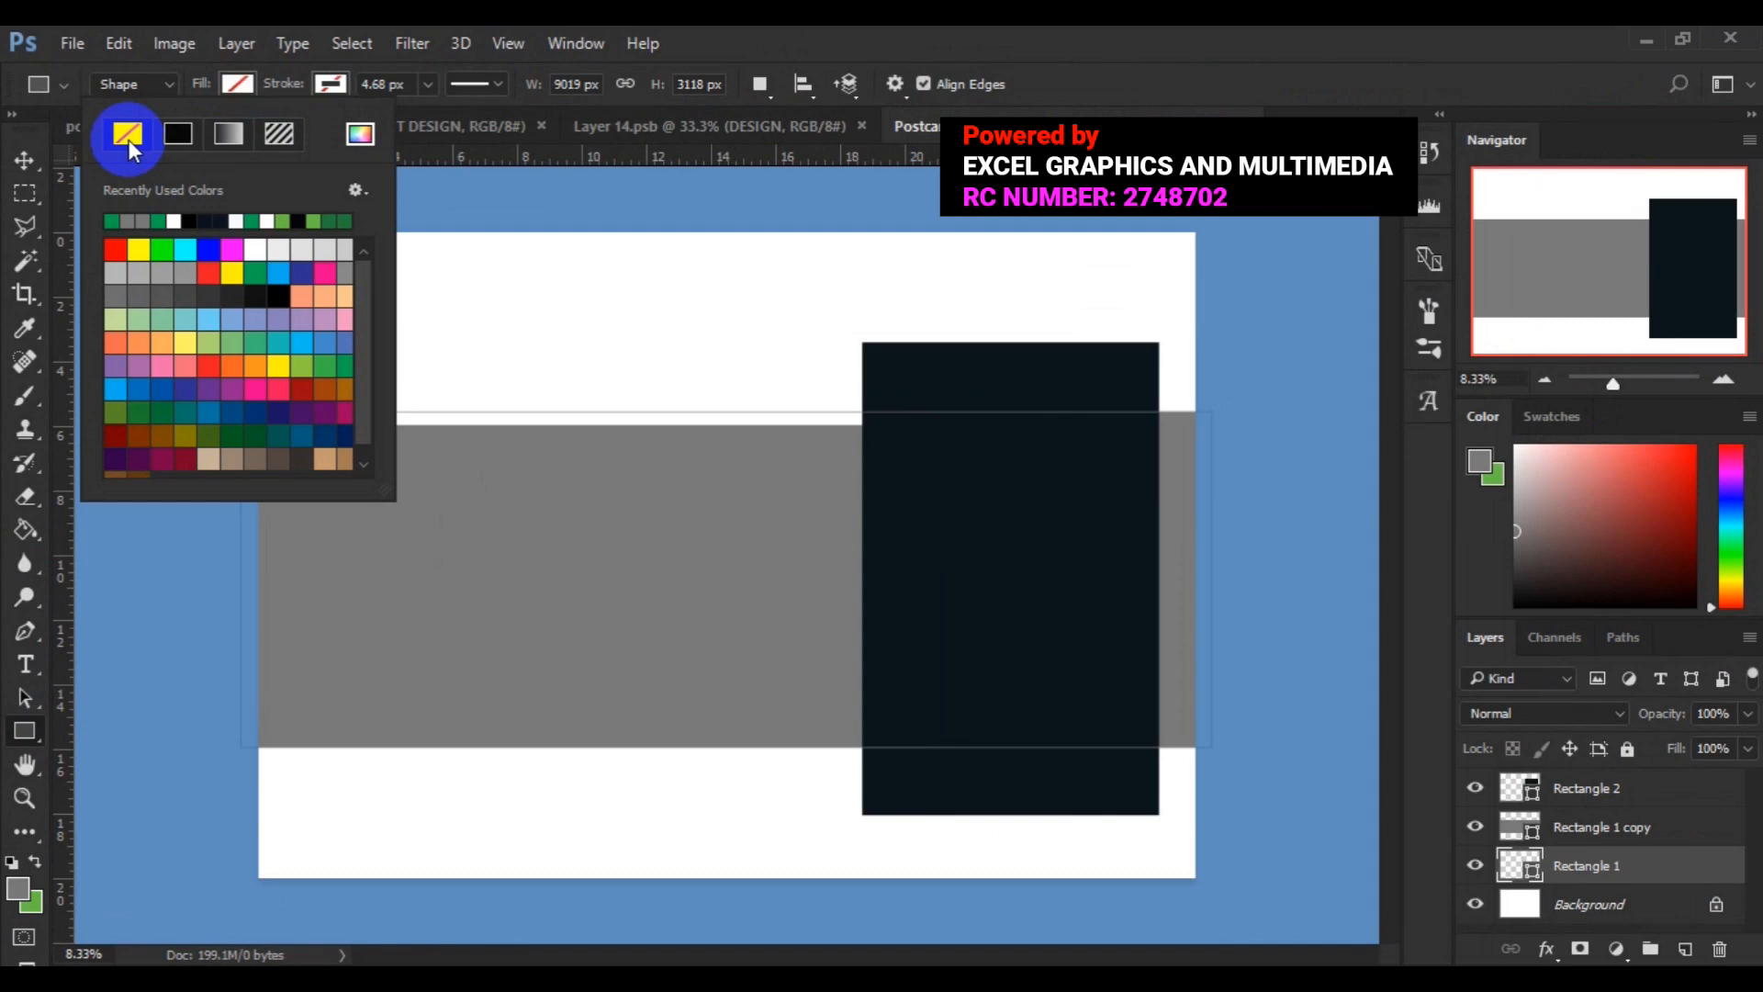
Step: Give the Rectangle 1 shape a green stroke (83% C, 7% M, 96% Y, 1% K) with a width of 12.87 px
{"action": "left_click", "coordinate": [331, 83]}
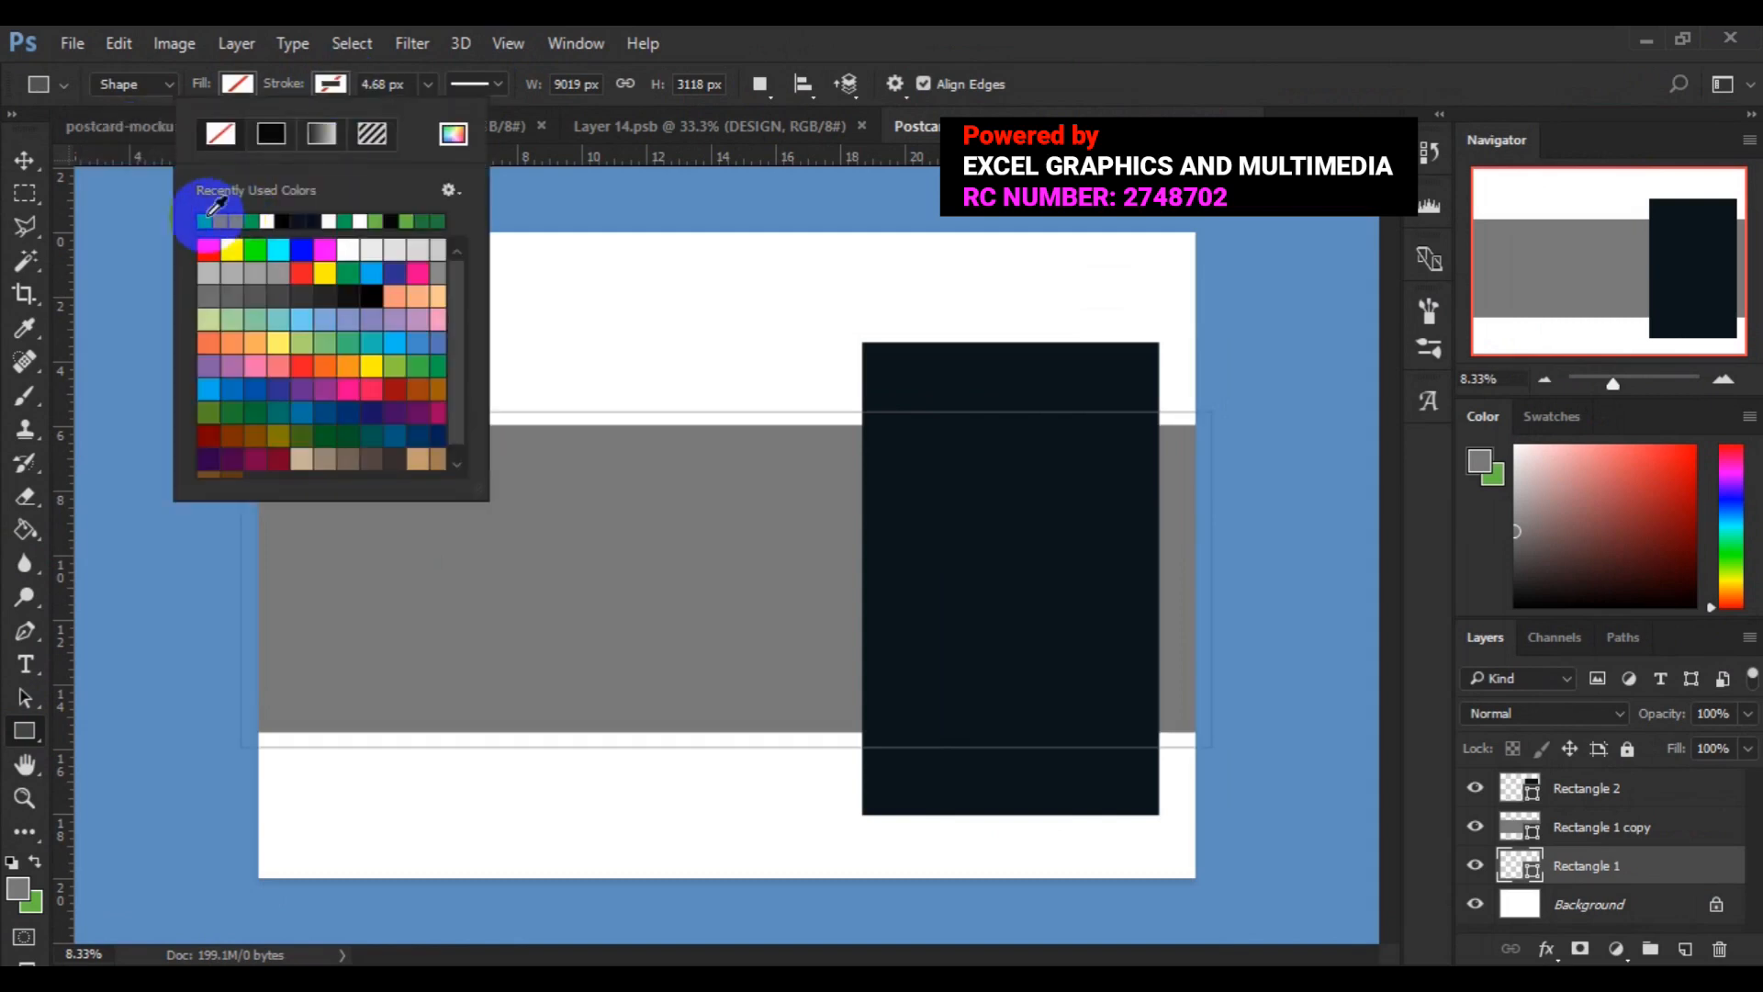
{"action": "left_click", "coordinate": [205, 220]}
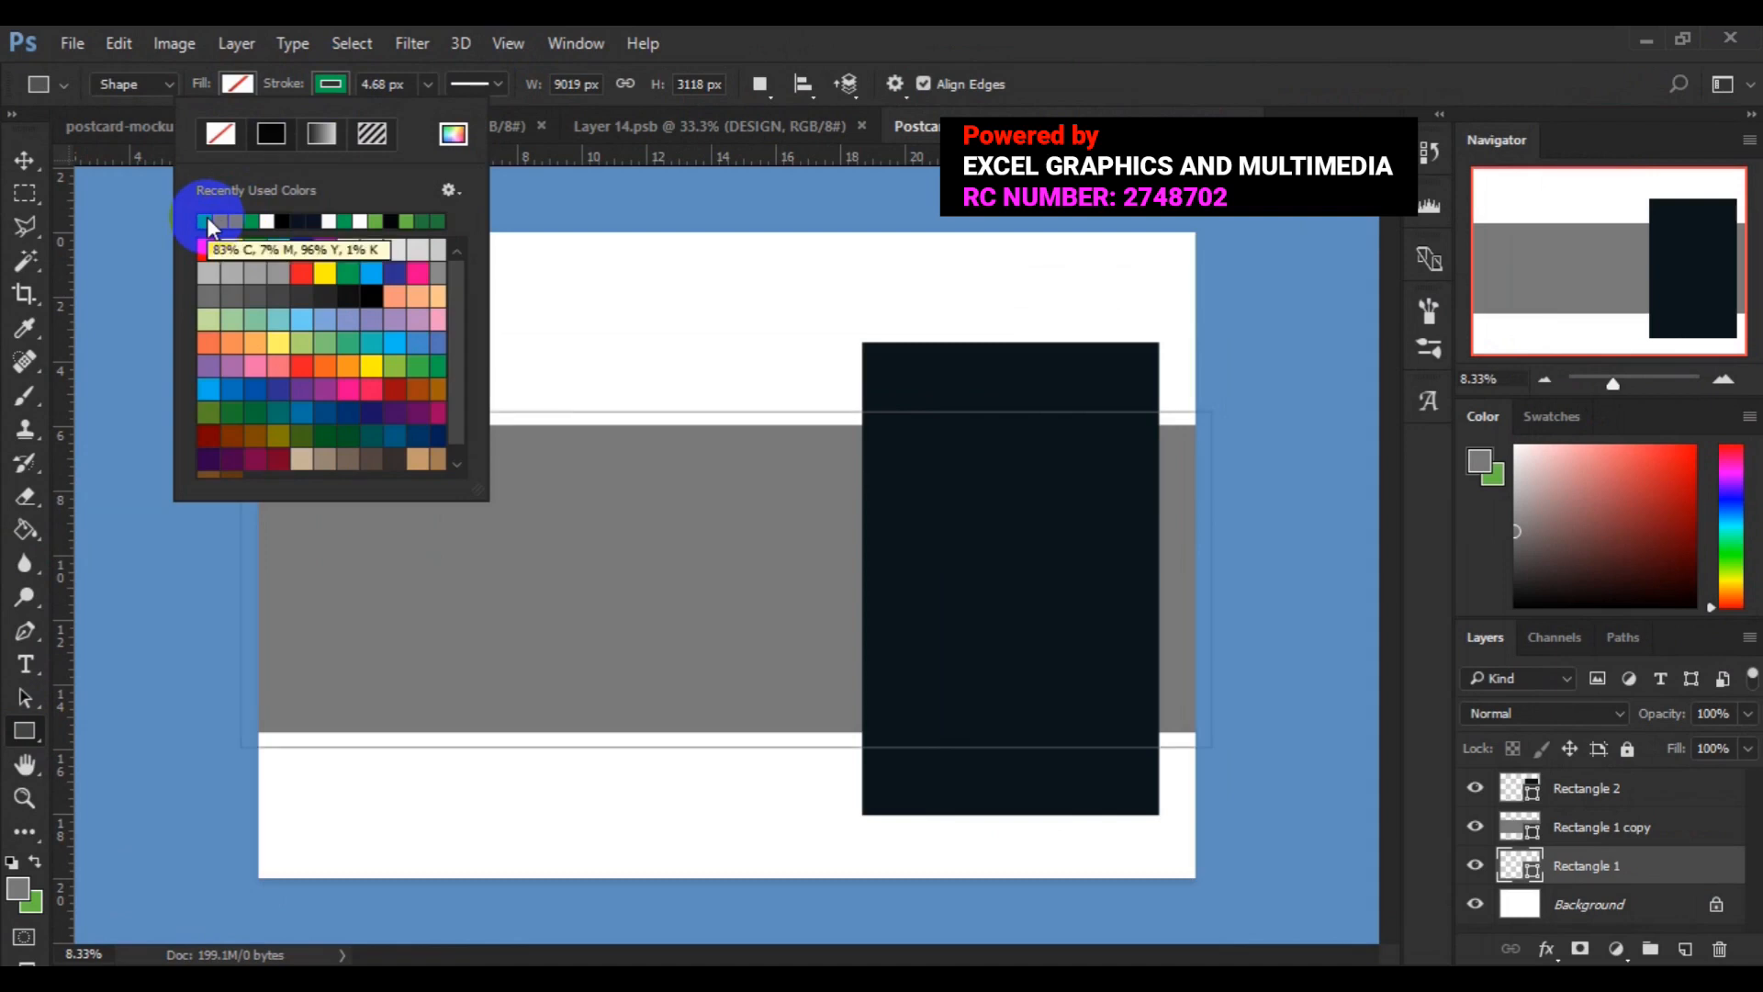
{"action": "left_click", "coordinate": [421, 86]}
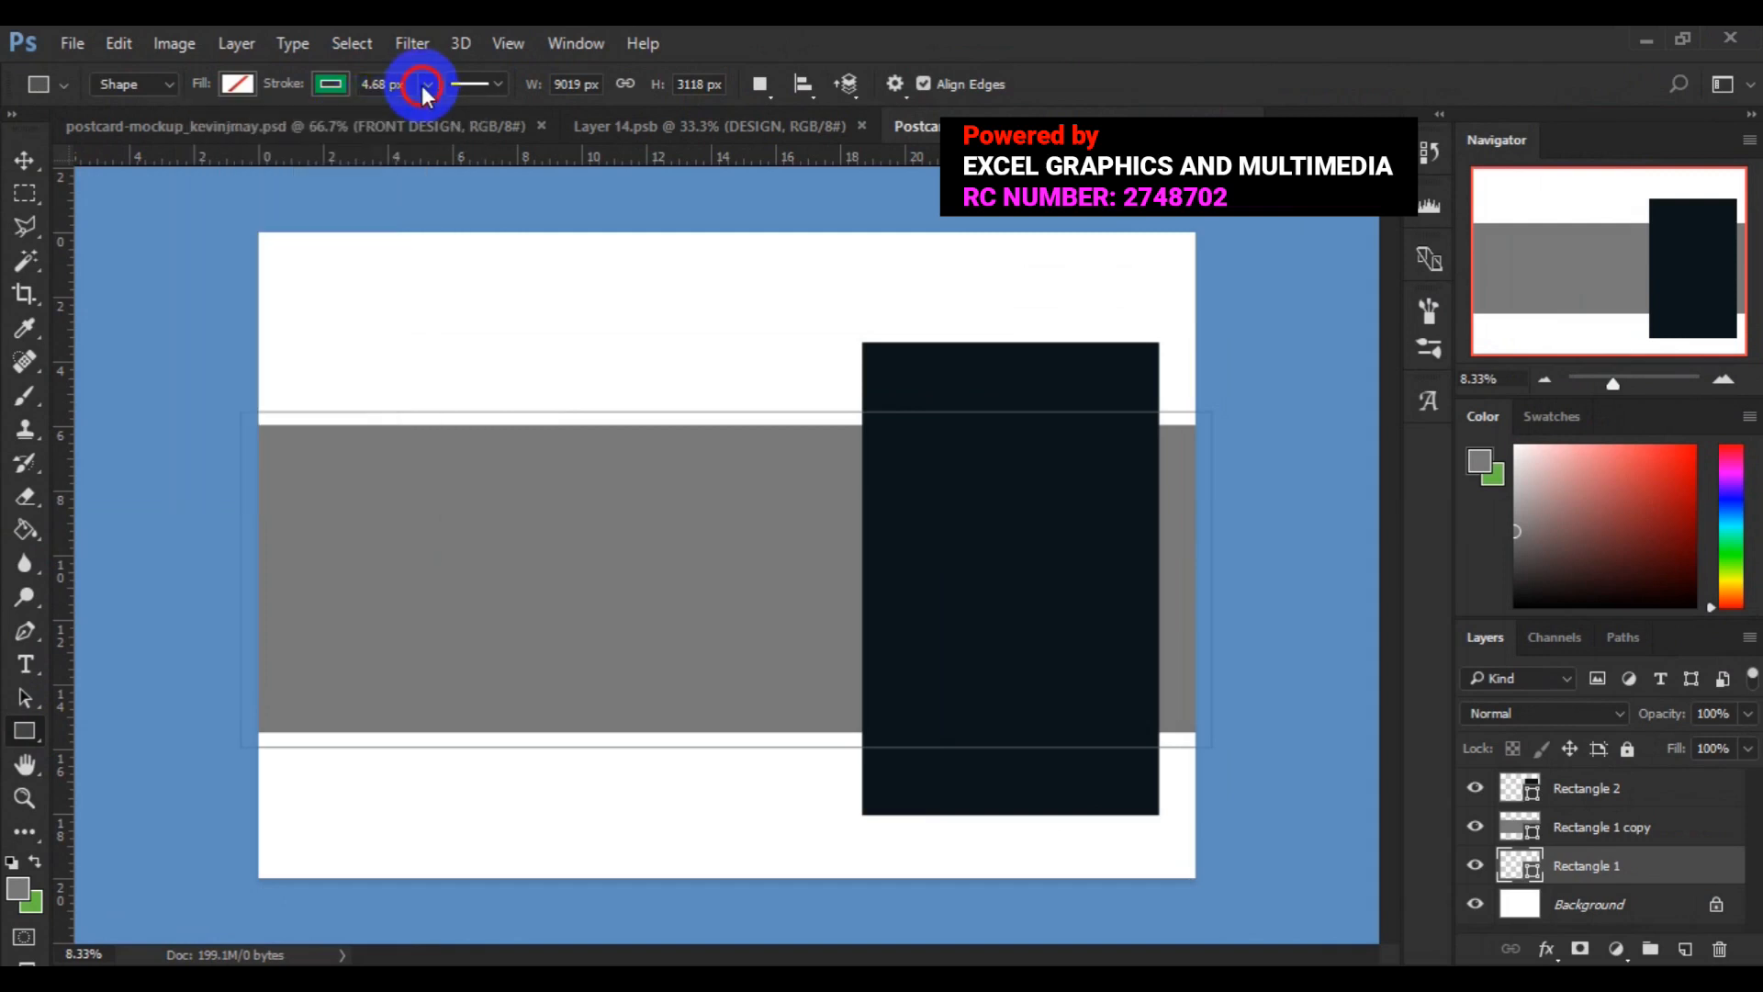
{"action": "left_click", "coordinate": [425, 85]}
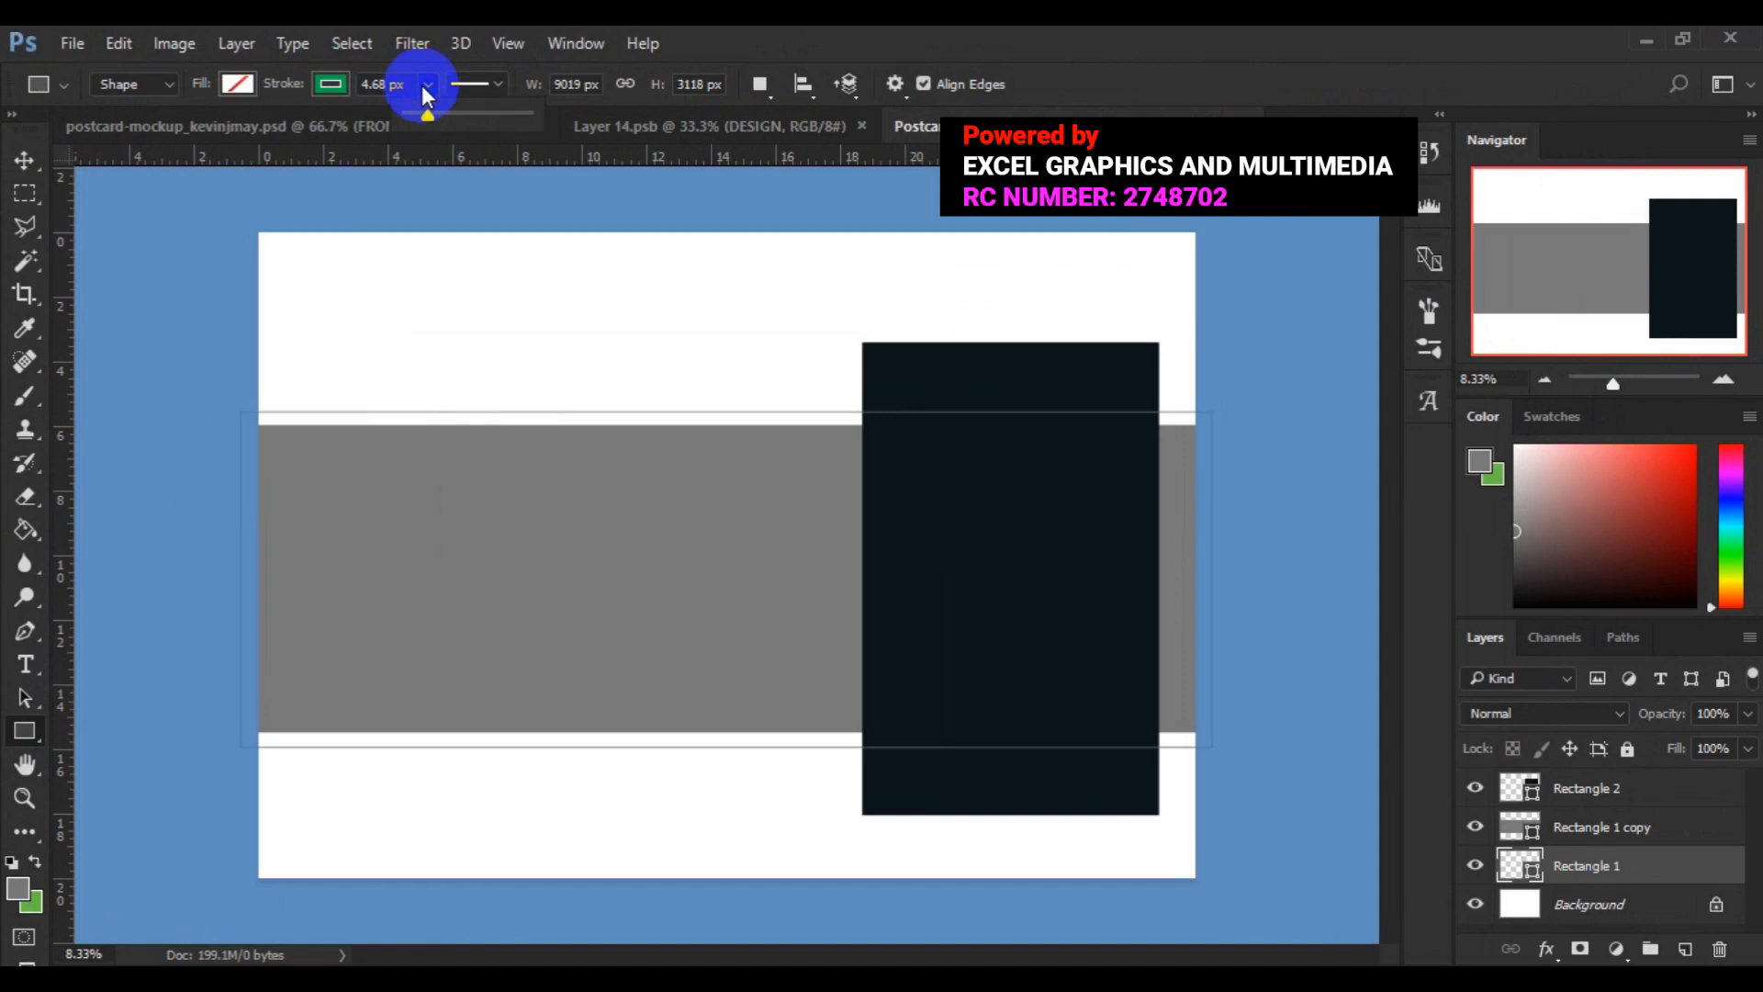
{"action": "left_click_drag", "start_coordinate": [428, 118], "coordinate": [434, 121]}
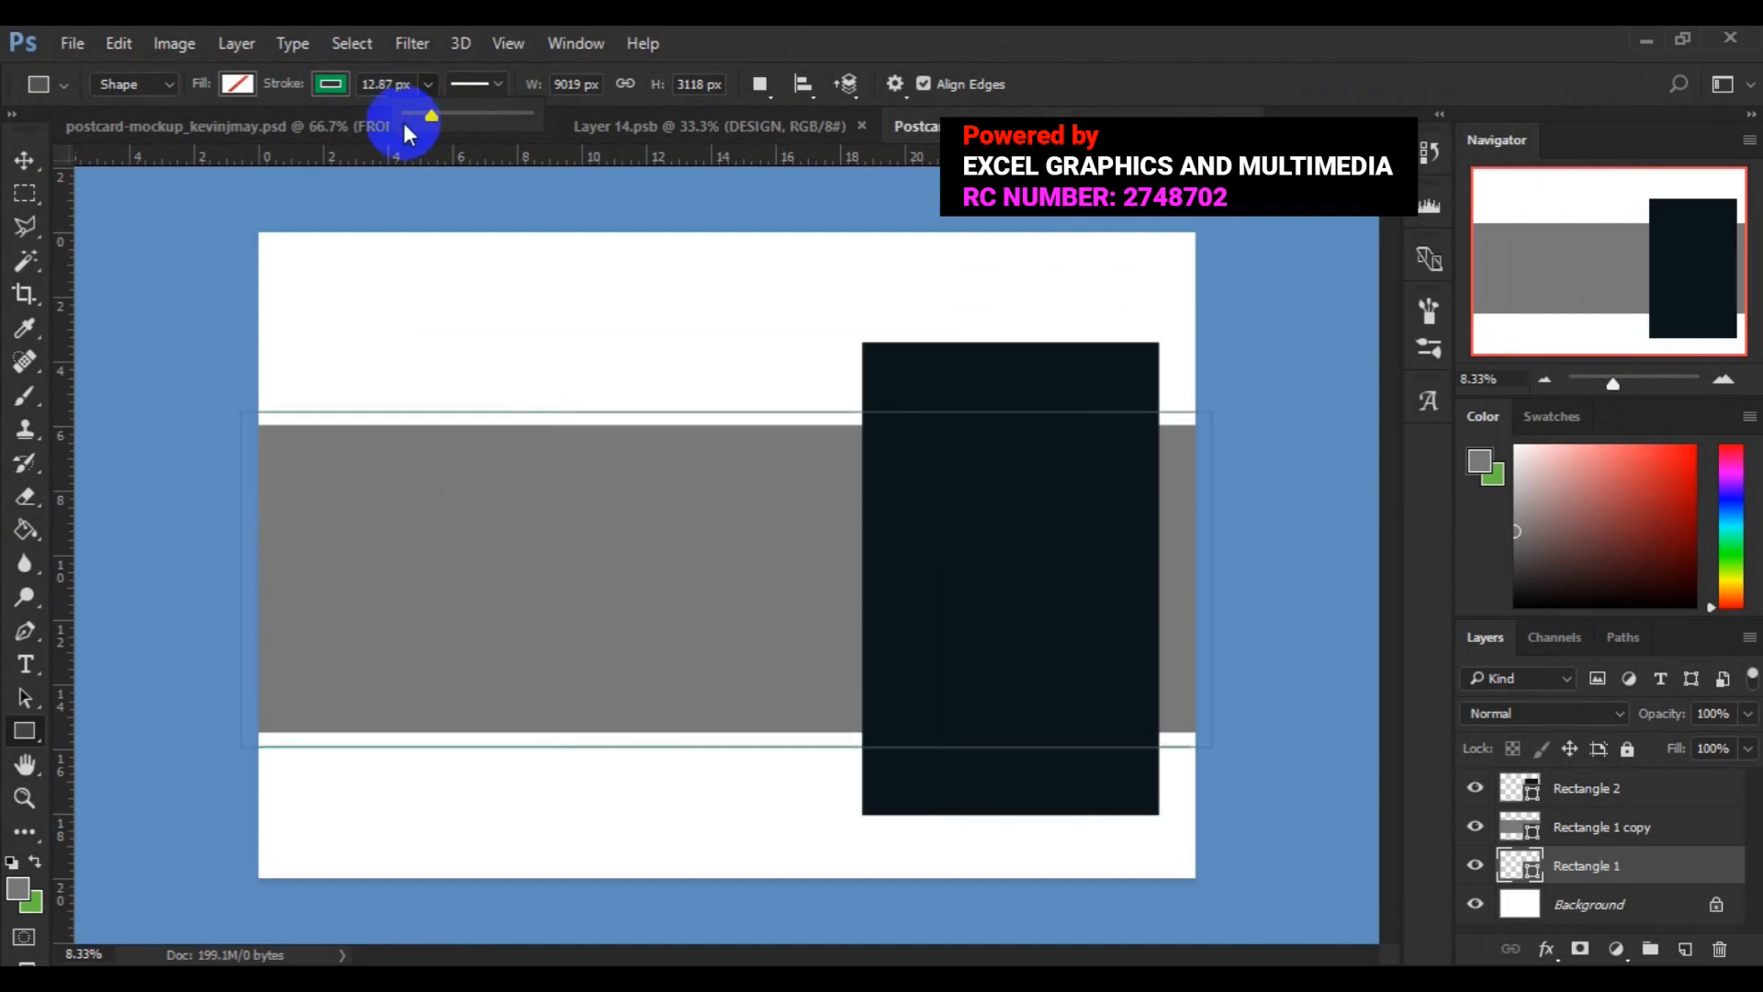
{"action": "left_click", "coordinate": [35, 167]}
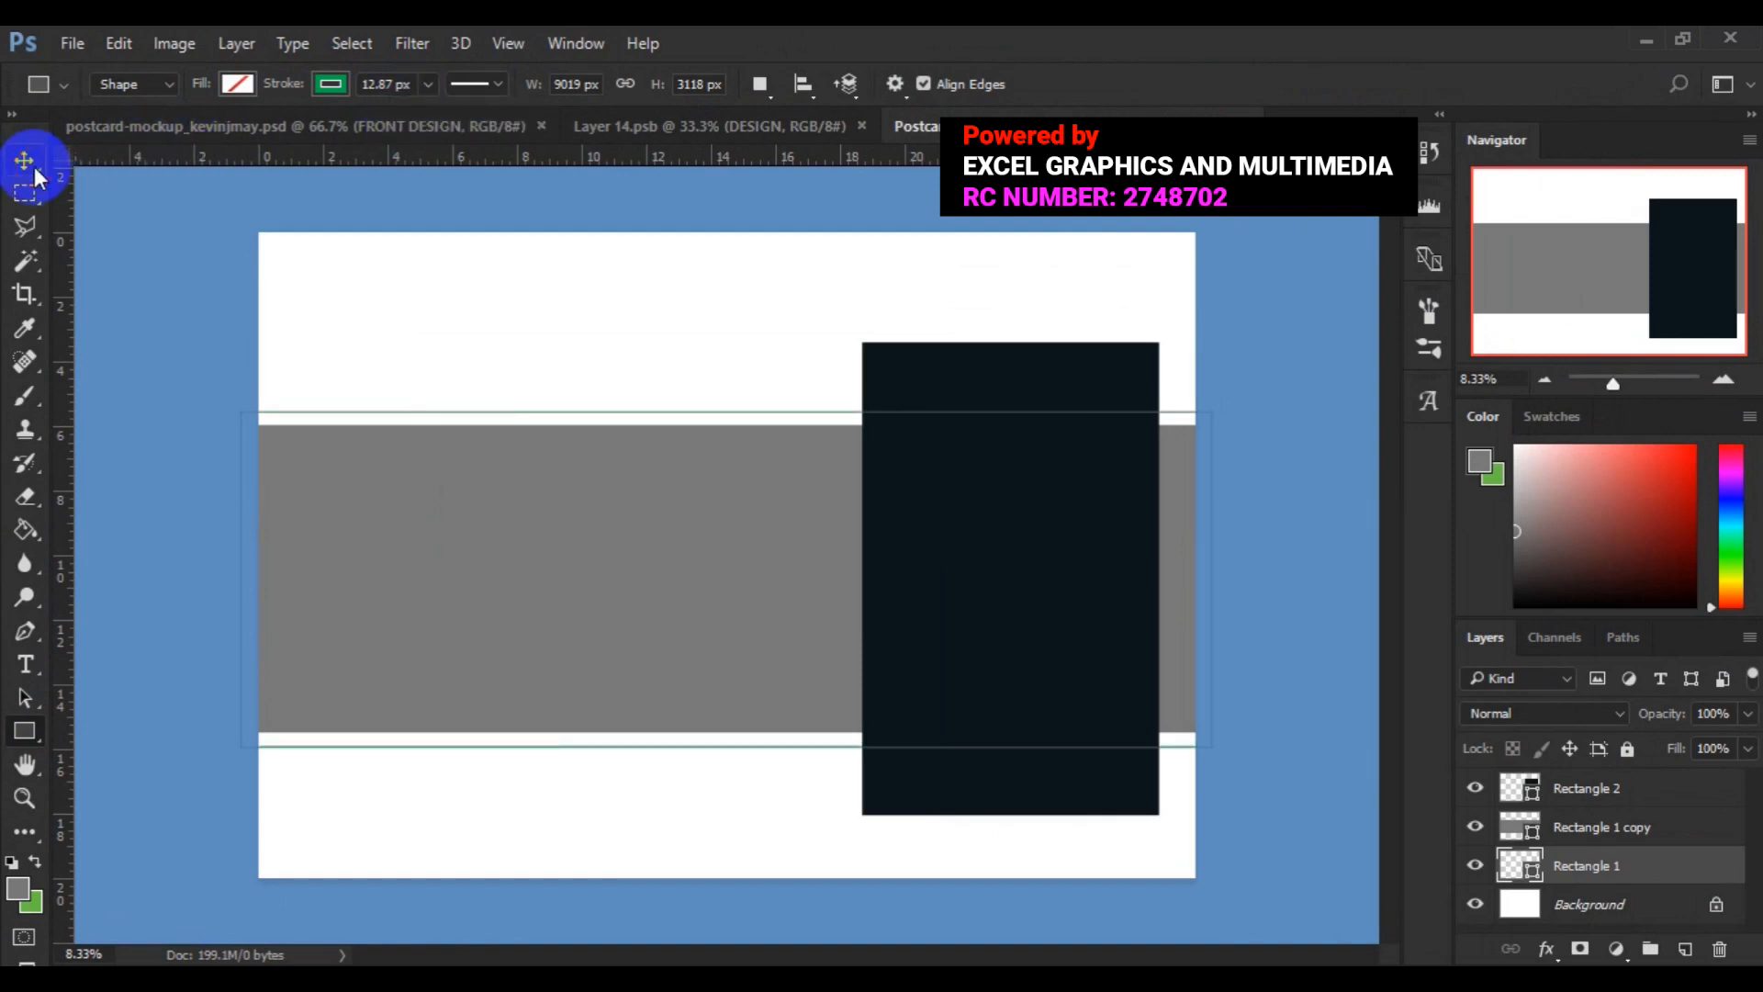
Step: Add a new empty layer directly above the Rectangle 1 copy layer
{"action": "left_click", "coordinate": [922, 625]}
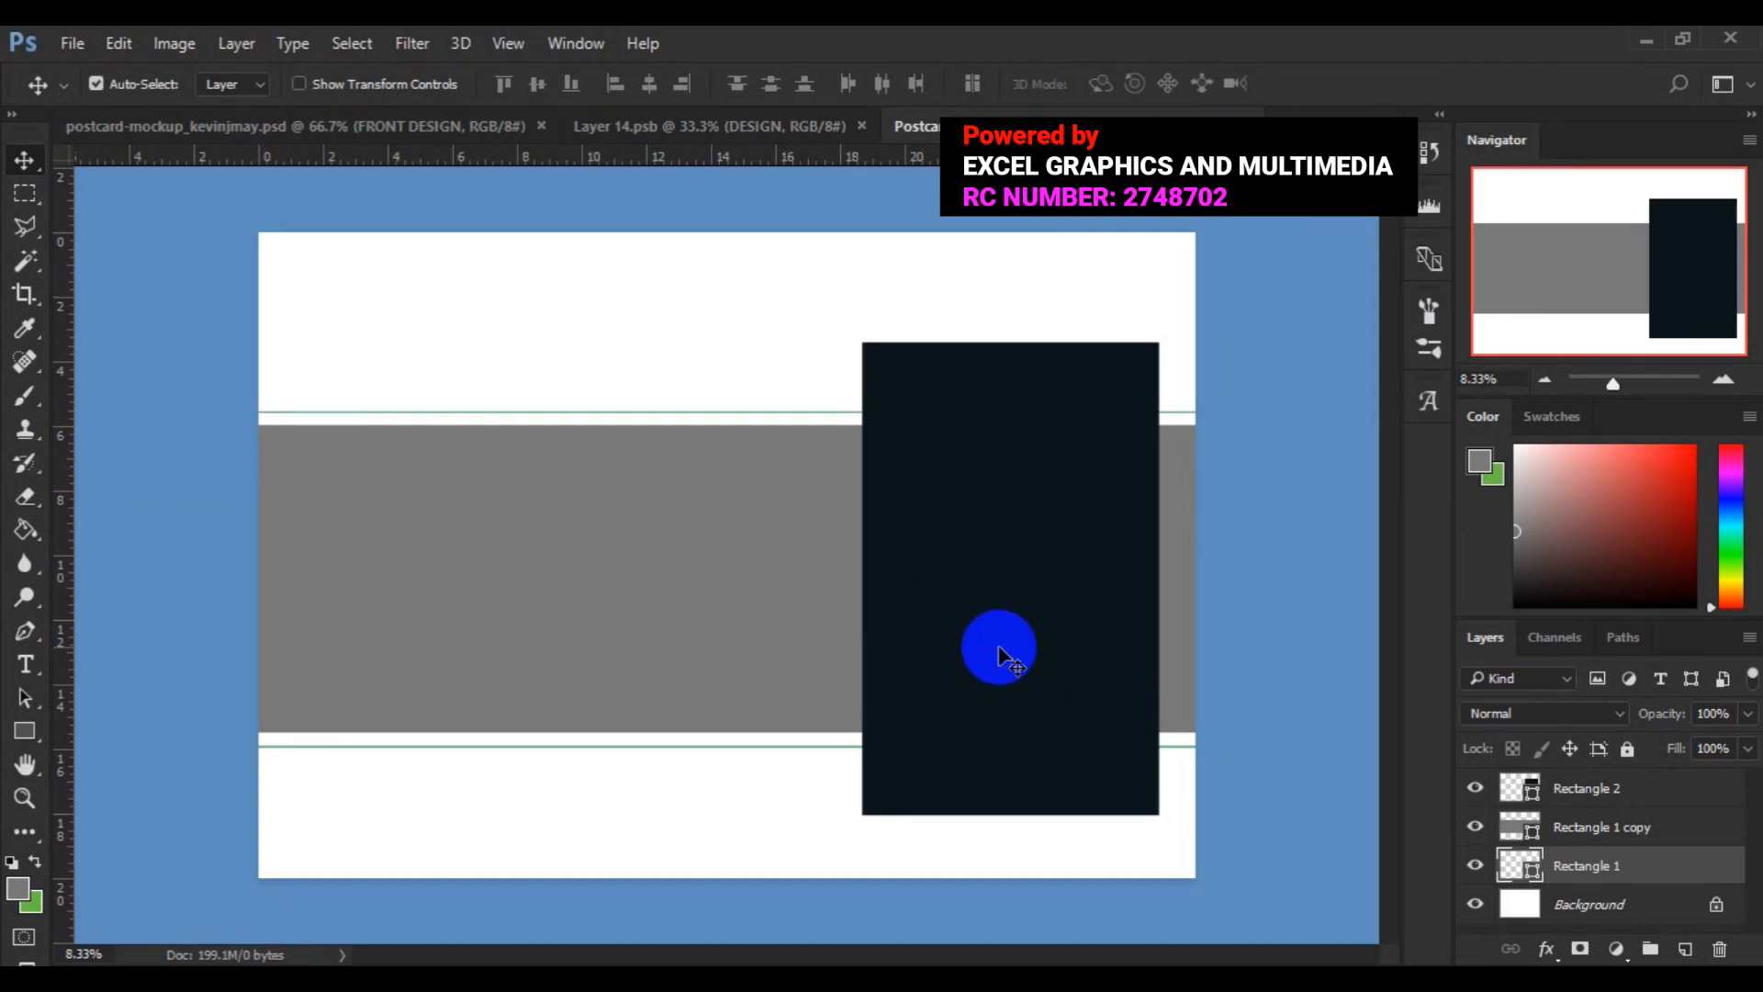
{"action": "left_click", "coordinate": [999, 652]}
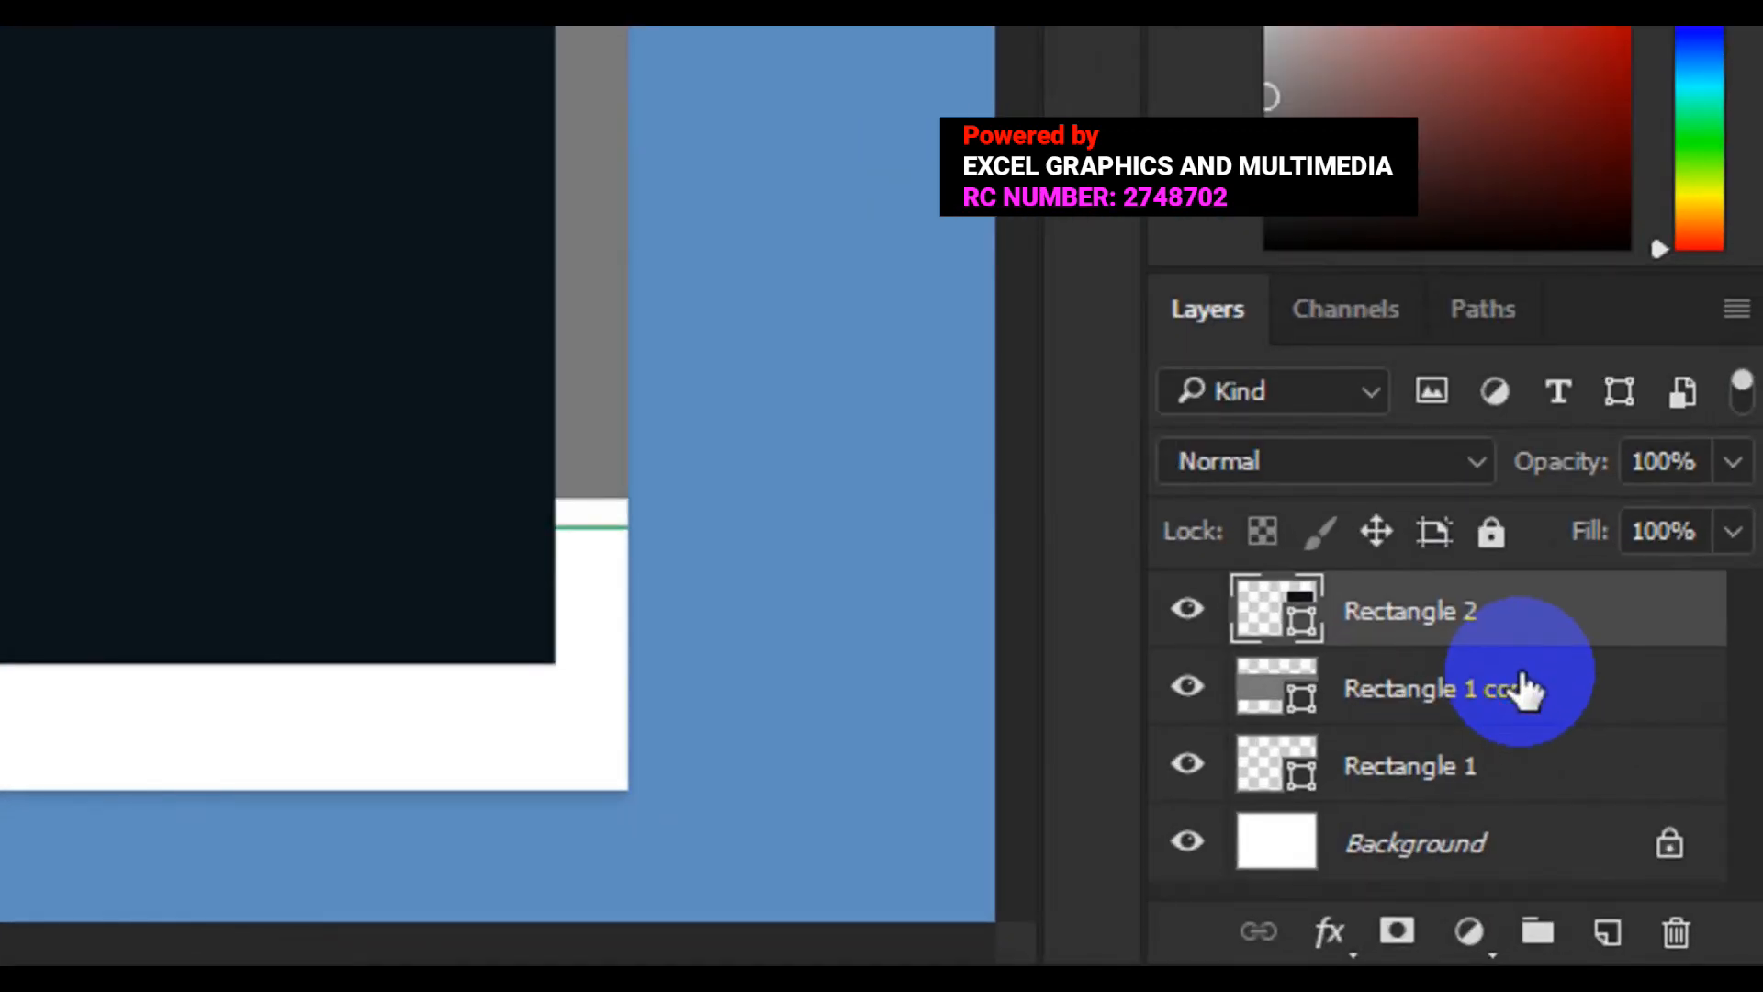
{"action": "left_click", "coordinate": [1523, 691]}
{"action": "left_click", "coordinate": [1604, 922]}
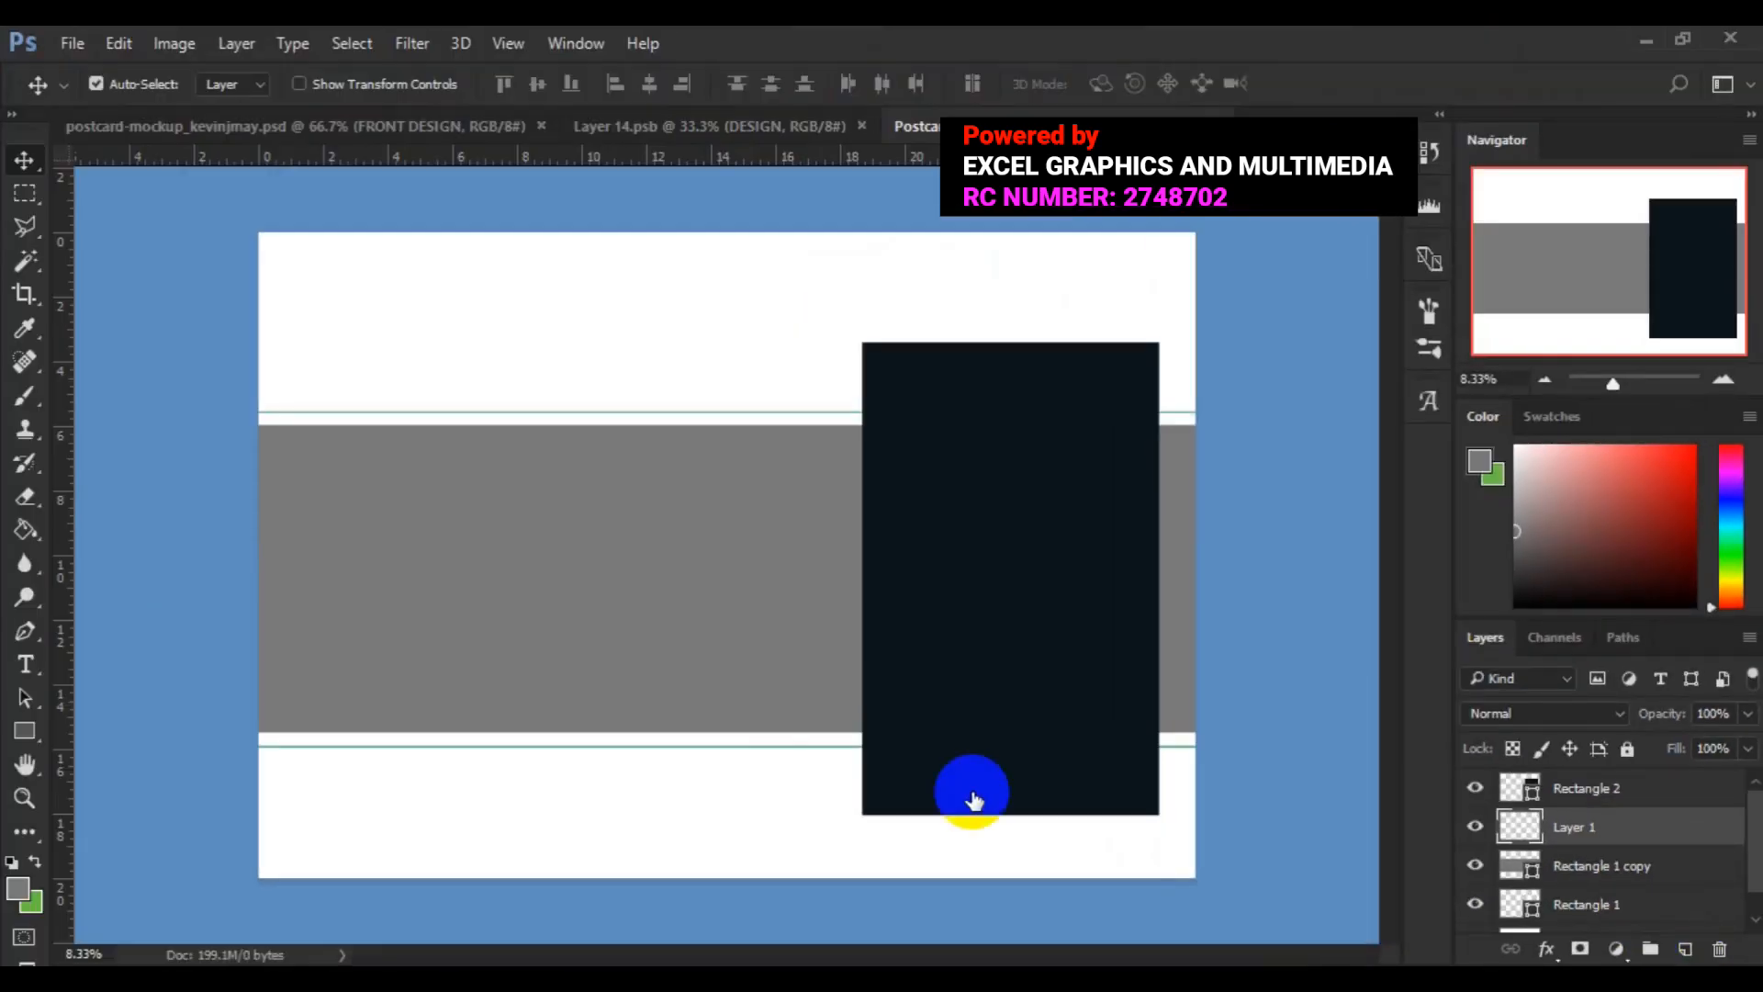
{"action": "left_click", "coordinate": [23, 637]}
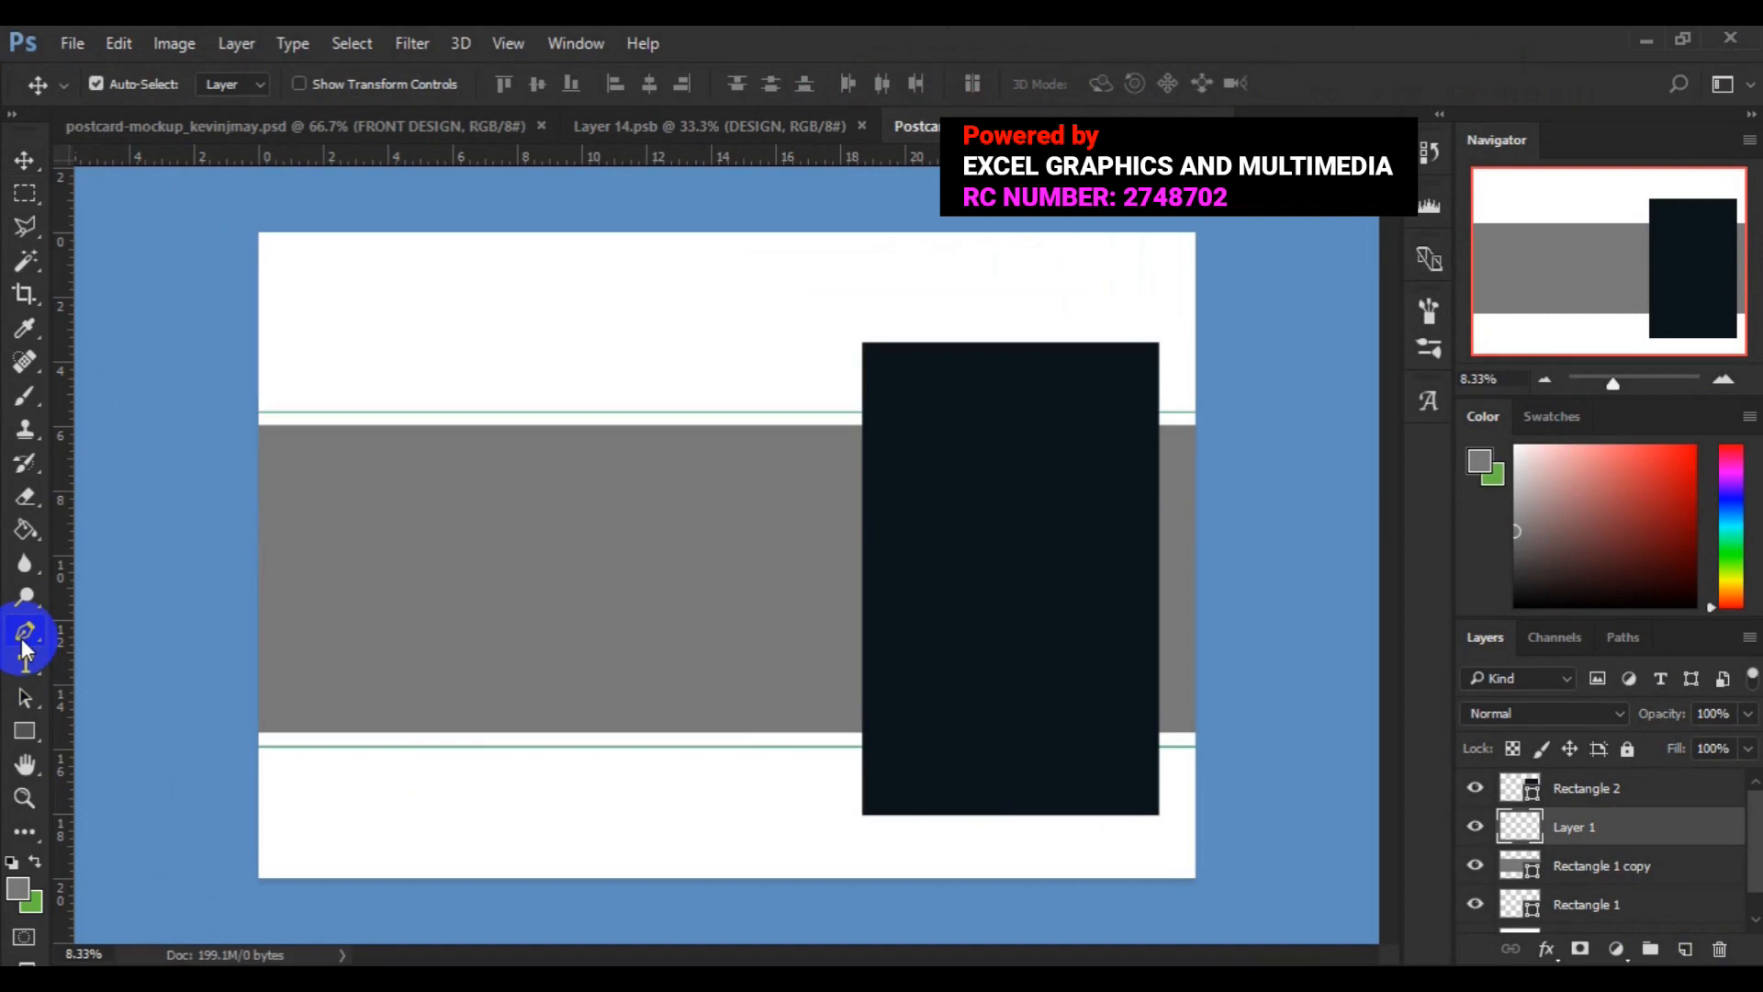
{"action": "left_click", "coordinate": [23, 636]}
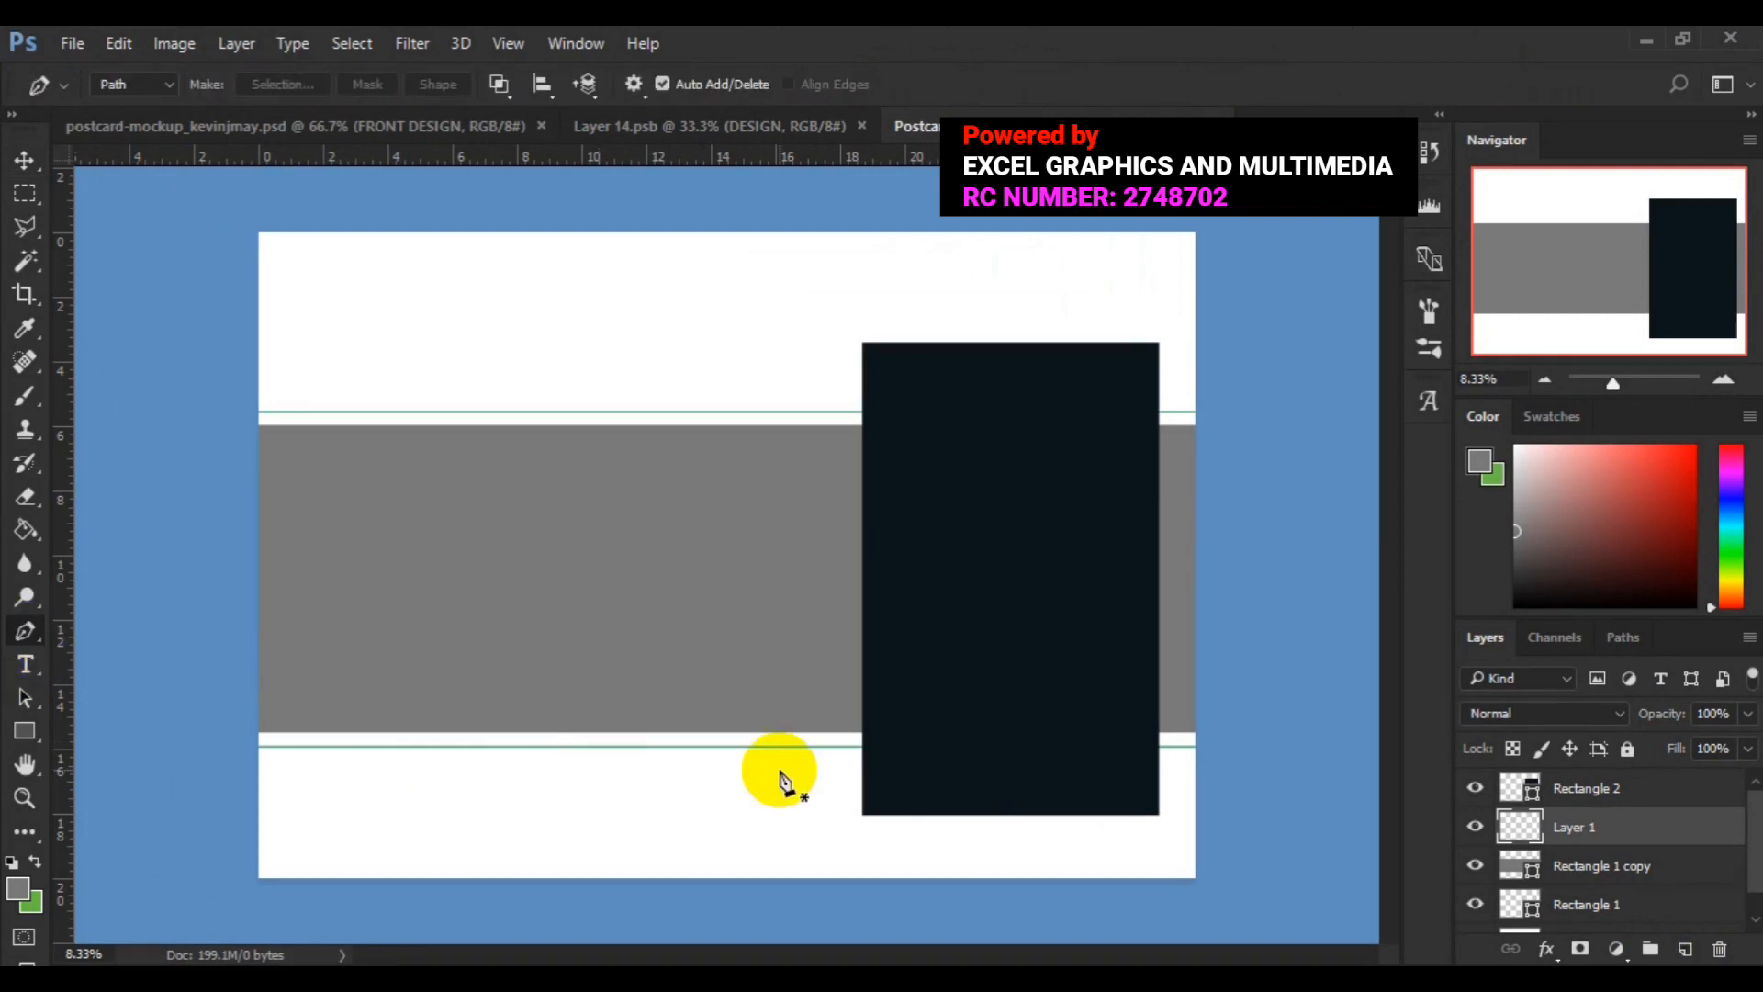
{"action": "key", "text": "ctrl+plus"}
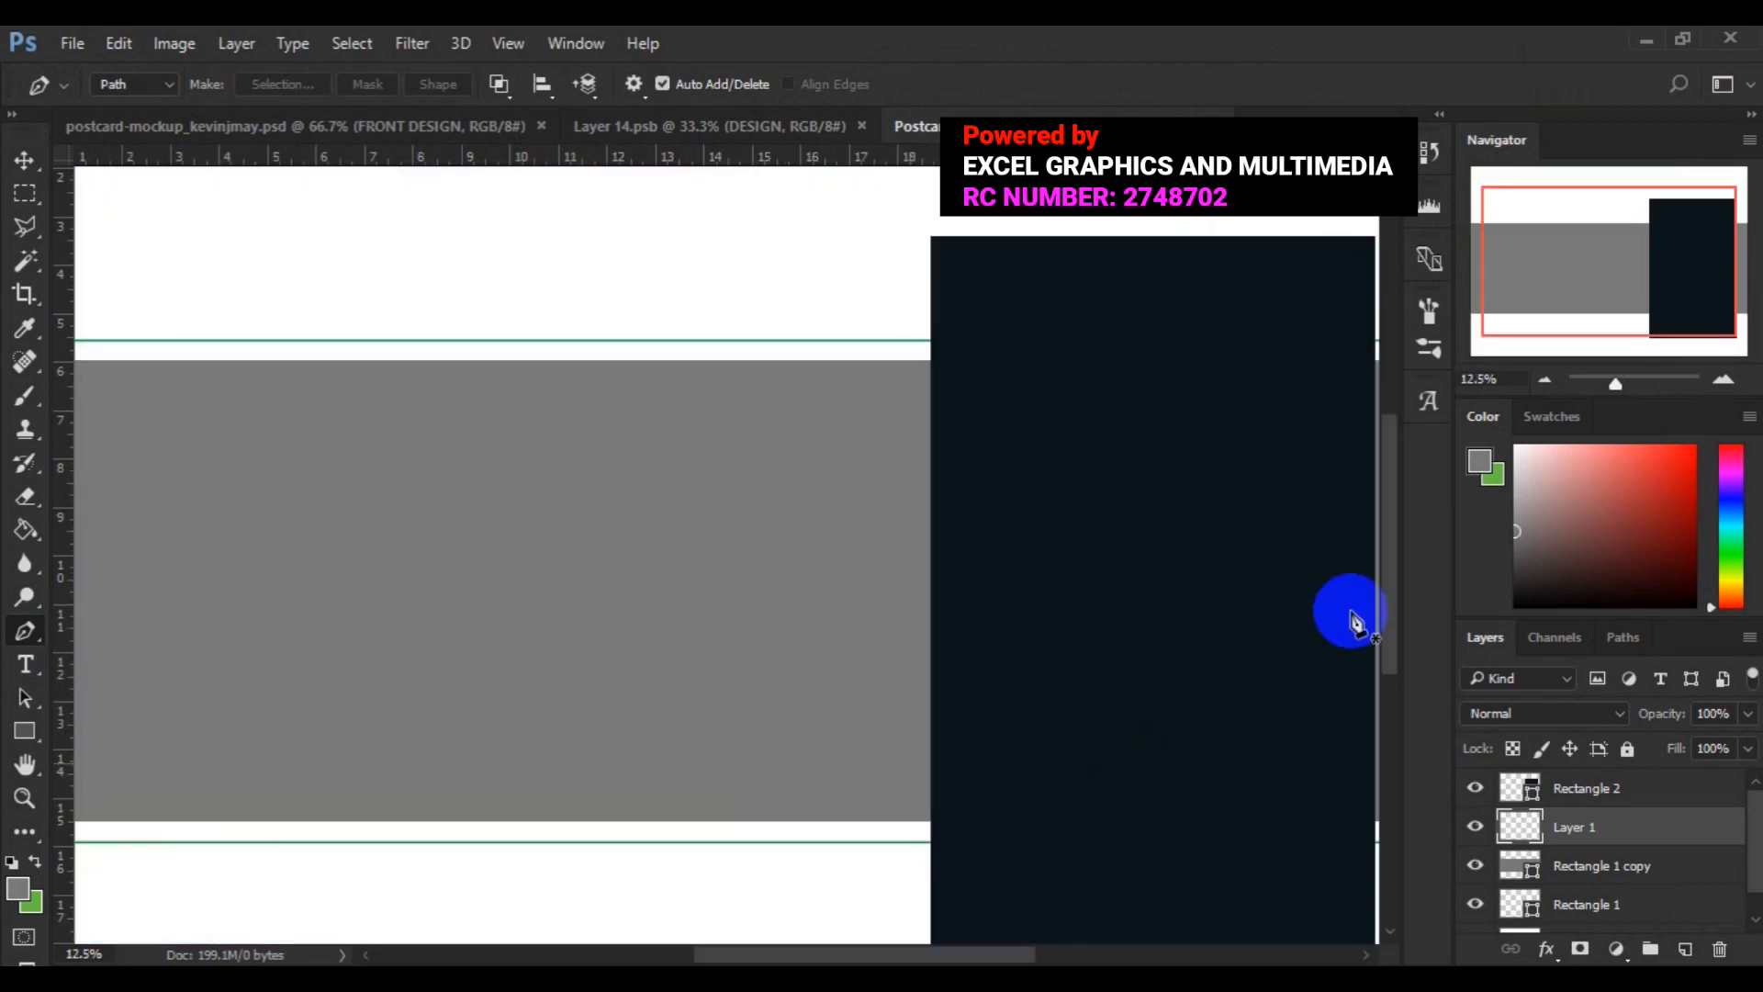
{"action": "left_click_drag", "start_coordinate": [1385, 621], "coordinate": [1388, 696]}
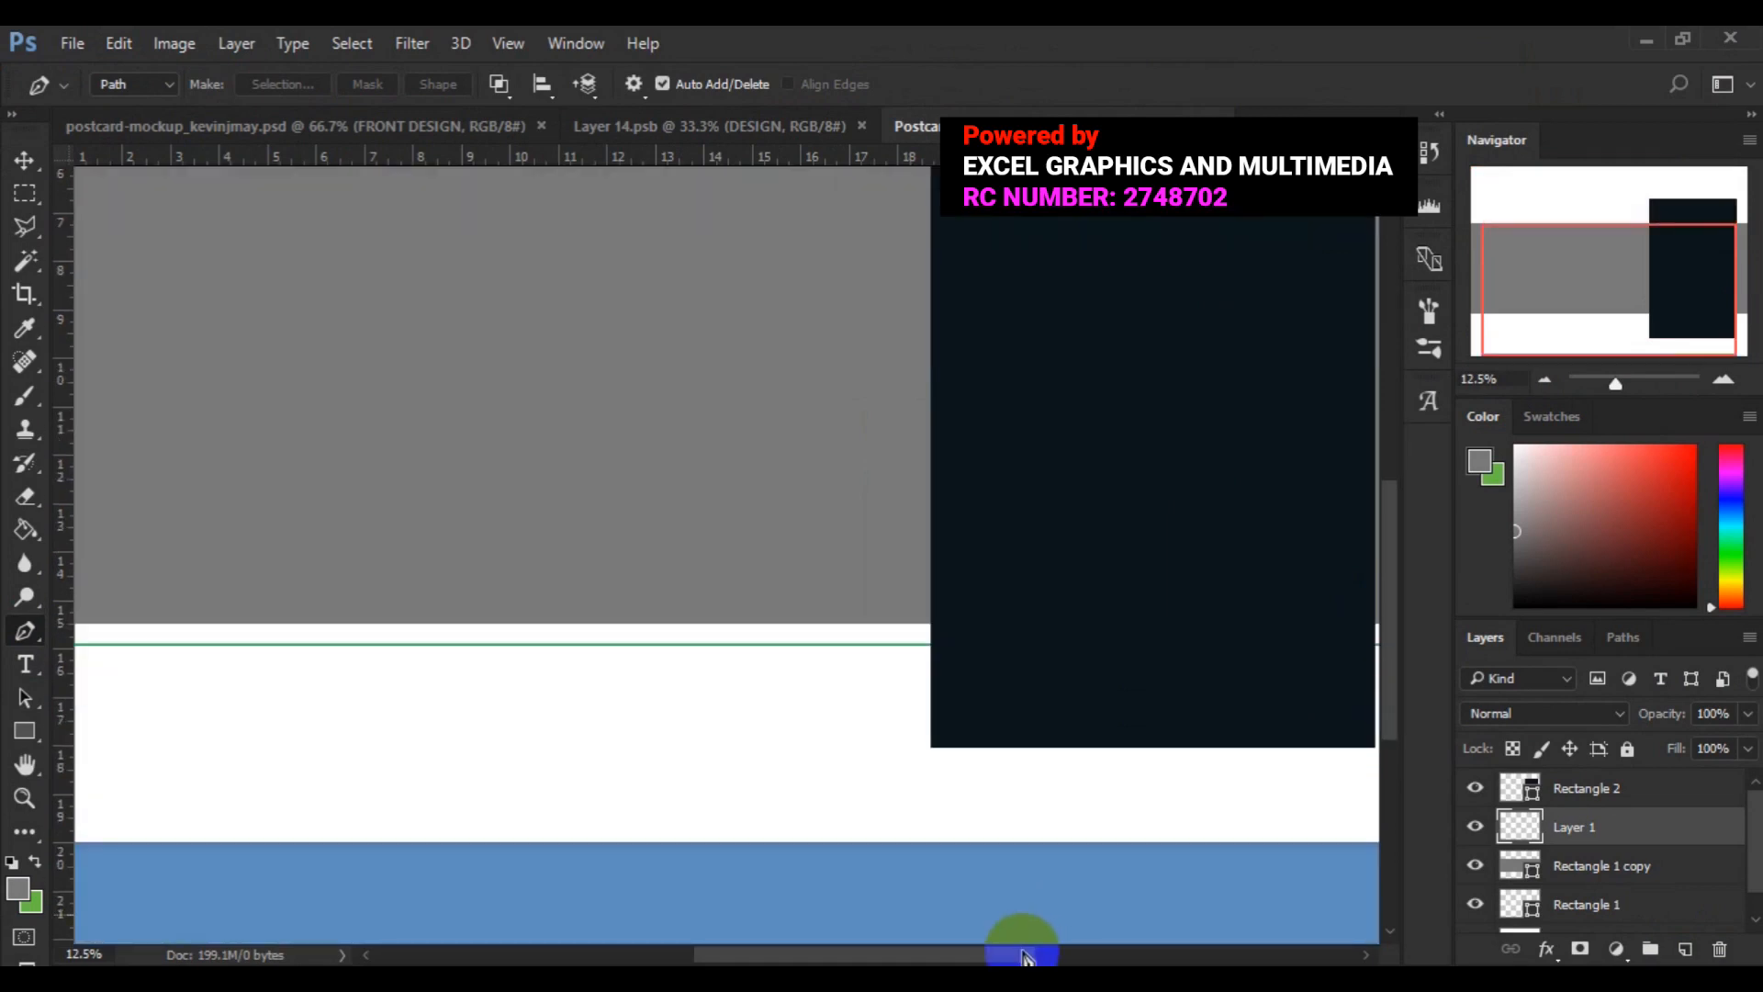
{"action": "left_click_drag", "start_coordinate": [1008, 960], "coordinate": [1113, 957]}
{"action": "left_click", "coordinate": [978, 745]}
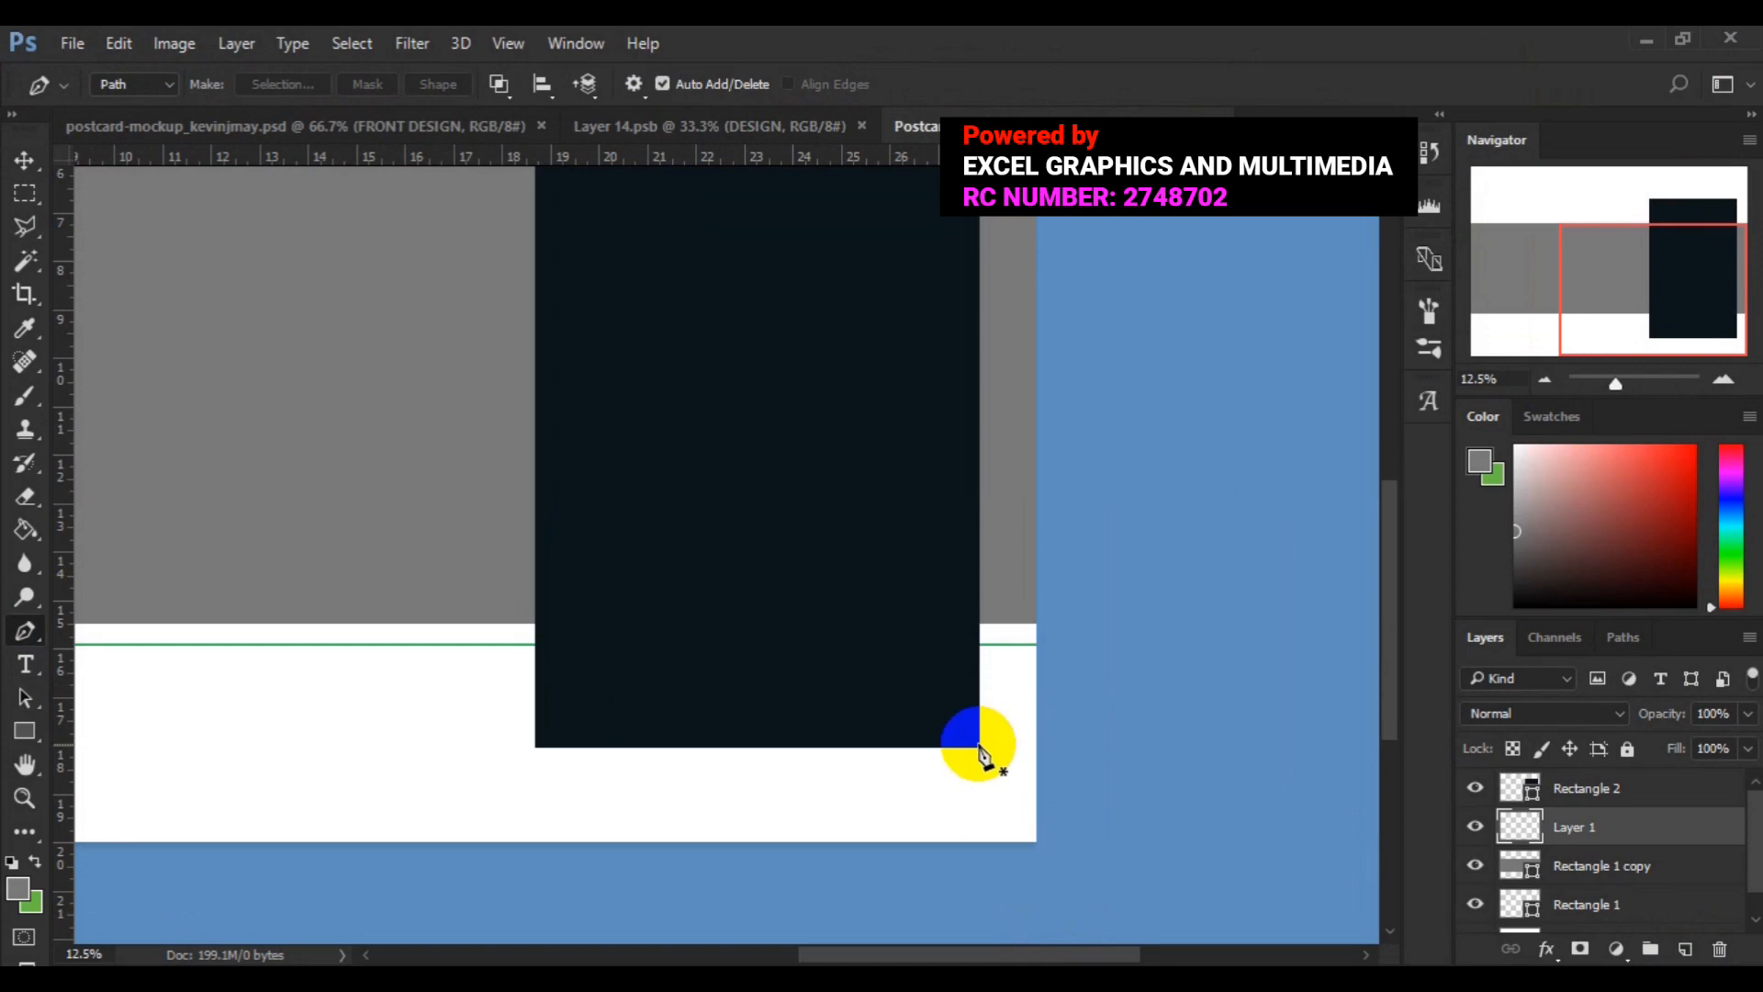
{"action": "left_click", "coordinate": [978, 748]}
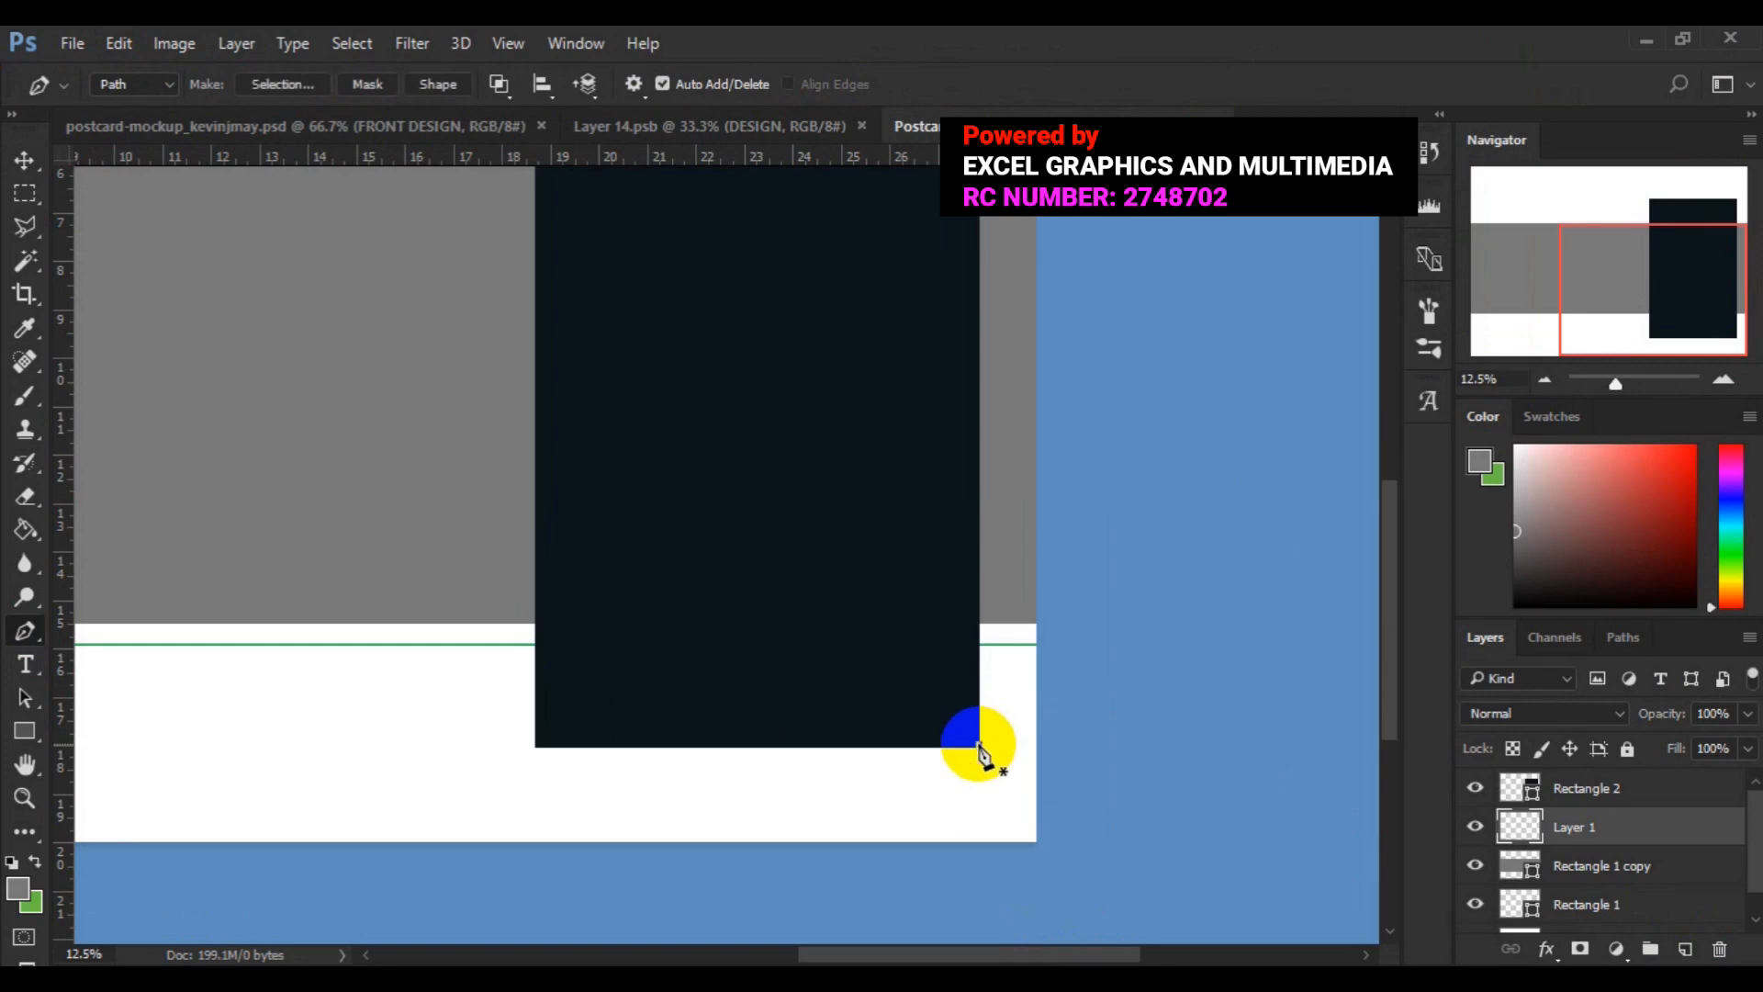
{"action": "left_click", "coordinate": [1025, 656]}
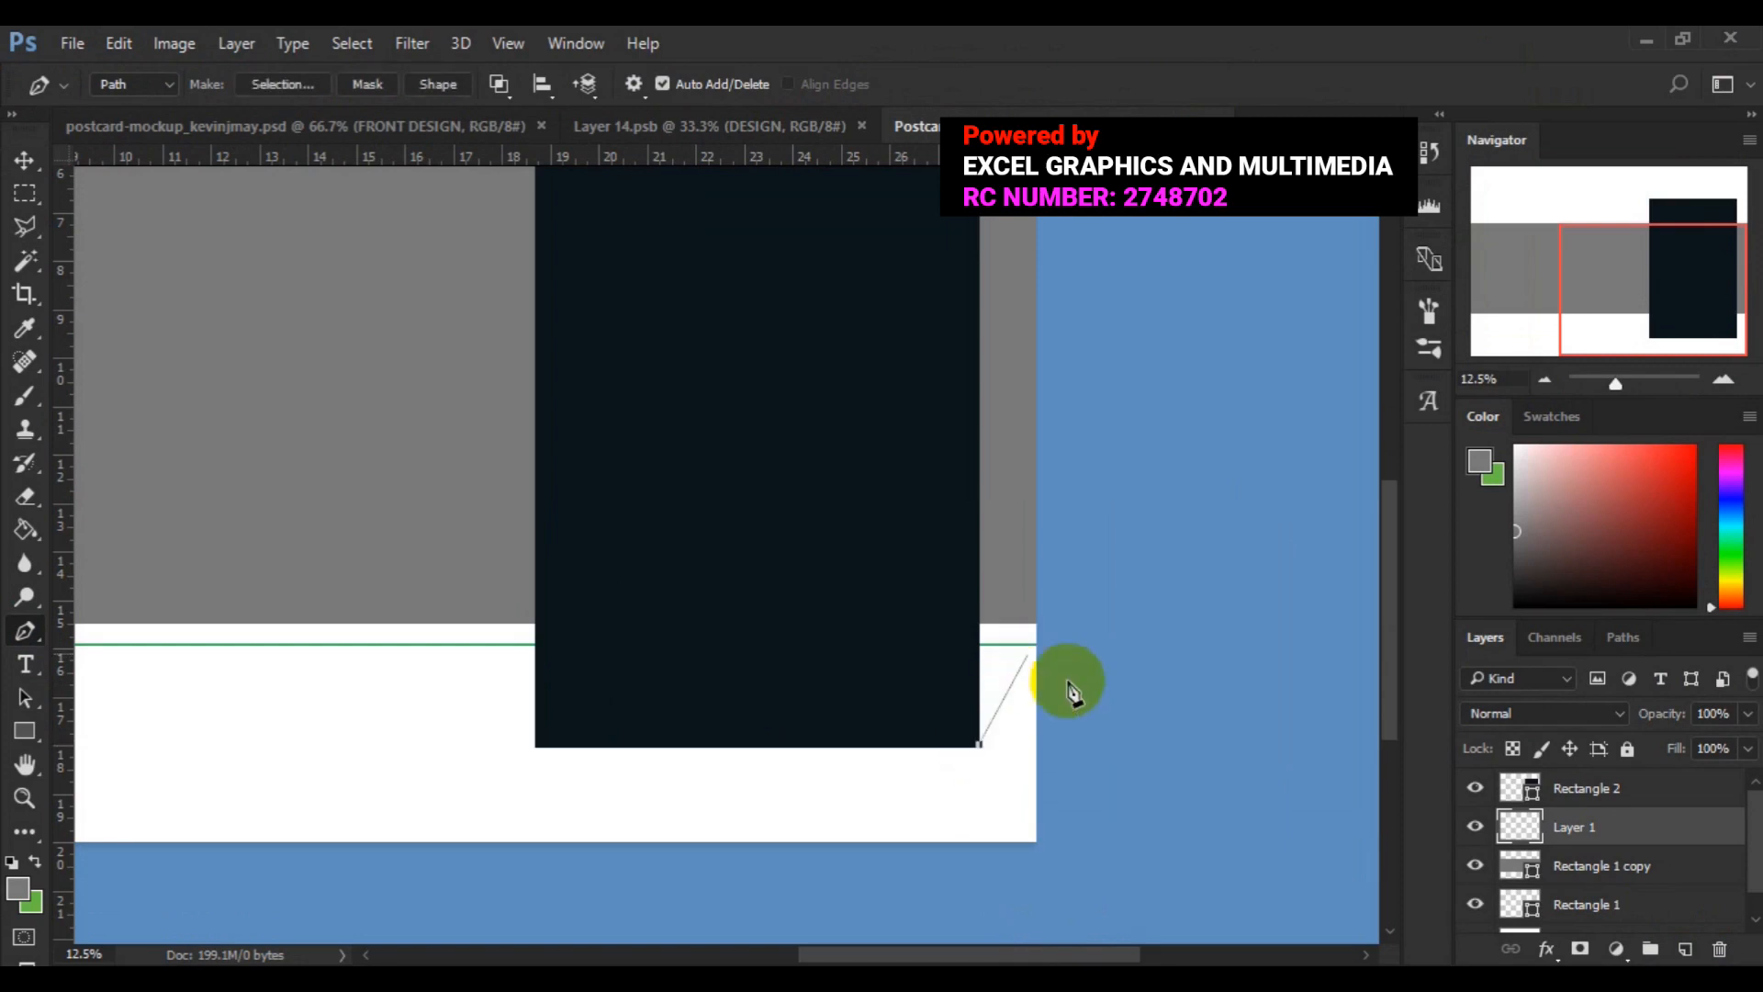
{"action": "key", "text": "ctrl+z"}
{"action": "left_click", "coordinate": [670, 612]}
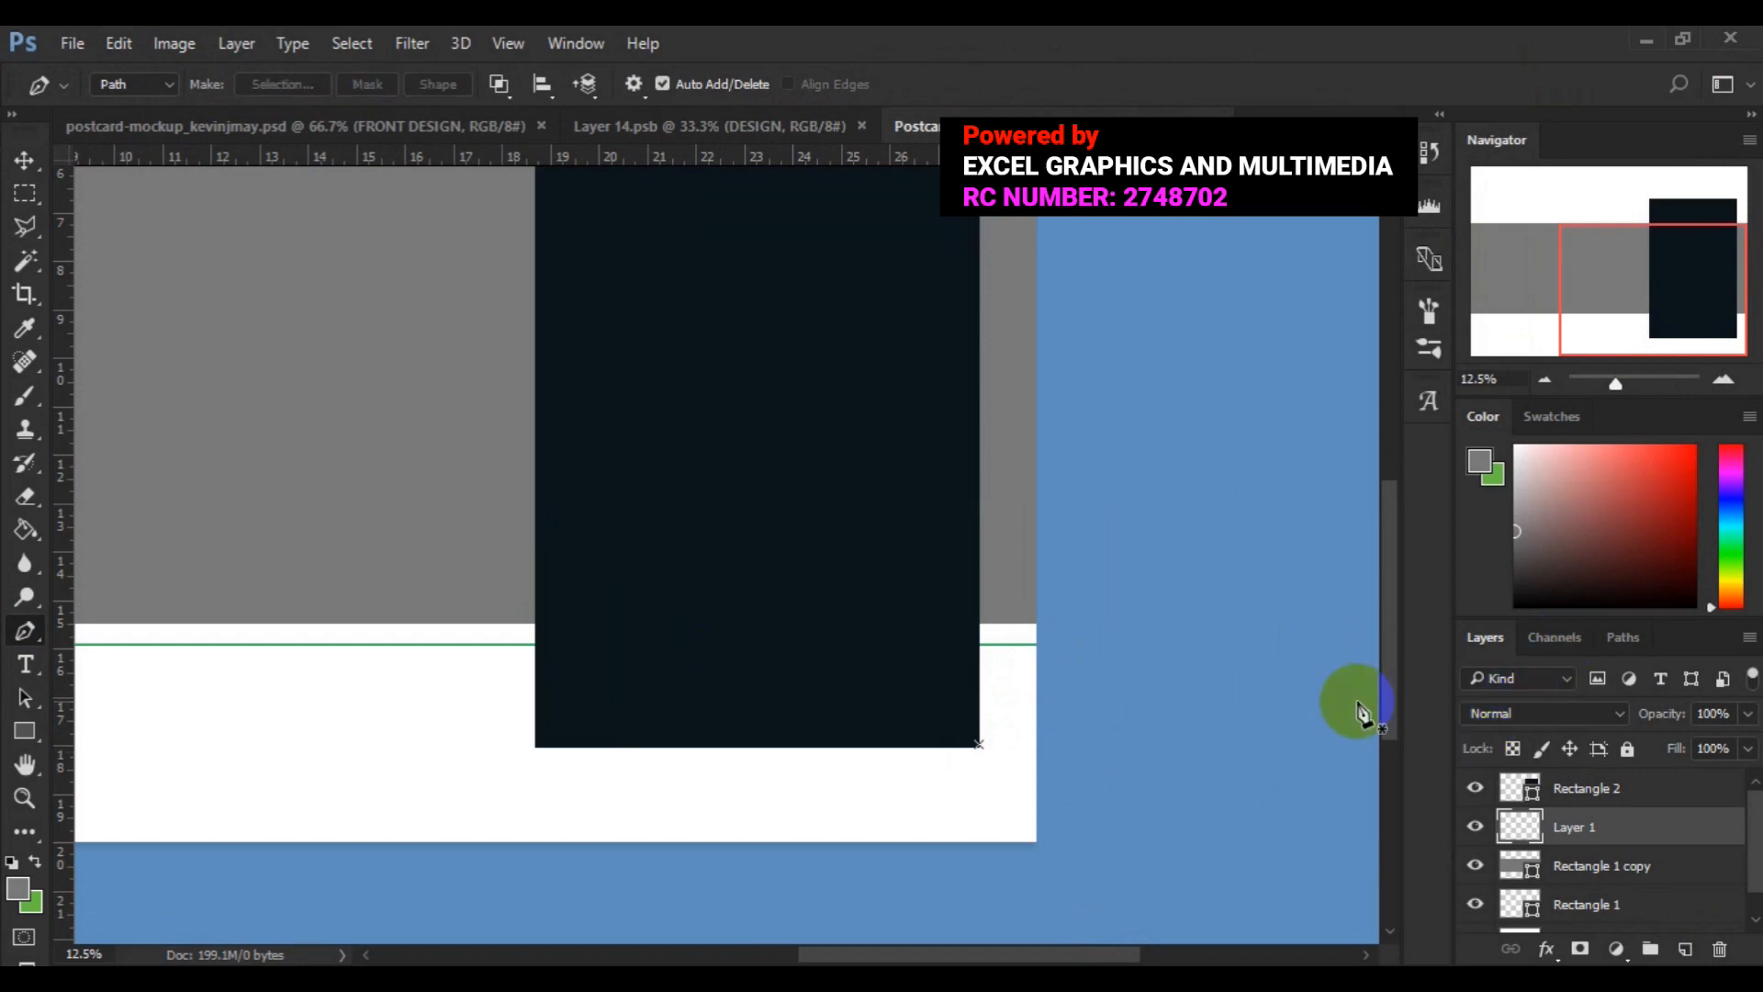
{"action": "key", "text": "v"}
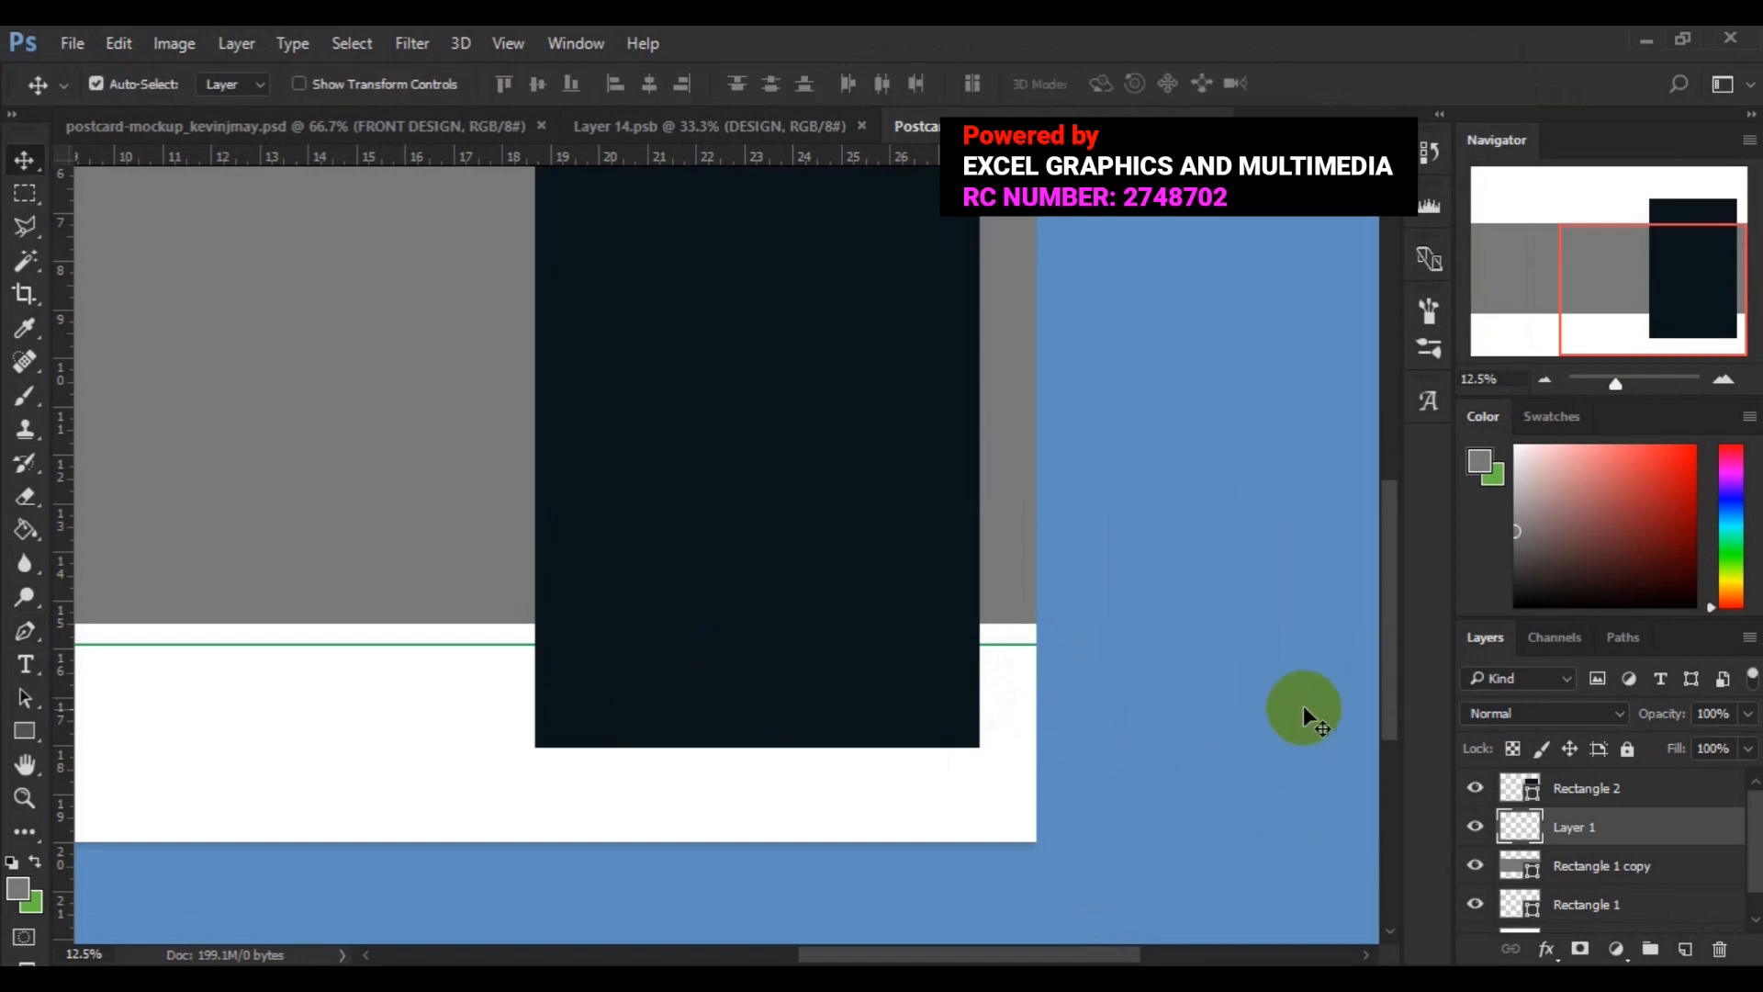
Step: With the Pen tool in Shape mode, draw a grey fold triangle about 376 x 632 px from the dark rectangle's lower-right corner to the lower green line
{"action": "left_click", "coordinate": [25, 640]}
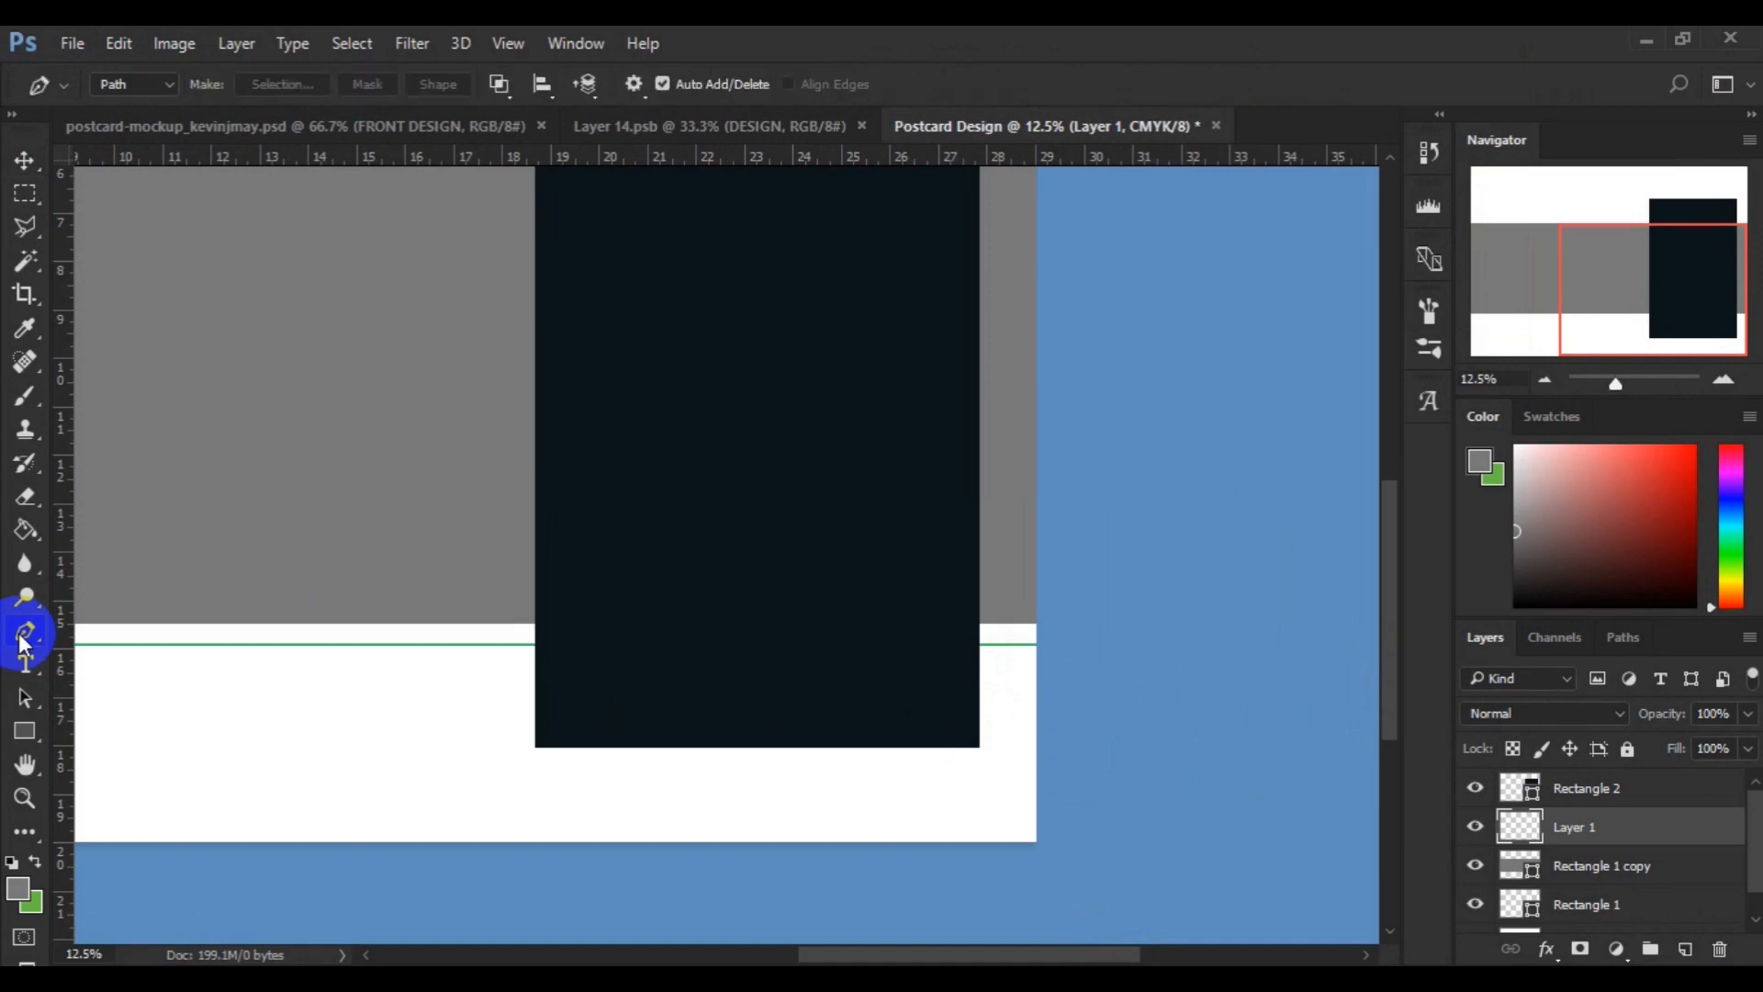
{"action": "left_click", "coordinate": [168, 89]}
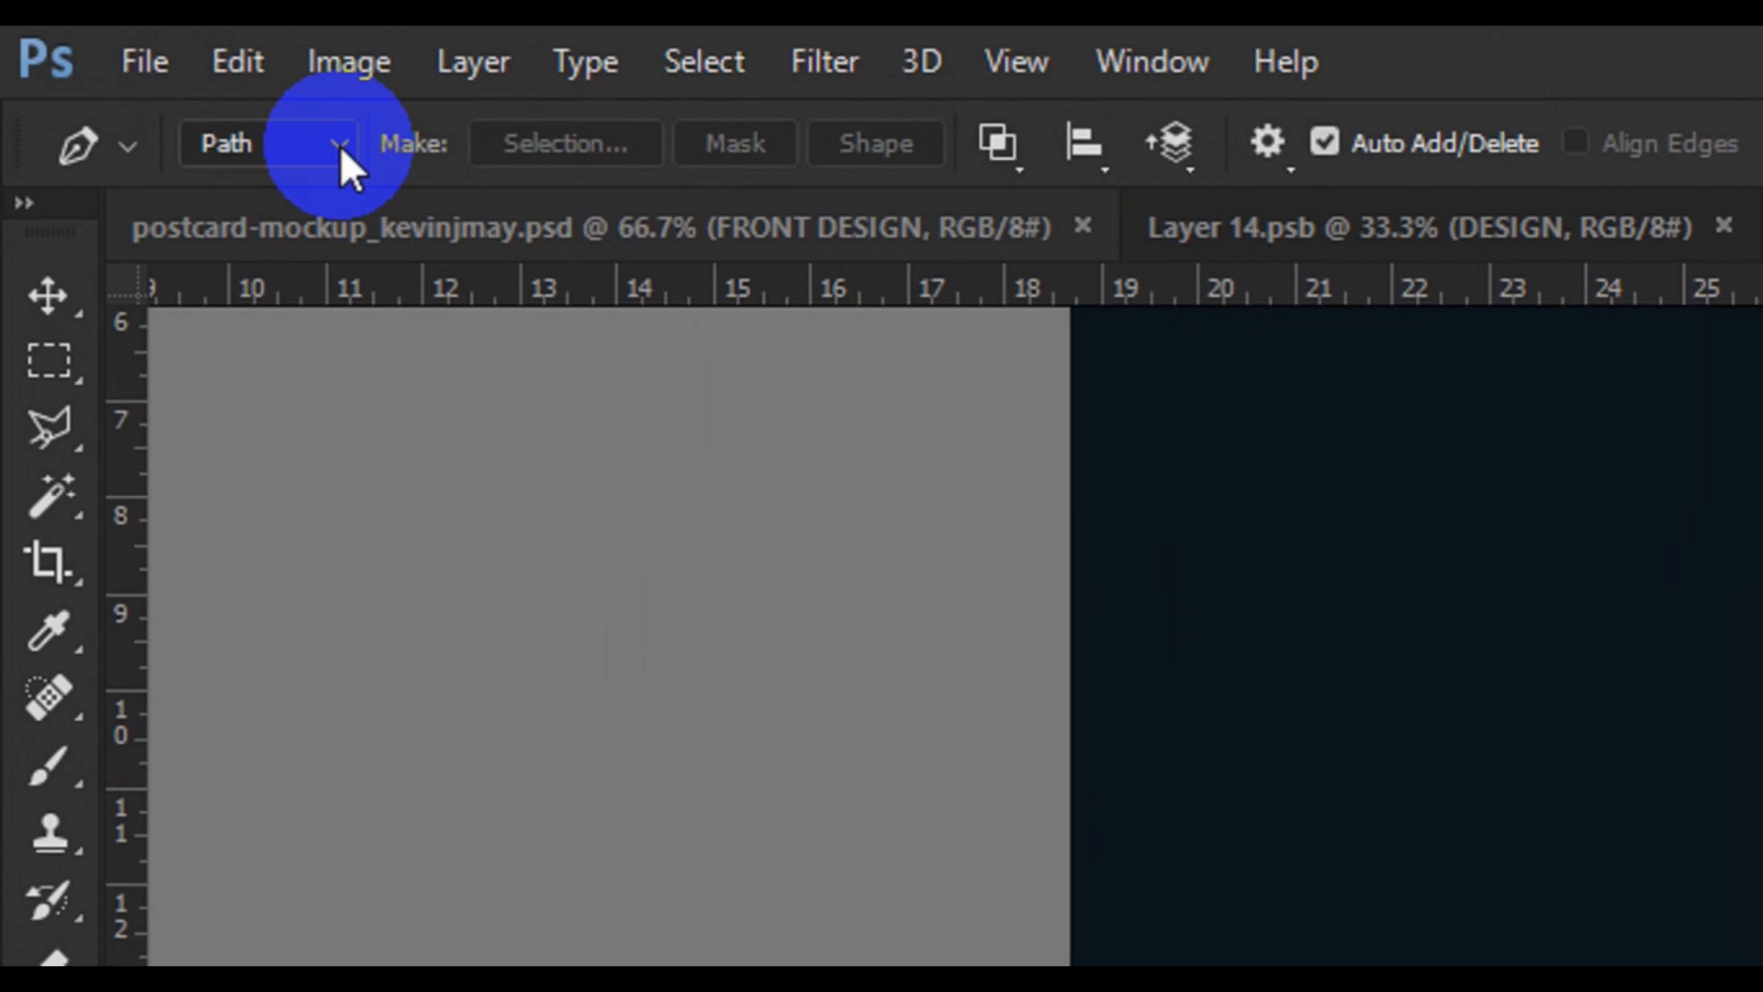
{"action": "left_click", "coordinate": [340, 145]}
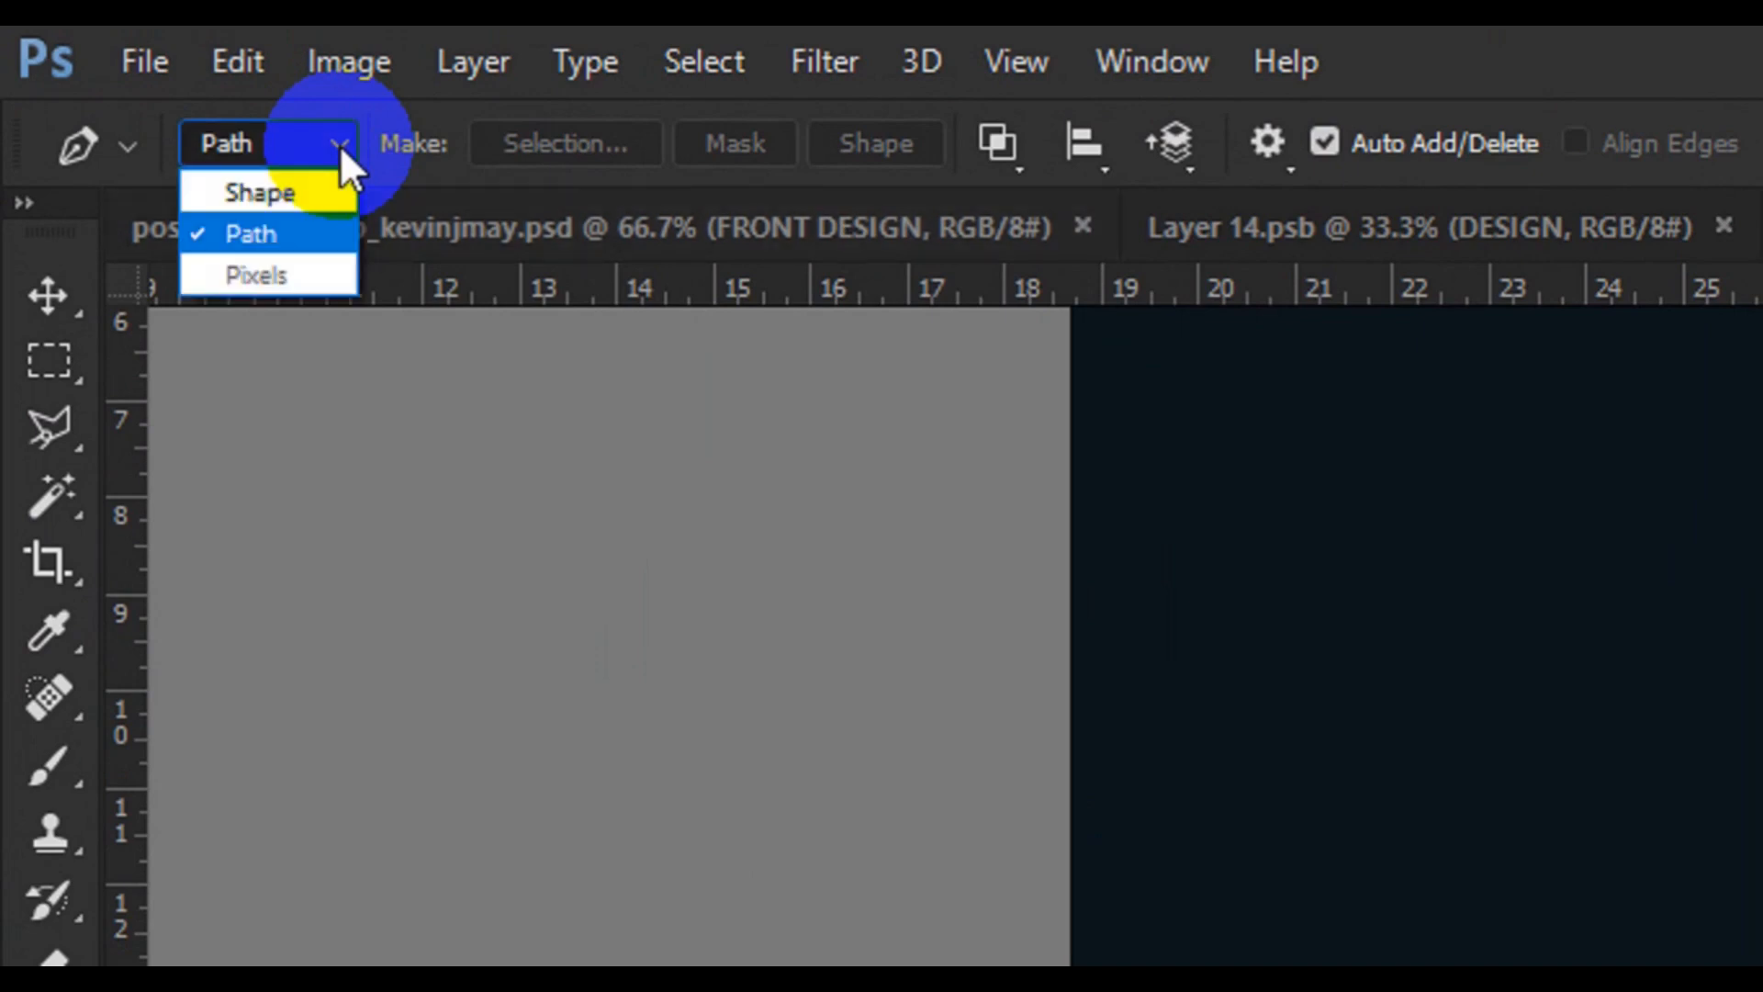
{"action": "left_click", "coordinate": [279, 197]}
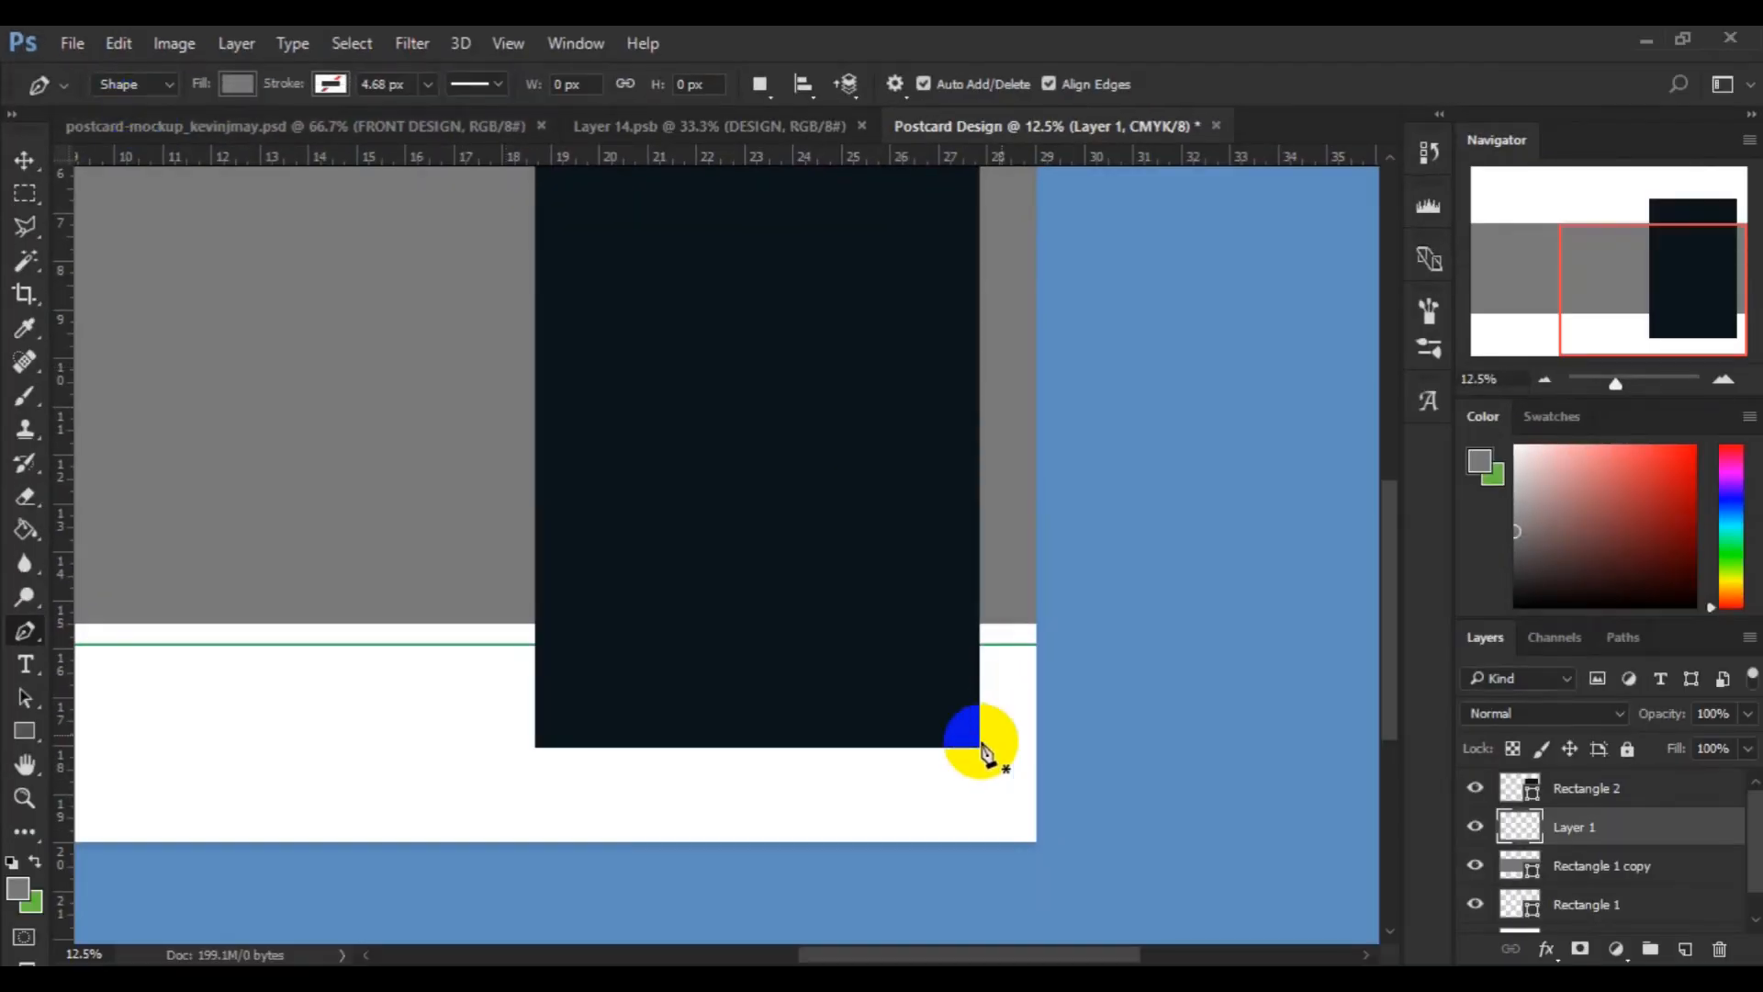
{"action": "left_click", "coordinate": [979, 750]}
{"action": "right_click", "coordinate": [1025, 650]}
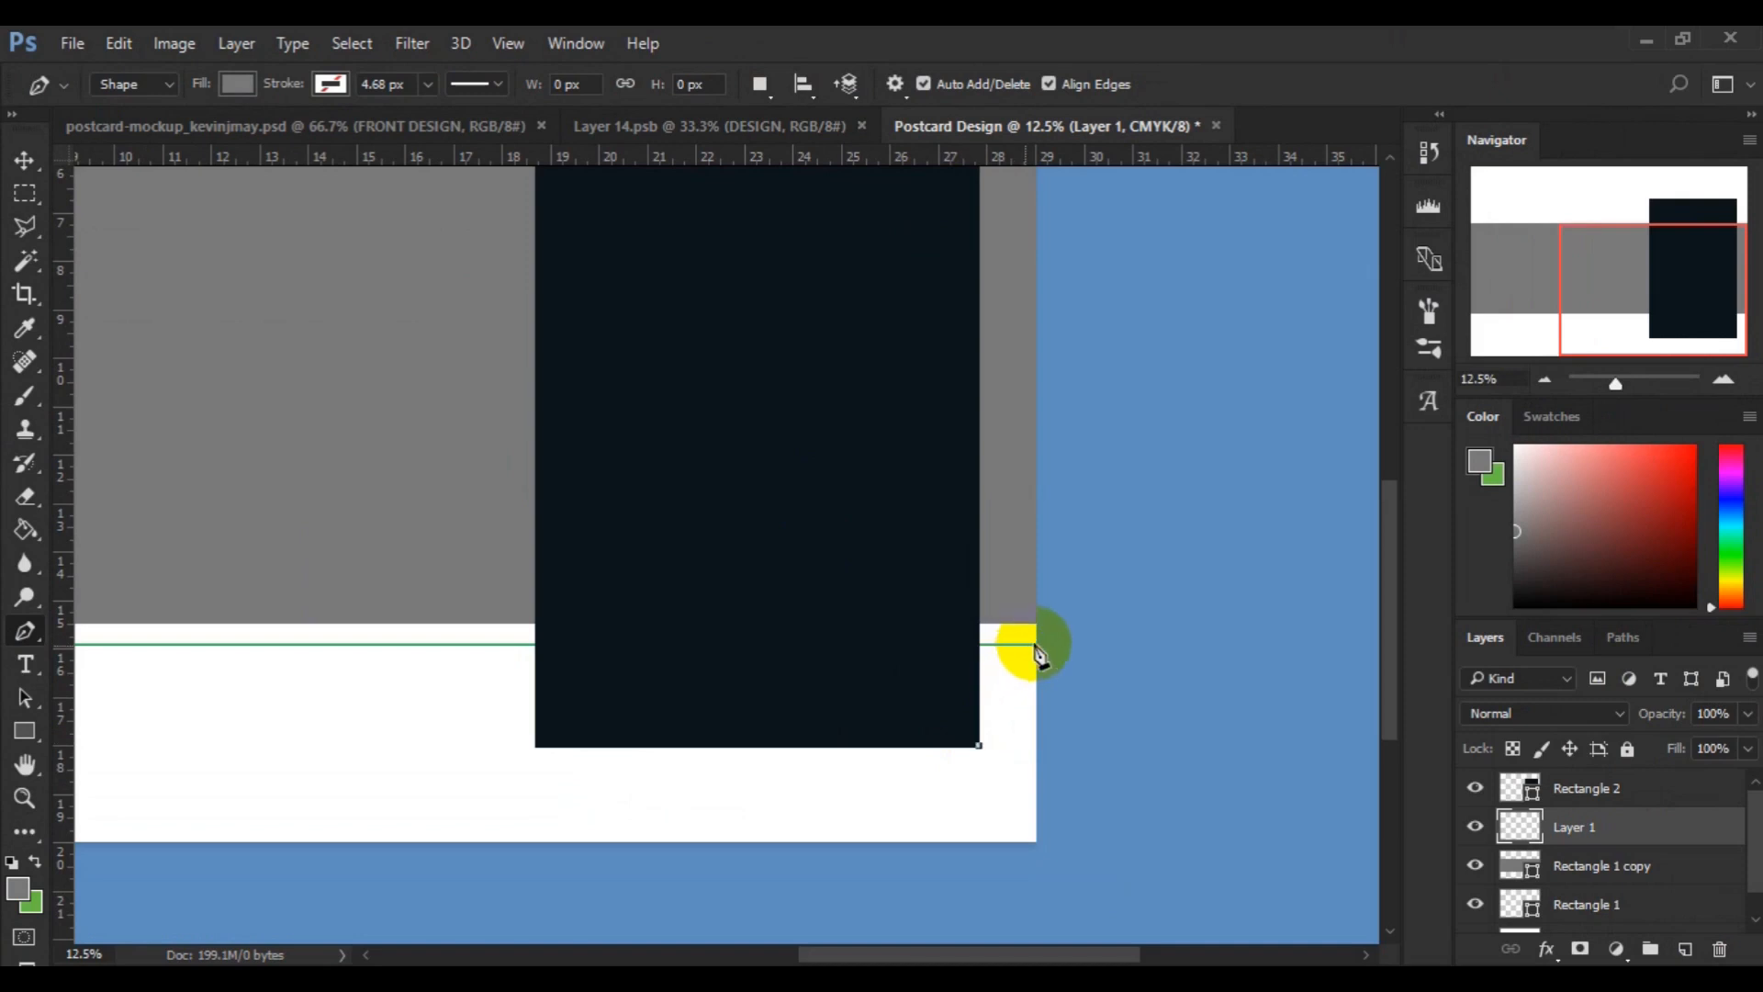
{"action": "left_click", "coordinate": [1038, 652]}
{"action": "left_click", "coordinate": [1039, 653]}
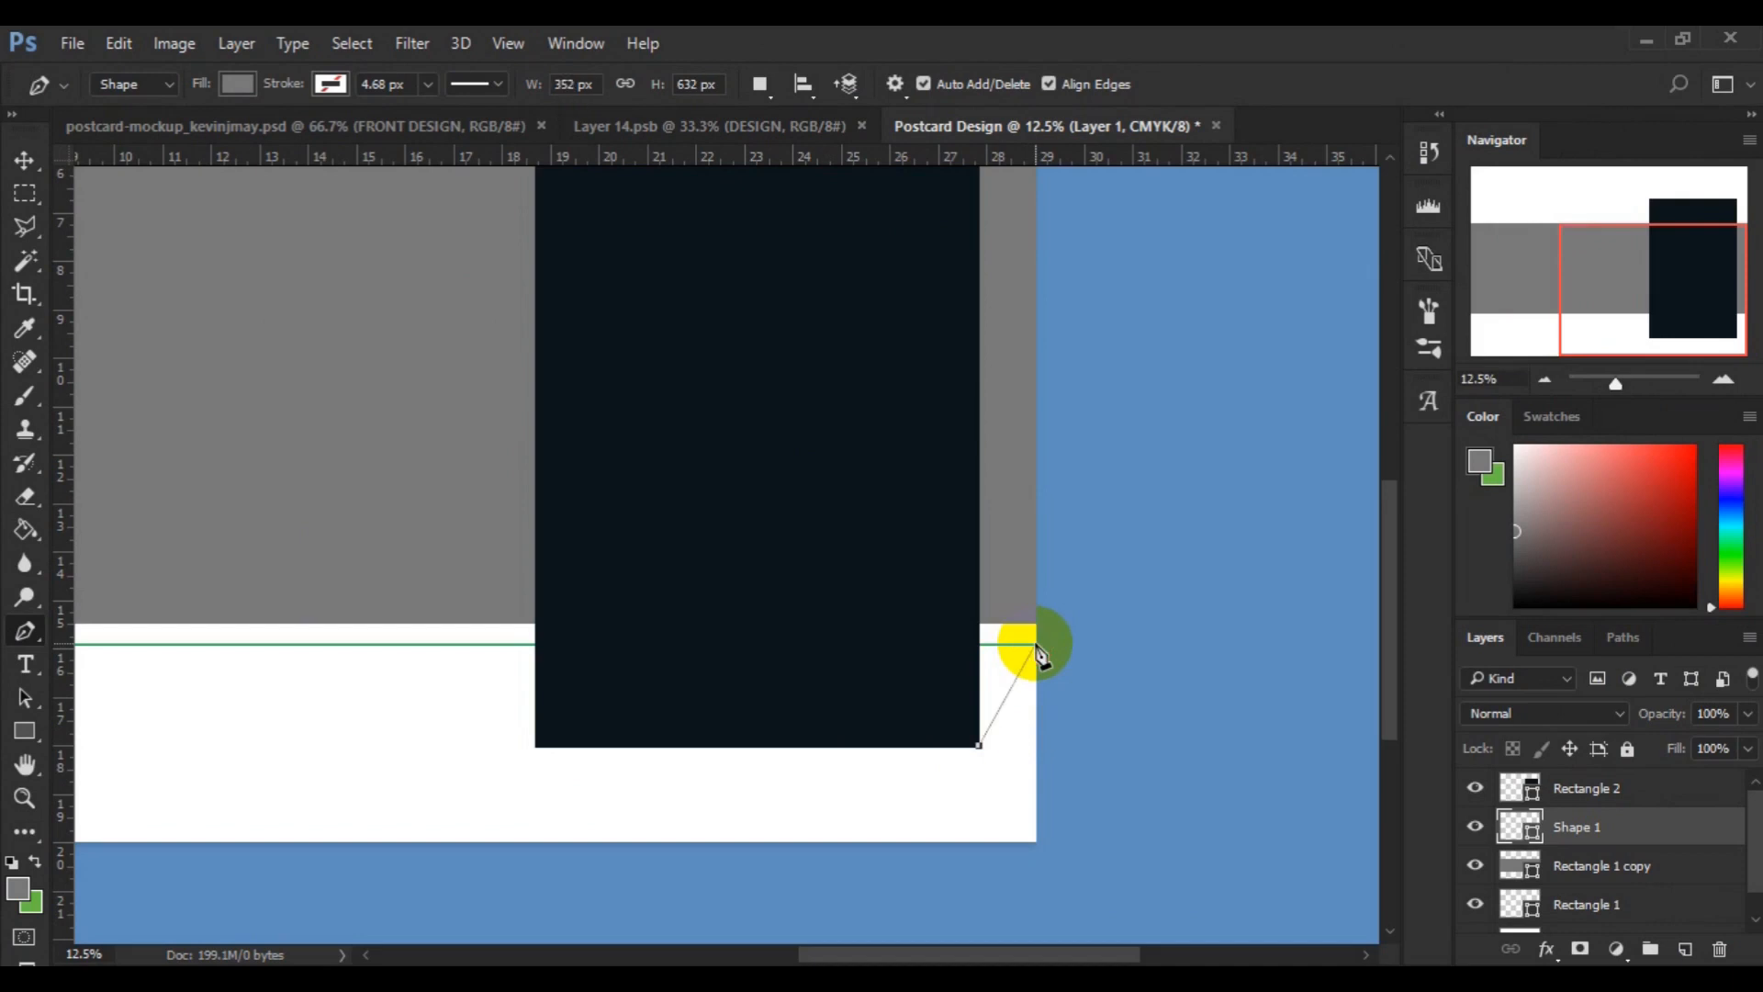
{"action": "left_click", "coordinate": [981, 654]}
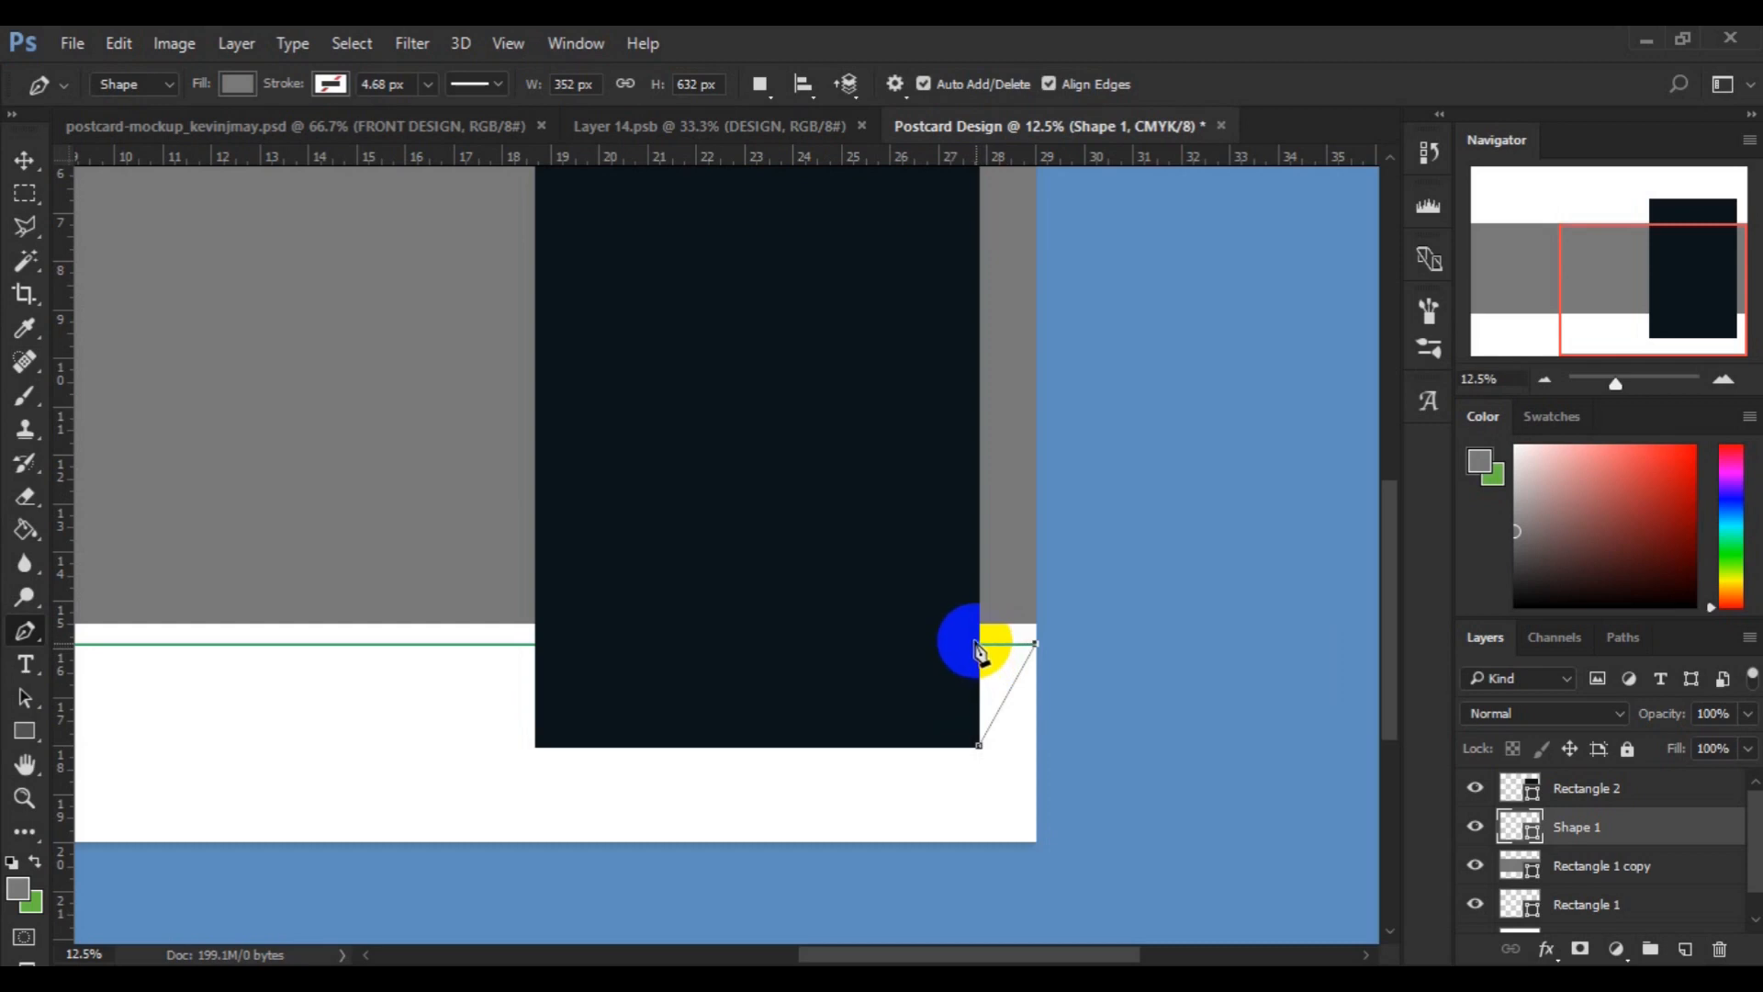
{"action": "left_click", "coordinate": [975, 643]}
{"action": "key", "text": "ctrl+z"}
{"action": "left_click", "coordinate": [975, 648]}
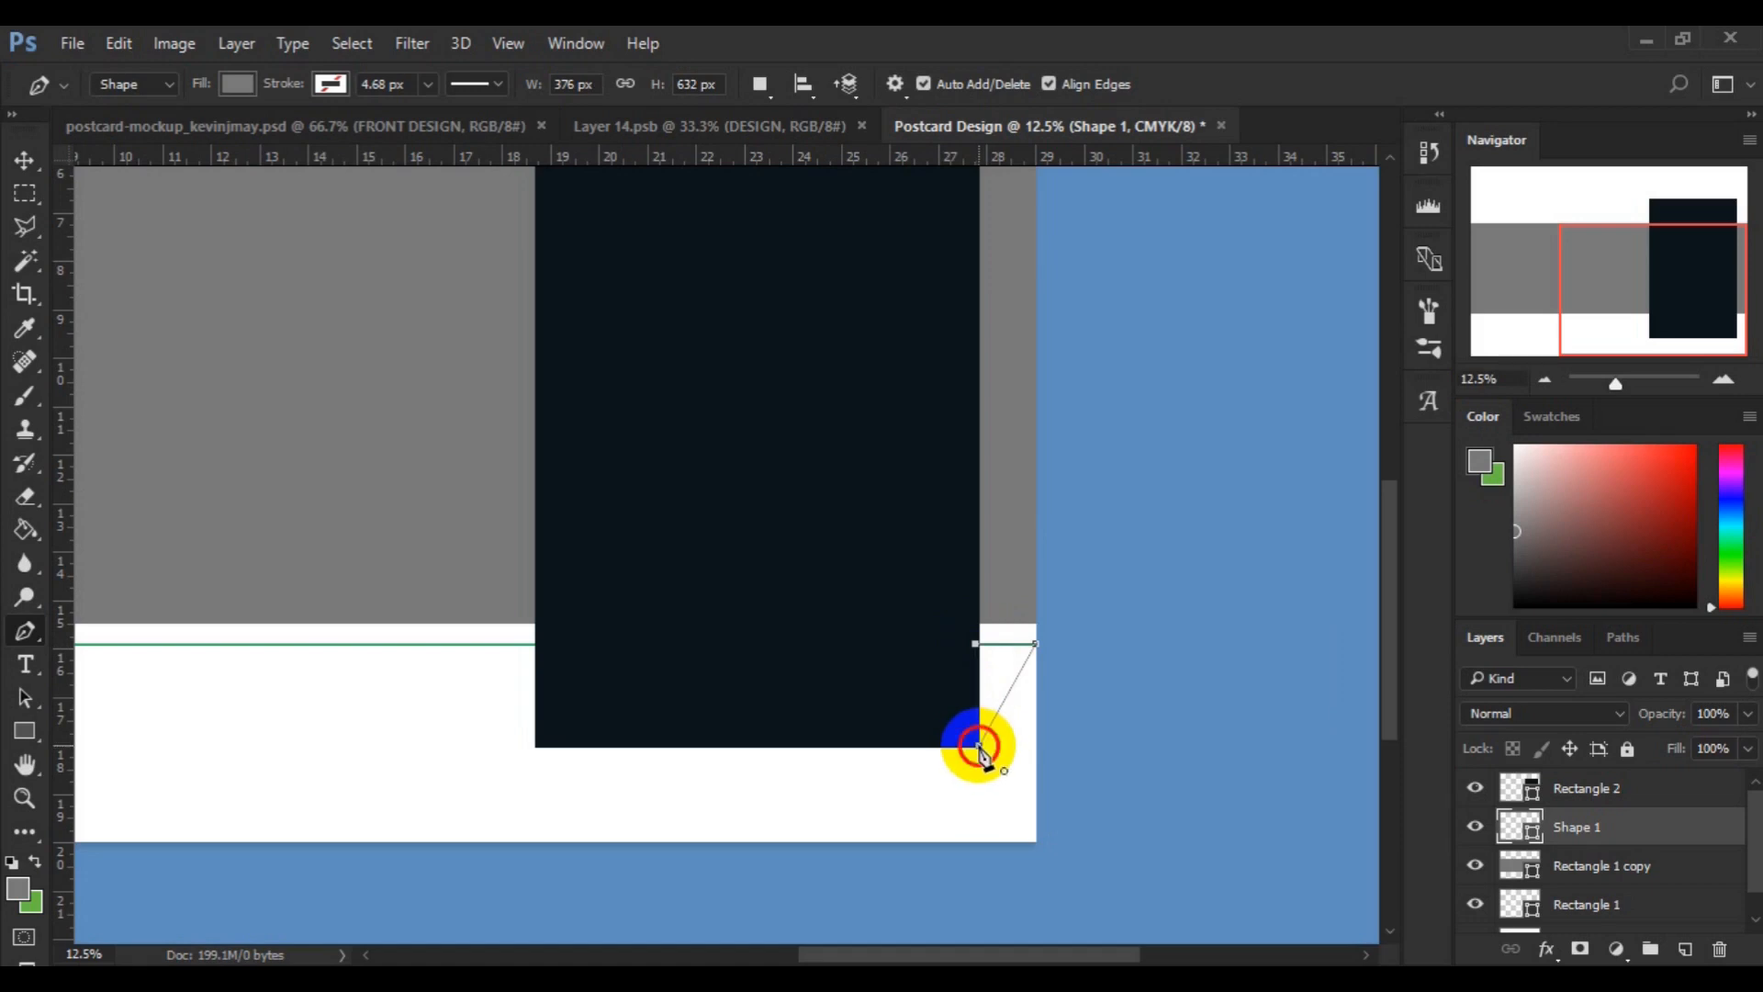
{"action": "left_click", "coordinate": [979, 746]}
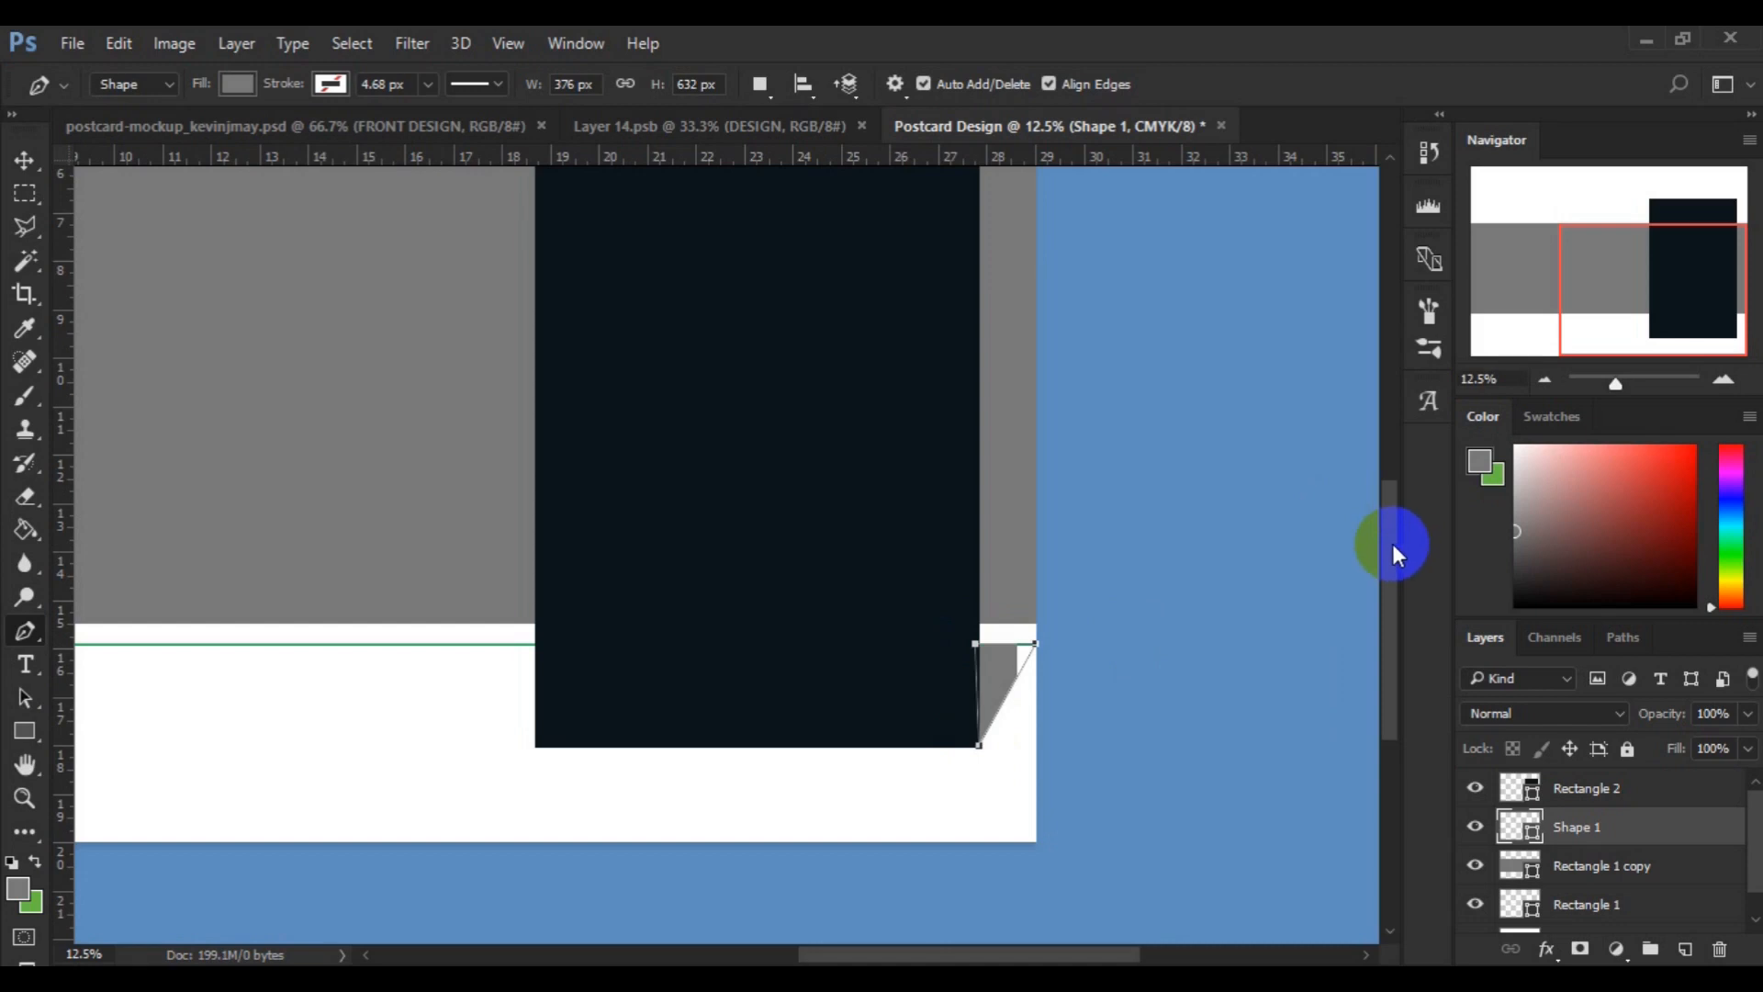
Step: With the Pen tool, draw a grey fold triangle about 399 x 656 px from the dark rectangle's upper-left corner to the upper green line
{"action": "left_click", "coordinate": [1389, 483]}
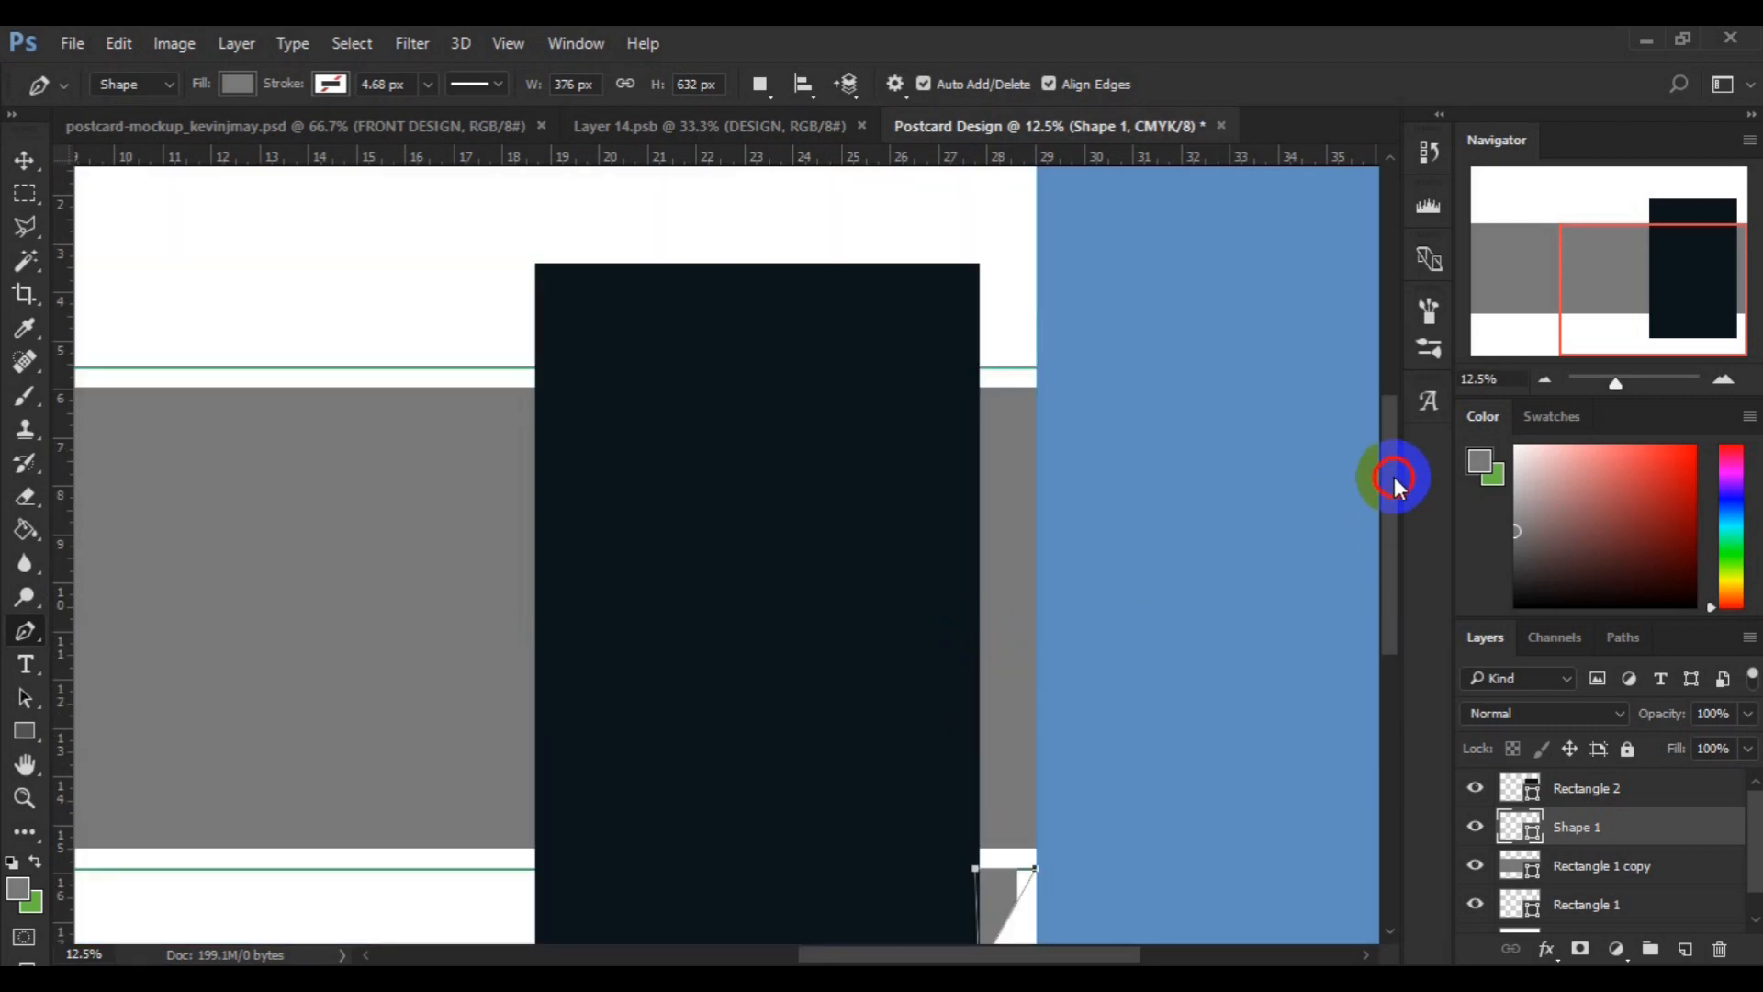
{"action": "left_click", "coordinate": [1394, 476]}
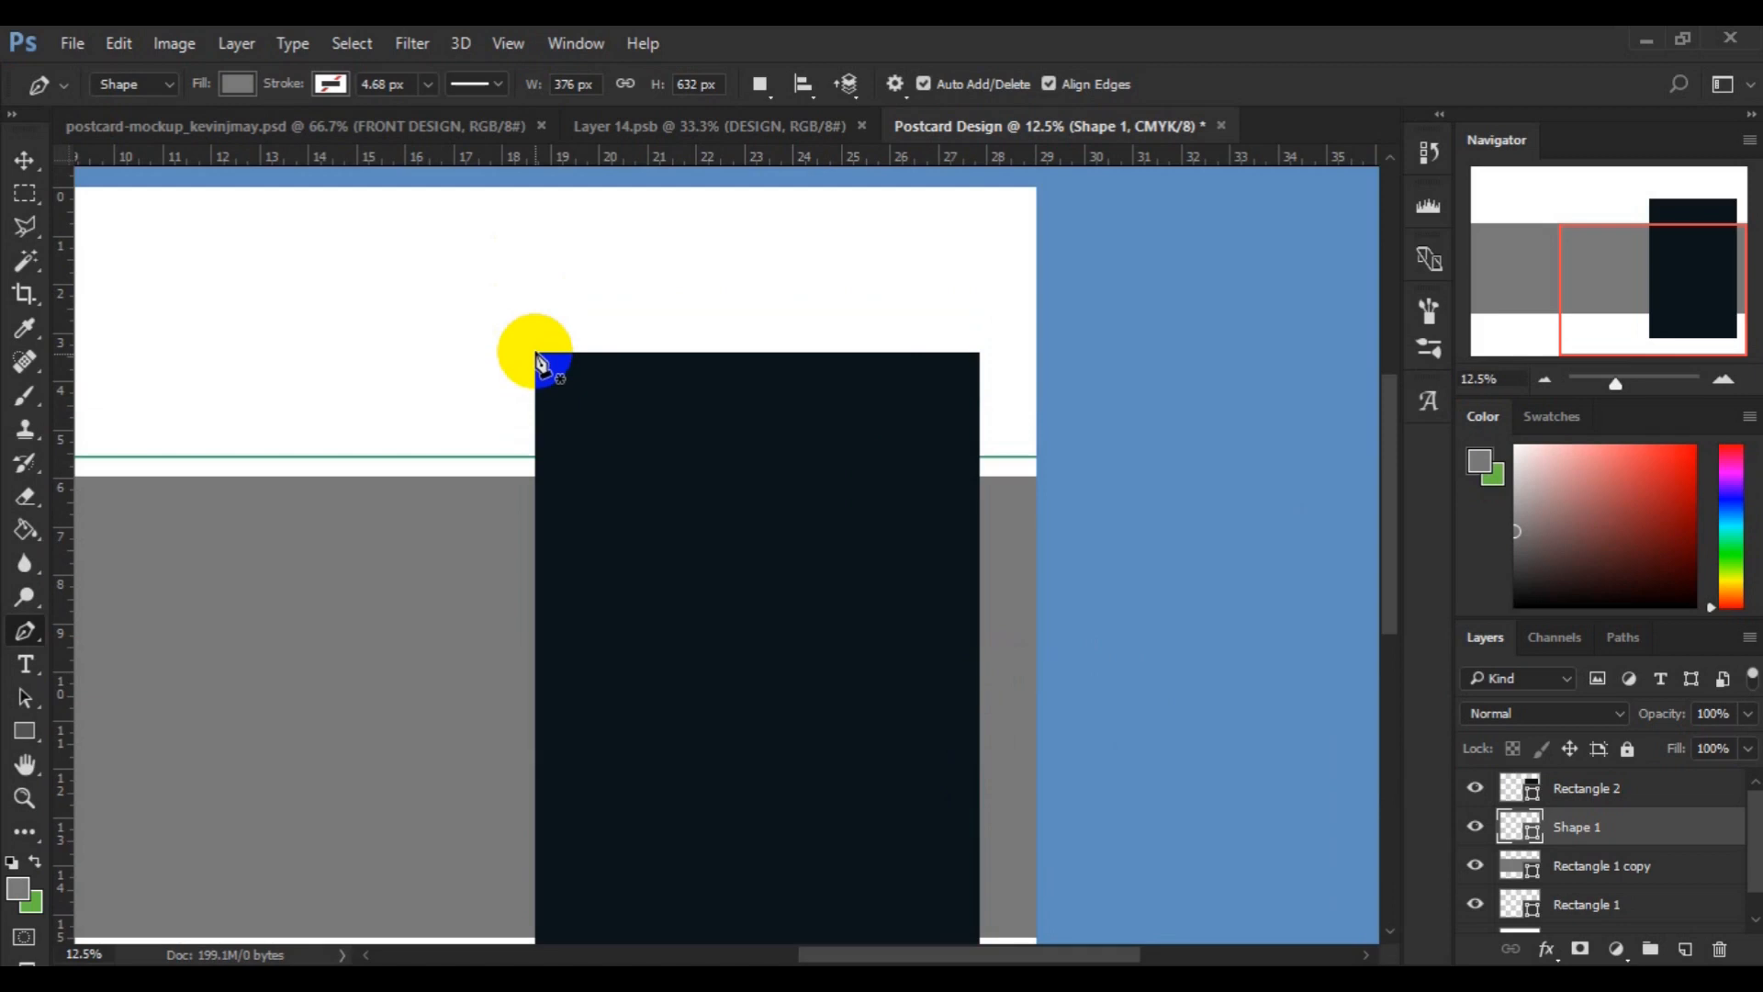
{"action": "left_click", "coordinate": [537, 353]}
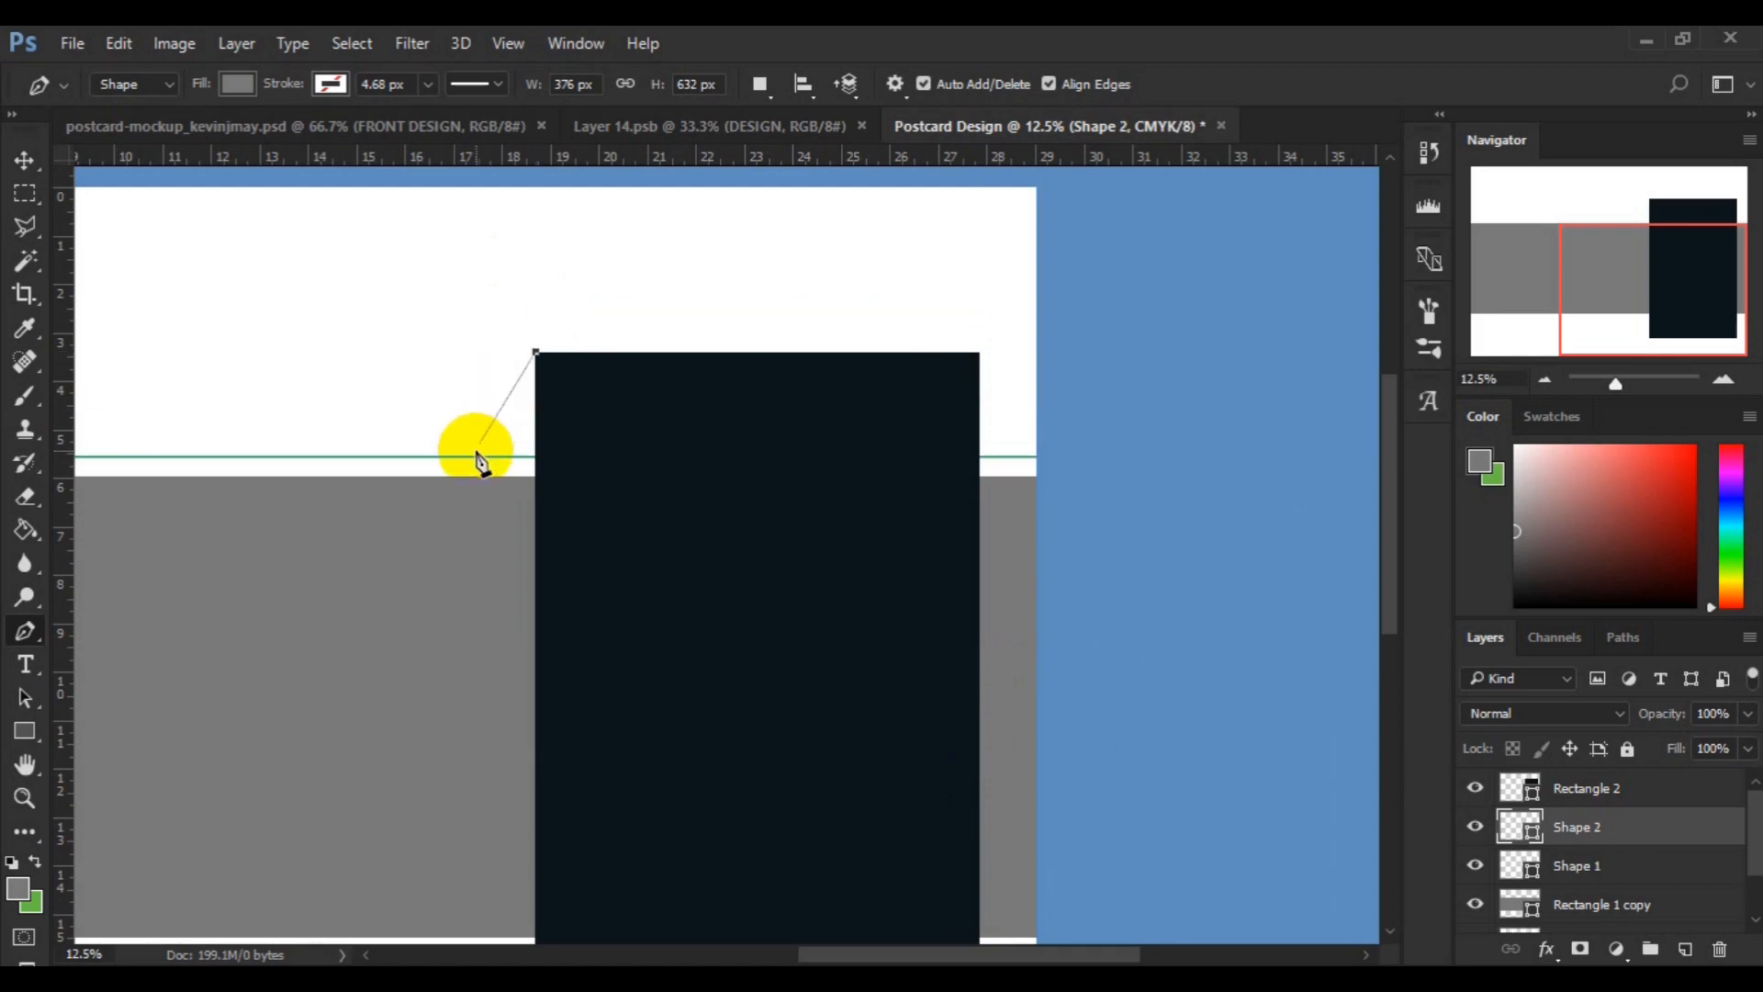
{"action": "left_click", "coordinate": [476, 463]}
{"action": "left_click", "coordinate": [536, 456]}
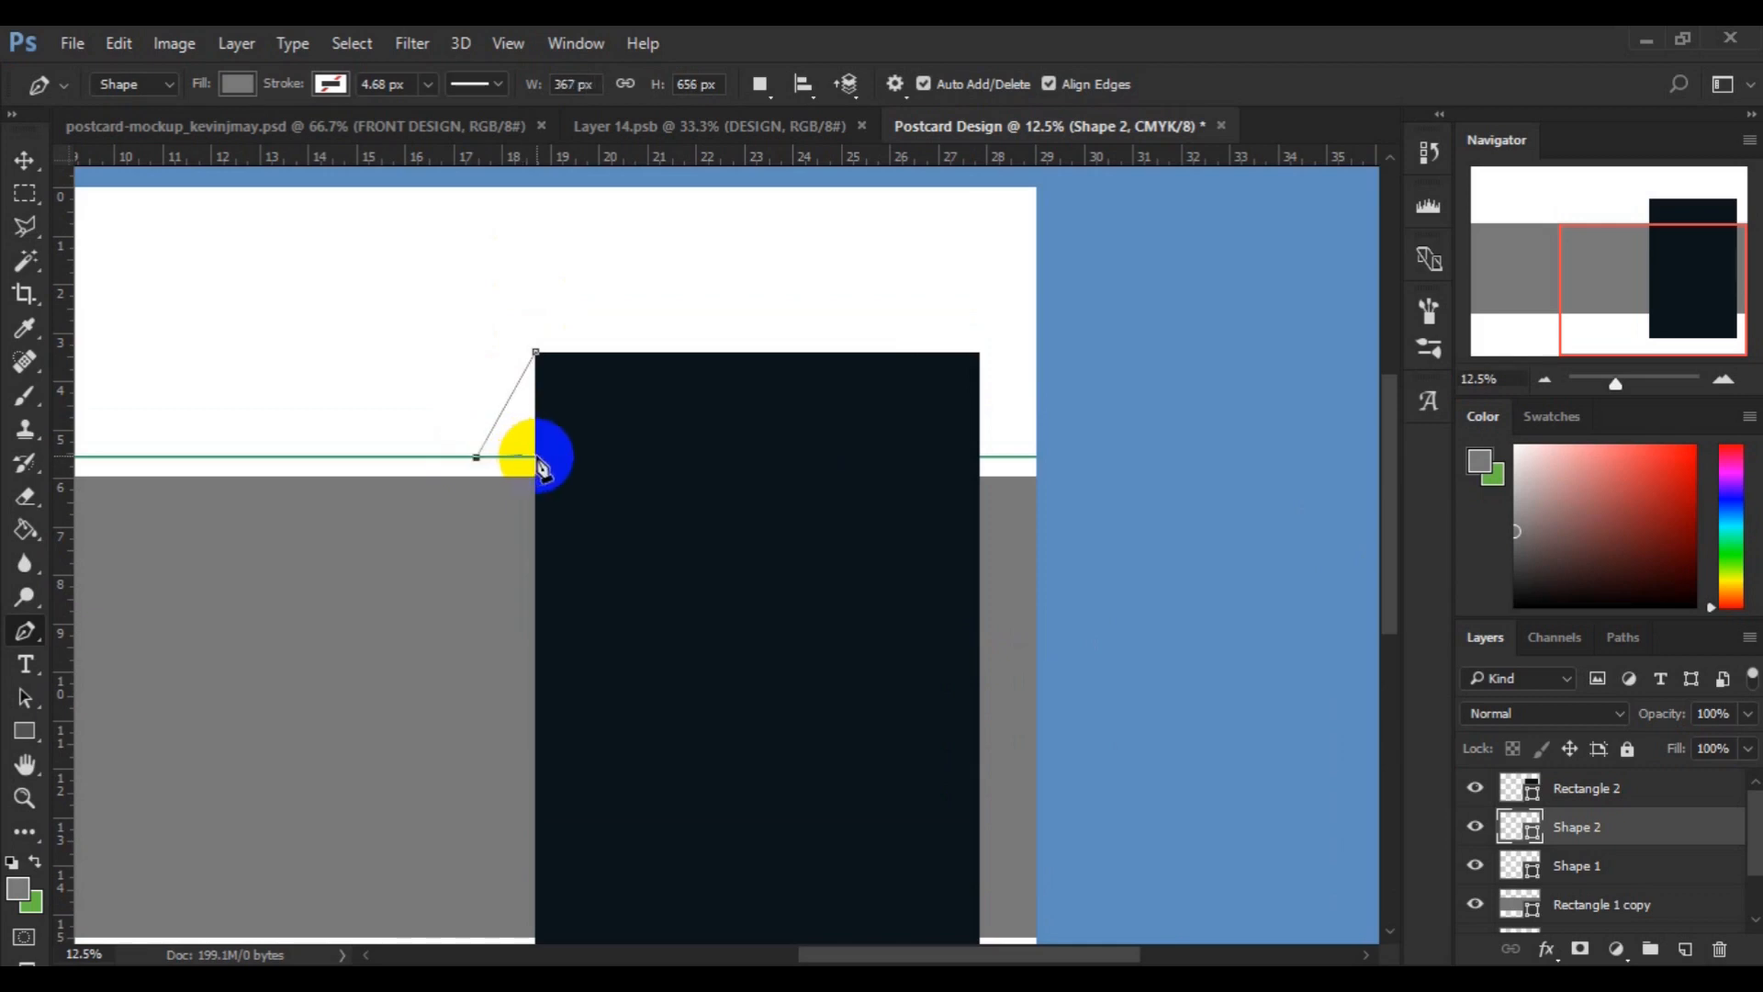
{"action": "left_click", "coordinate": [544, 465]}
{"action": "left_click", "coordinate": [536, 354]}
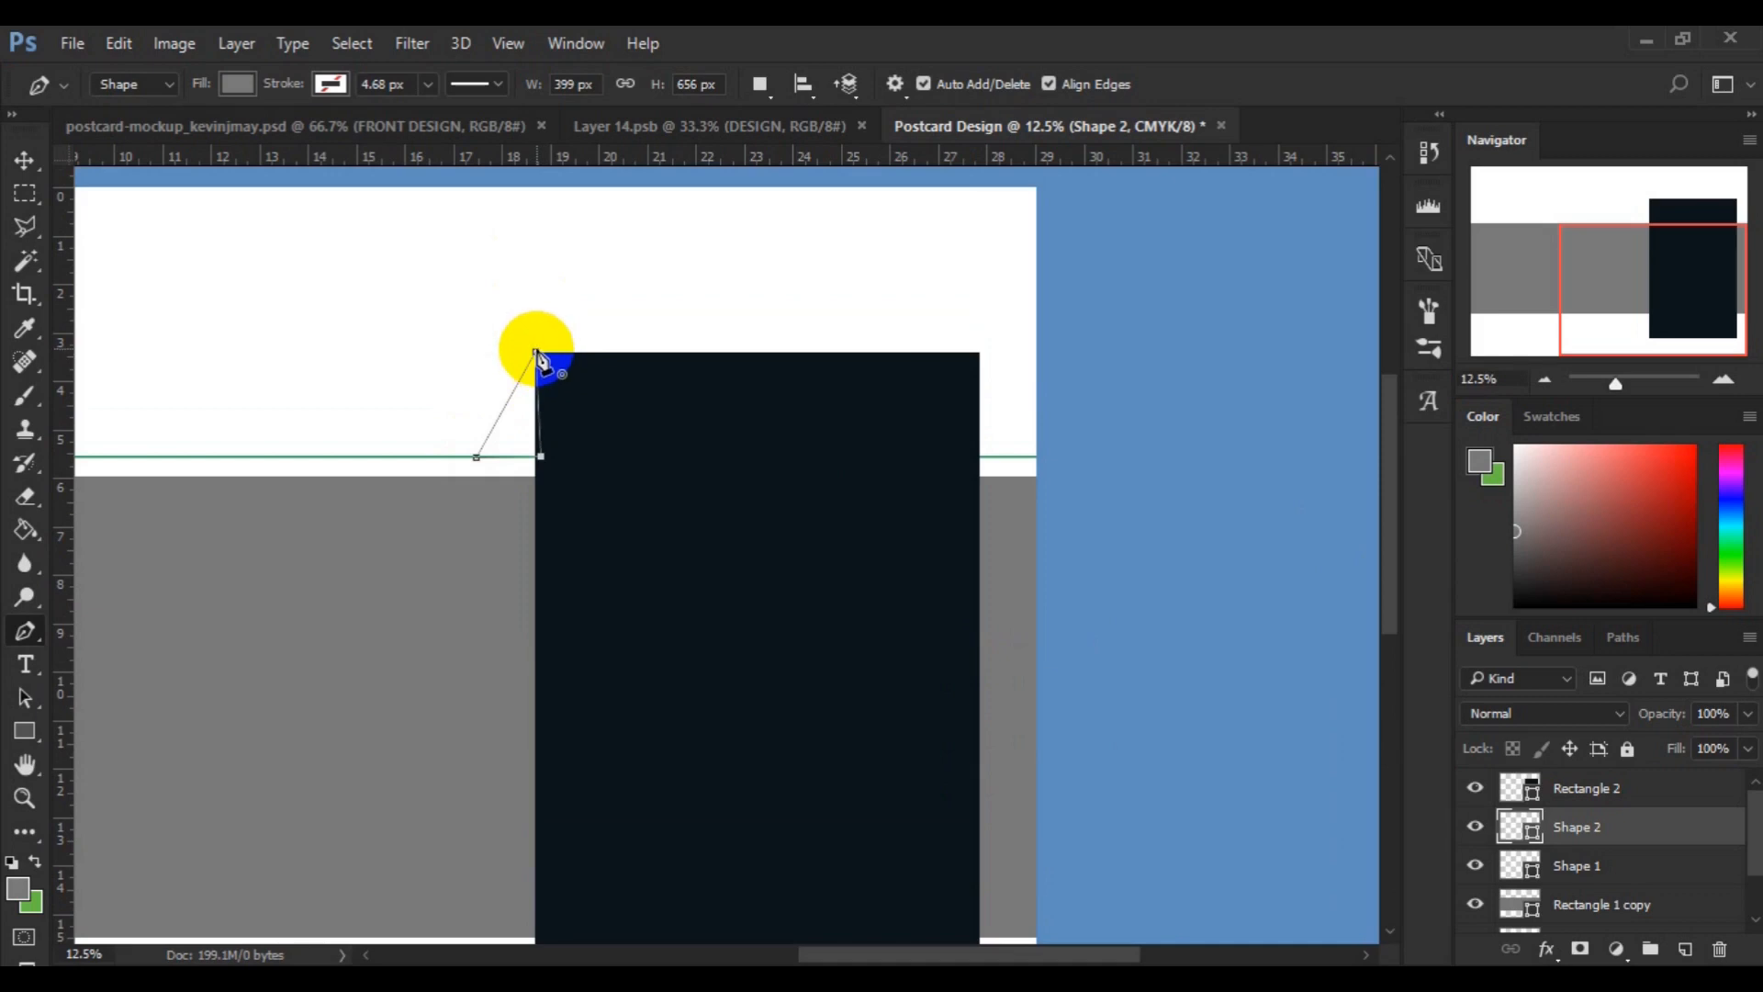
{"action": "left_click", "coordinate": [536, 353]}
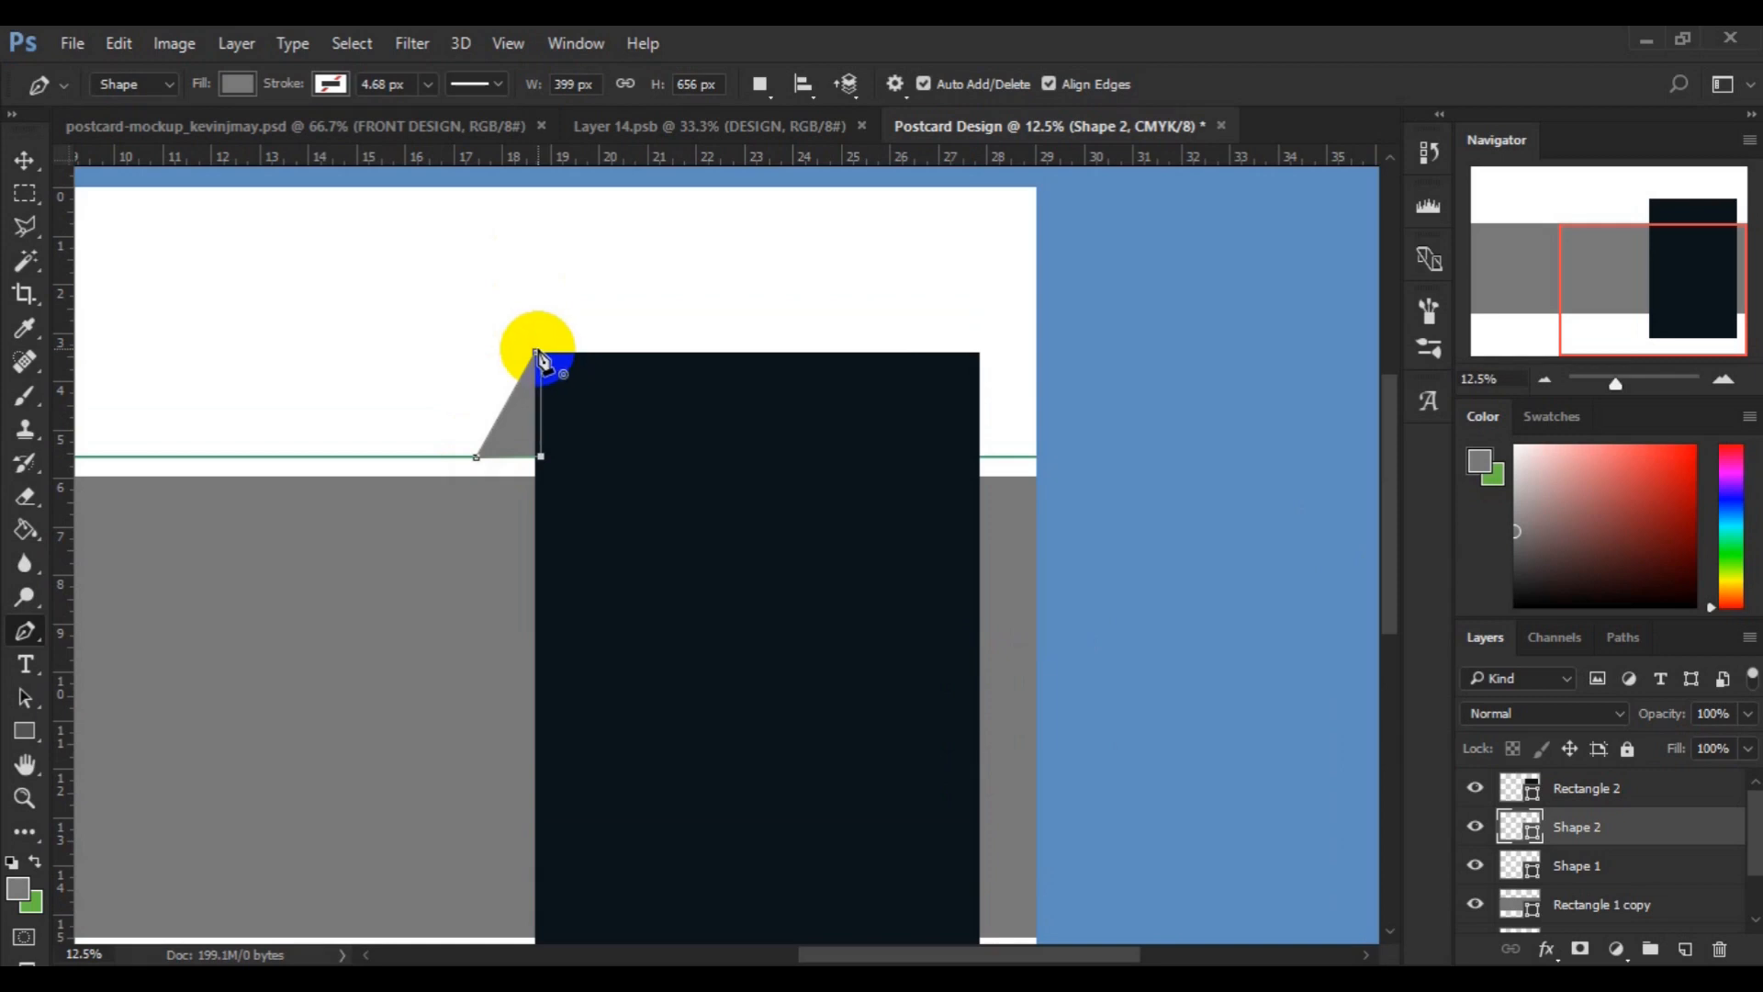
{"action": "left_click", "coordinate": [536, 353]}
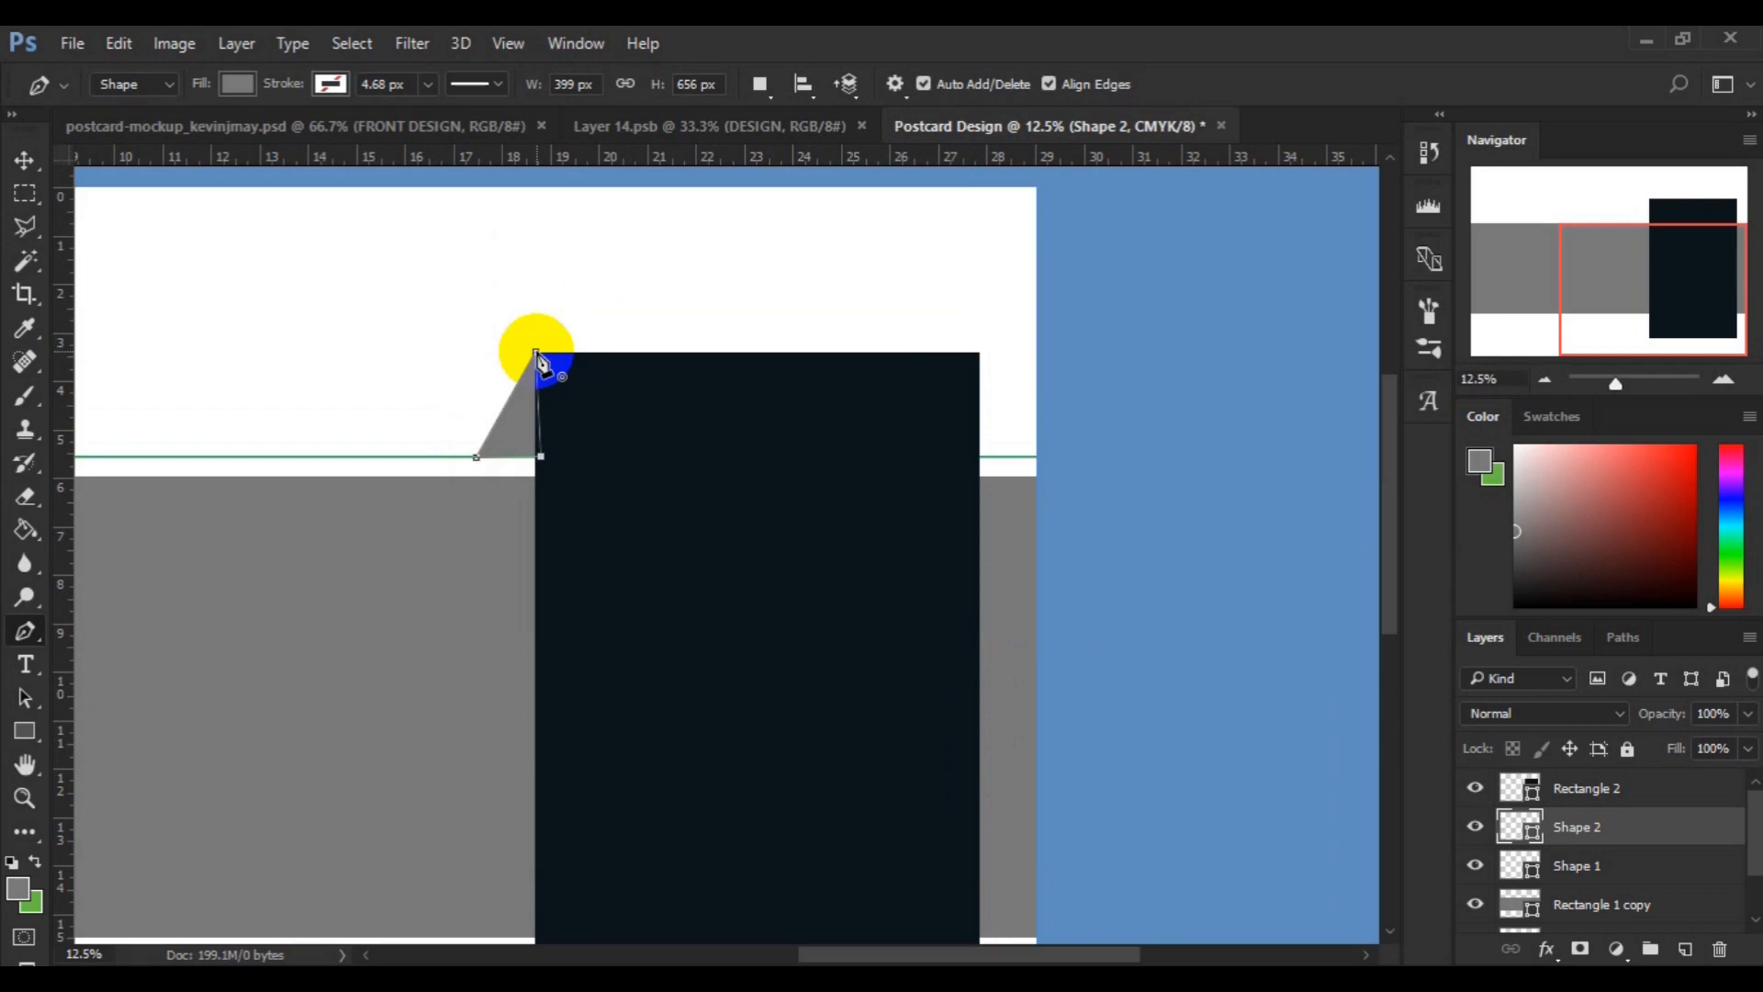
Step: Place the Elegant-Orange-Family-Dream-House image from the Desktop's freepik stockpoto folder as an embedded object directly above the Rectangle 1 copy layer
{"action": "left_click", "coordinate": [25, 172]}
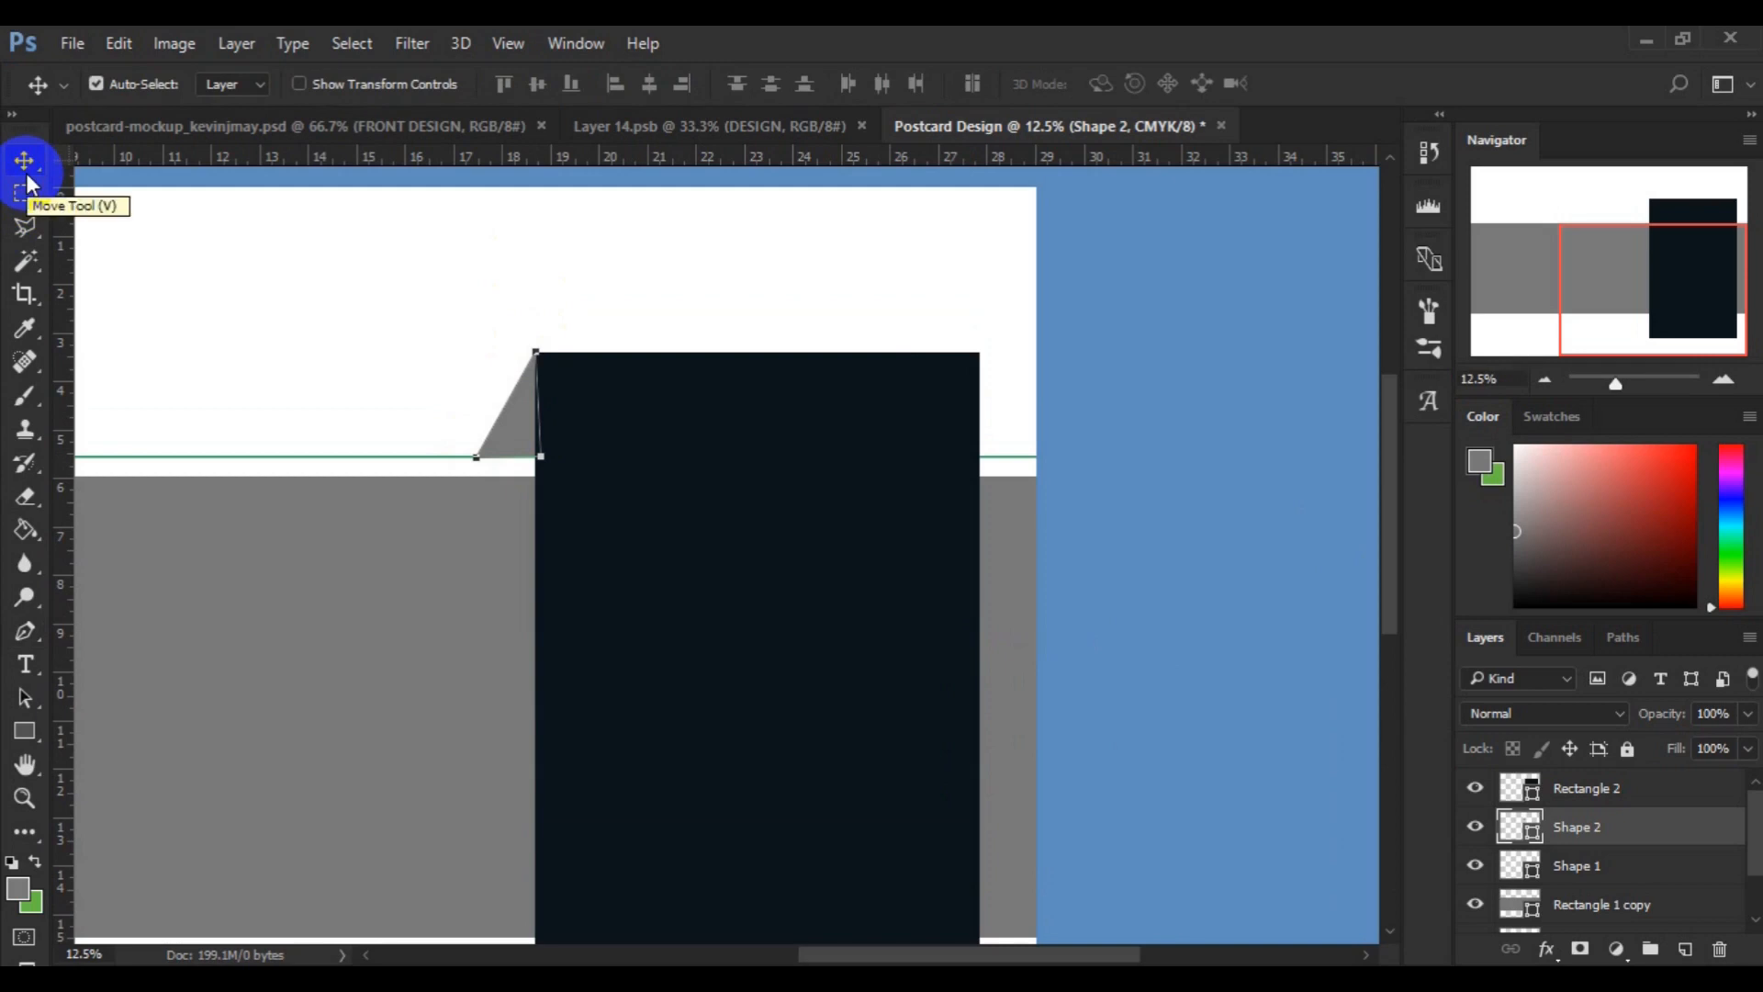
{"action": "key", "text": "ctrl+0"}
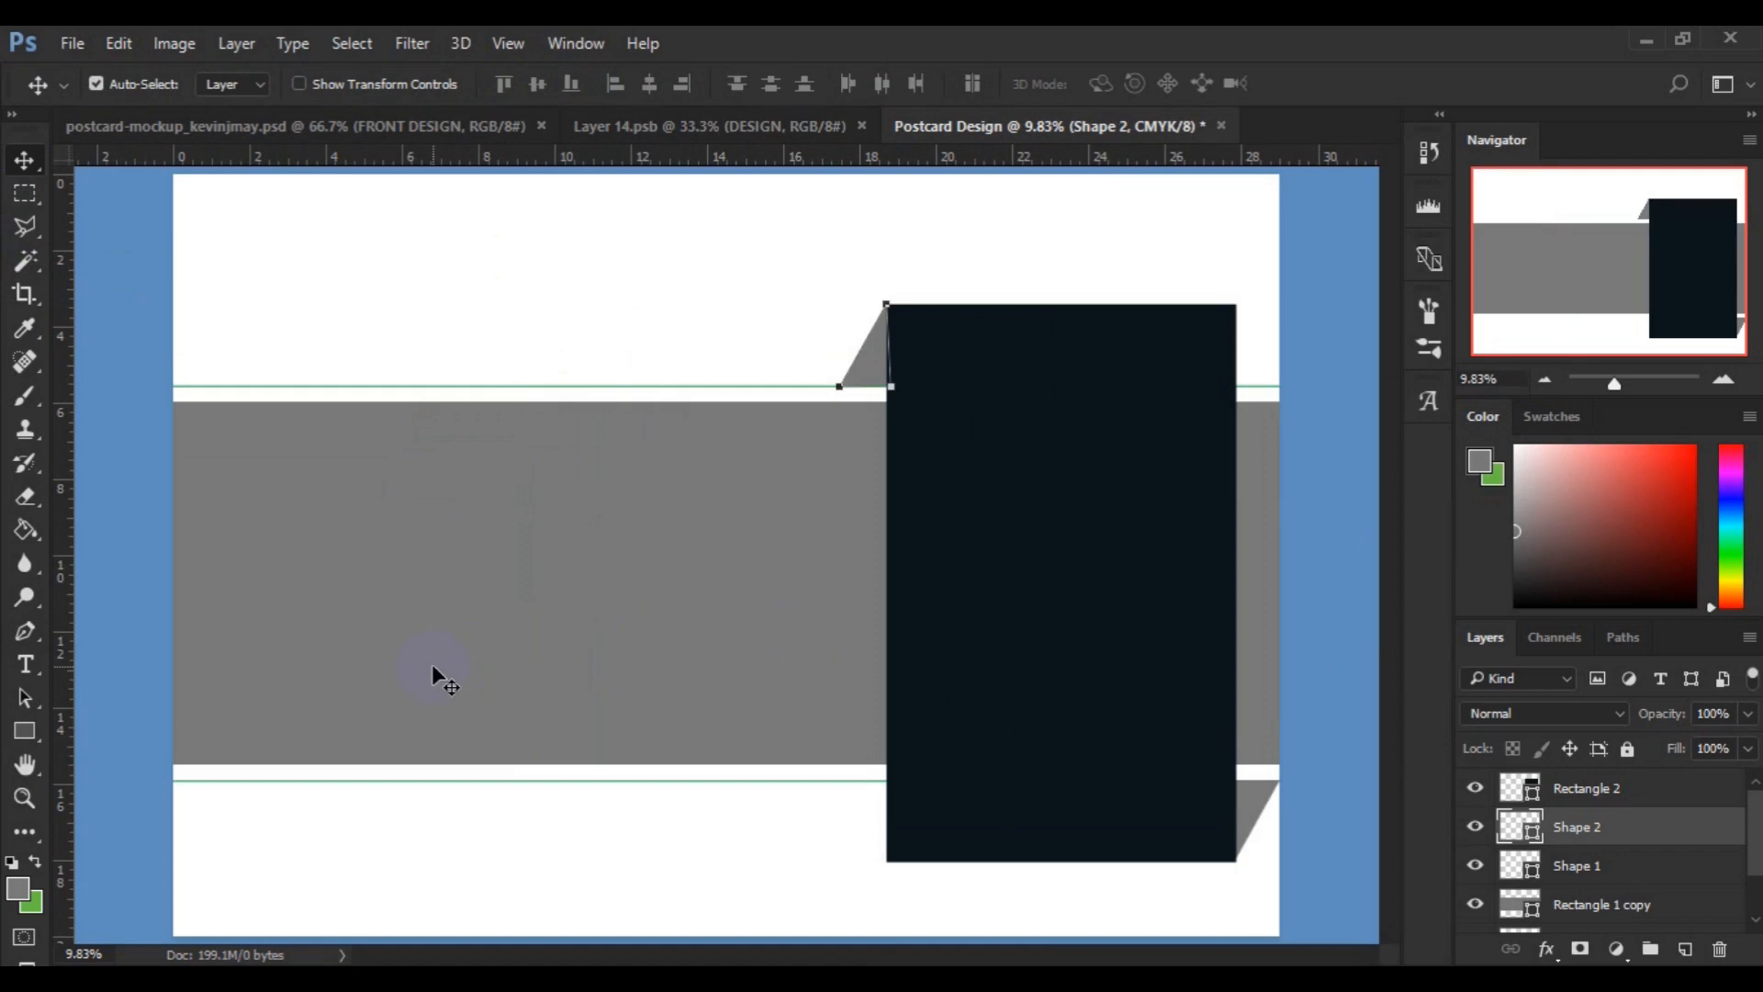
{"action": "left_click", "coordinate": [378, 669]}
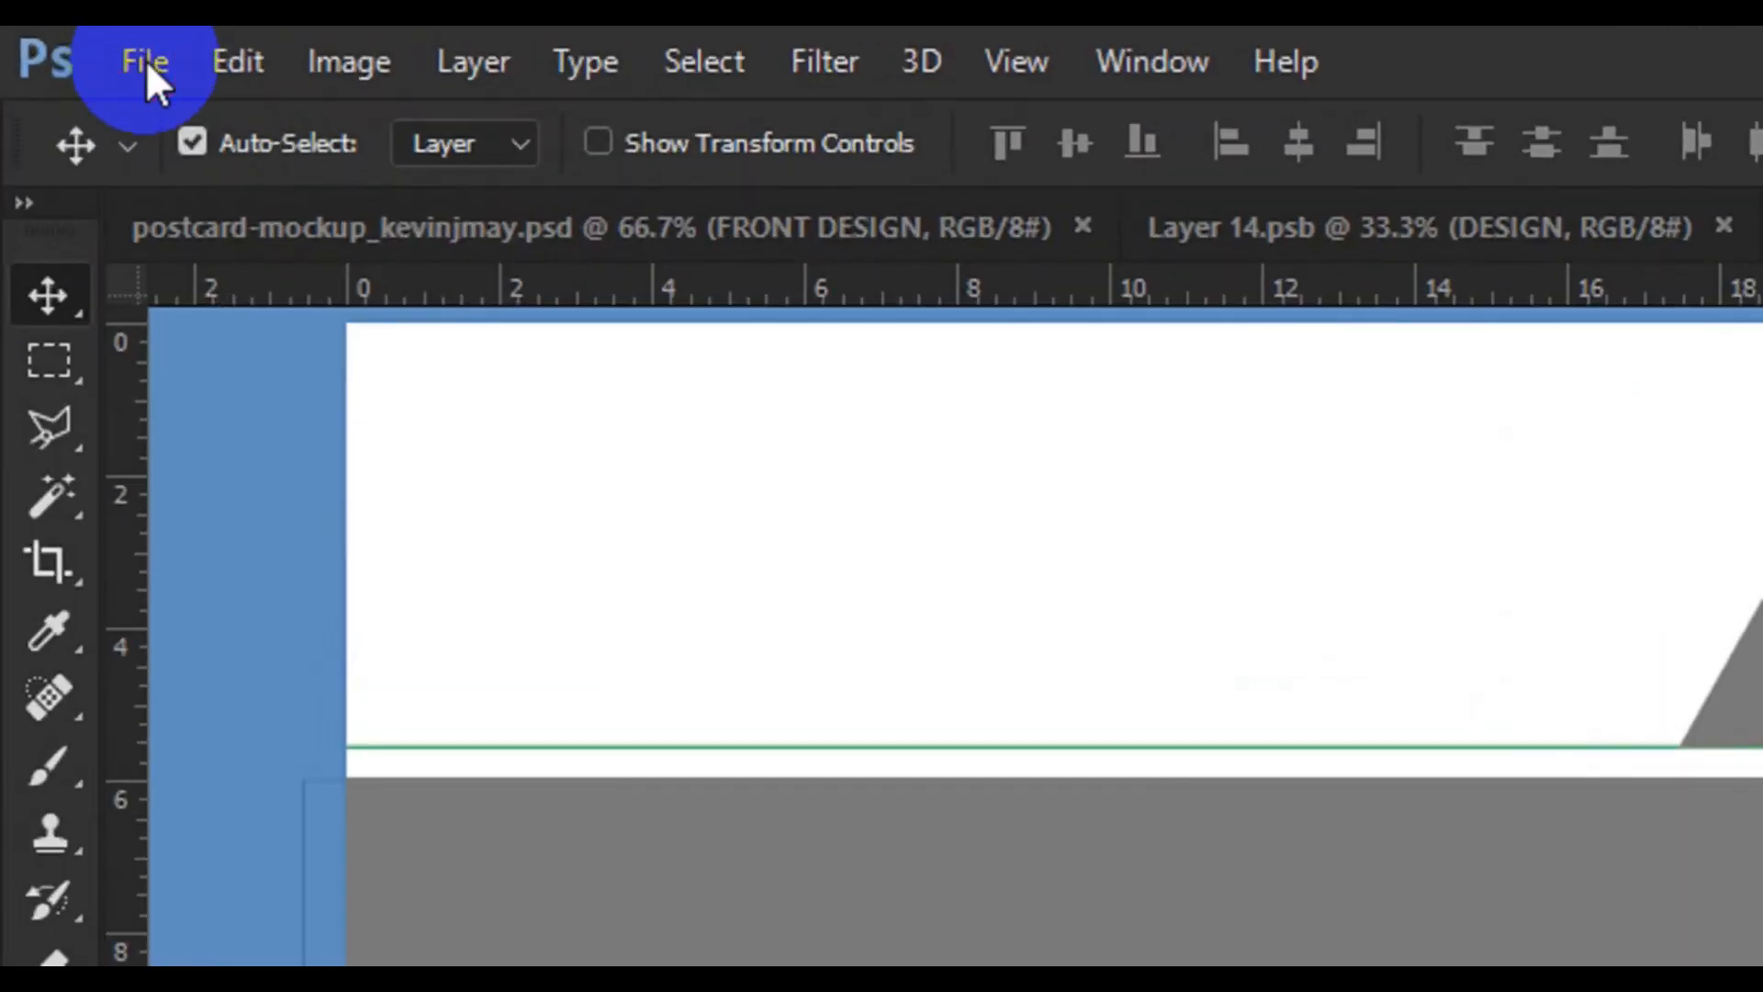
{"action": "left_click", "coordinate": [146, 60]}
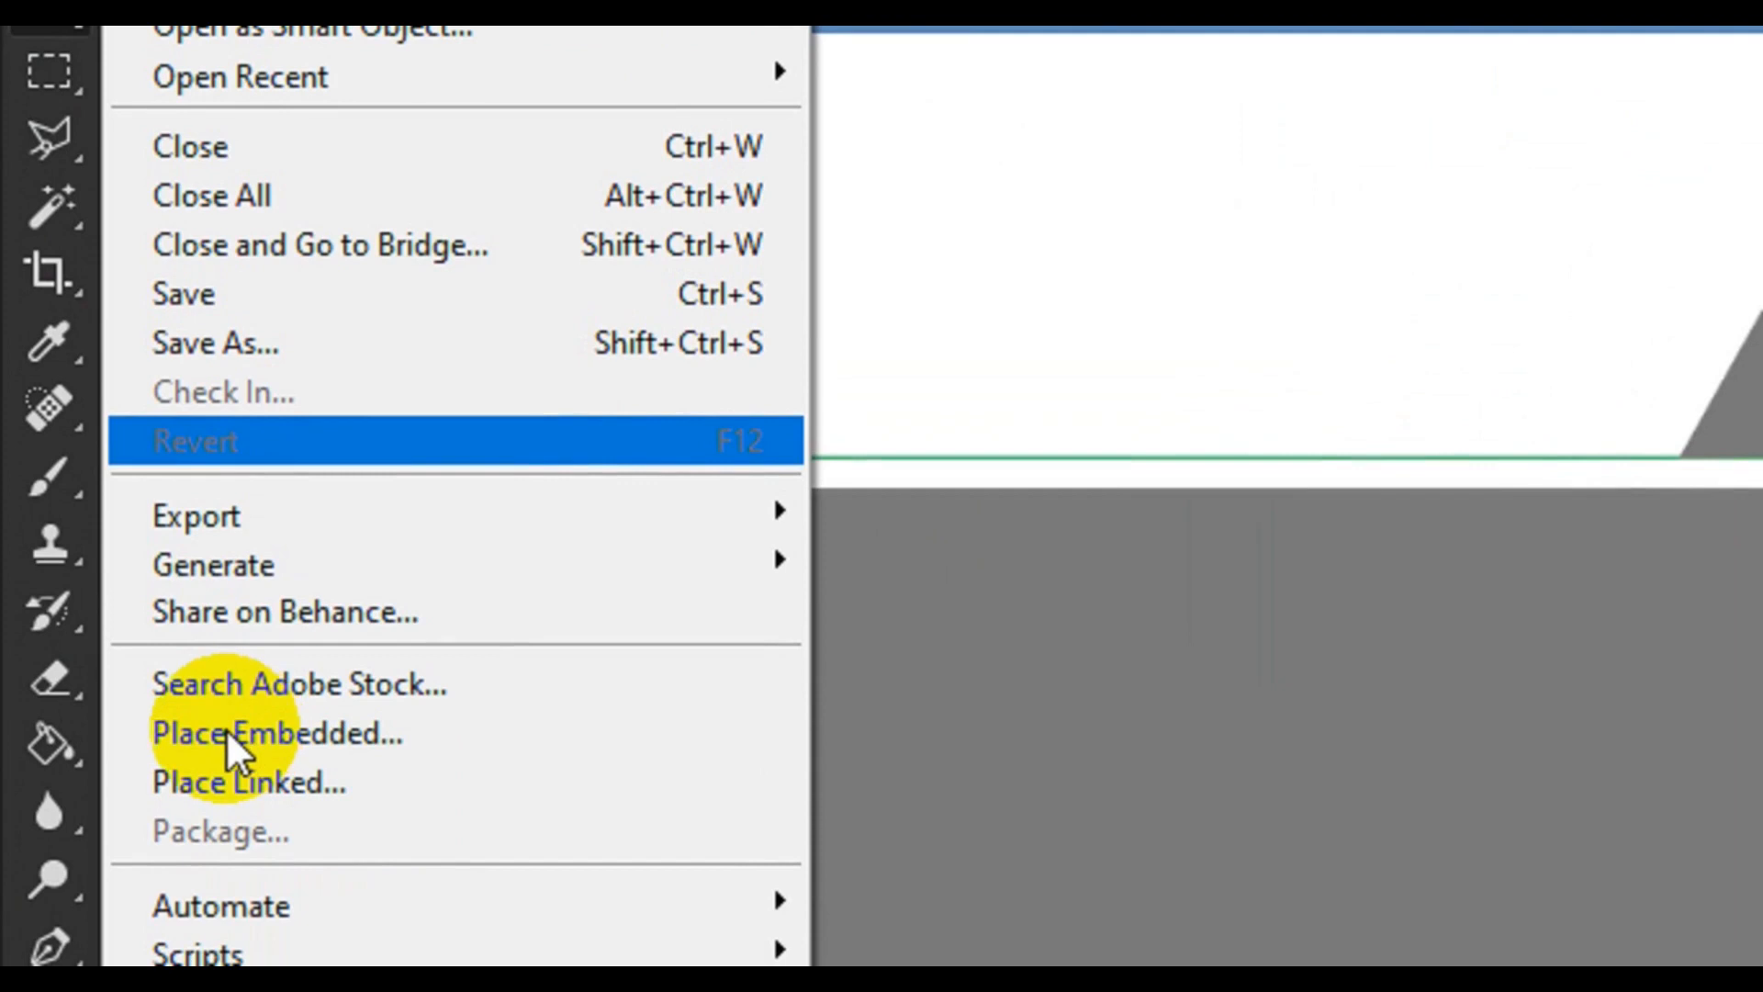
{"action": "left_click", "coordinate": [226, 729]}
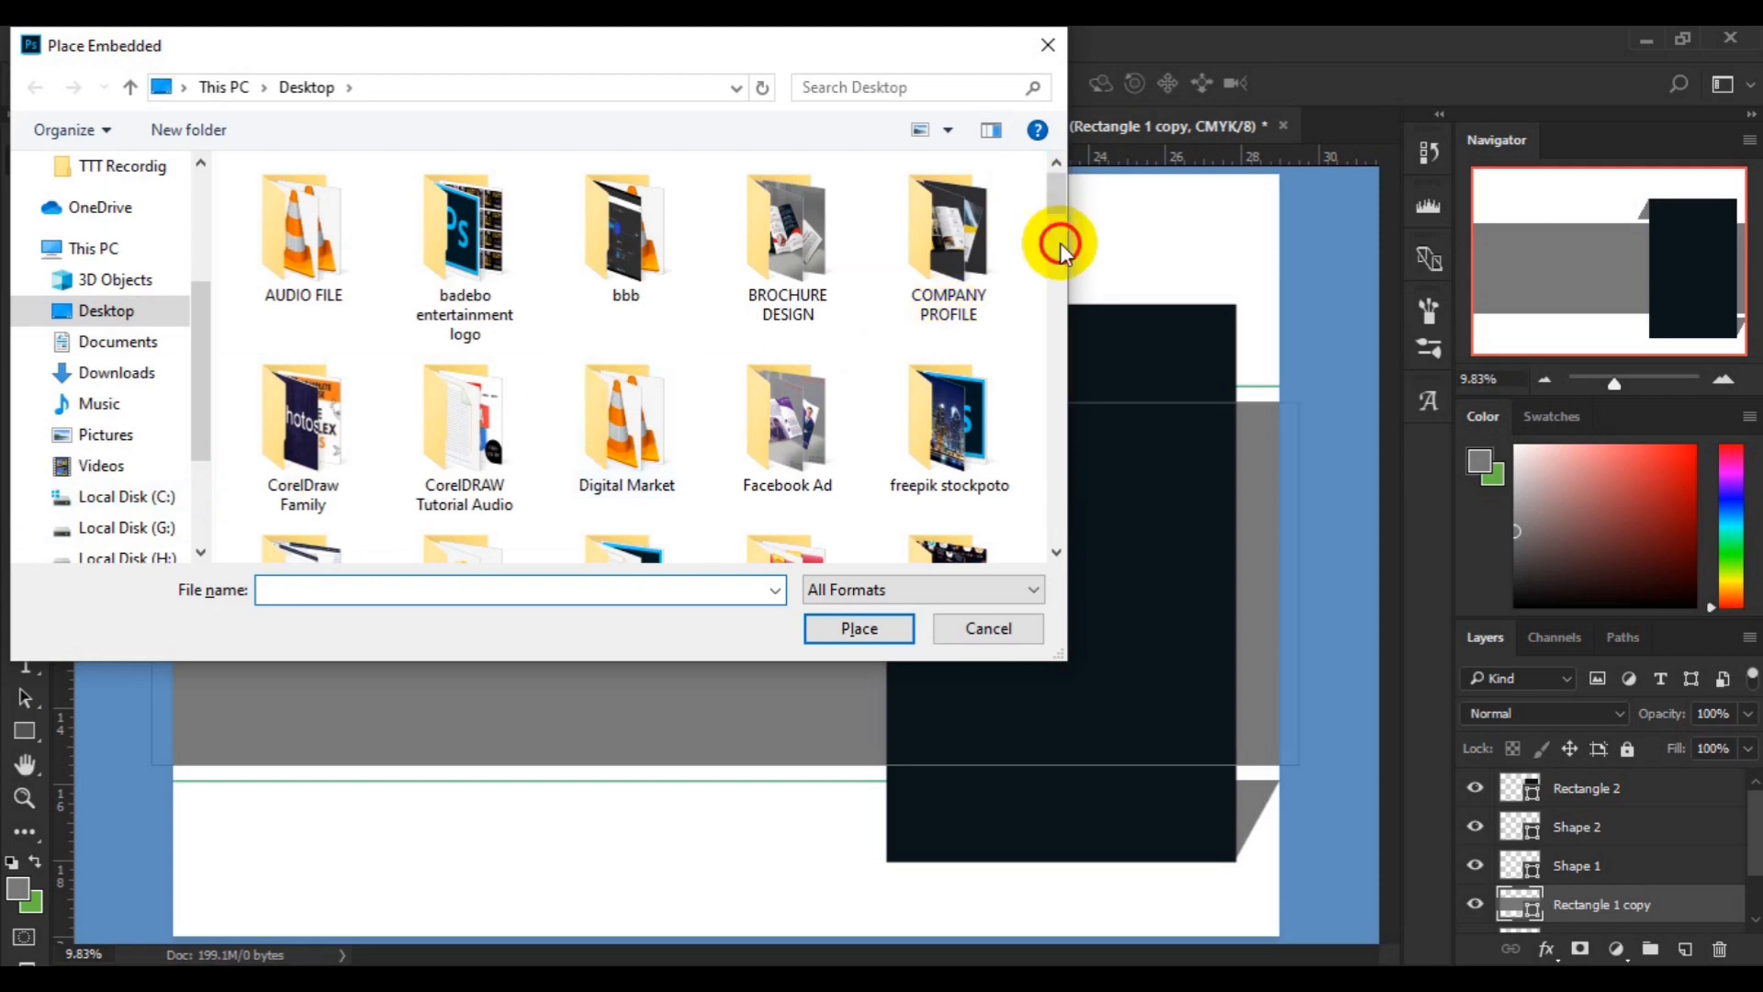
{"action": "left_click", "coordinate": [1056, 274]}
{"action": "left_click_drag", "start_coordinate": [1056, 275], "coordinate": [1054, 182]}
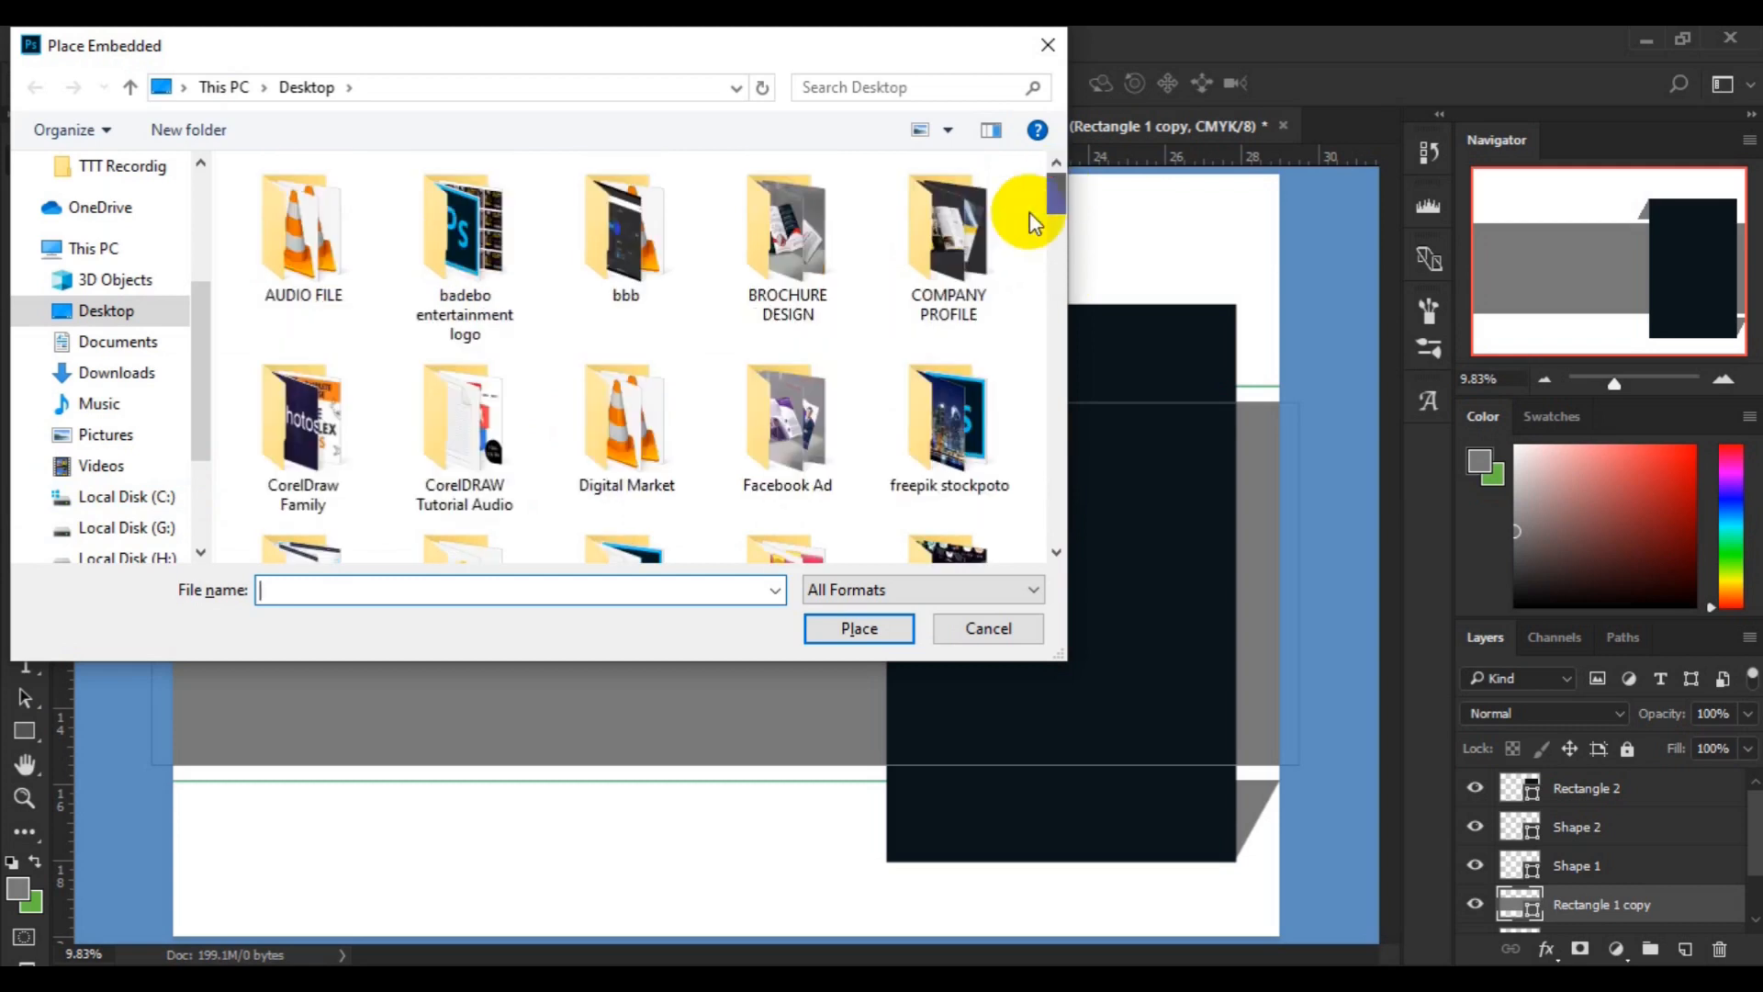
{"action": "left_click", "coordinate": [975, 444]}
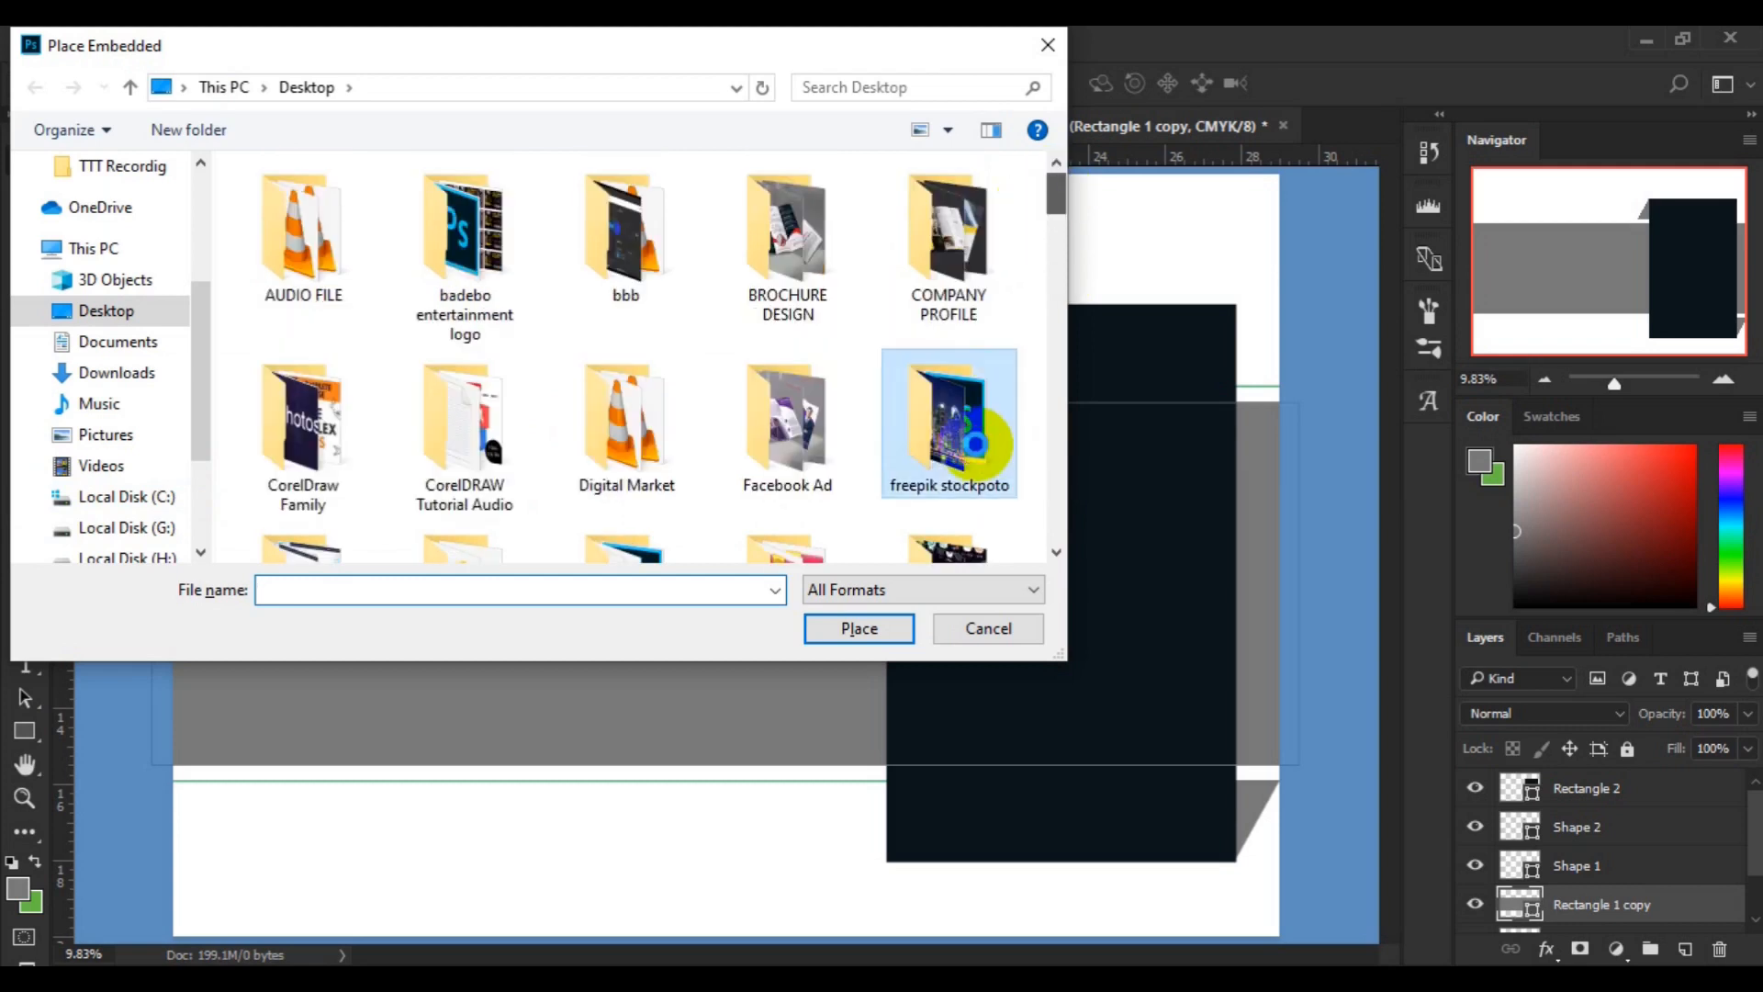
{"action": "double_click", "coordinate": [978, 450]}
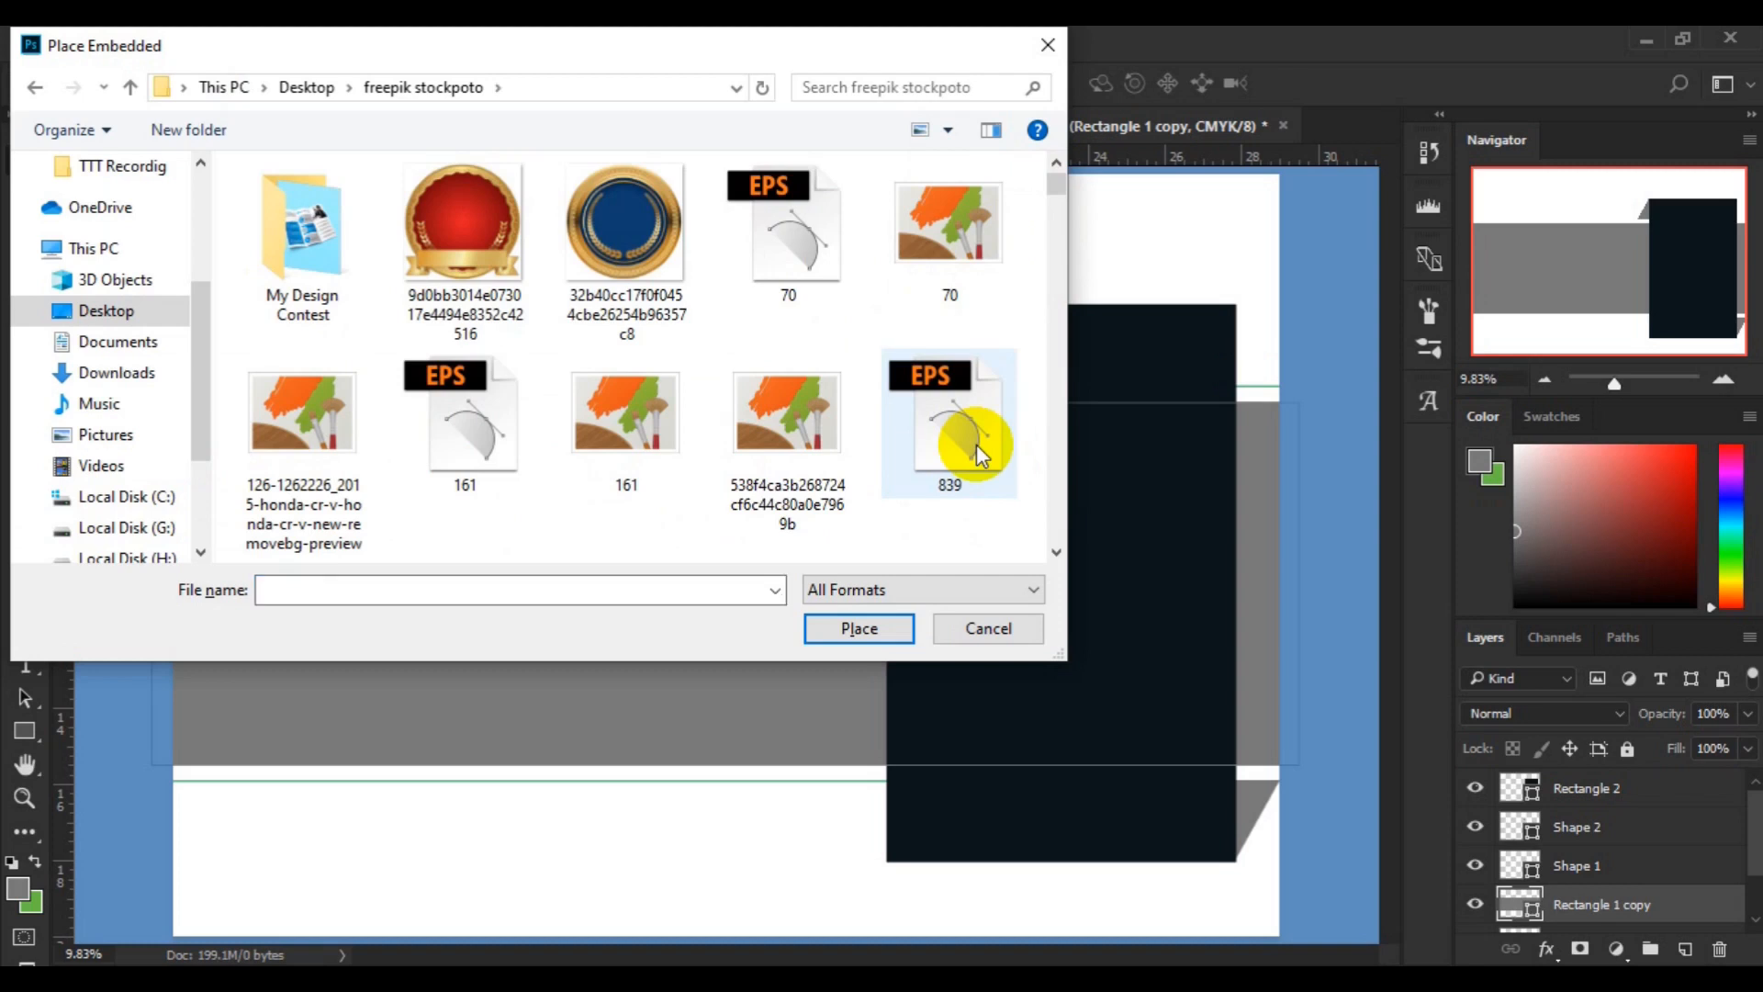
{"action": "left_click", "coordinate": [1058, 551]}
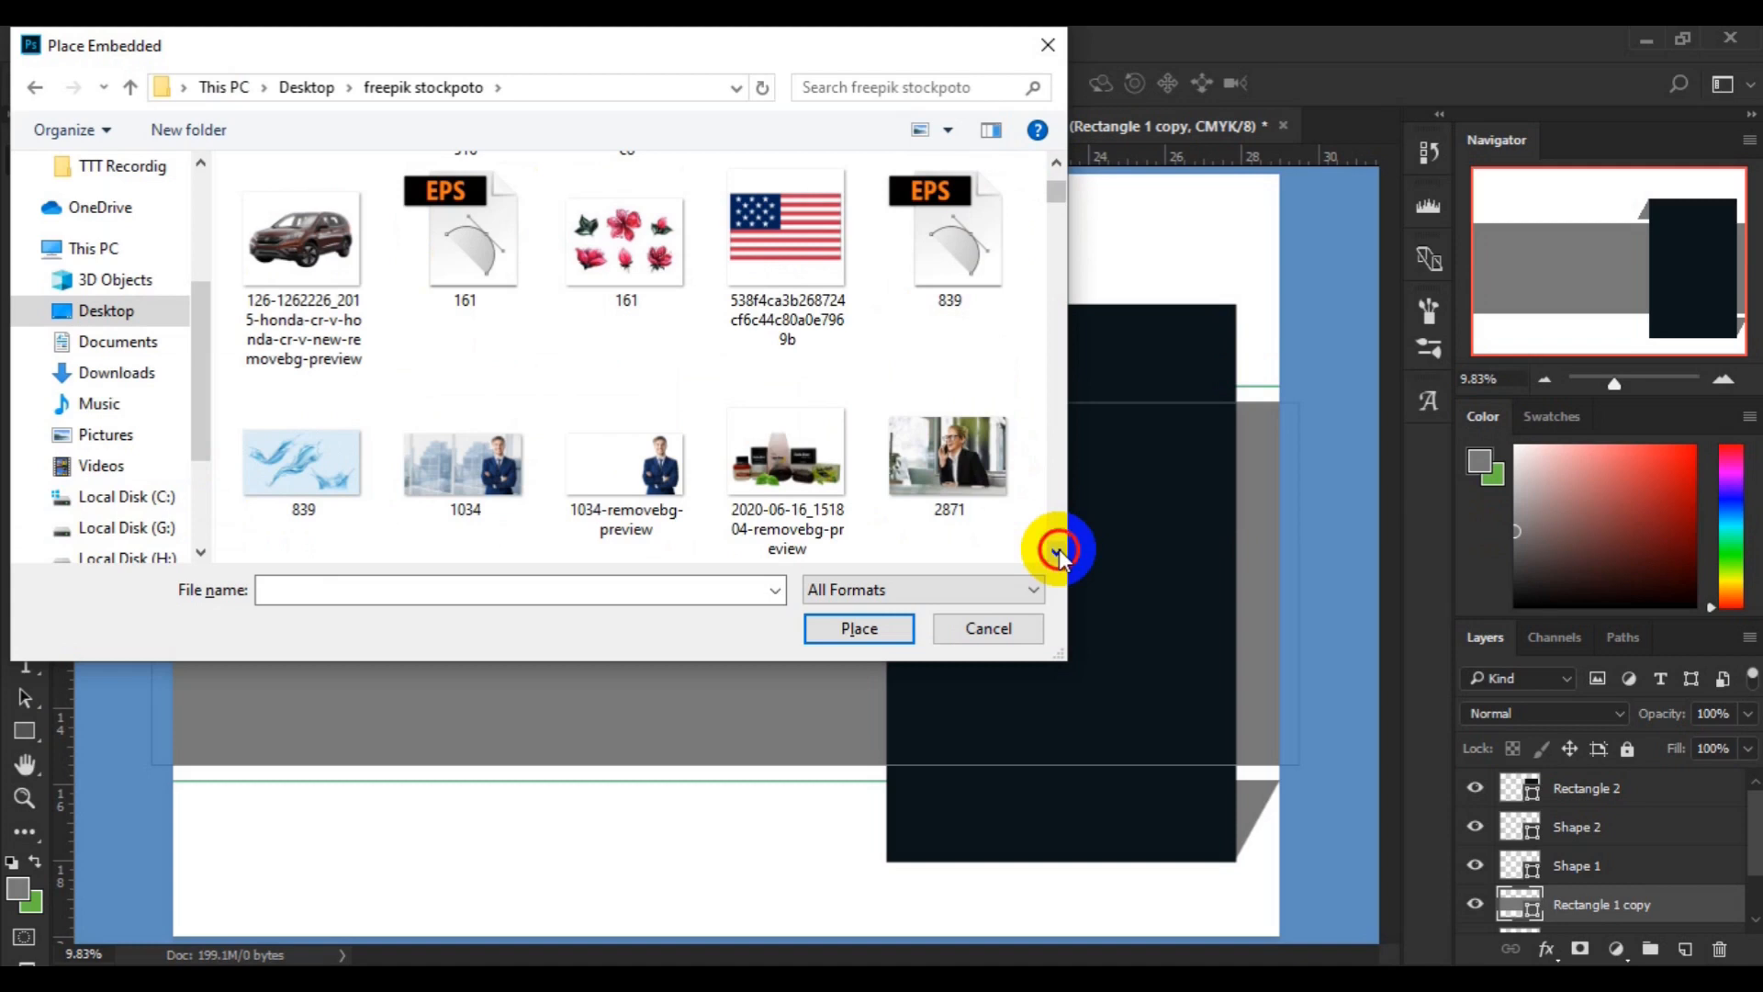
{"action": "left_click", "coordinate": [1055, 551]}
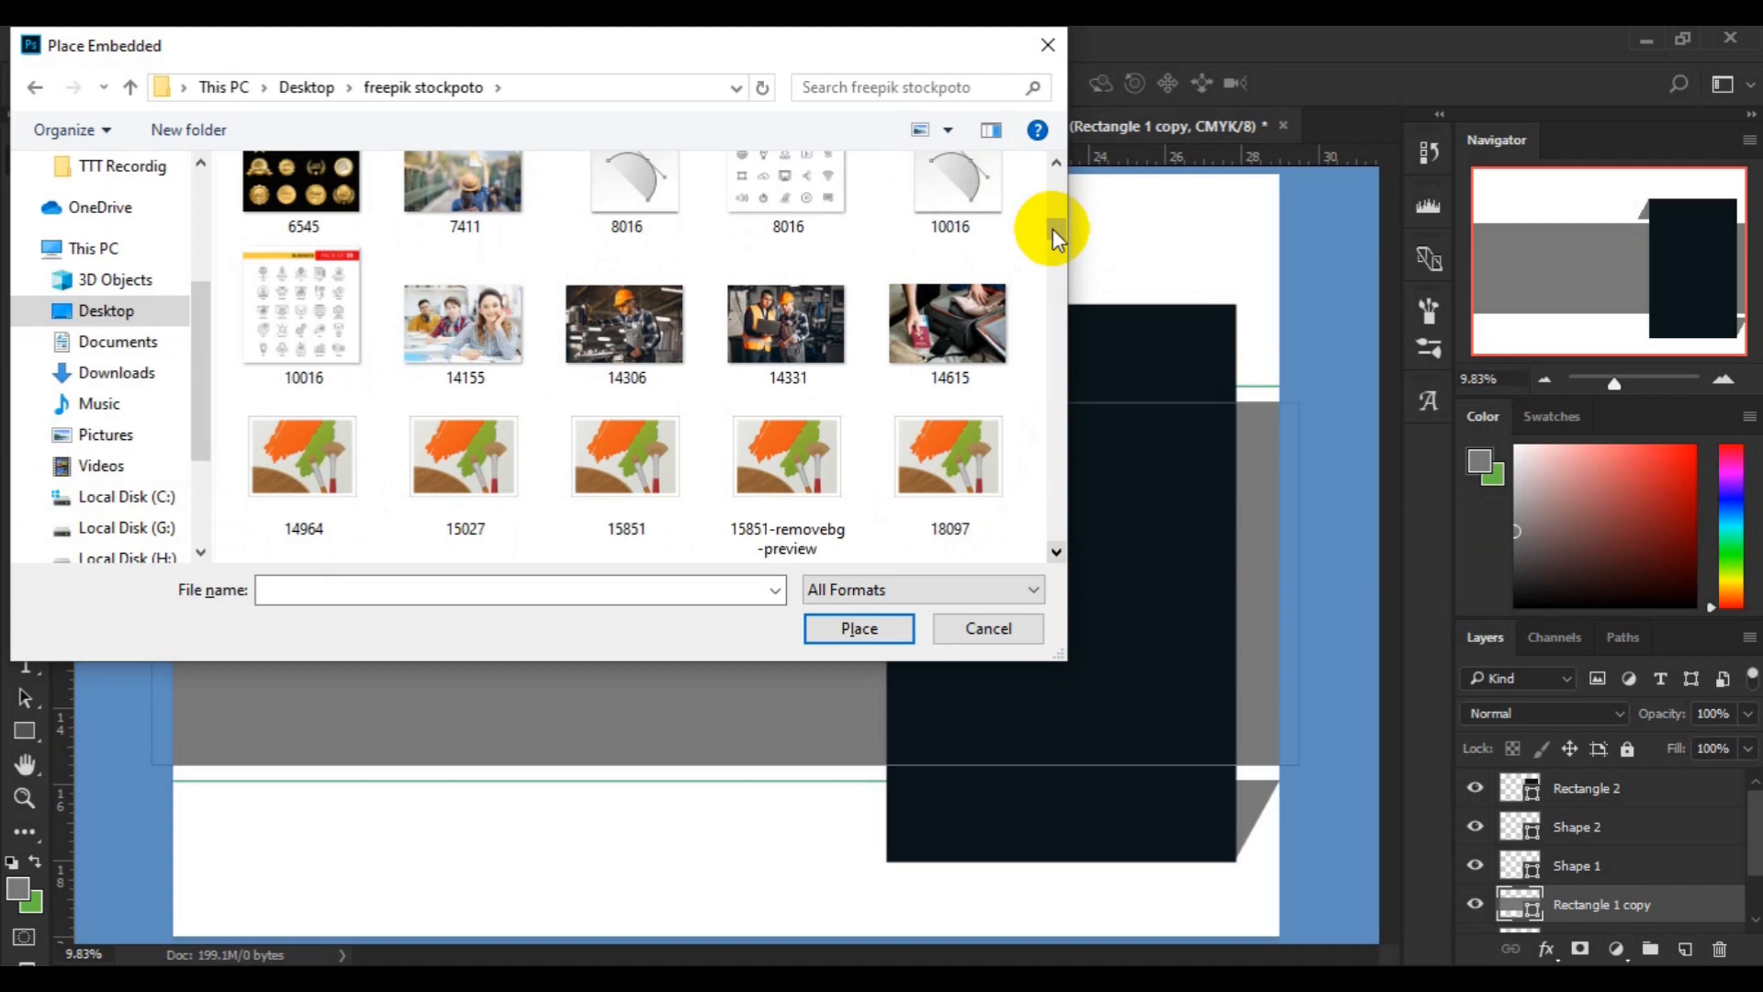
{"action": "left_click_drag", "start_coordinate": [1054, 231], "coordinate": [1027, 349]}
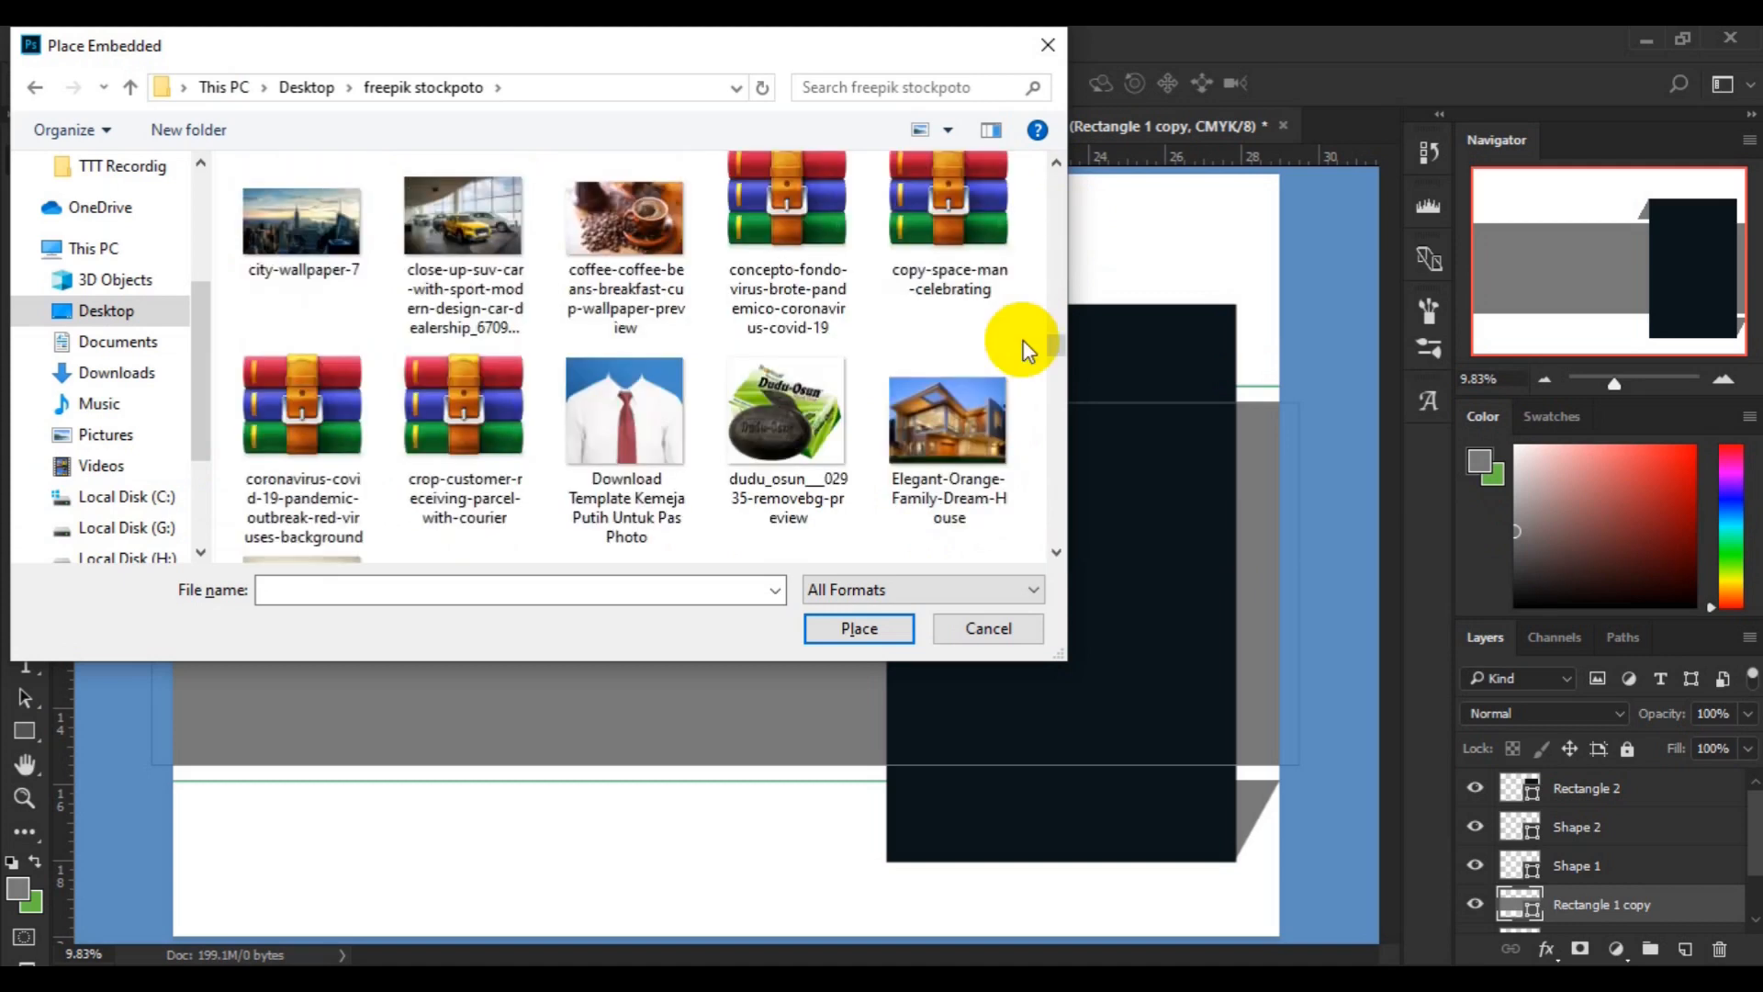
{"action": "left_click", "coordinate": [999, 456]}
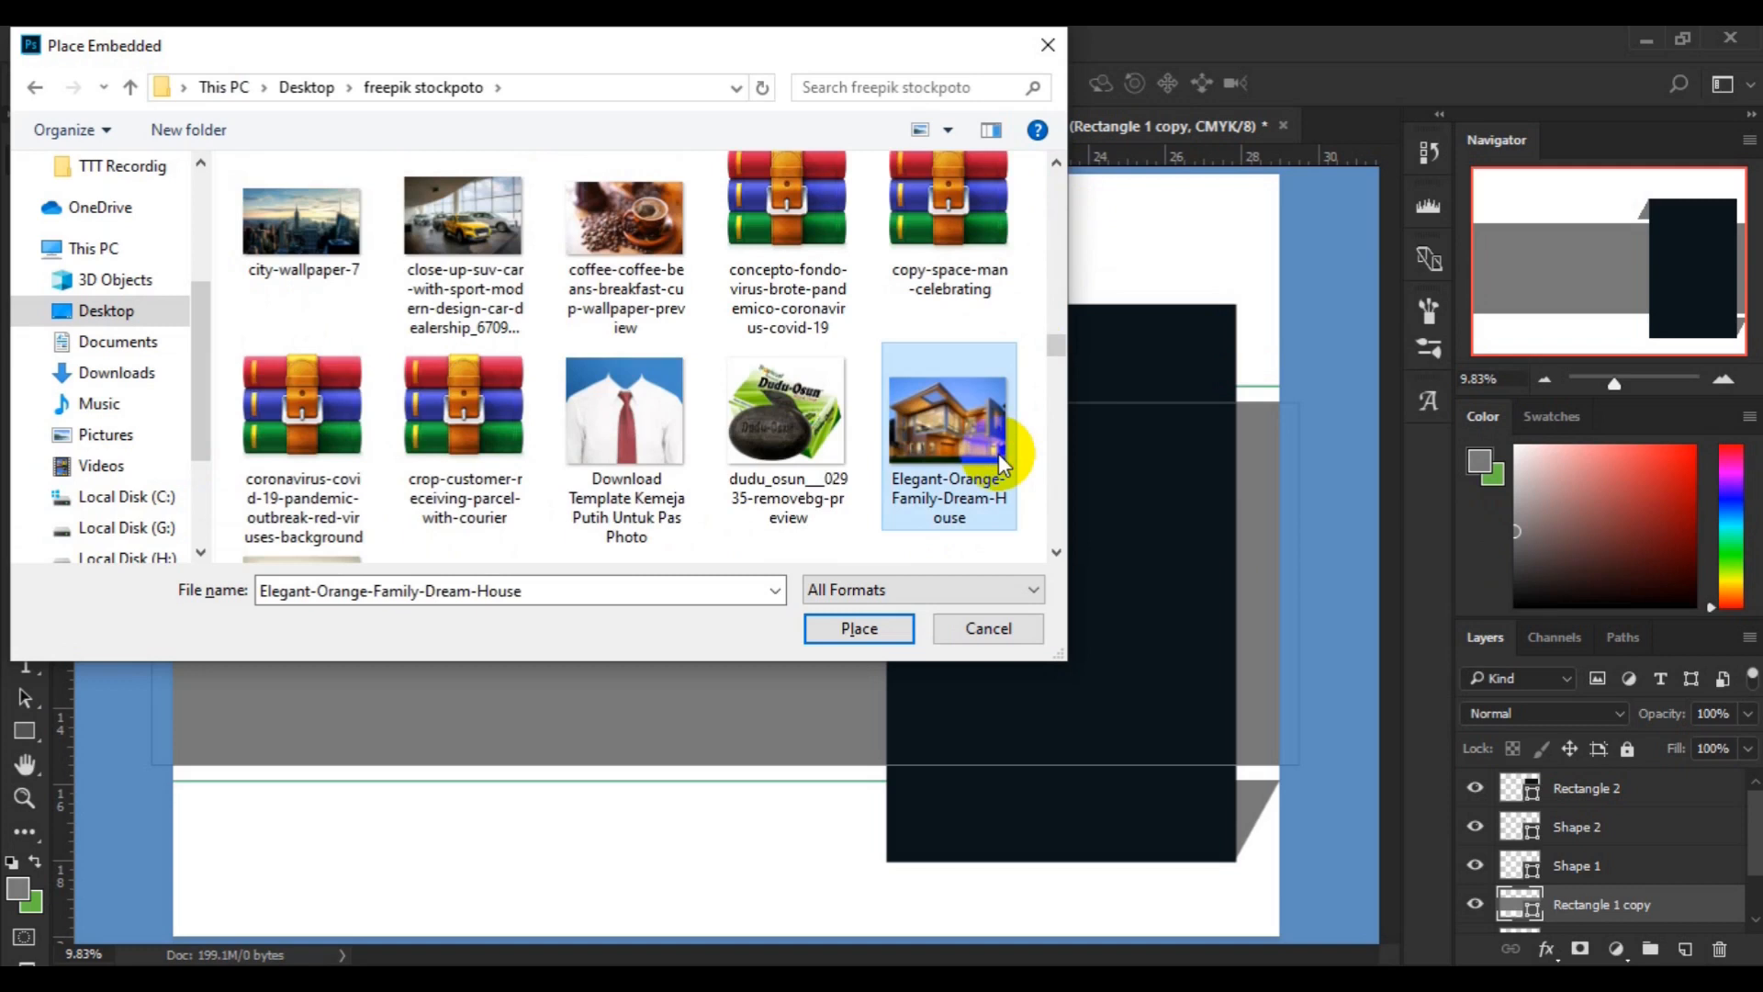
{"action": "left_click", "coordinate": [425, 589]}
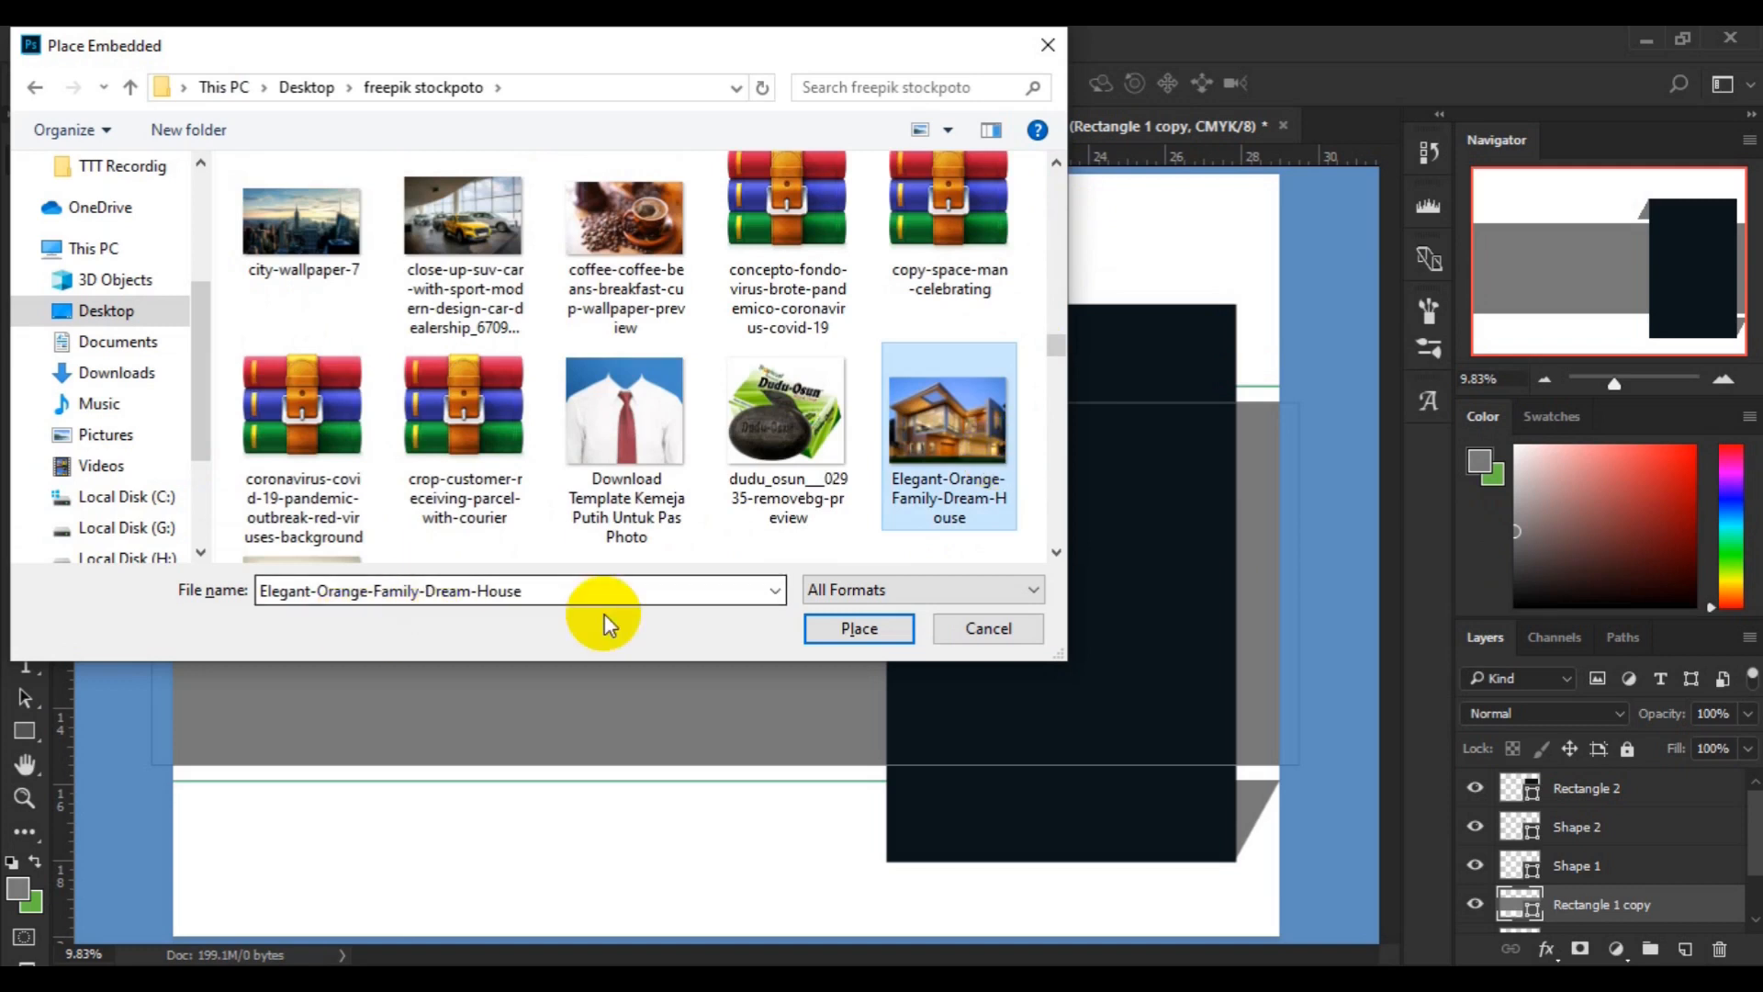
{"action": "left_click", "coordinate": [835, 630]}
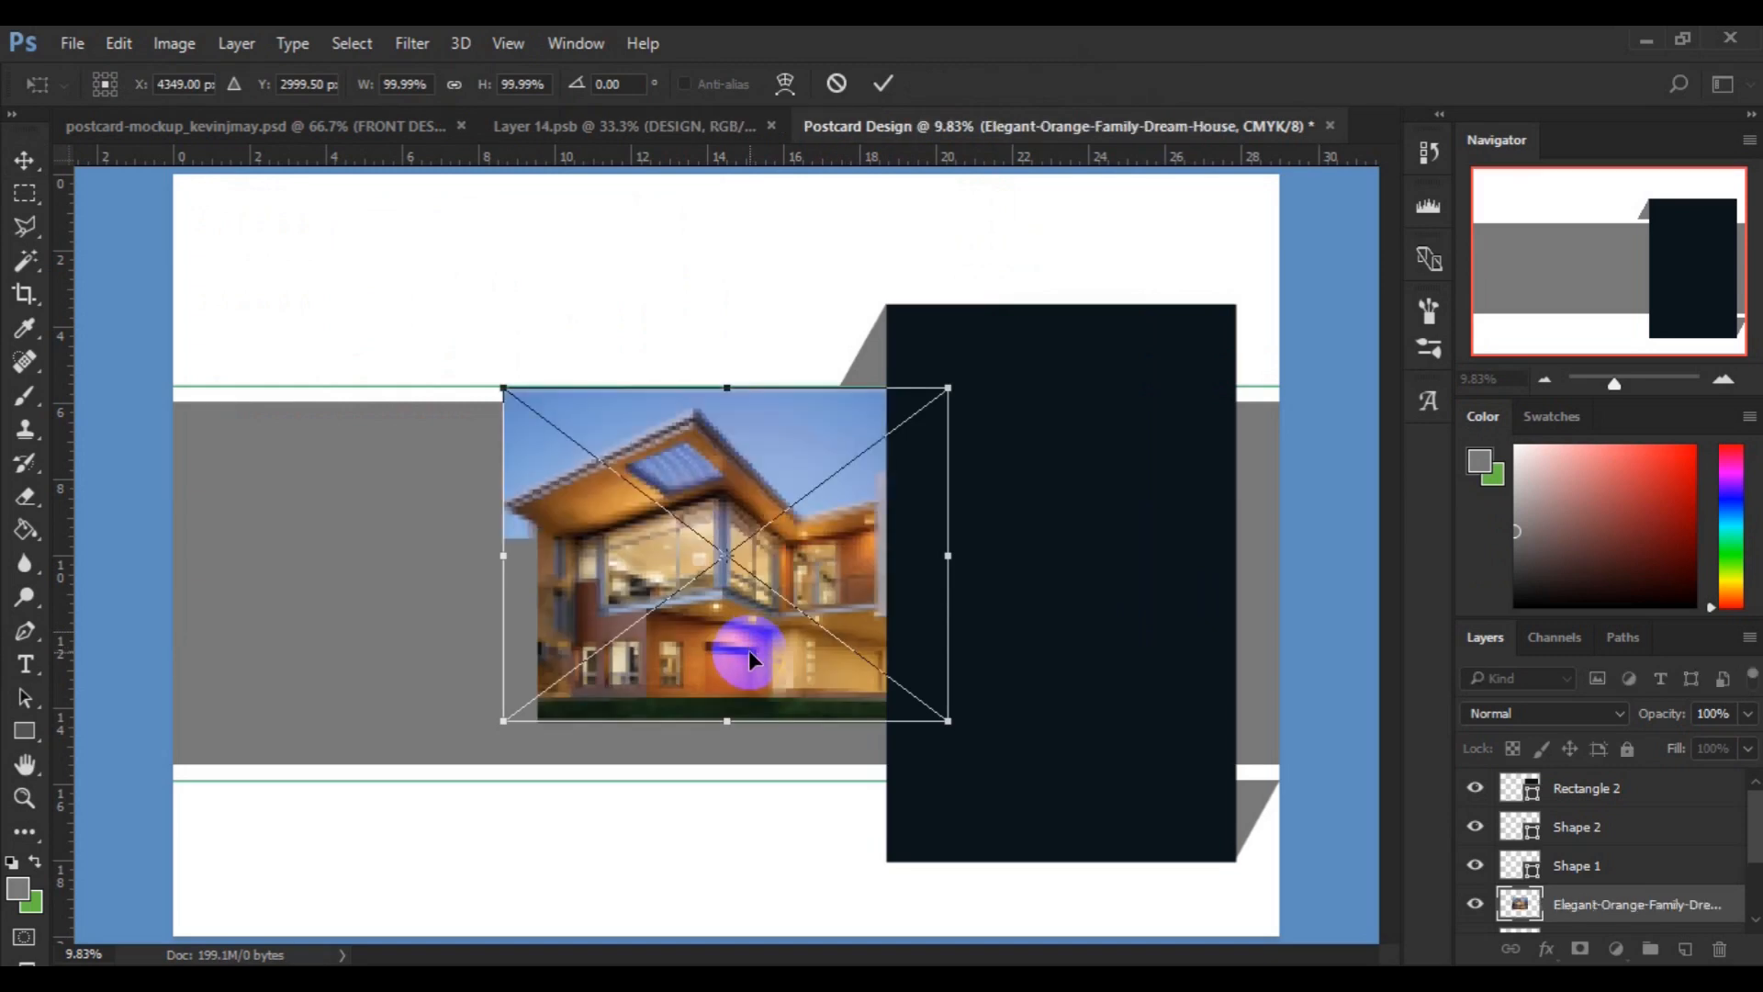
Step: Scale the house image to about 118.7% and align it with the postcard's left edge, spanning the height between the two green lines
{"action": "left_click_drag", "start_coordinate": [685, 680], "coordinate": [592, 698]}
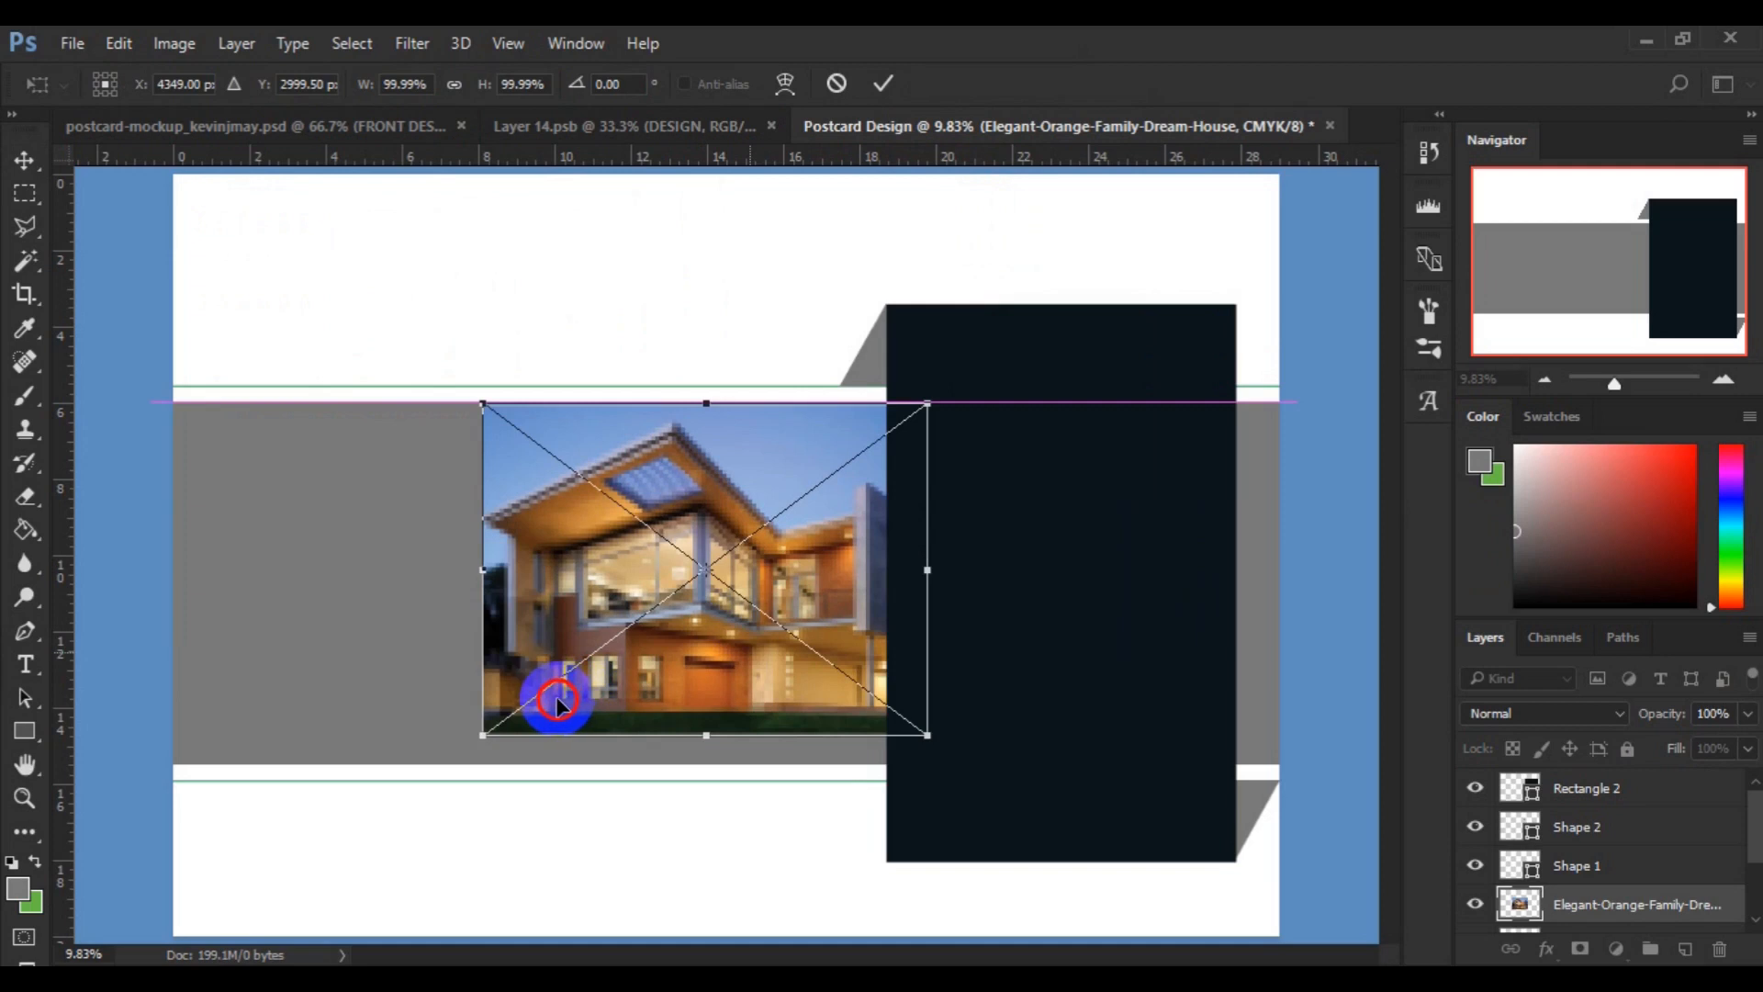
{"action": "left_click_drag", "start_coordinate": [551, 702], "coordinate": [549, 705]}
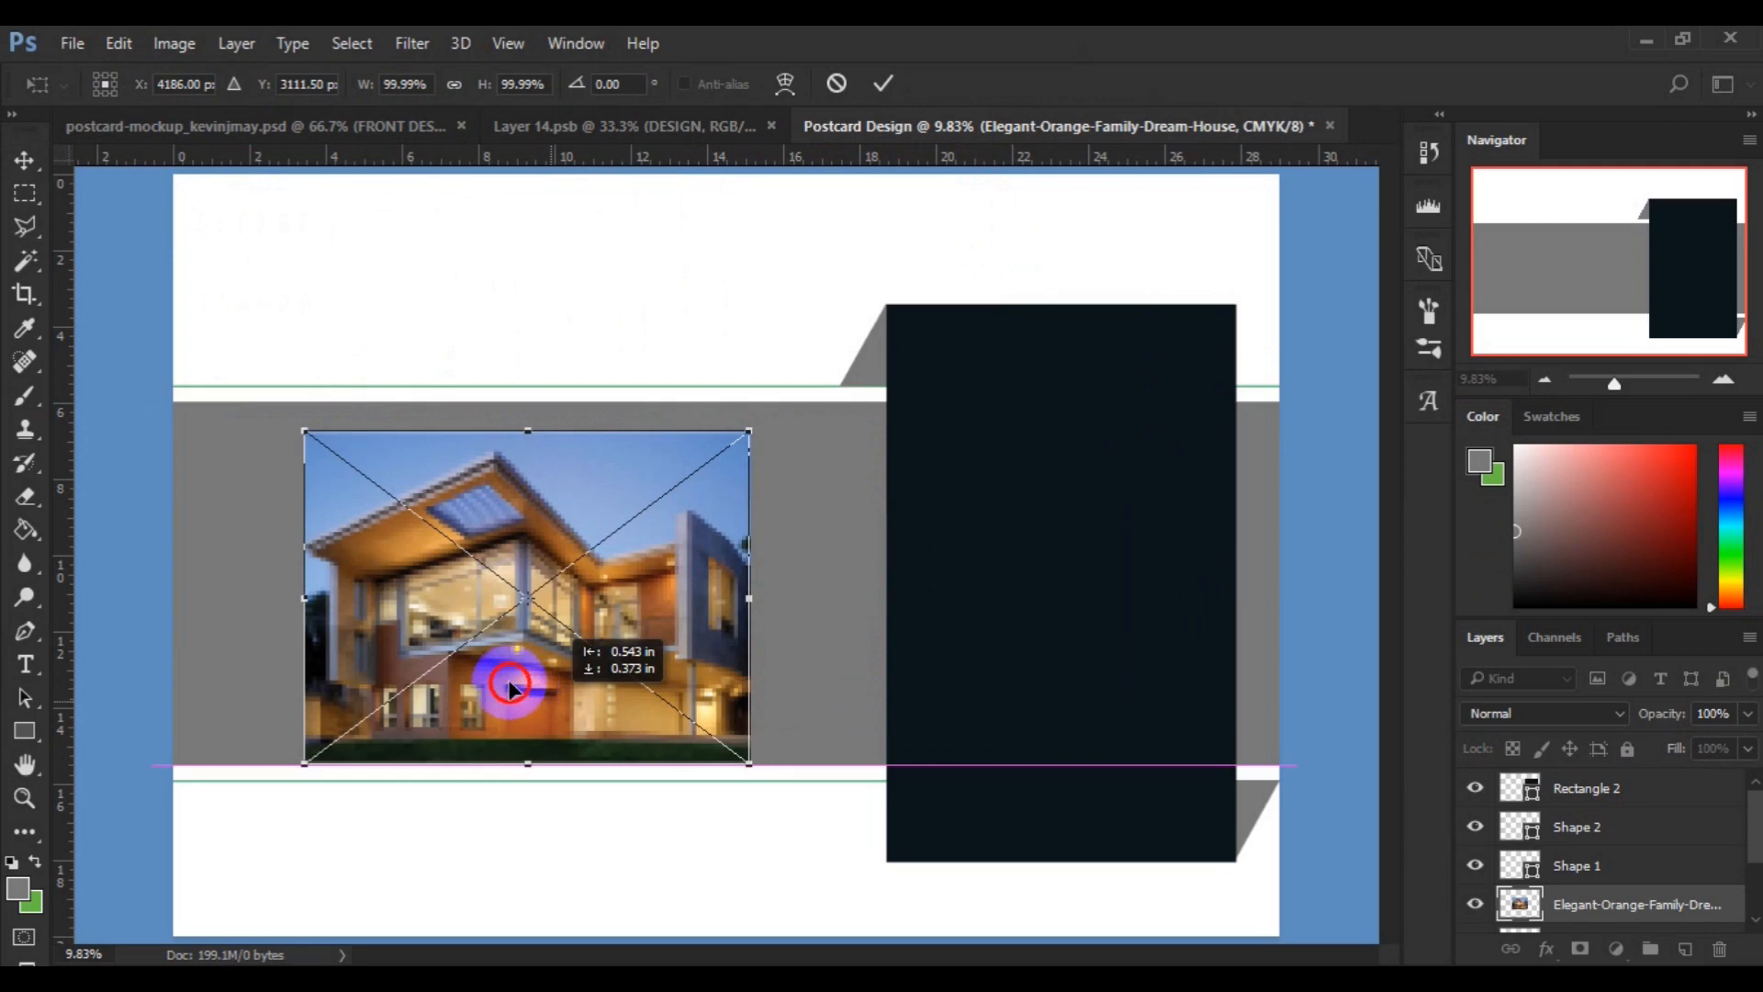
{"action": "left_click_drag", "start_coordinate": [496, 681], "coordinate": [458, 677]}
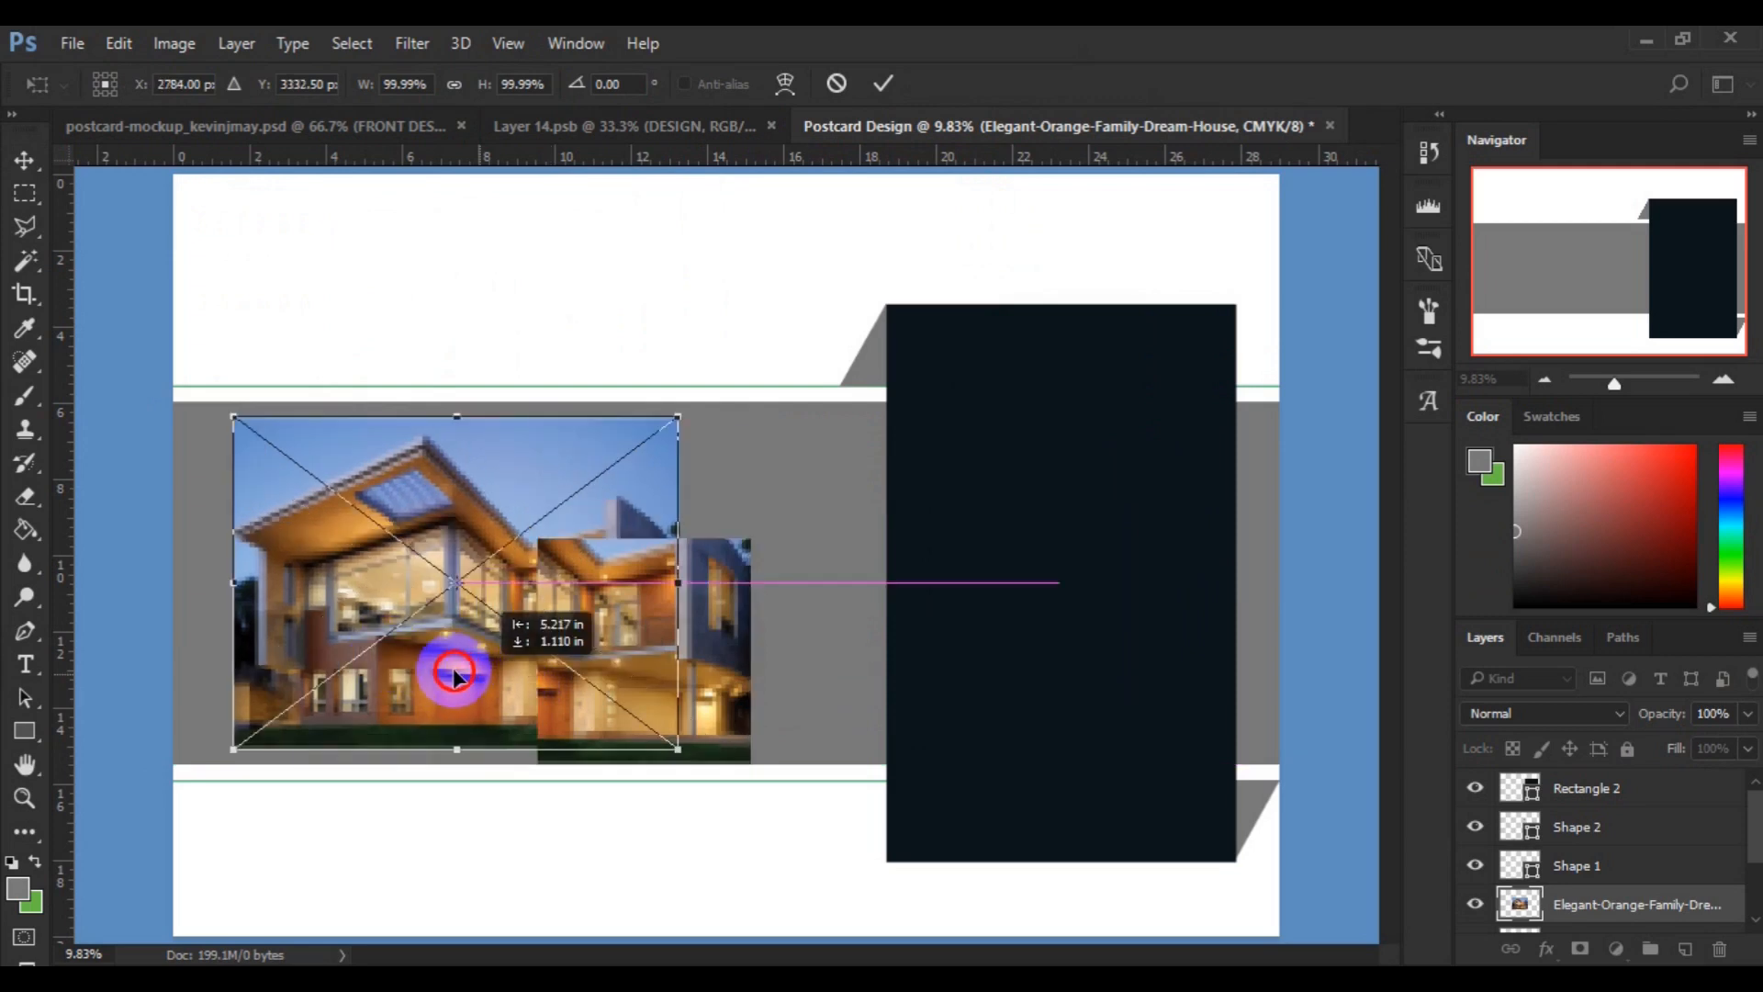
{"action": "left_click_drag", "start_coordinate": [450, 679], "coordinate": [422, 676]}
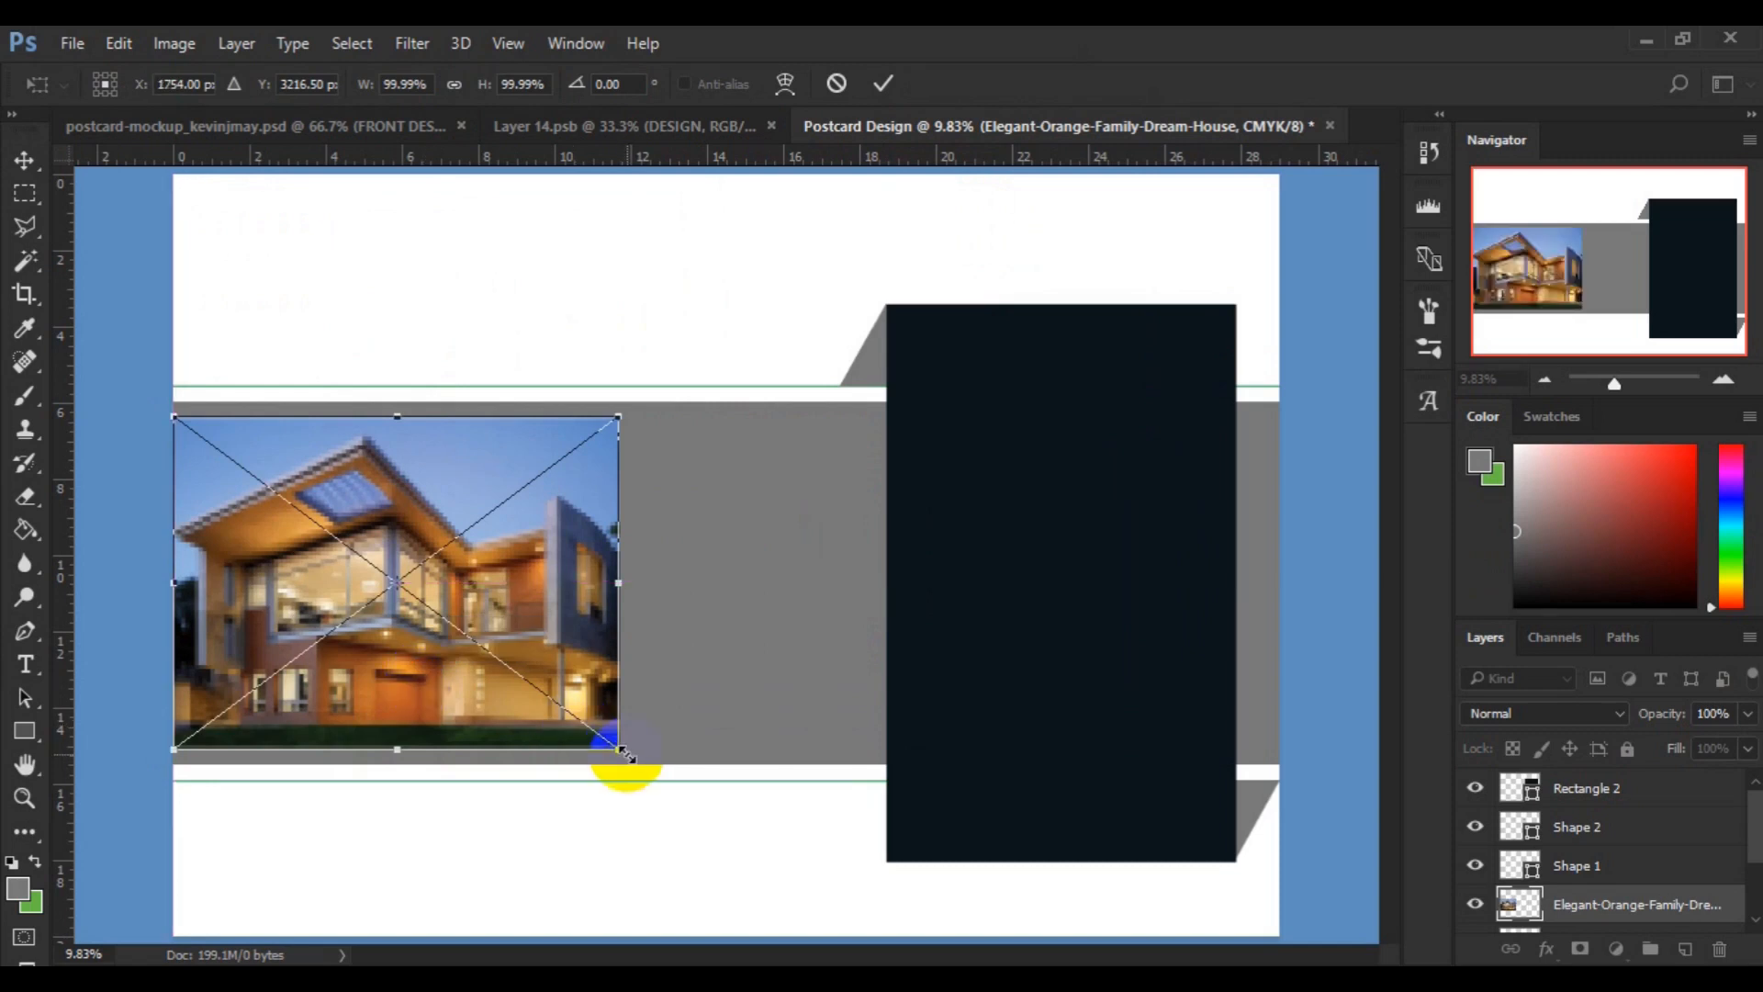
{"action": "left_click_drag", "start_coordinate": [620, 751], "coordinate": [668, 788]}
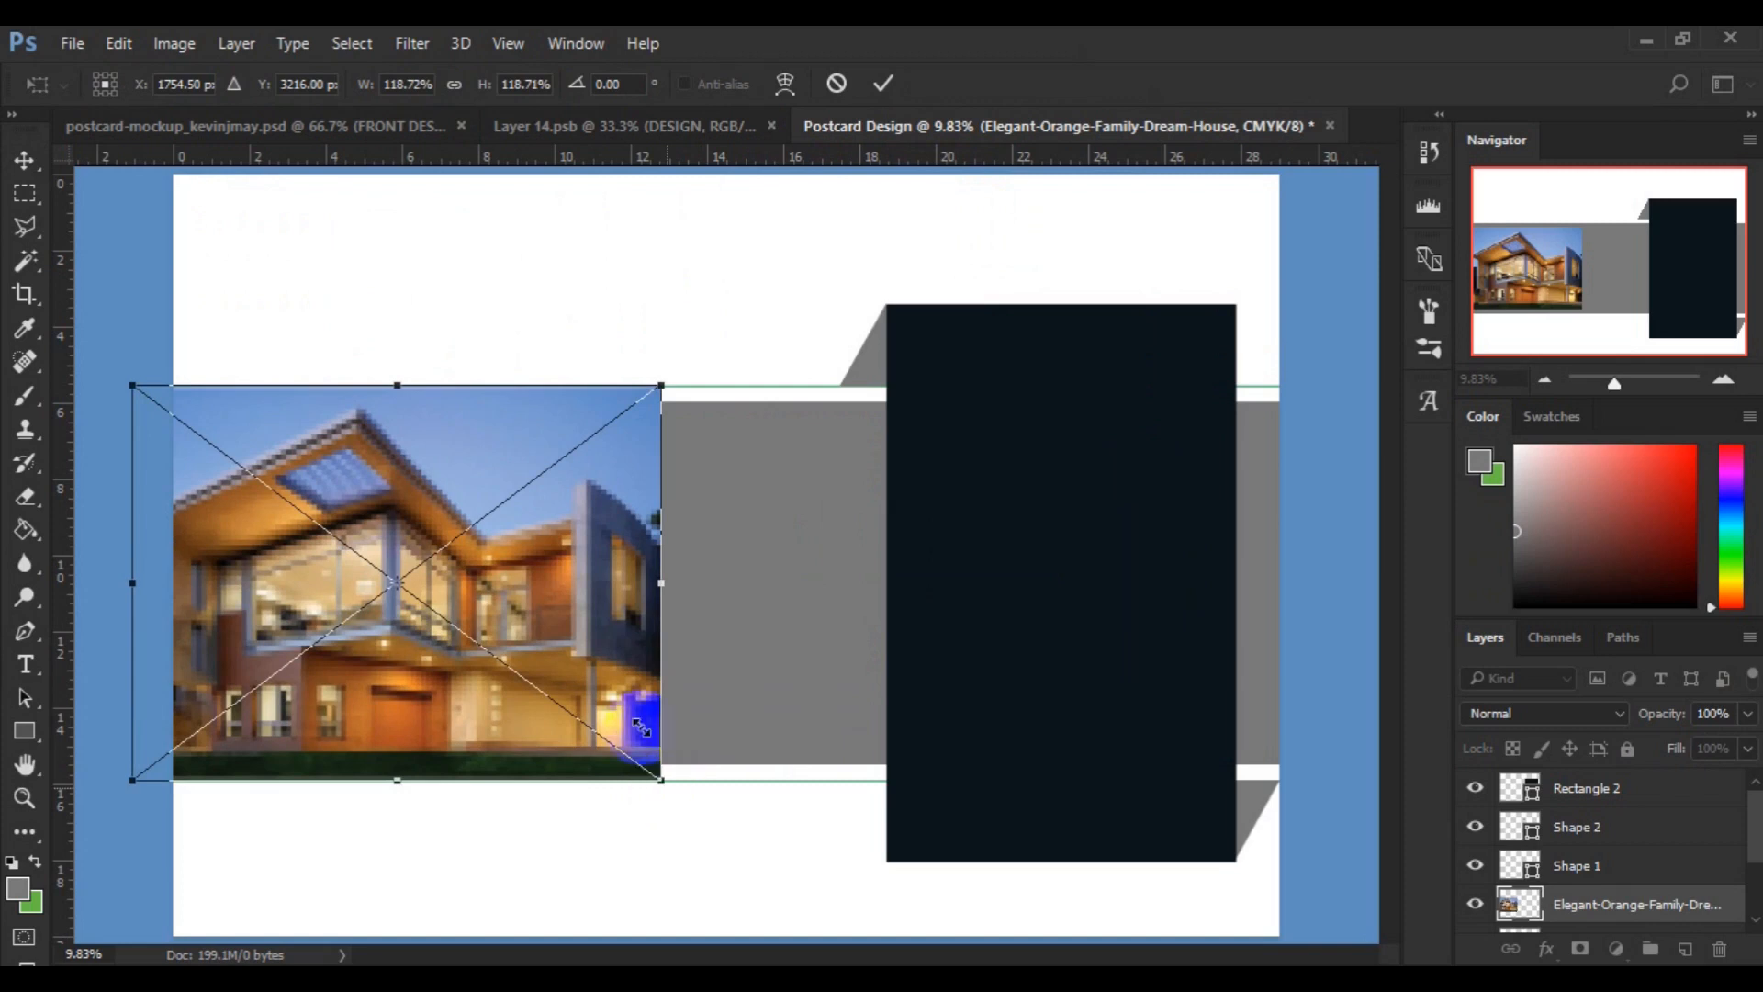
{"action": "left_click_drag", "start_coordinate": [640, 691], "coordinate": [658, 686]}
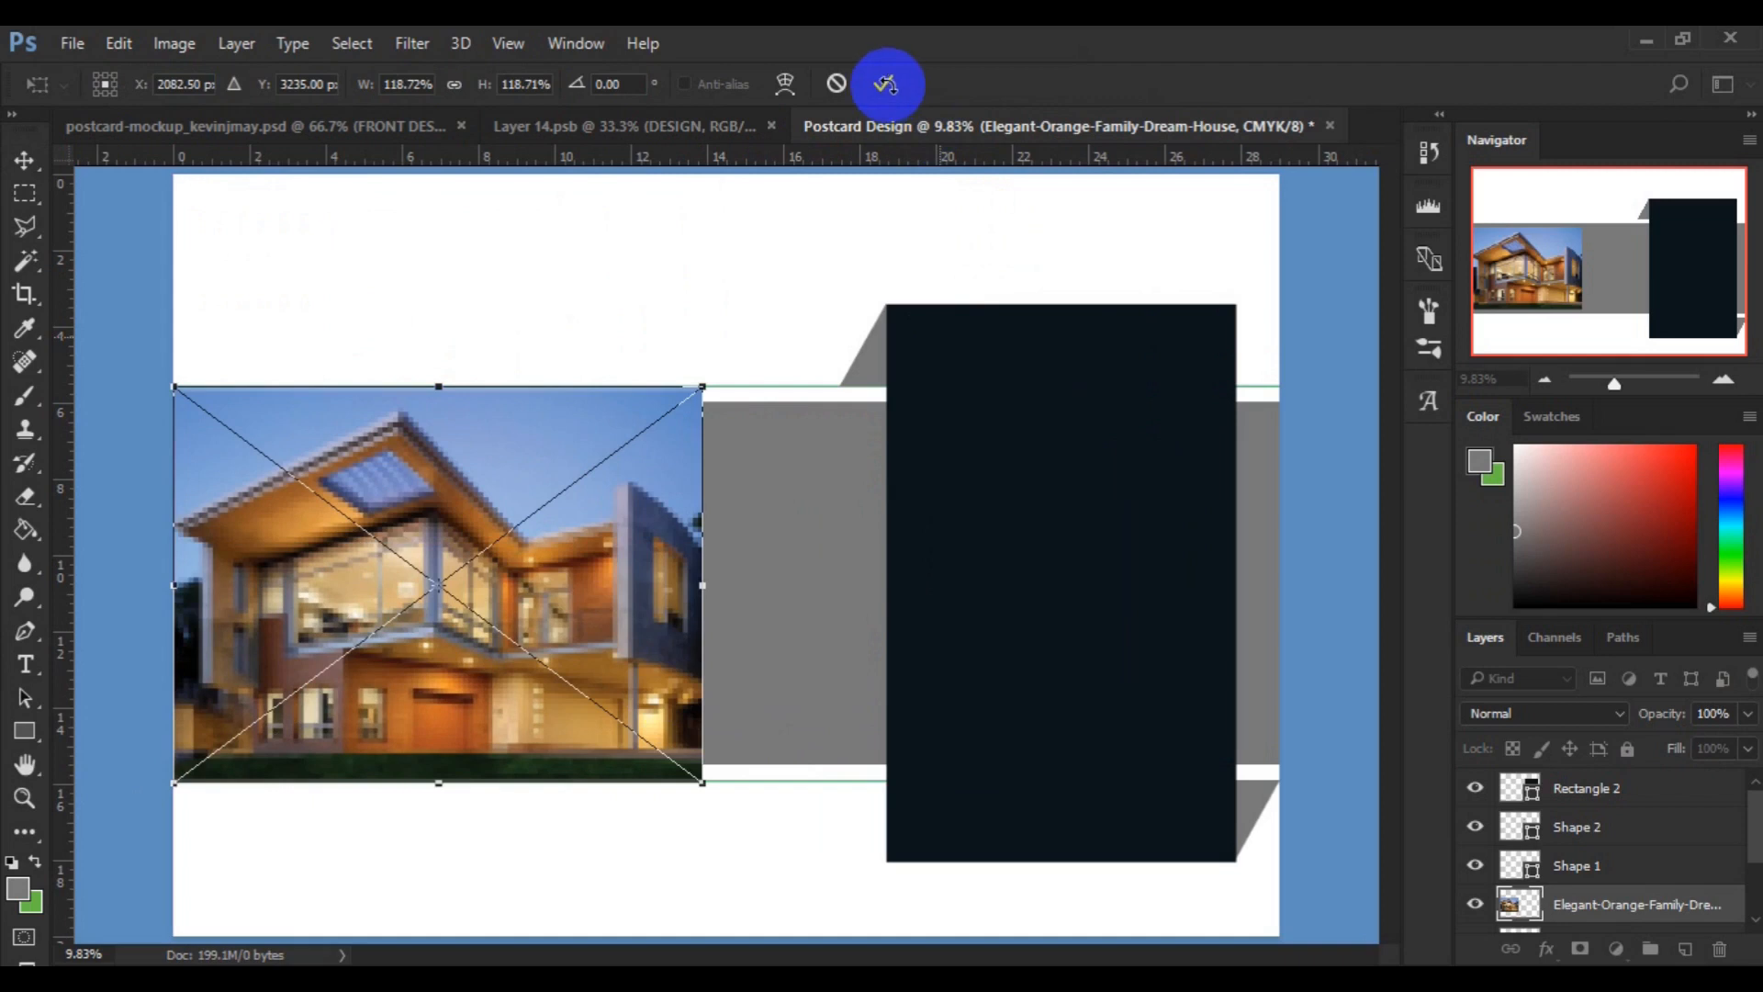
{"action": "left_click", "coordinate": [885, 84]}
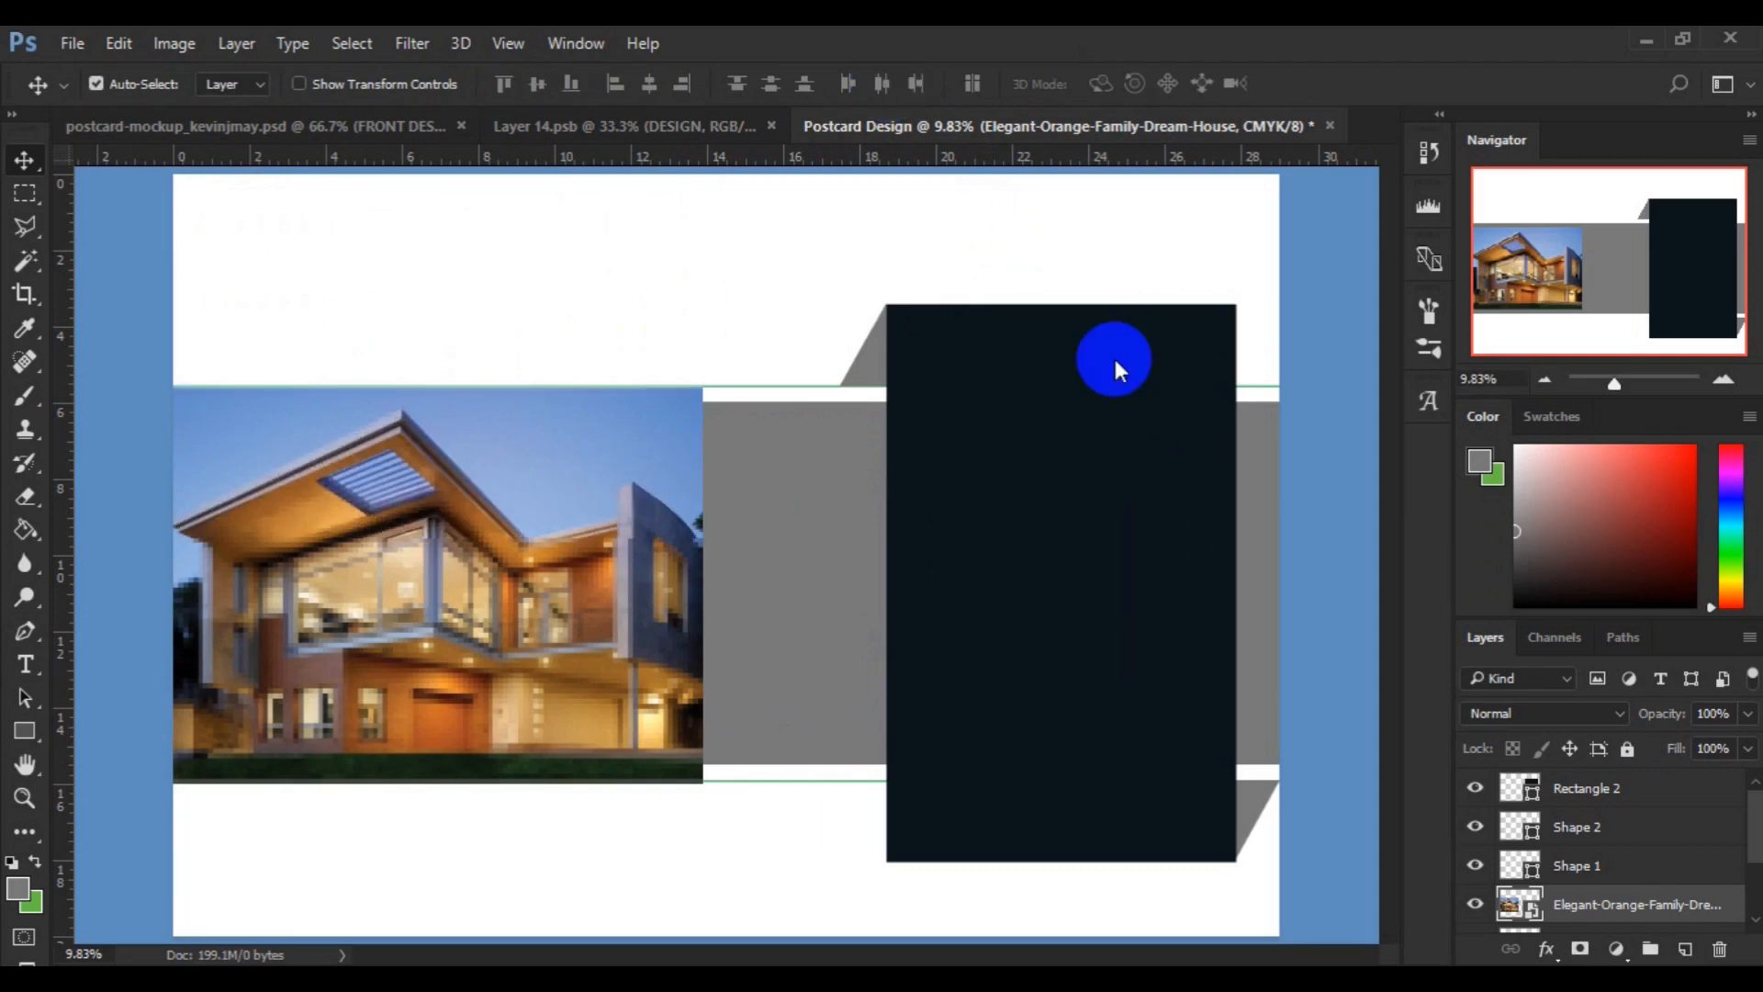
Step: Clip the house image to the grey Rectangle 1 copy band with a clipping mask
{"action": "left_click", "coordinate": [1568, 907]}
{"action": "right_click", "coordinate": [1568, 907]}
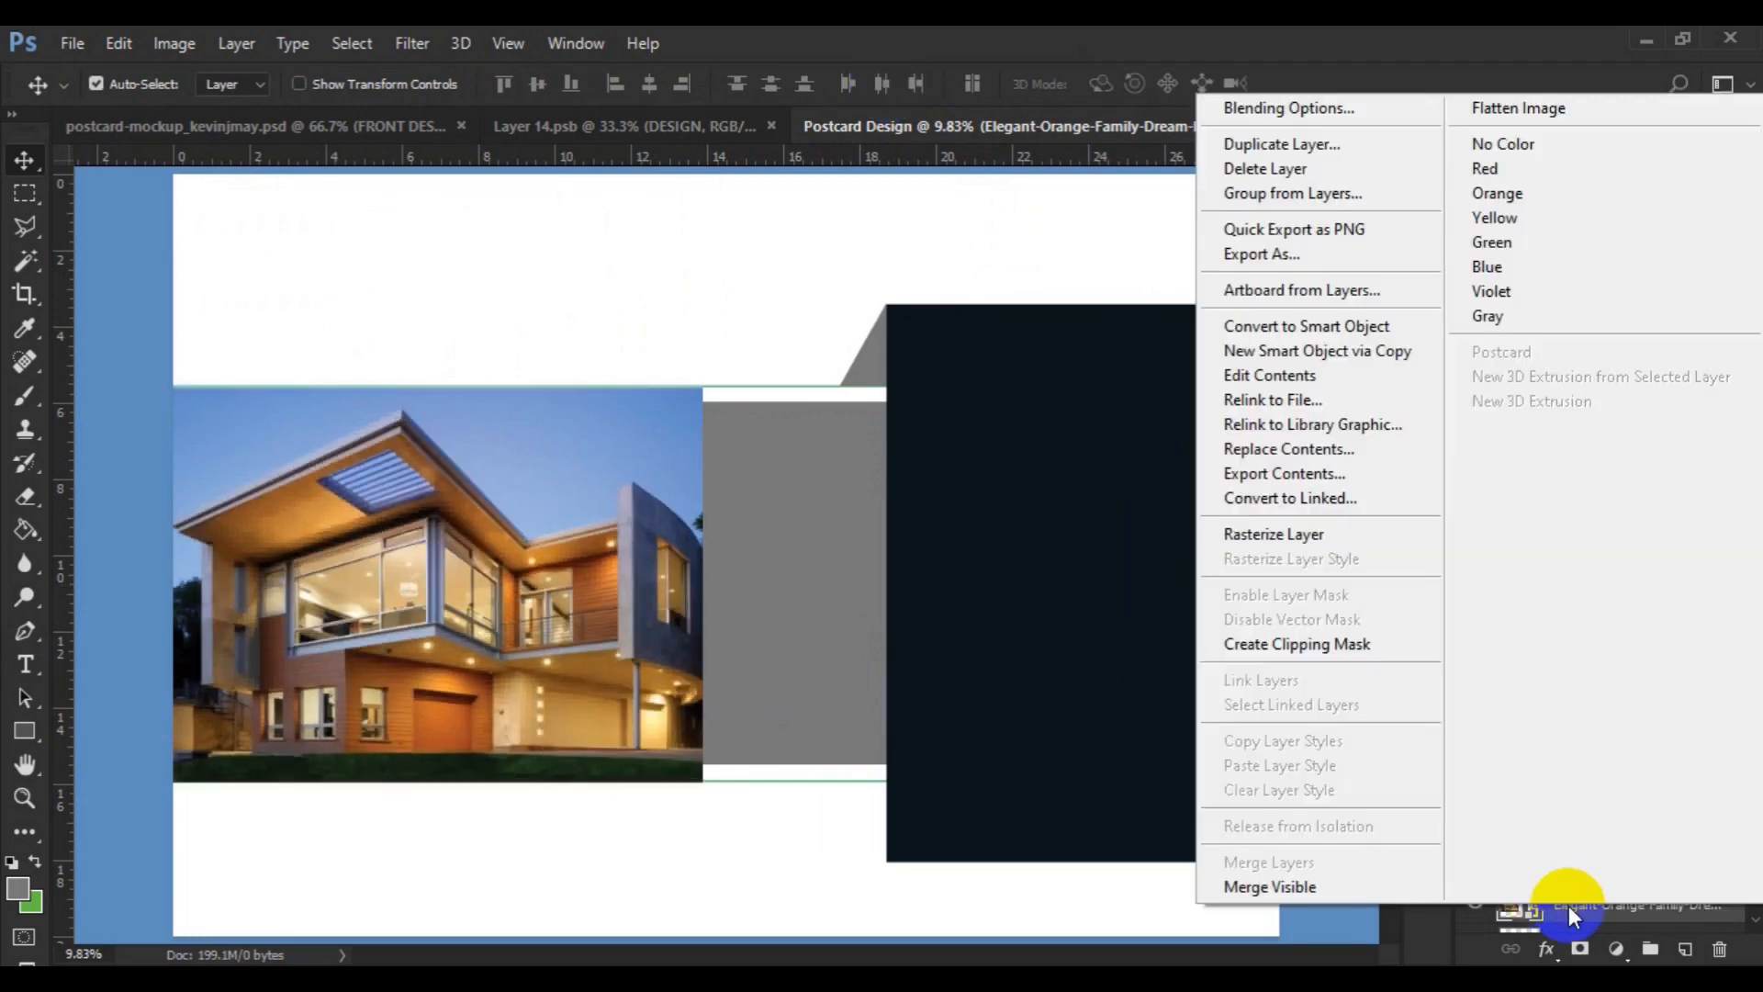
{"action": "left_click", "coordinate": [1332, 650]}
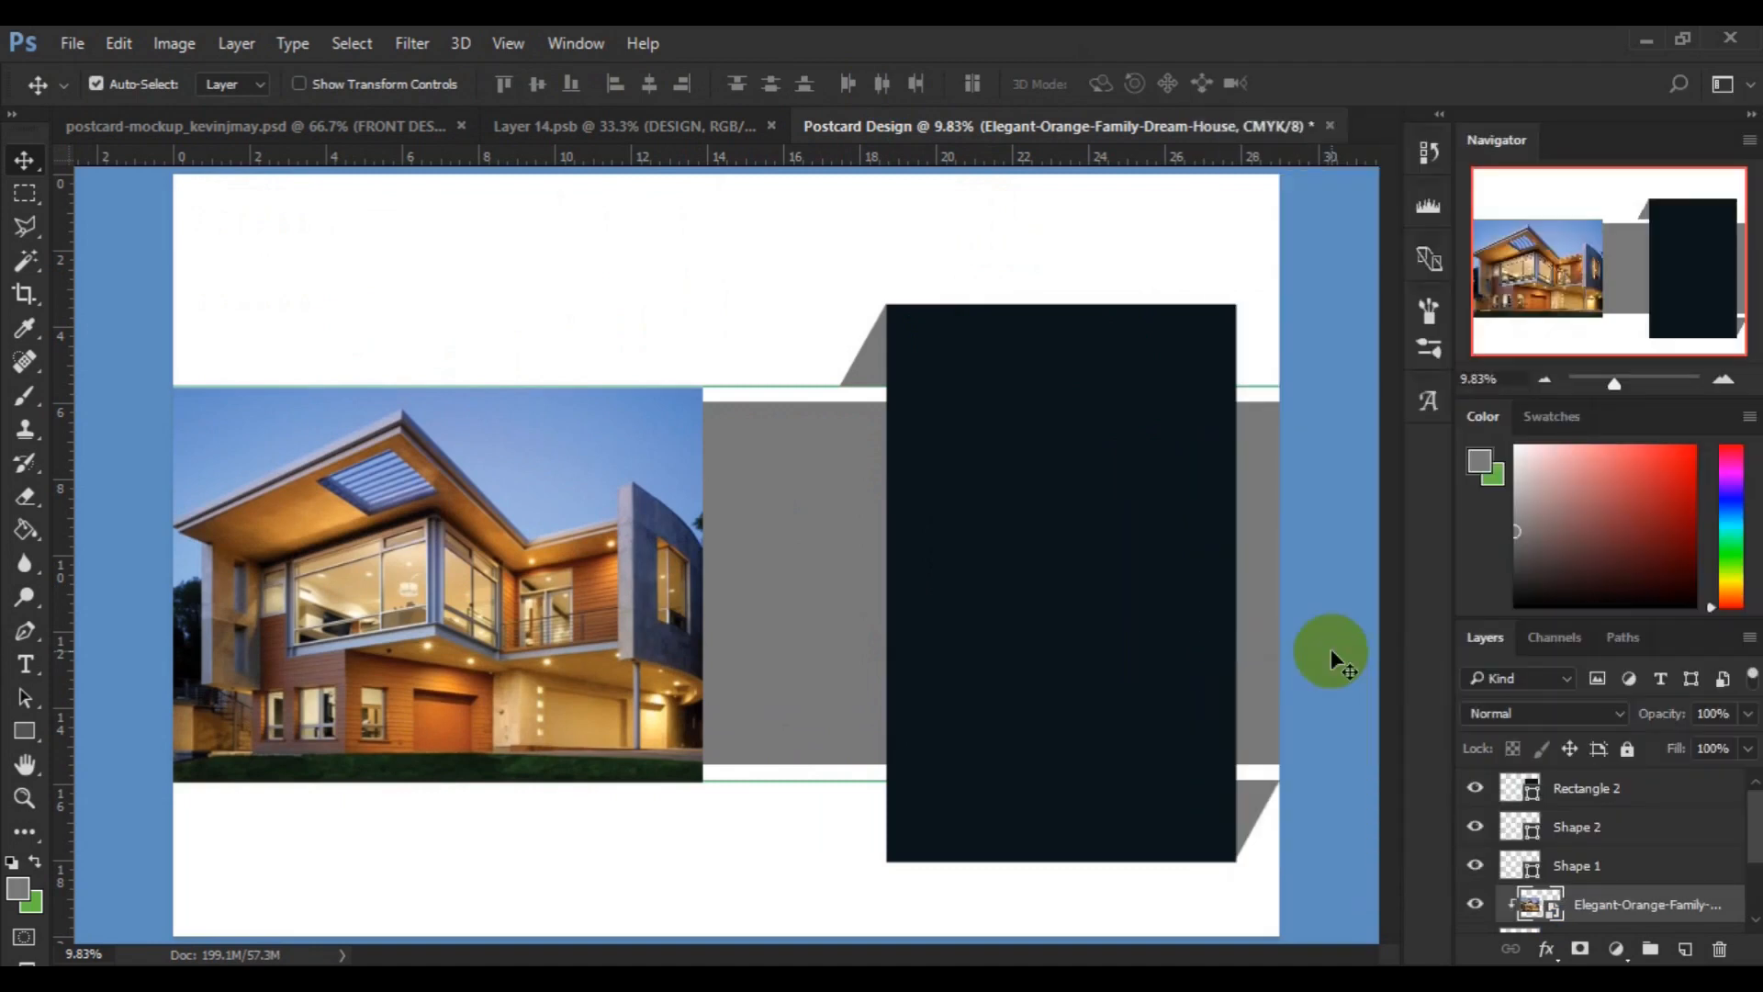